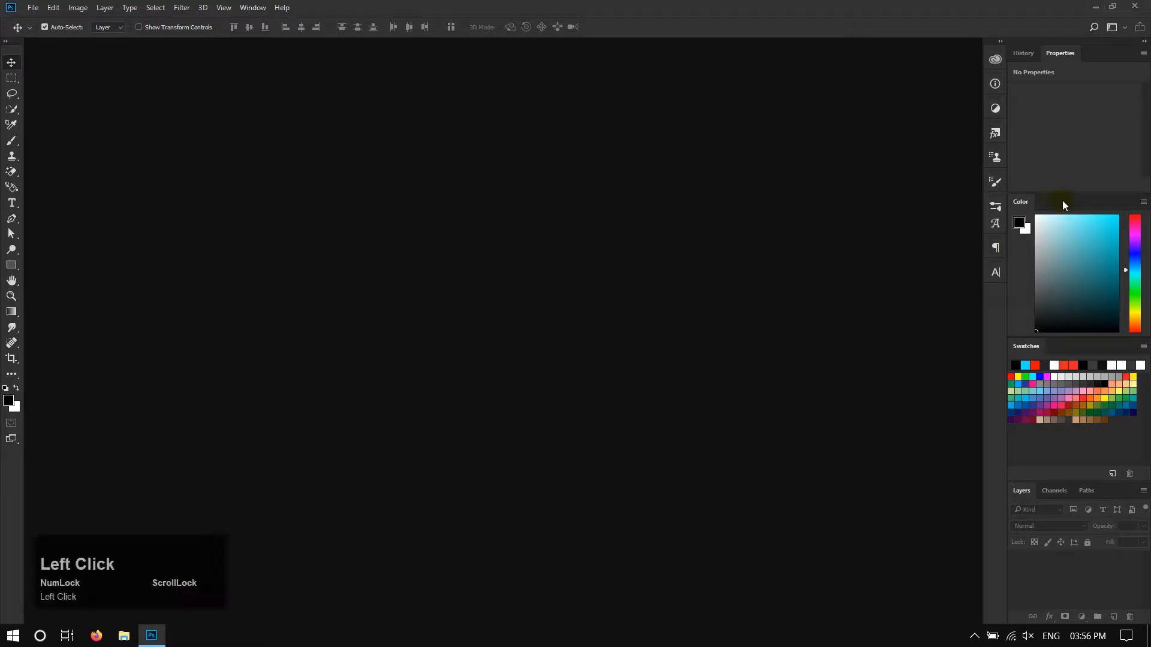
- Undock the Properties panel as a floating panel and dock it back into the History panel group
{"action": "left_click", "coordinate": [1065, 454]}
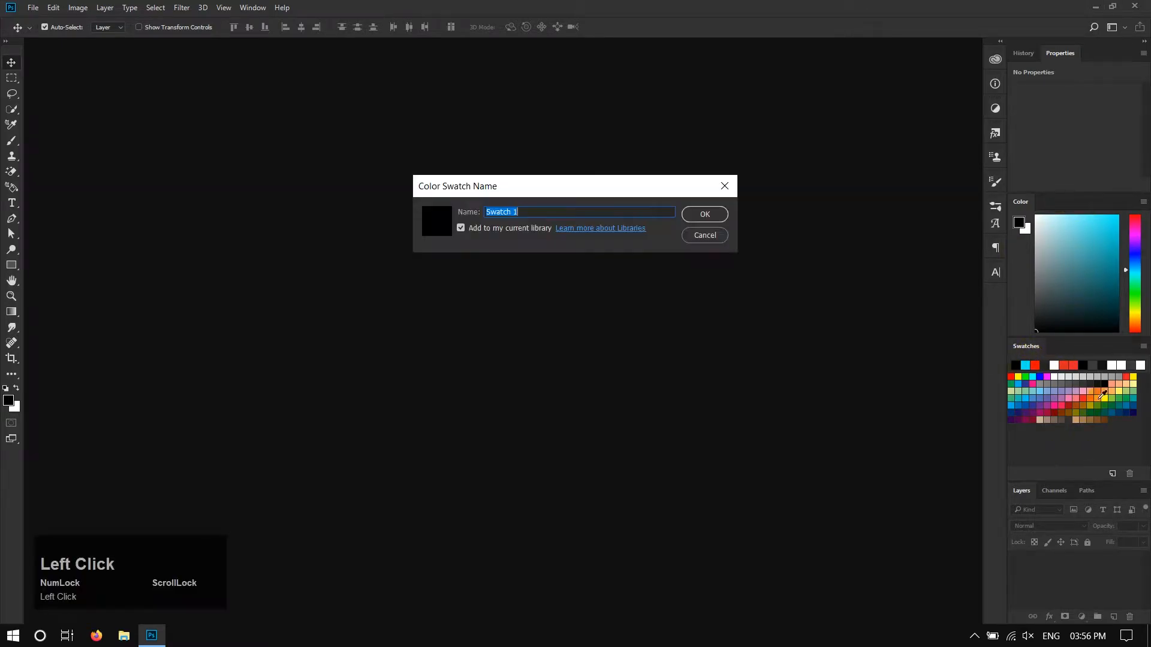
{"action": "left_click", "coordinate": [725, 186]}
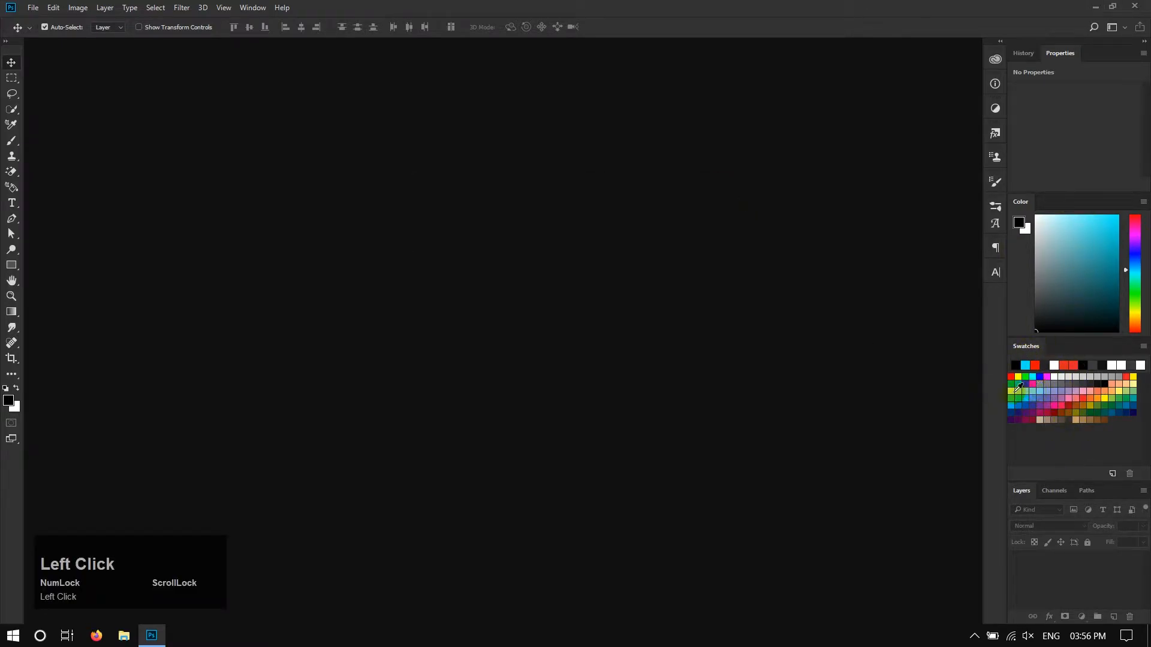
{"action": "left_click", "coordinate": [1048, 492]}
{"action": "left_click", "coordinate": [1024, 493]}
{"action": "left_click_drag", "start_coordinate": [1066, 55], "coordinate": [790, 192]}
{"action": "left_click_drag", "start_coordinate": [727, 165], "coordinate": [1066, 66]}
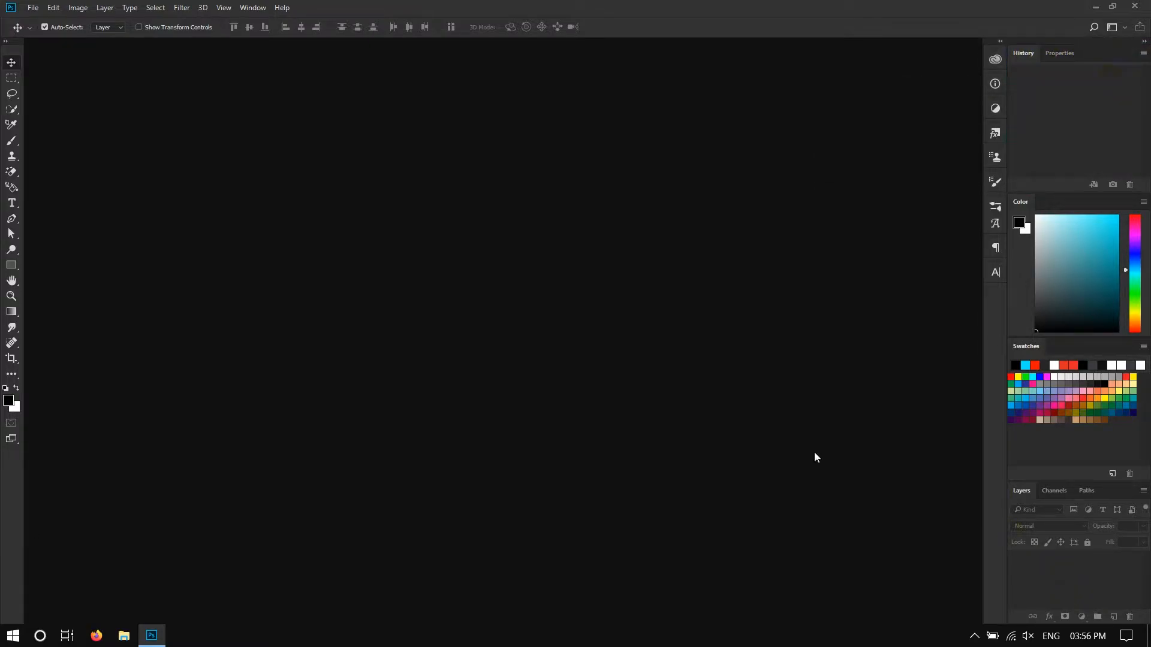
- View the Paragraph and Character panels, collapsing the Character panel when done
{"action": "left_click", "coordinate": [252, 7]}
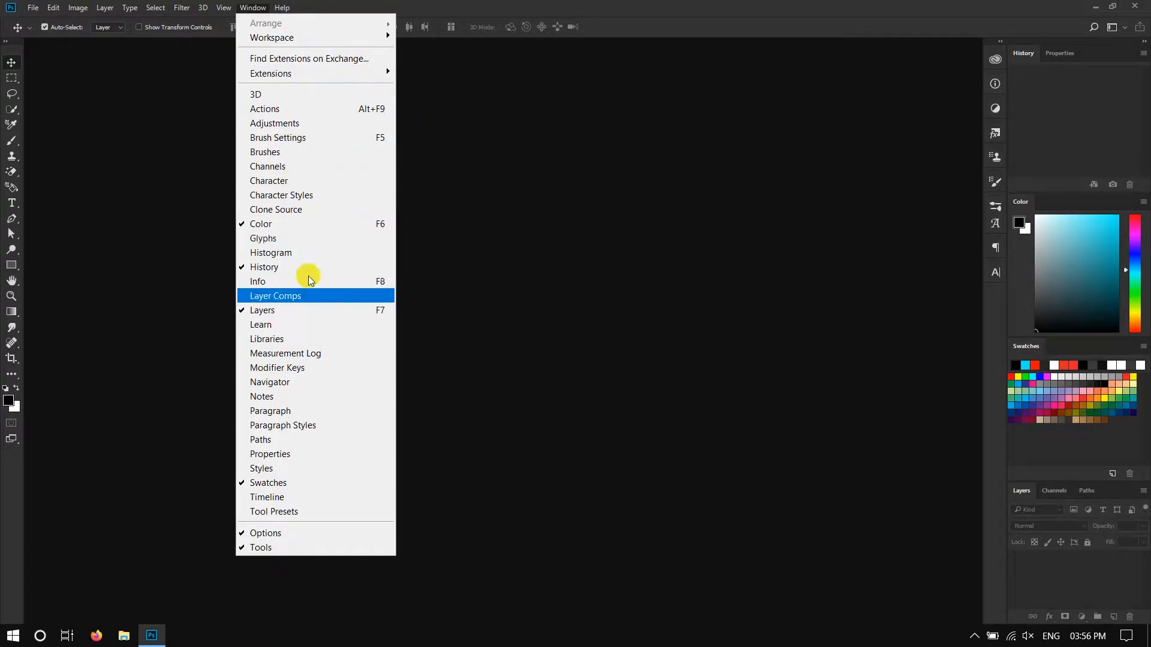
{"action": "left_click", "coordinate": [278, 414]}
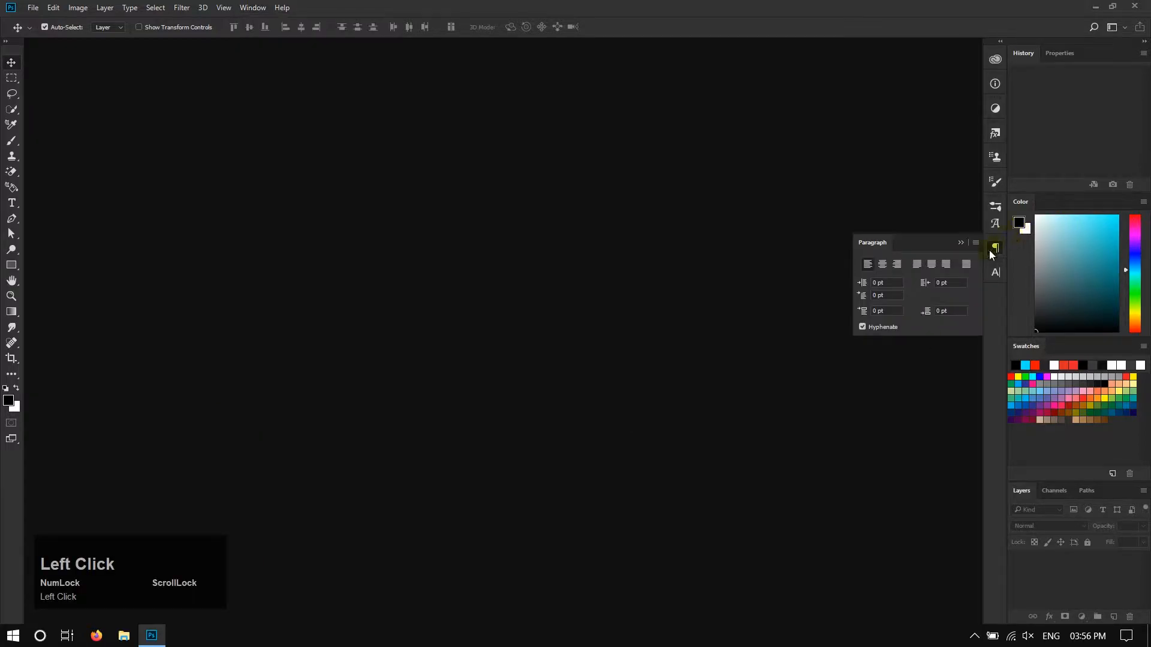
{"action": "left_click", "coordinate": [995, 272]}
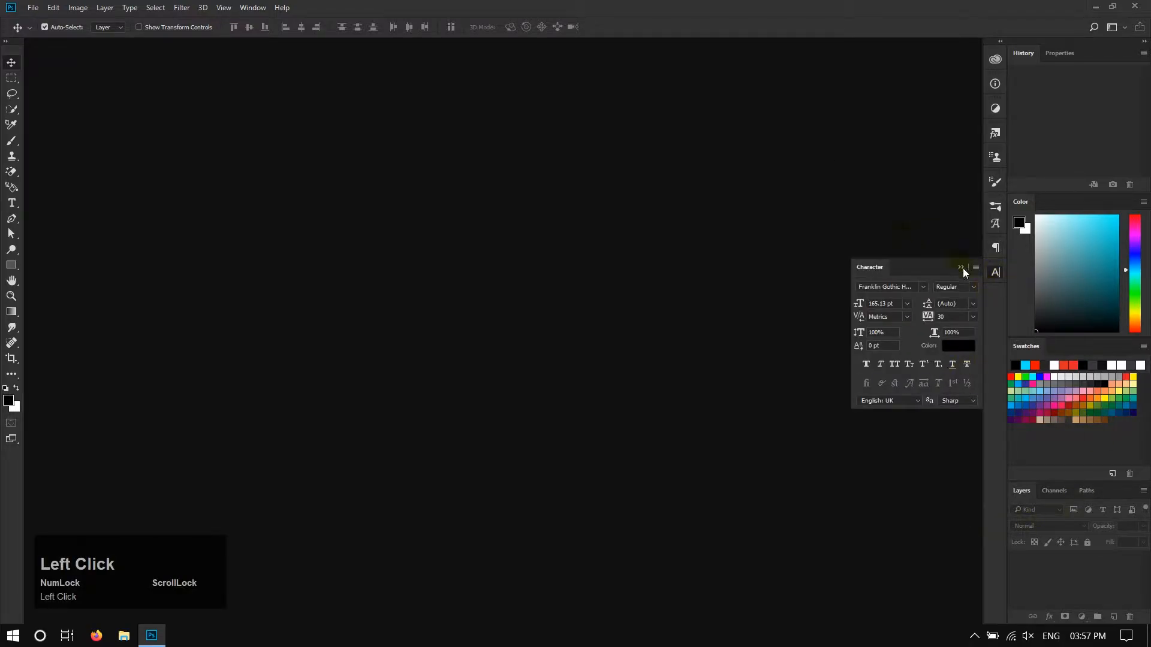
{"action": "left_click", "coordinate": [962, 268]}
{"action": "left_click", "coordinate": [995, 272]}
{"action": "left_click", "coordinate": [961, 268]}
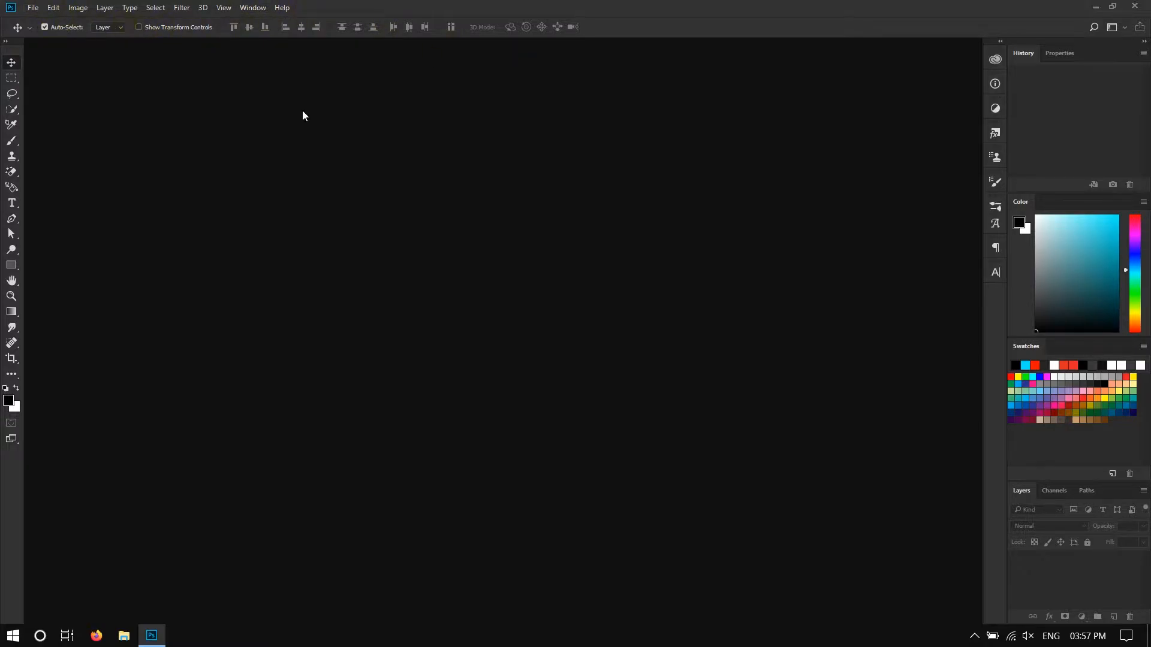
{"action": "left_click", "coordinate": [434, 183]}
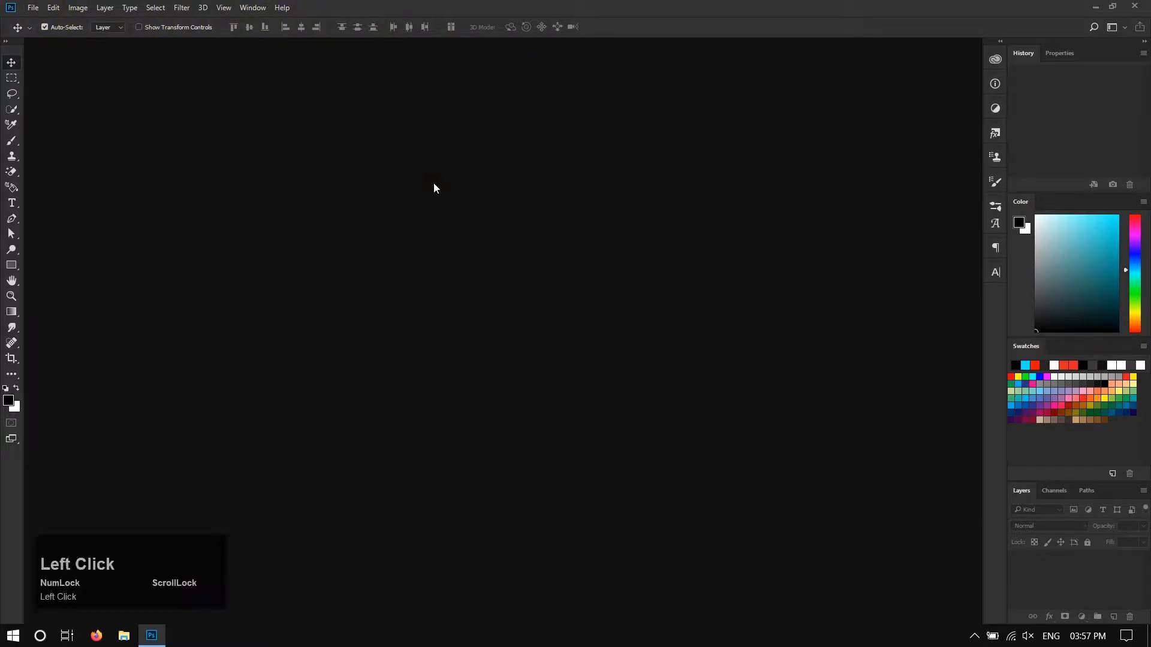
{"action": "left_click", "coordinate": [33, 8]}
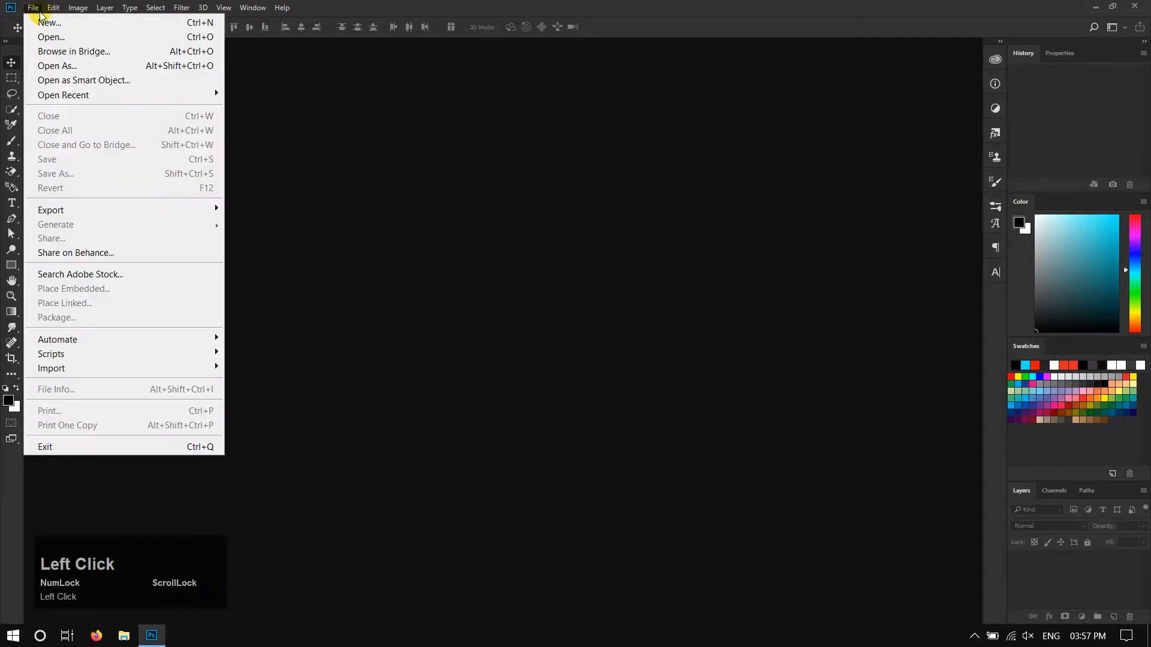
{"action": "left_click", "coordinate": [310, 70]}
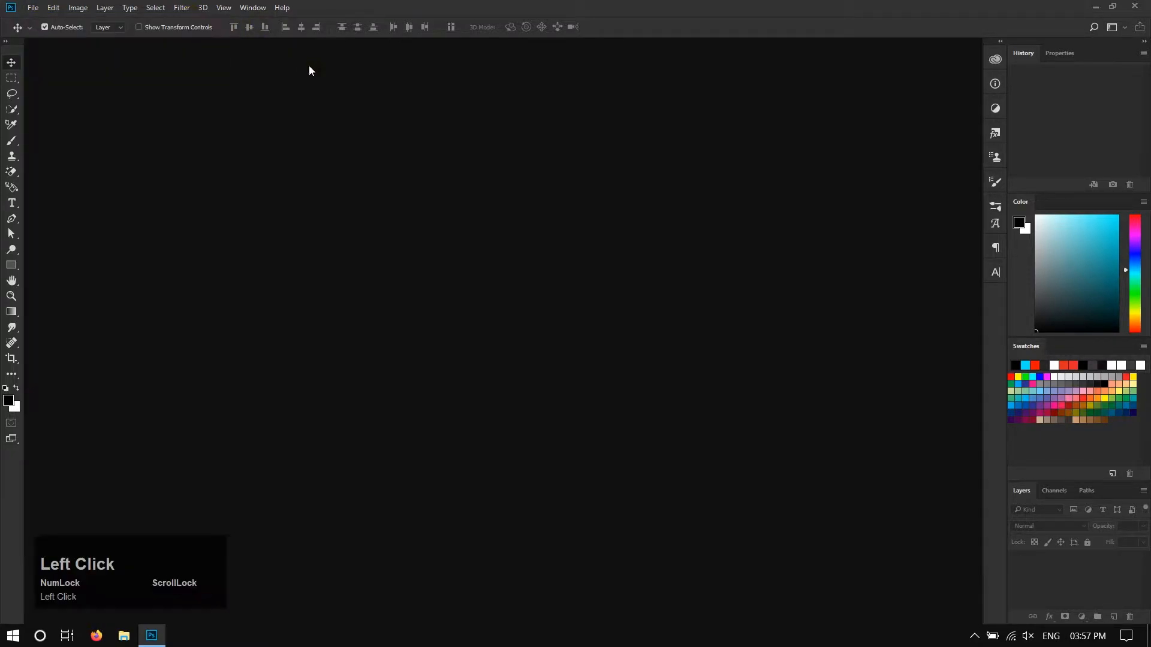
{"action": "left_click", "coordinate": [33, 8]}
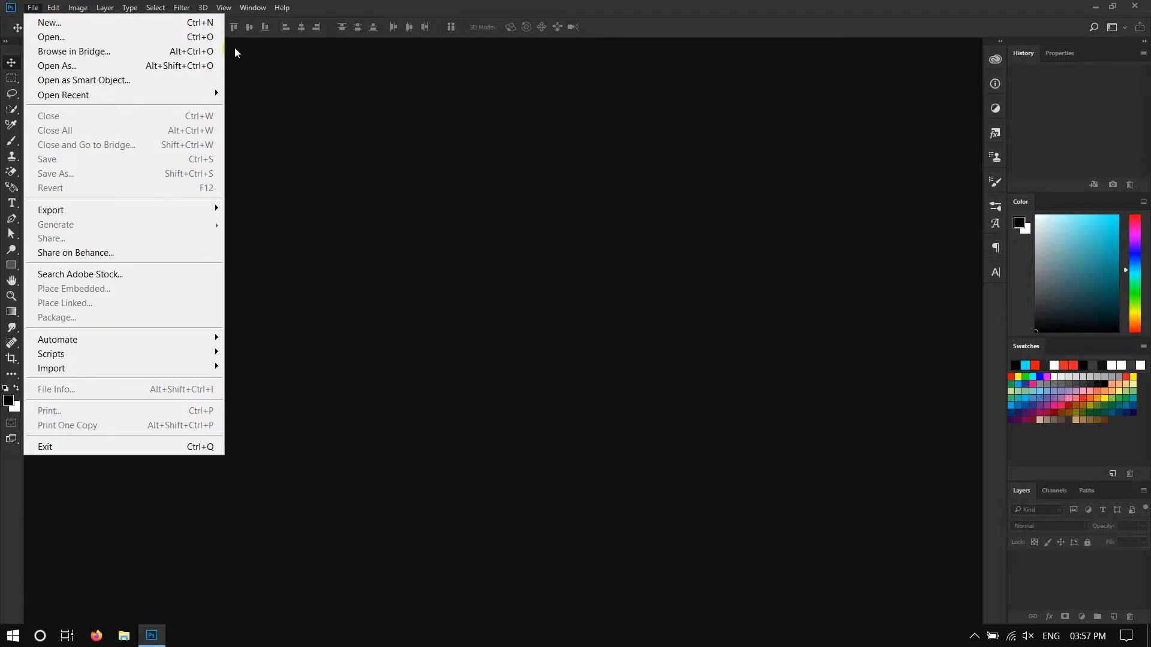
{"action": "left_click", "coordinate": [429, 170]}
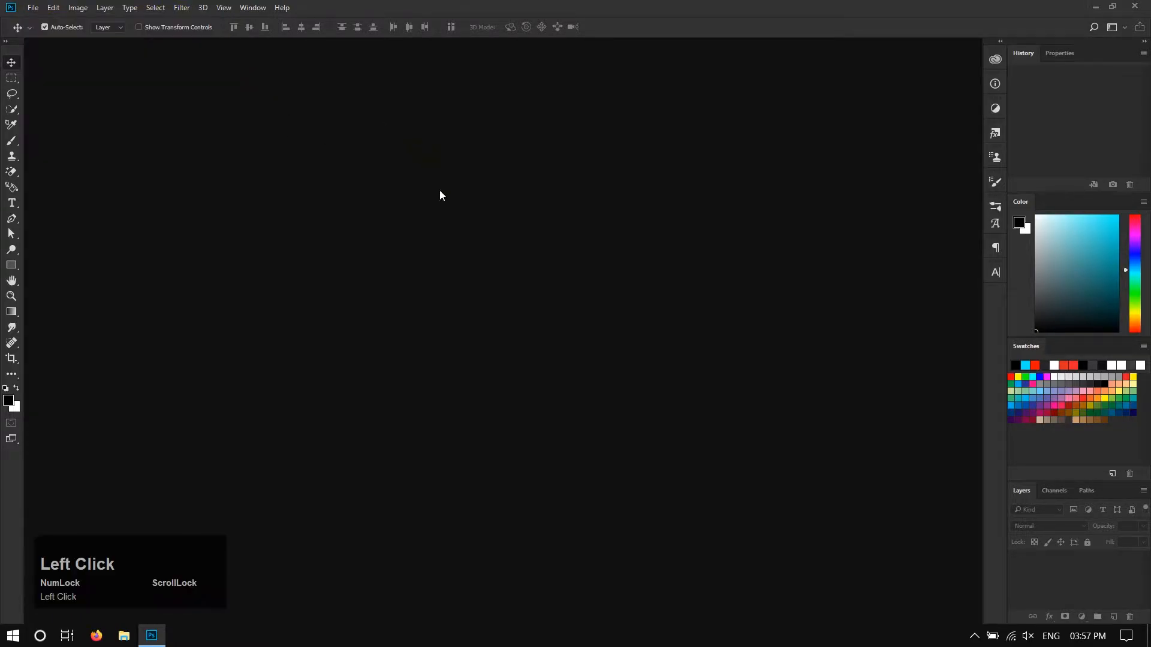
- Start a new document and browse the Photo, Print and Art & Illustration presets
{"action": "key", "text": "ctrl+n"}
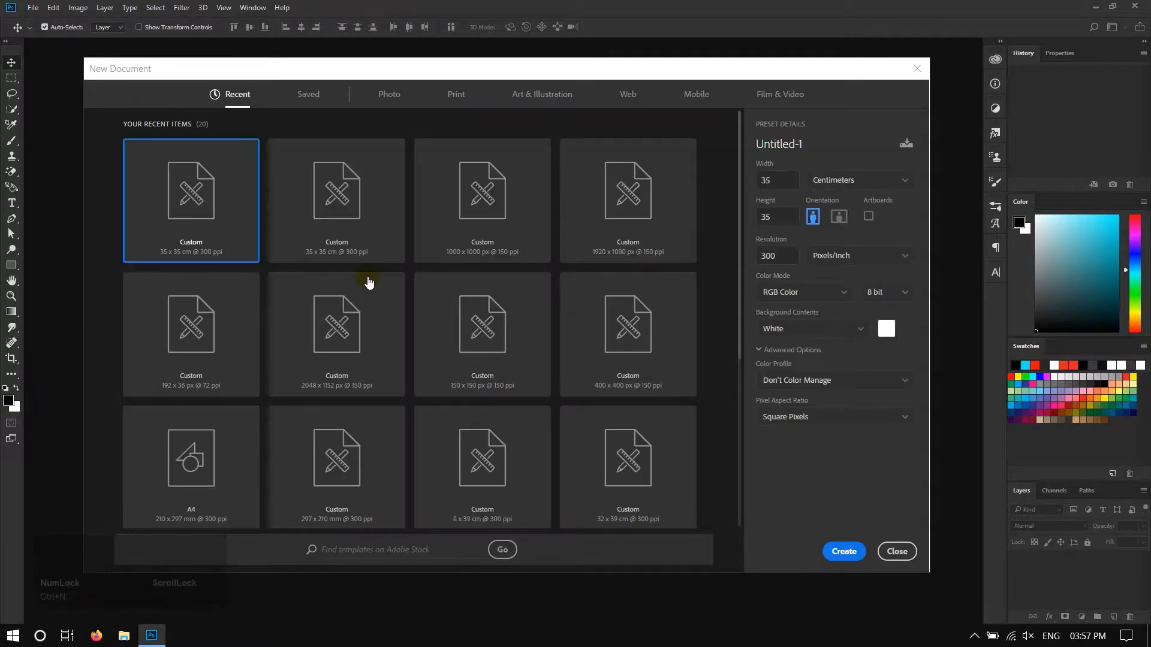
{"action": "mouse_move", "coordinate": [396, 70]}
{"action": "left_mouse_down"}
{"action": "mouse_move", "coordinate": [375, 55]}
{"action": "mouse_move", "coordinate": [398, 68]}
{"action": "mouse_move", "coordinate": [393, 53]}
{"action": "left_mouse_up"}
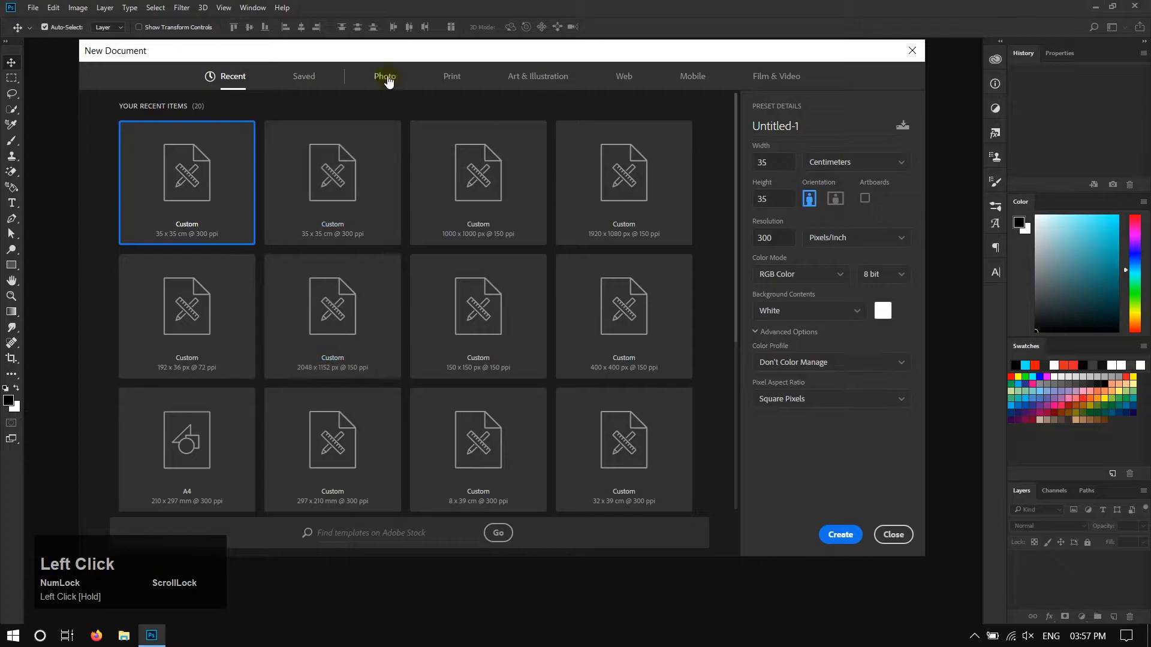
{"action": "left_click", "coordinate": [384, 77]}
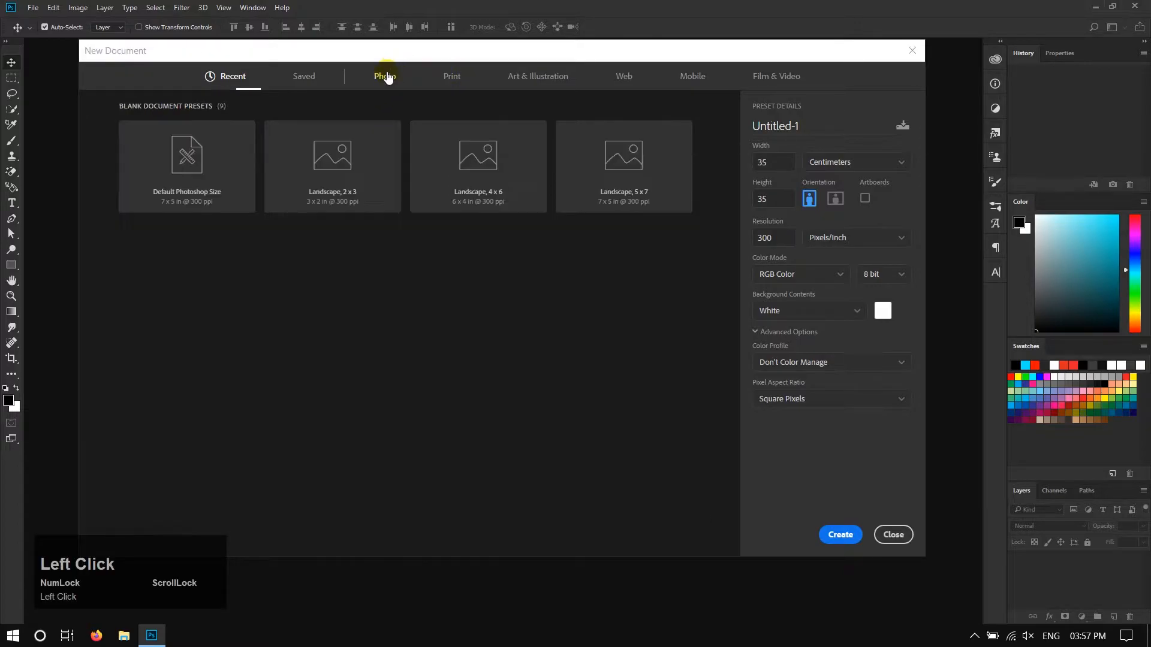
{"action": "left_click", "coordinate": [454, 78]}
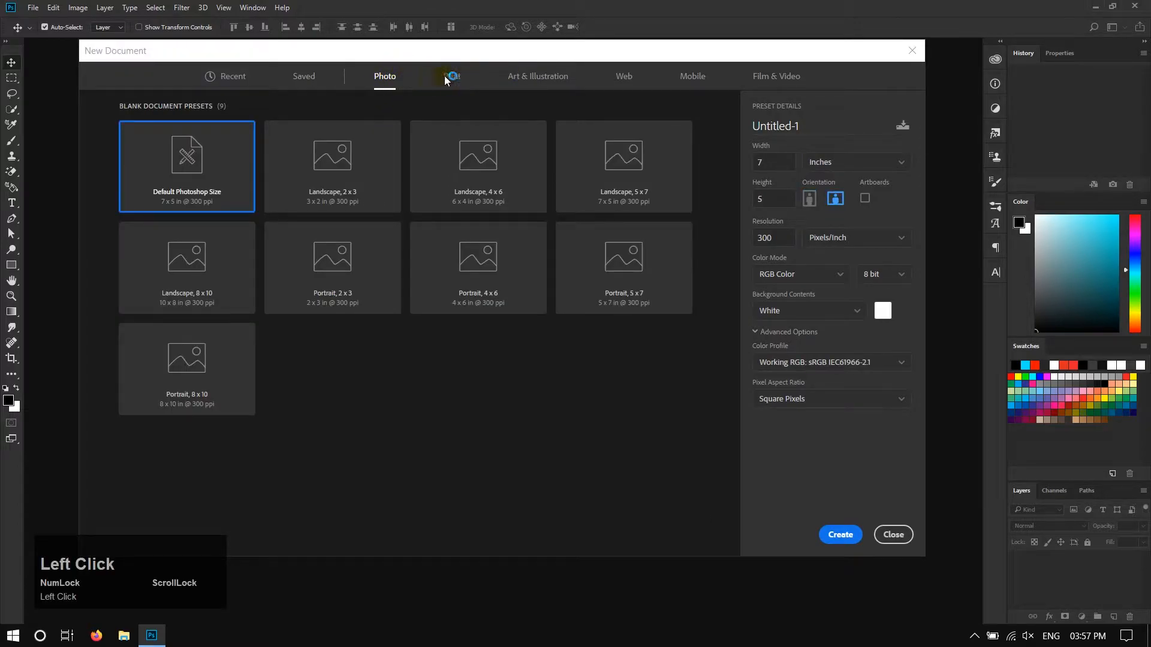
{"action": "left_click", "coordinate": [387, 80]}
{"action": "left_click", "coordinate": [541, 80]}
- Try the A4 and A5 print presets for the new document, settling on A3
{"action": "left_click", "coordinate": [459, 87]}
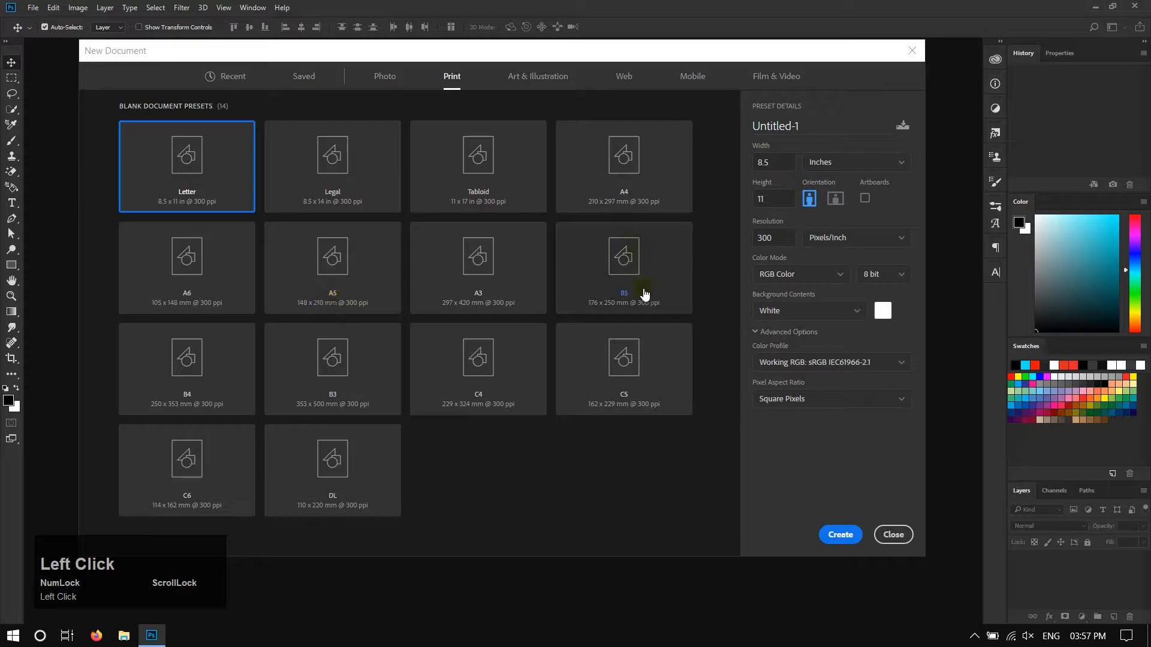
{"action": "left_click", "coordinate": [648, 186]}
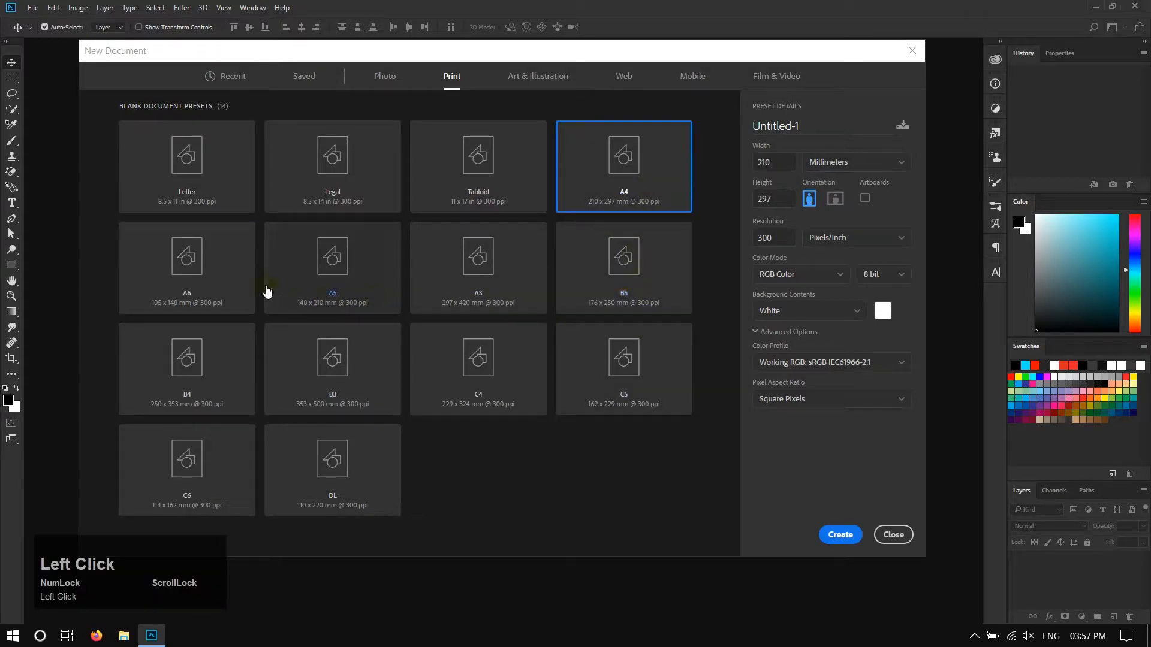
{"action": "left_click", "coordinate": [322, 290]}
{"action": "left_click", "coordinate": [443, 300]}
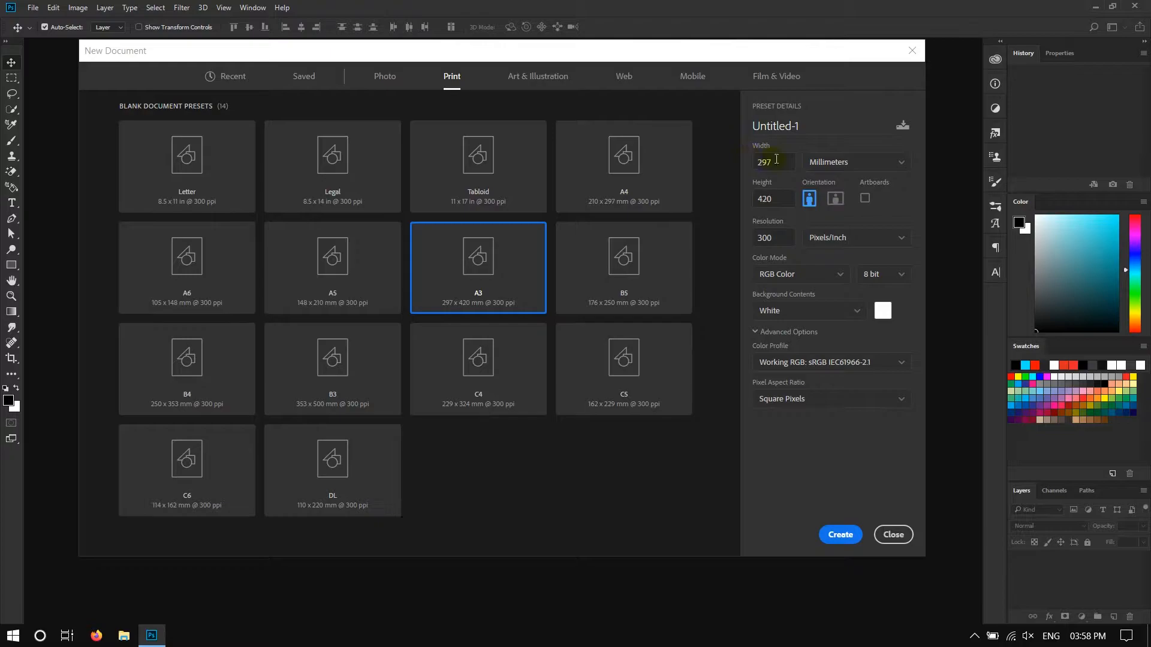
- Switch the new document's units to pixels and set its size to 1000 wide by 100 high
{"action": "left_click", "coordinate": [813, 164]}
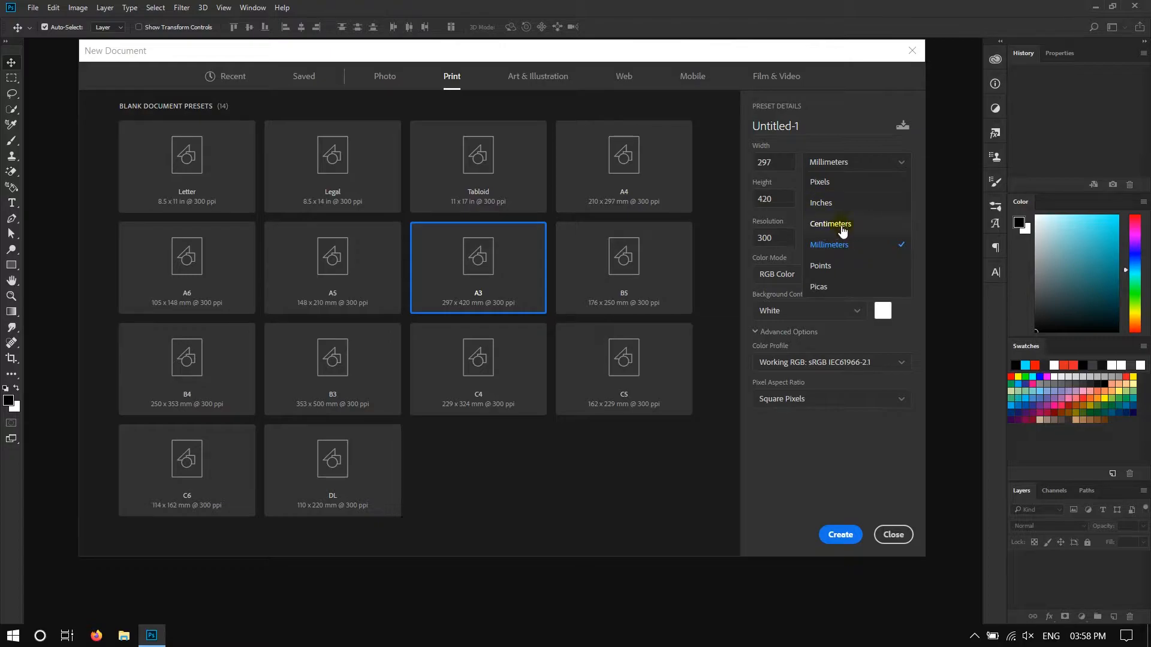
{"action": "left_click", "coordinate": [820, 183]}
{"action": "type", "text": "1000"}
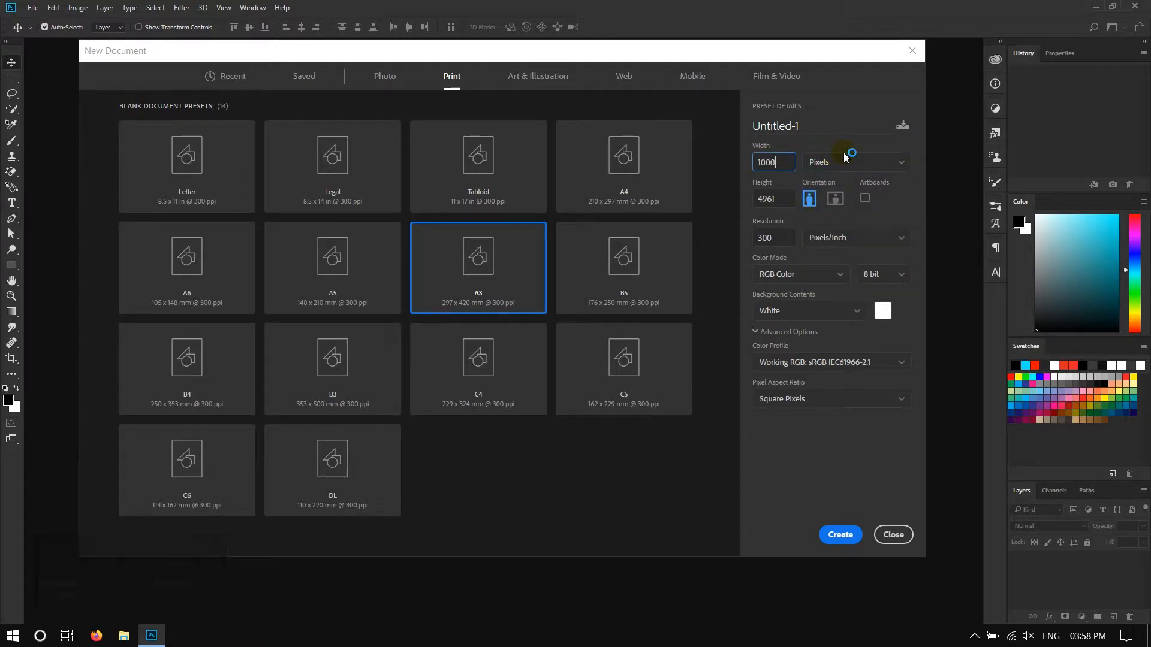
{"action": "left_click", "coordinate": [783, 197]}
{"action": "type", "text": "100"}
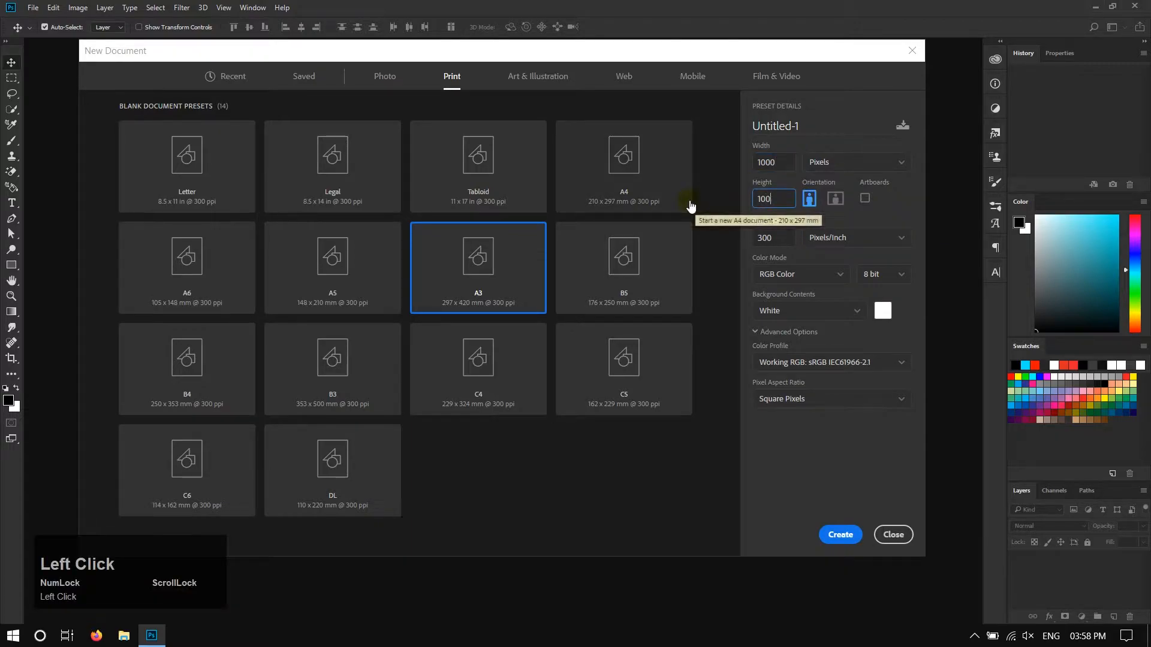
- Try resolutions of 72 and 100, then set the new document's resolution to 150 pixels/inch
{"action": "left_click", "coordinate": [782, 240]}
{"action": "left_click", "coordinate": [802, 256]}
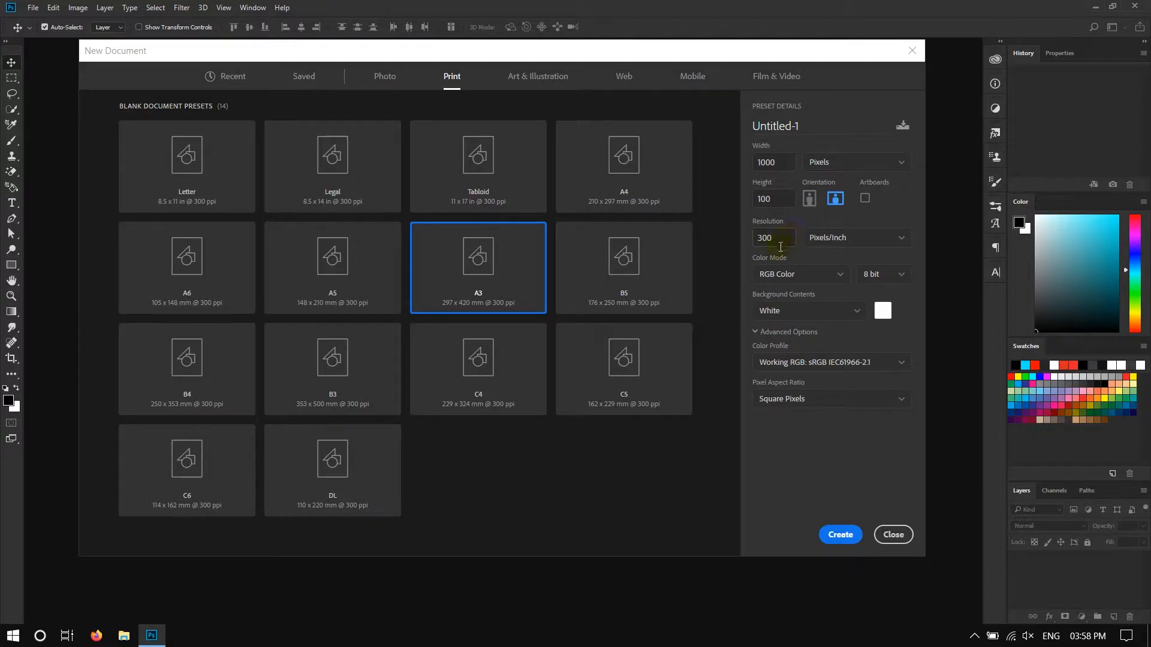
{"action": "left_click", "coordinate": [779, 238]}
{"action": "type", "text": "72"}
{"action": "left_click_drag", "start_coordinate": [786, 239], "coordinate": [752, 241]}
{"action": "type", "text": "100"}
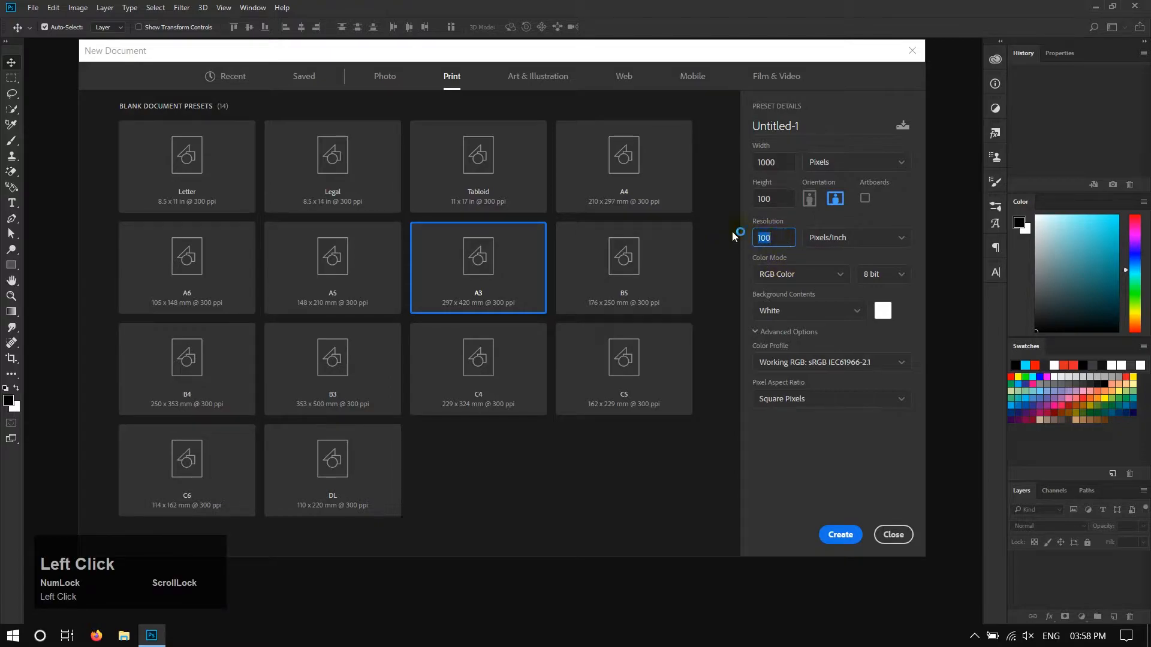
{"action": "type", "text": "150"}
{"action": "left_click_drag", "start_coordinate": [785, 237], "coordinate": [733, 234]}
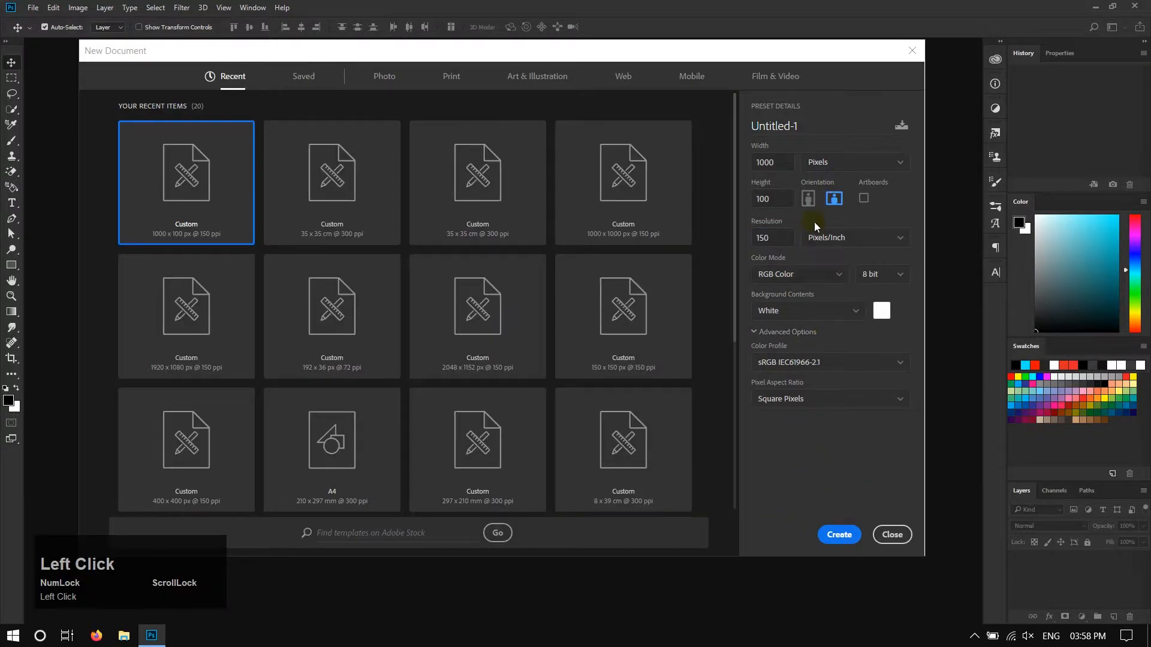
- Set the new document's height to 1000 pixels and create the document
{"action": "double_click", "coordinate": [777, 199]}
{"action": "type", "text": "1000"}
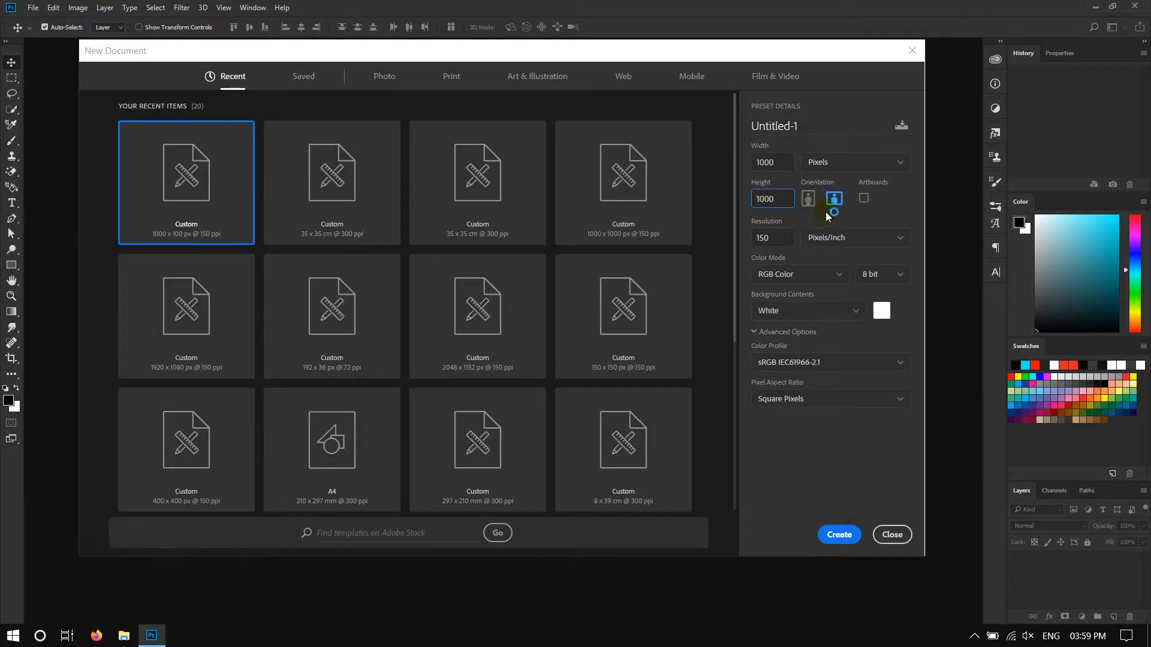
{"action": "left_click", "coordinate": [742, 216]}
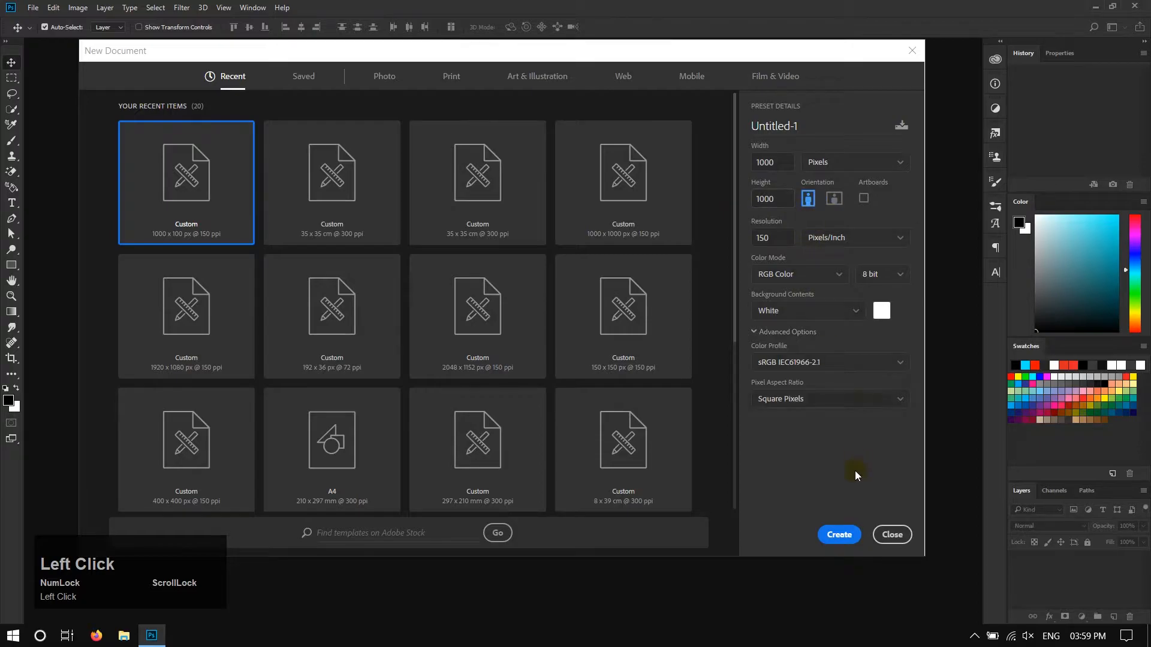
{"action": "left_click_drag", "start_coordinate": [829, 59], "coordinate": [848, 87]}
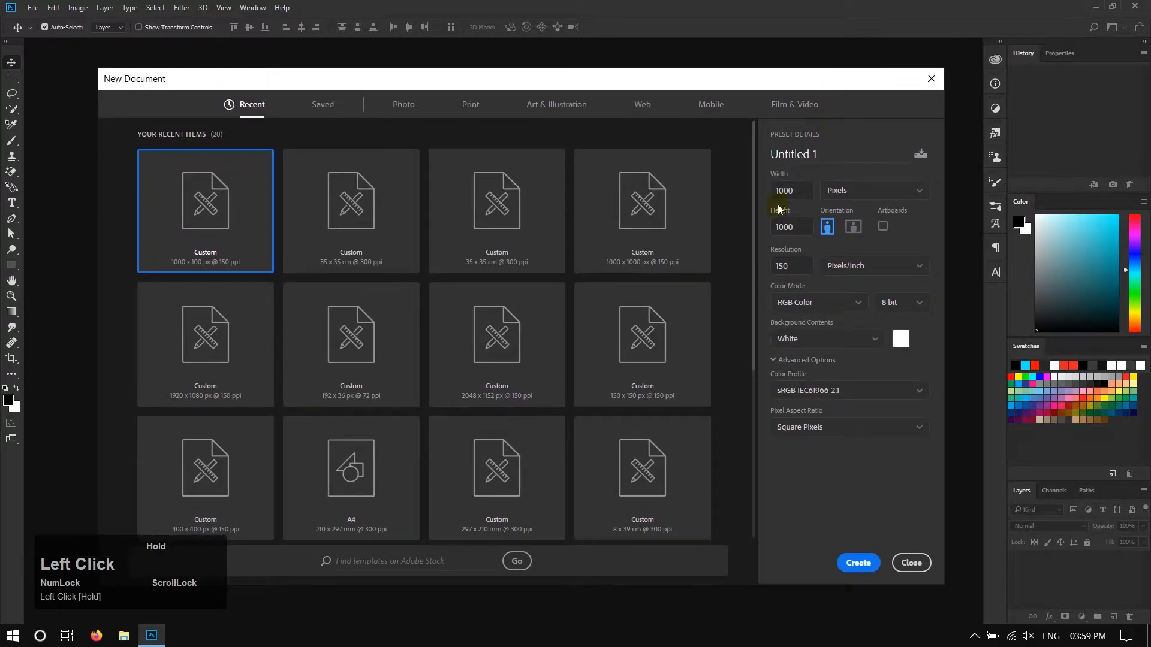
{"action": "left_click", "coordinate": [860, 562]}
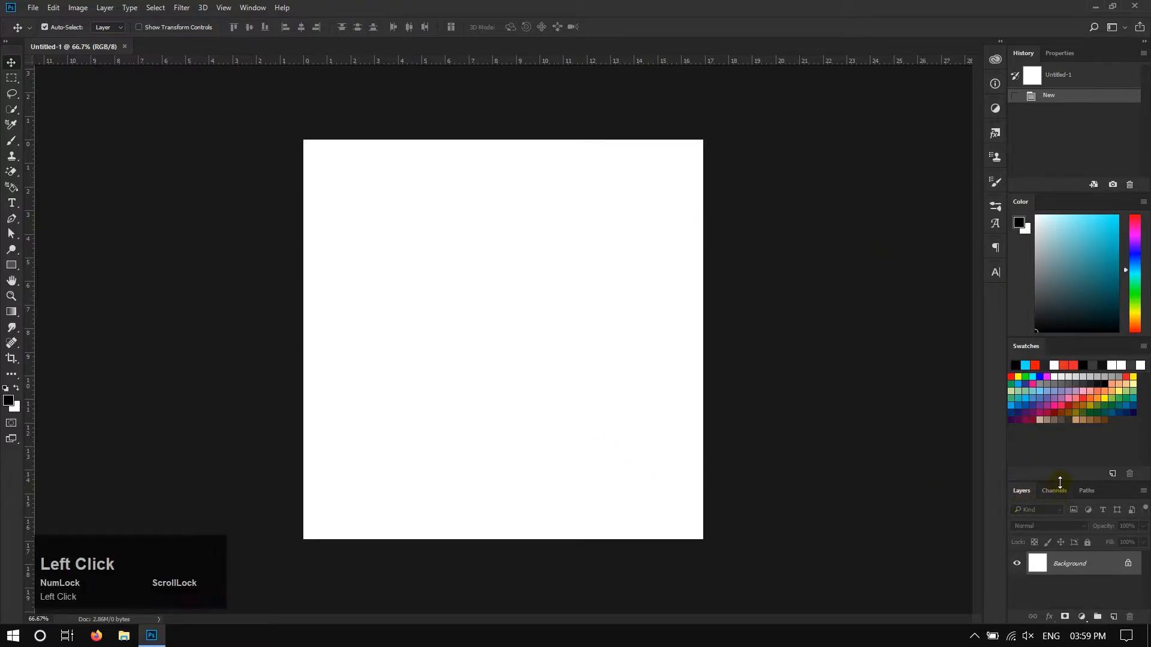
- Unlock the Background layer to make it a regular layer, and hide it
{"action": "left_click_drag", "start_coordinate": [1059, 482], "coordinate": [1064, 451]}
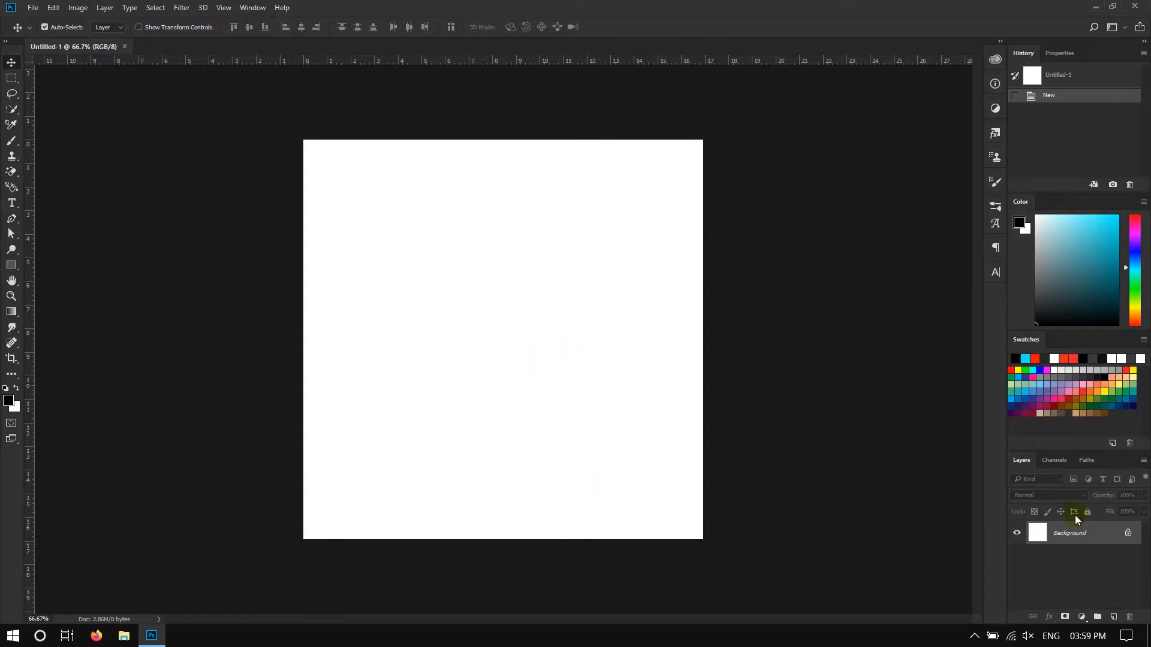
{"action": "left_click", "coordinate": [1017, 537]}
{"action": "left_click", "coordinate": [1128, 534]}
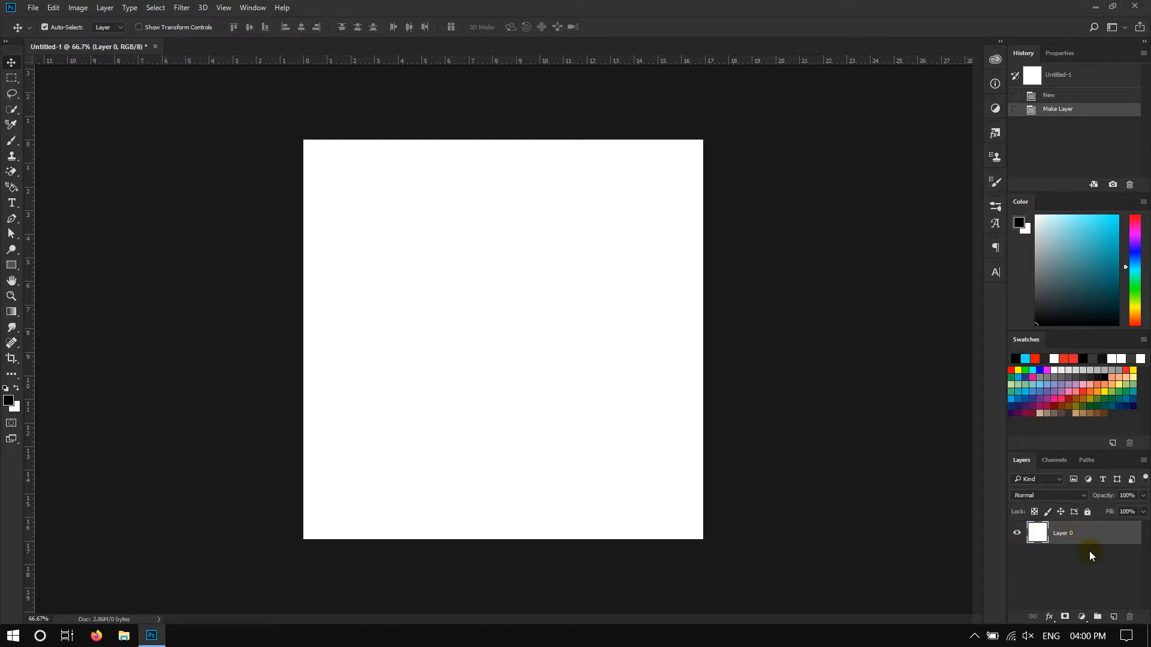
{"action": "left_click", "coordinate": [1017, 533]}
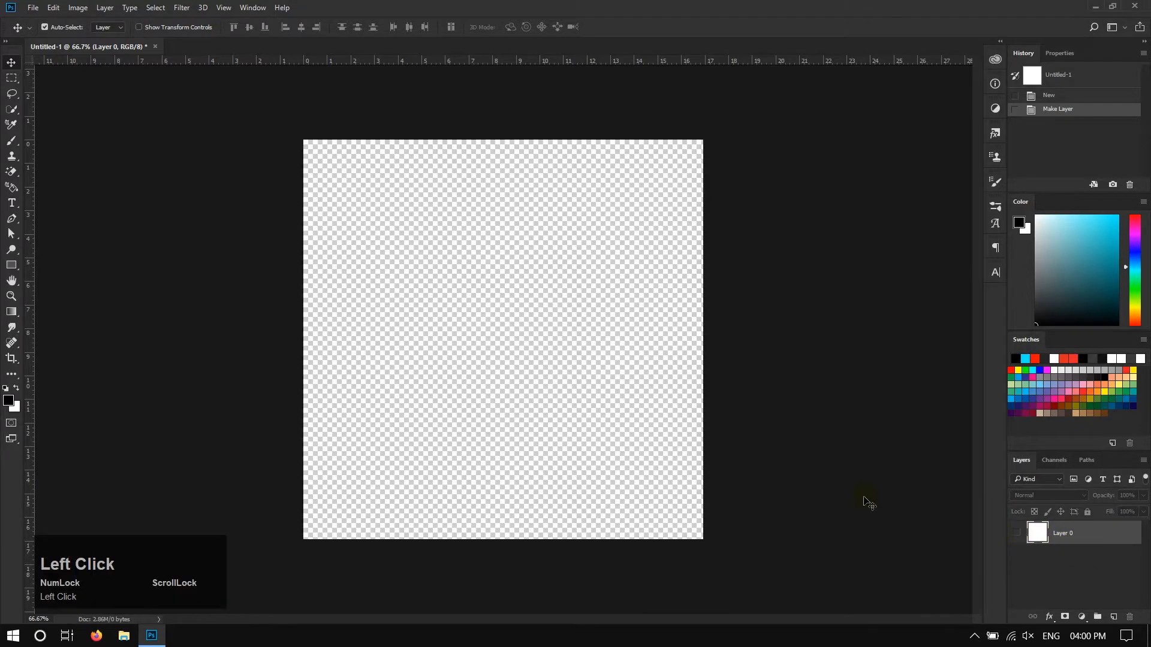
- Zoom in and out on the transparent canvas
{"action": "left_click", "coordinate": [505, 282], "text": "ctrl"}
{"action": "left_click_drag", "start_coordinate": [526, 287], "coordinate": [575, 310]}
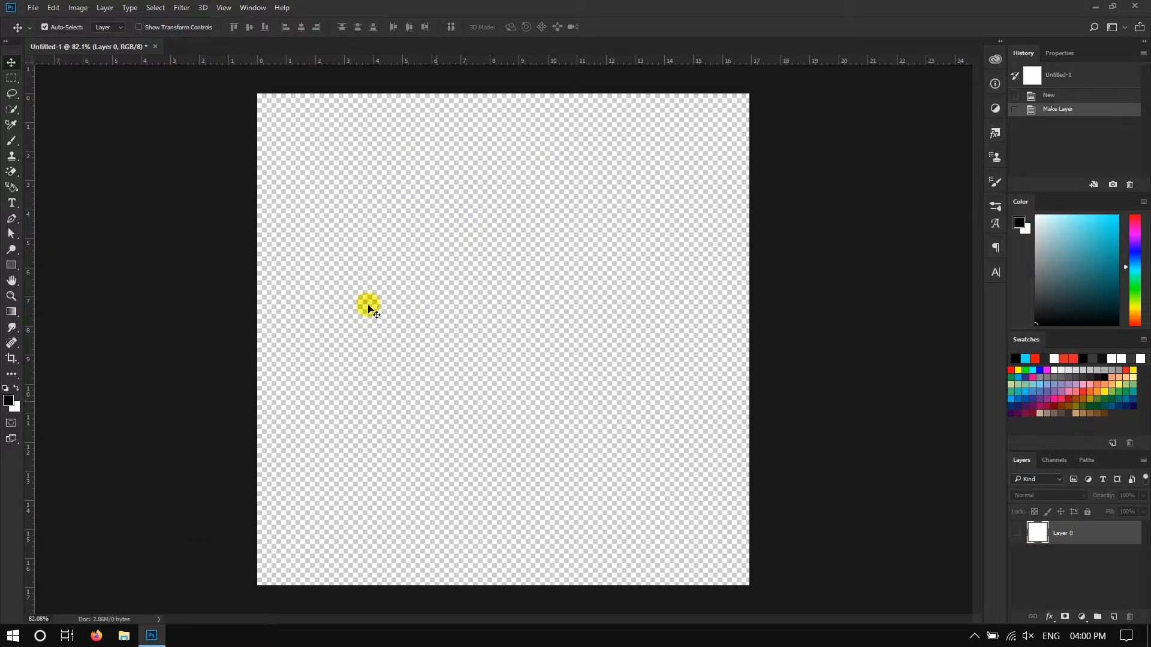
{"action": "key", "text": "ctrl+space"}
{"action": "left_click_drag", "start_coordinate": [378, 200], "coordinate": [405, 207]}
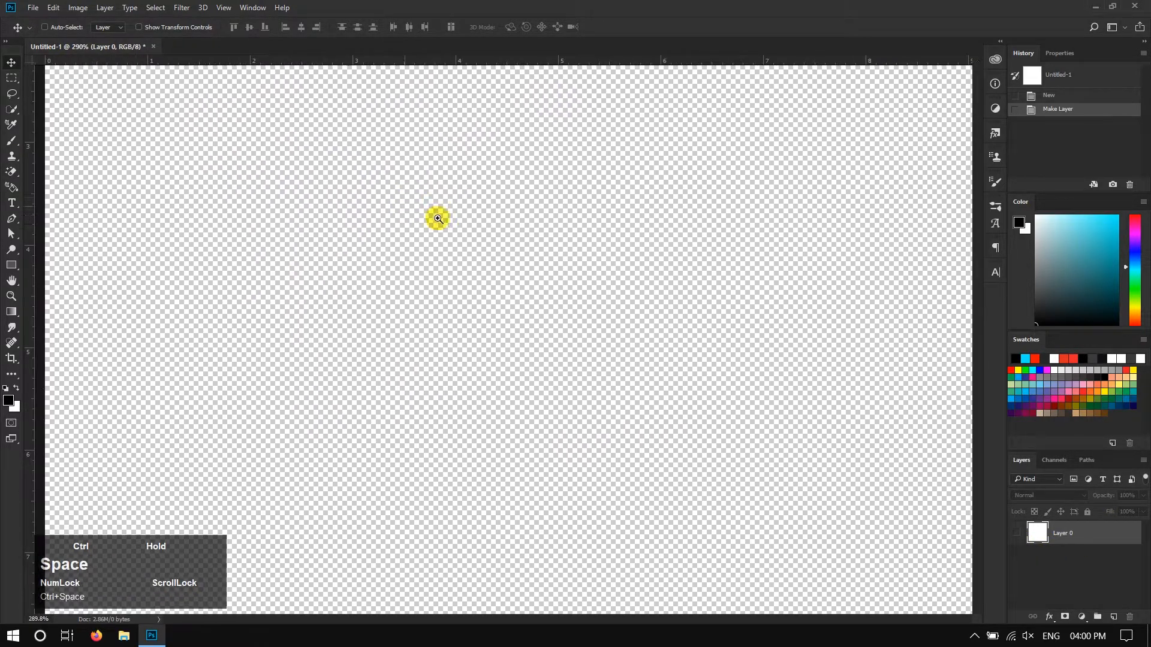
{"action": "left_click_drag", "start_coordinate": [622, 250], "coordinate": [561, 254]}
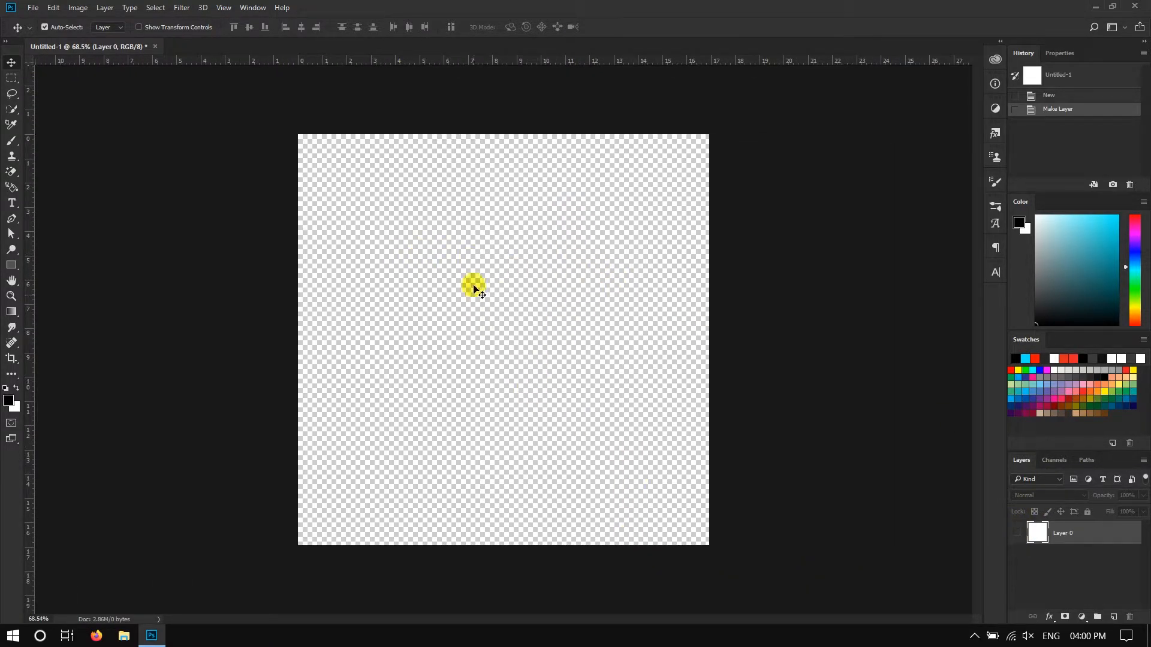
- Make Layer 0 visible and lock it completely
{"action": "left_click", "coordinate": [1016, 533]}
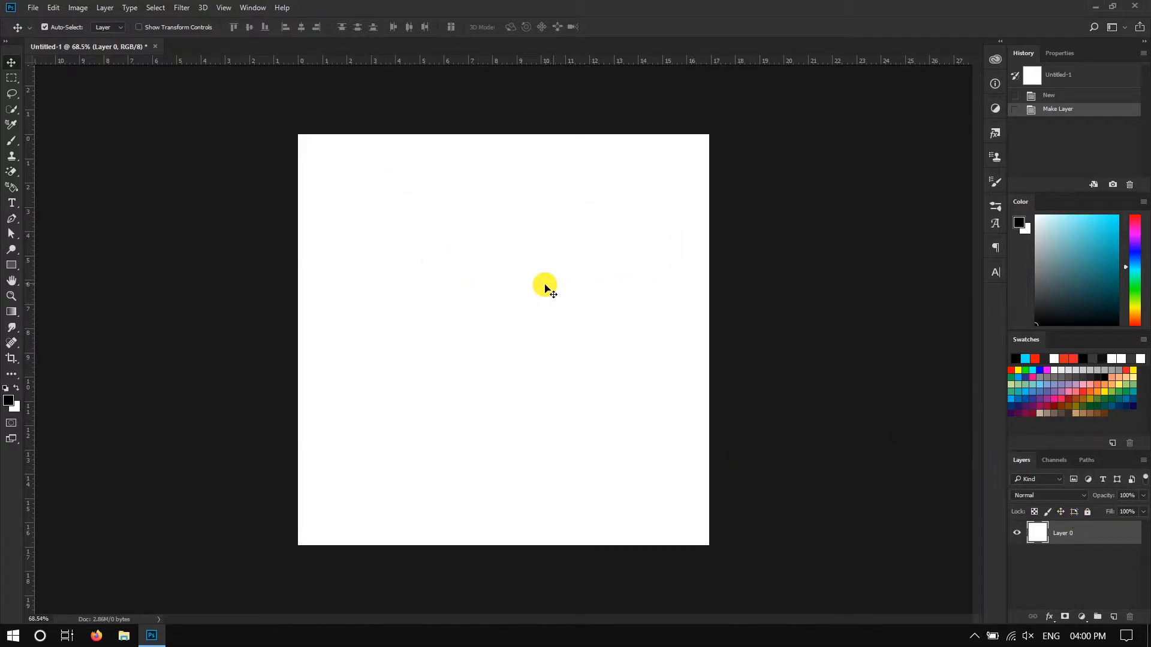
{"action": "left_click_drag", "start_coordinate": [487, 277], "coordinate": [596, 334]}
{"action": "key", "text": "ctrl+z"}
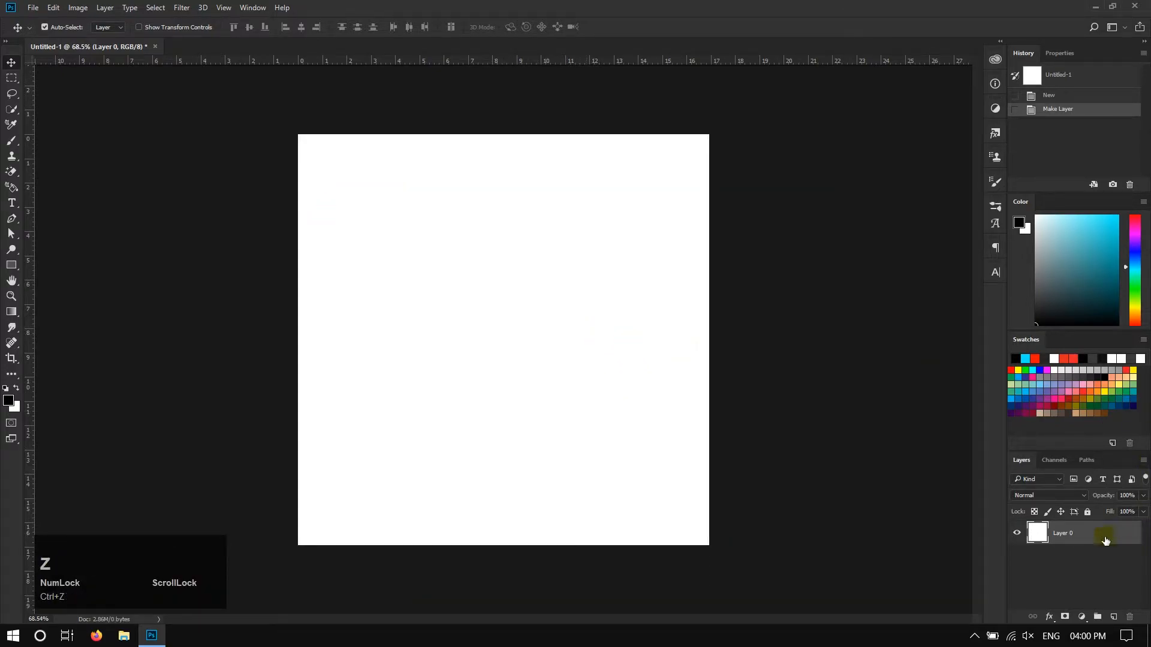
{"action": "left_click", "coordinate": [1088, 513]}
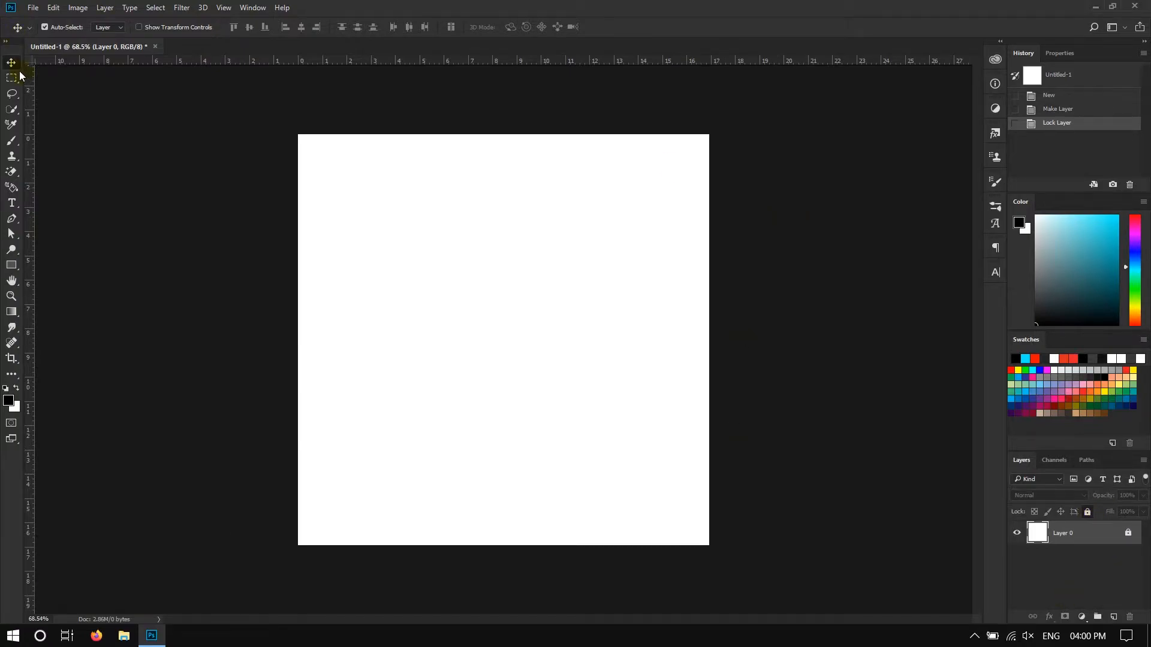
- Draw a black circle about 318 px wide left of the canvas centre with the Ellipse tool, and deselect its layer
{"action": "left_click", "coordinate": [11, 266]}
{"action": "right_click", "coordinate": [12, 266]}
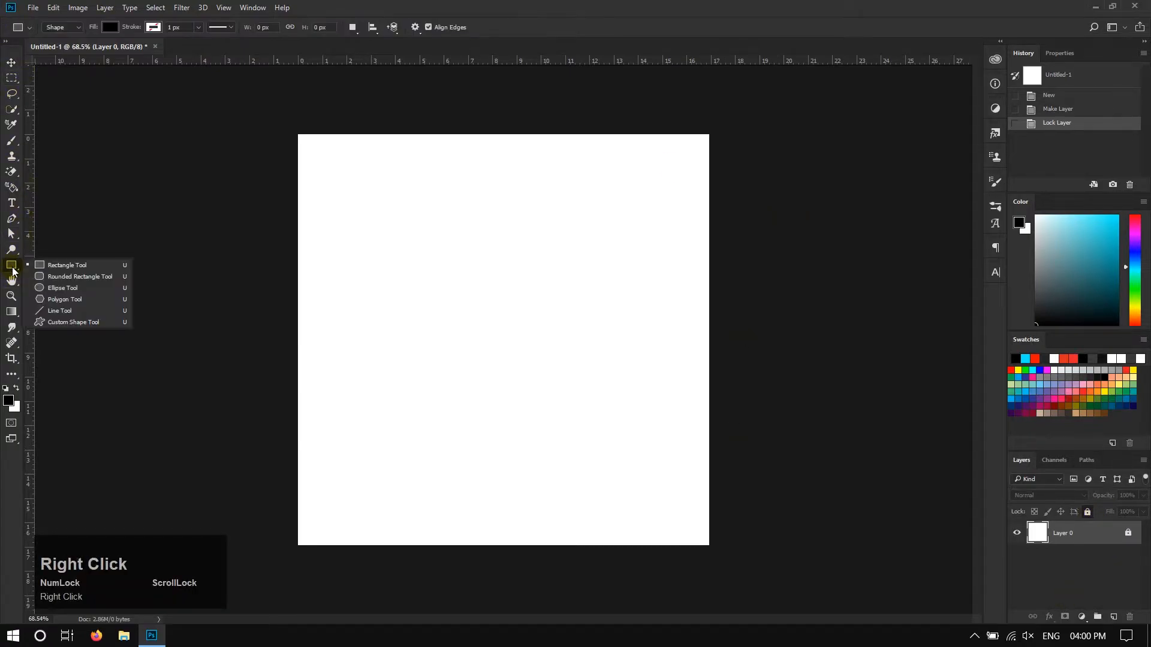
{"action": "left_click", "coordinate": [60, 288]}
{"action": "left_click_drag", "start_coordinate": [380, 247], "coordinate": [510, 382]}
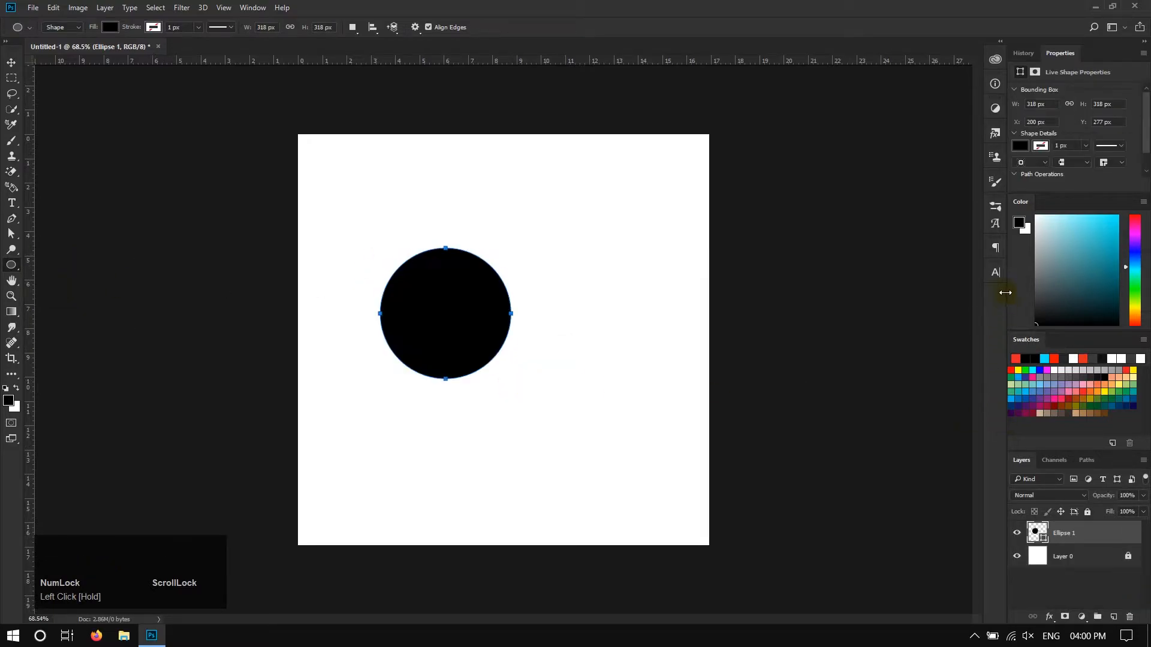
{"action": "left_click", "coordinate": [11, 64]}
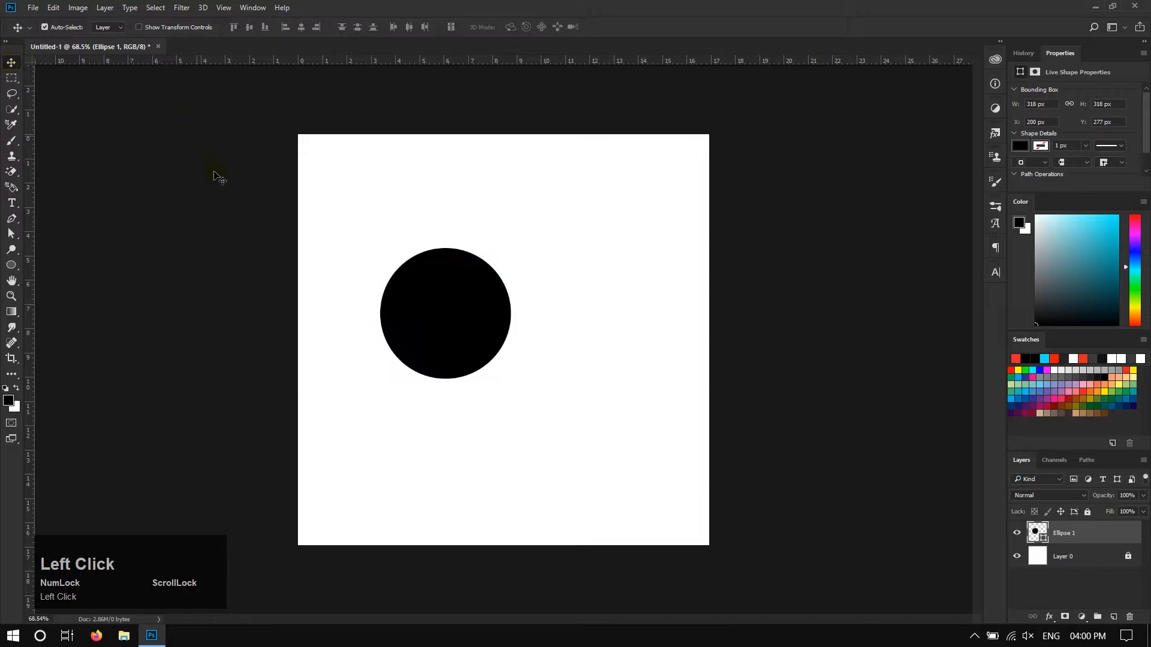
{"action": "left_click", "coordinate": [215, 175]}
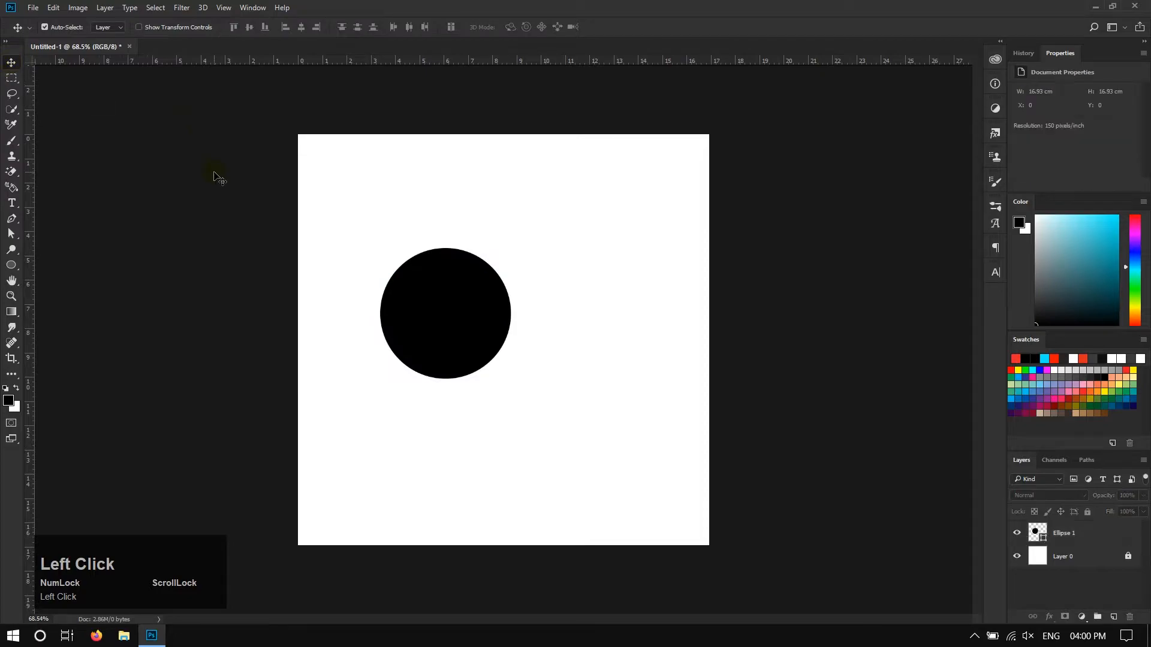
- Move the black circle to the upper middle of the canvas with the Move tool
{"action": "left_click", "coordinate": [1079, 557]}
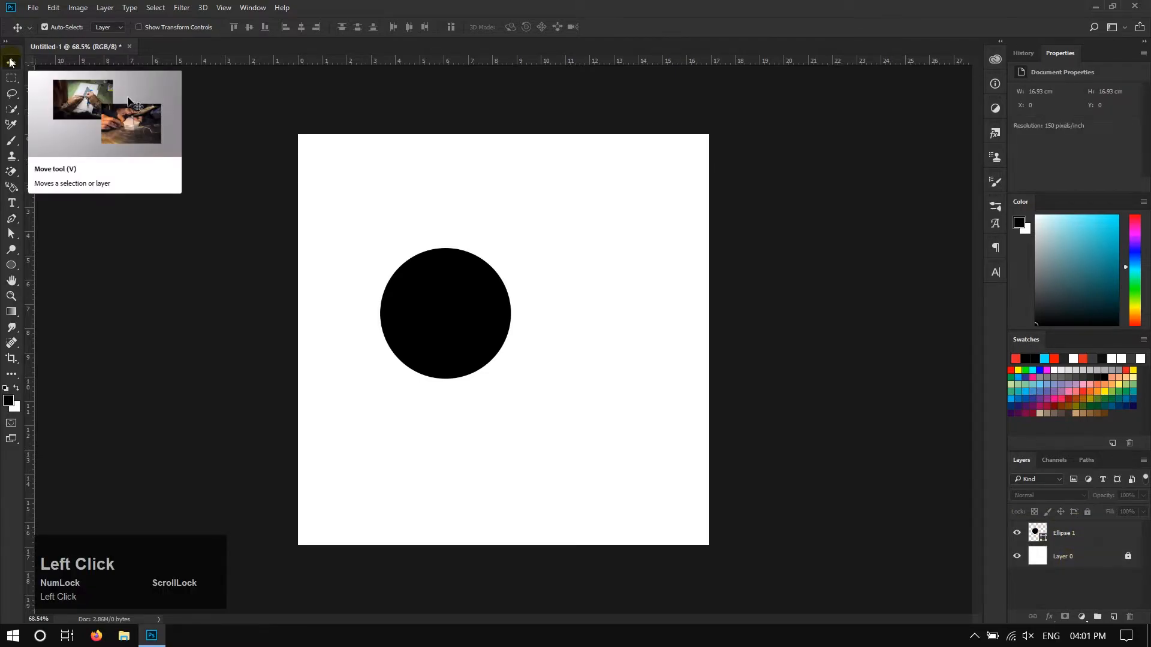
{"action": "key", "text": "v"}
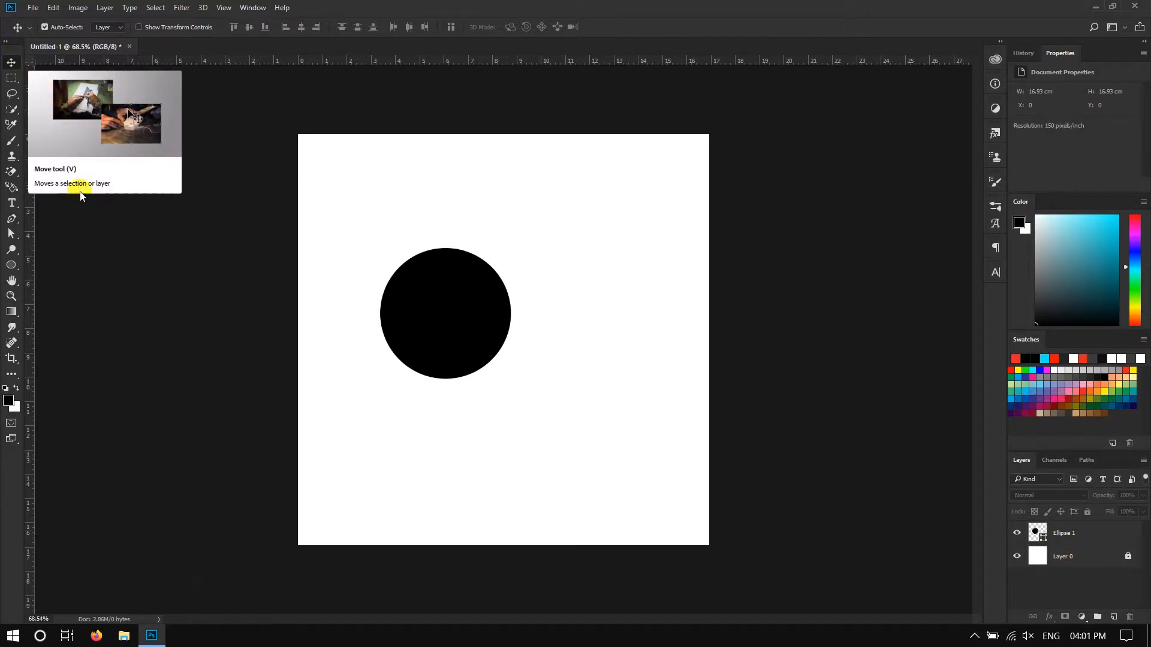
{"action": "left_click", "coordinate": [14, 64]}
{"action": "left_click", "coordinate": [379, 308]}
{"action": "left_click_drag", "start_coordinate": [445, 318], "coordinate": [464, 252]}
{"action": "right_click", "coordinate": [13, 266]}
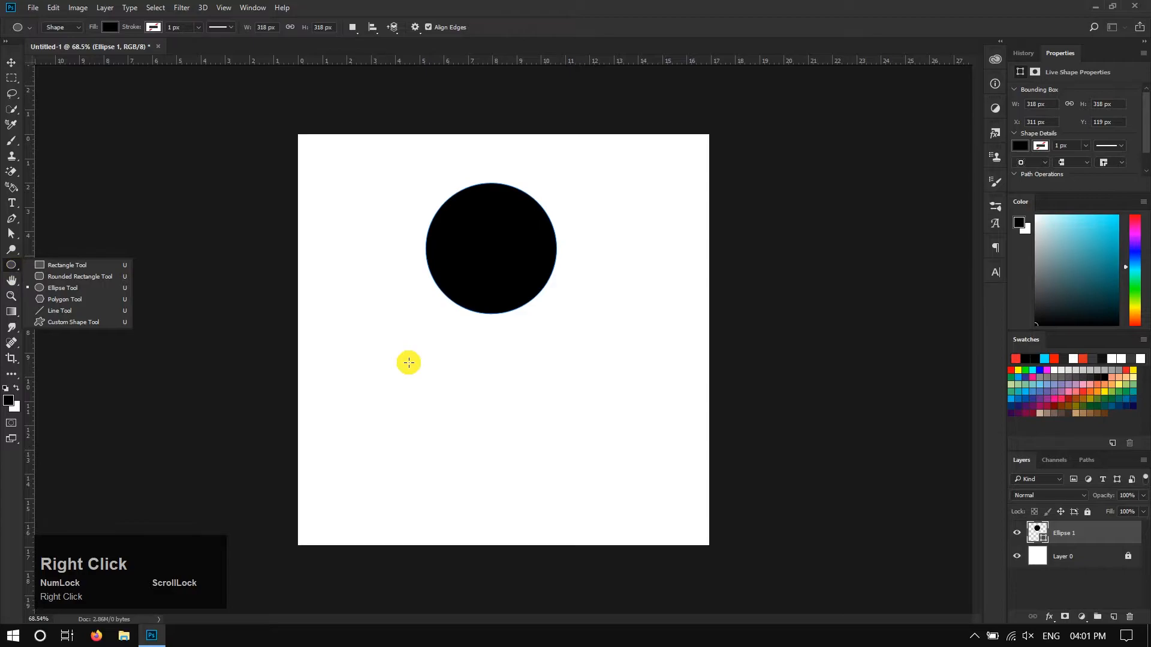
{"action": "left_click", "coordinate": [370, 358]}
{"action": "left_click", "coordinate": [351, 319], "text": "shift"}
{"action": "left_click", "coordinate": [612, 248]}
{"action": "left_click_drag", "start_coordinate": [350, 329], "coordinate": [533, 480]}
{"action": "left_click_drag", "start_coordinate": [578, 327], "coordinate": [689, 427]}
{"action": "left_click", "coordinate": [8, 63]}
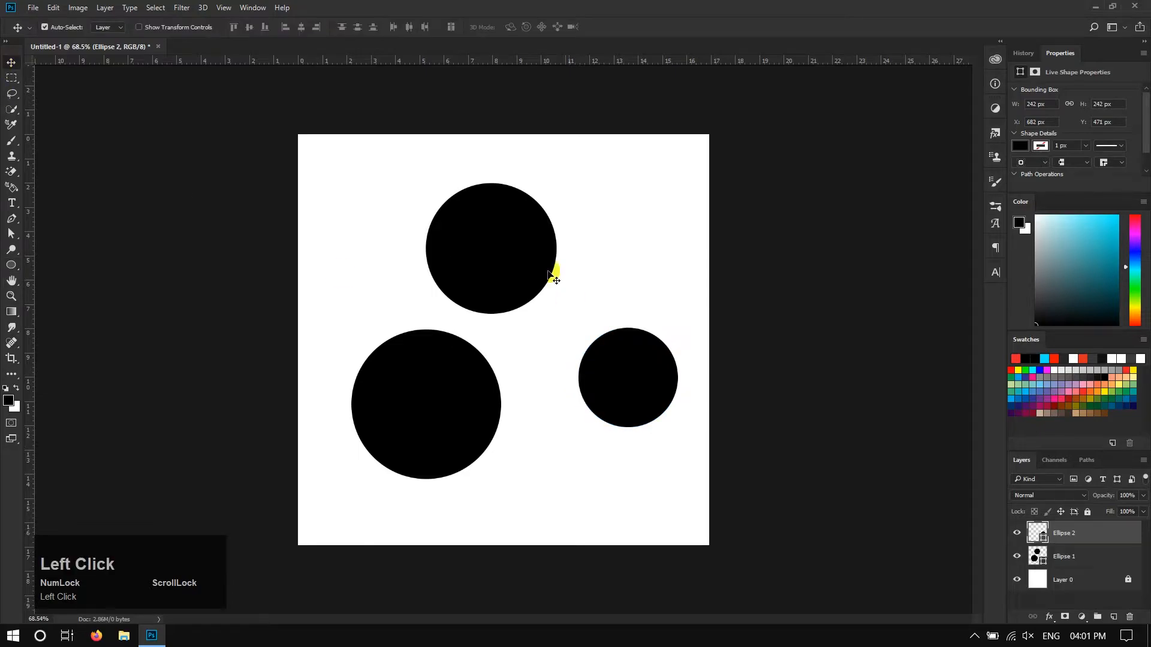
{"action": "left_click_drag", "start_coordinate": [536, 281], "coordinate": [506, 291]}
{"action": "key", "text": "Delete"}
{"action": "key", "text": "ctrl+alt+z"}
{"action": "key", "text": "ctrl+alt+z"}
{"action": "key", "text": "ctrl+alt+z"}
{"action": "key", "text": "ctrl+alt+z"}
- Draw two more circles on separate layers: about 283 px wide at the canvas's lower left and about 268 px at its lower right
{"action": "left_click", "coordinate": [13, 269]}
{"action": "left_click_drag", "start_coordinate": [340, 337], "coordinate": [472, 443]}
{"action": "left_click_drag", "start_coordinate": [570, 343], "coordinate": [681, 453]}
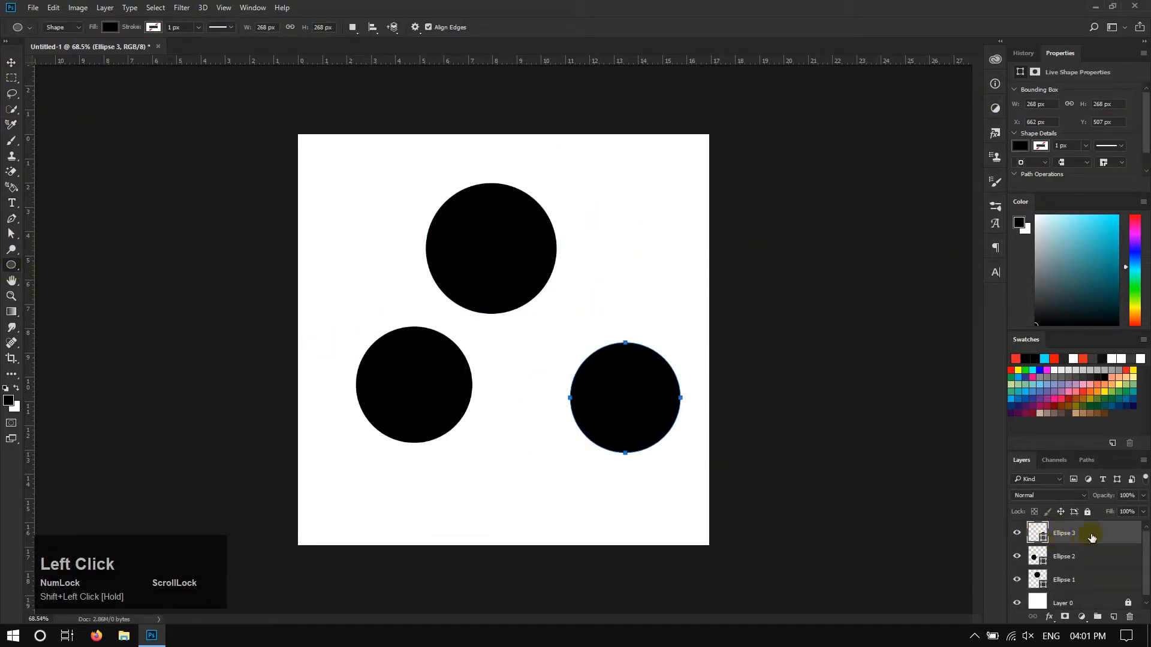
- With no layer selected, draw a fourth circle about 191 px wide near the canvas's upper right on its own layer
{"action": "left_click_drag", "start_coordinate": [610, 237], "coordinate": [694, 311]}
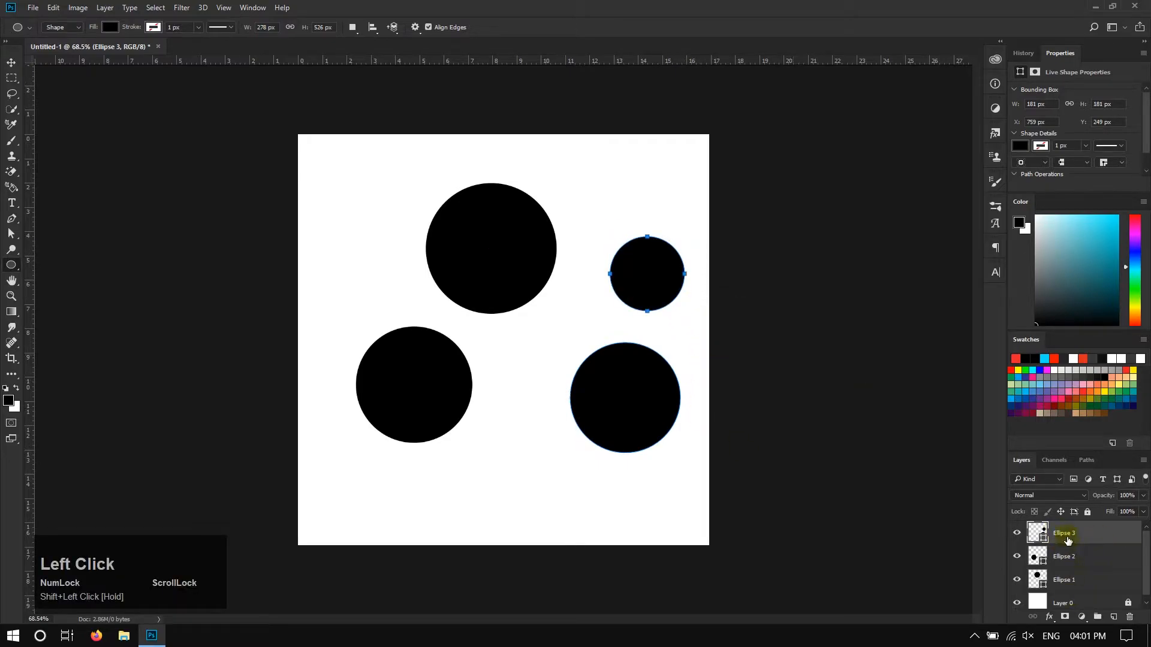
{"action": "key", "text": "ctrl+z"}
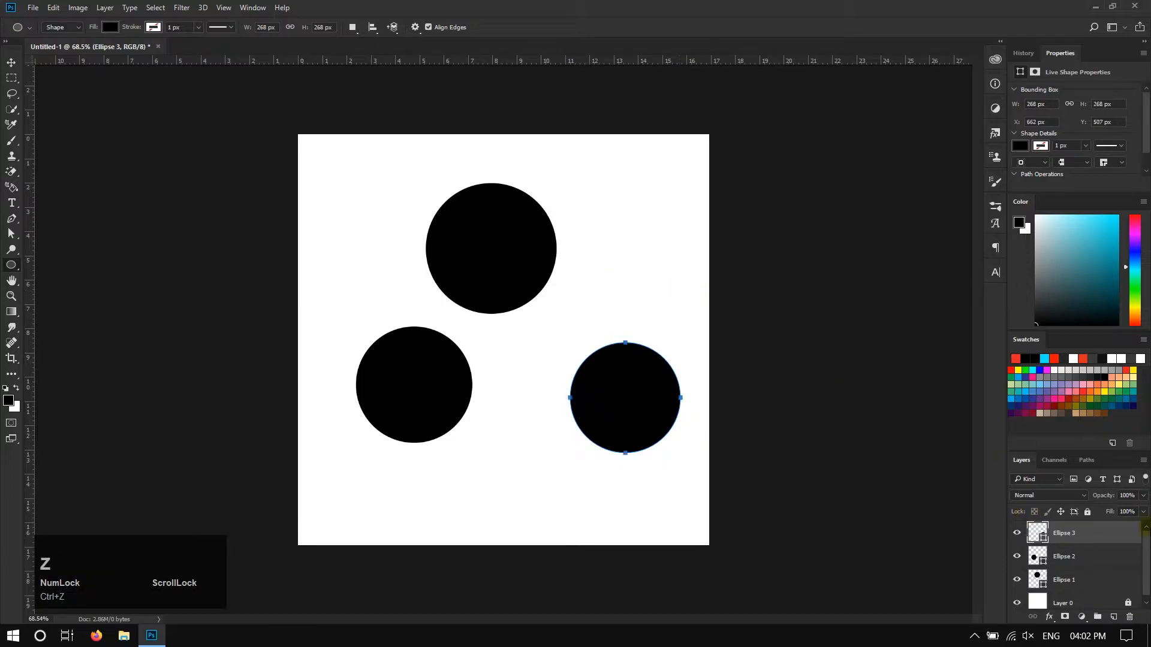
{"action": "left_click", "coordinate": [10, 68]}
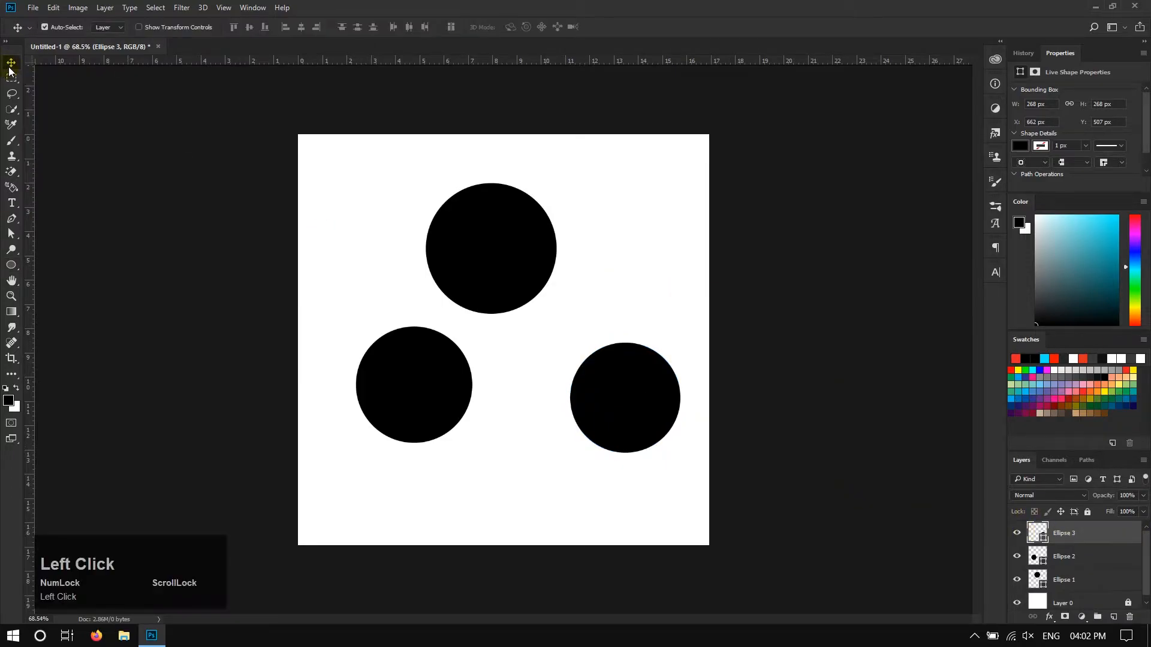
{"action": "left_click", "coordinate": [927, 550]}
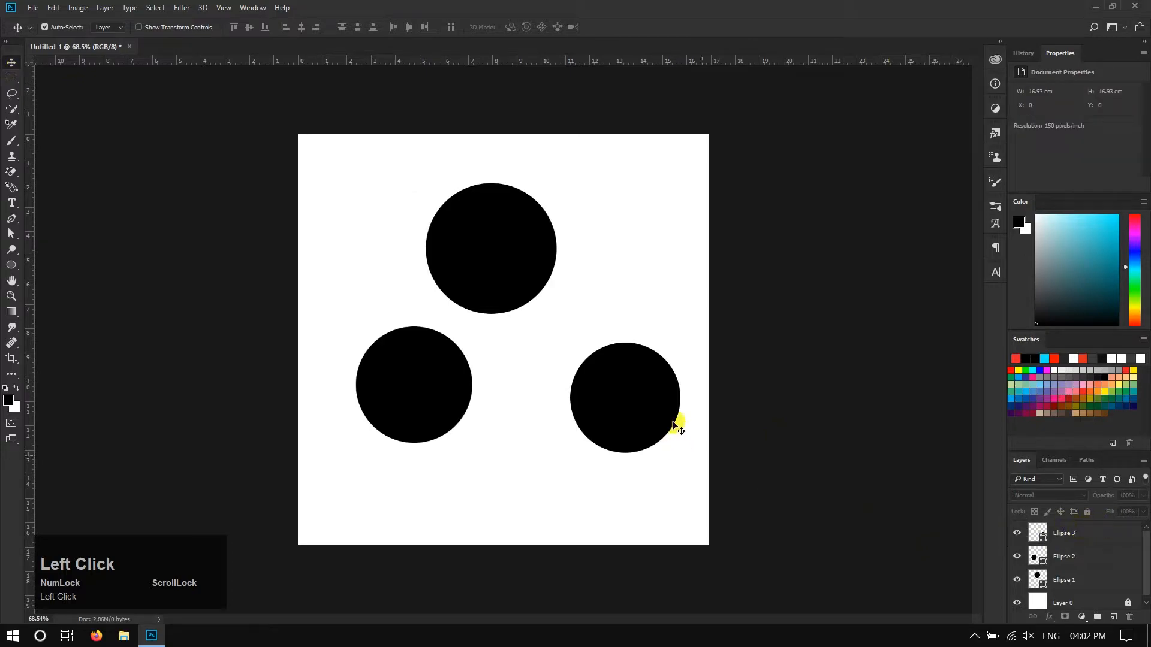
{"action": "left_click", "coordinate": [12, 265]}
{"action": "left_click_drag", "start_coordinate": [613, 215], "coordinate": [708, 295]}
{"action": "left_click", "coordinate": [11, 61]}
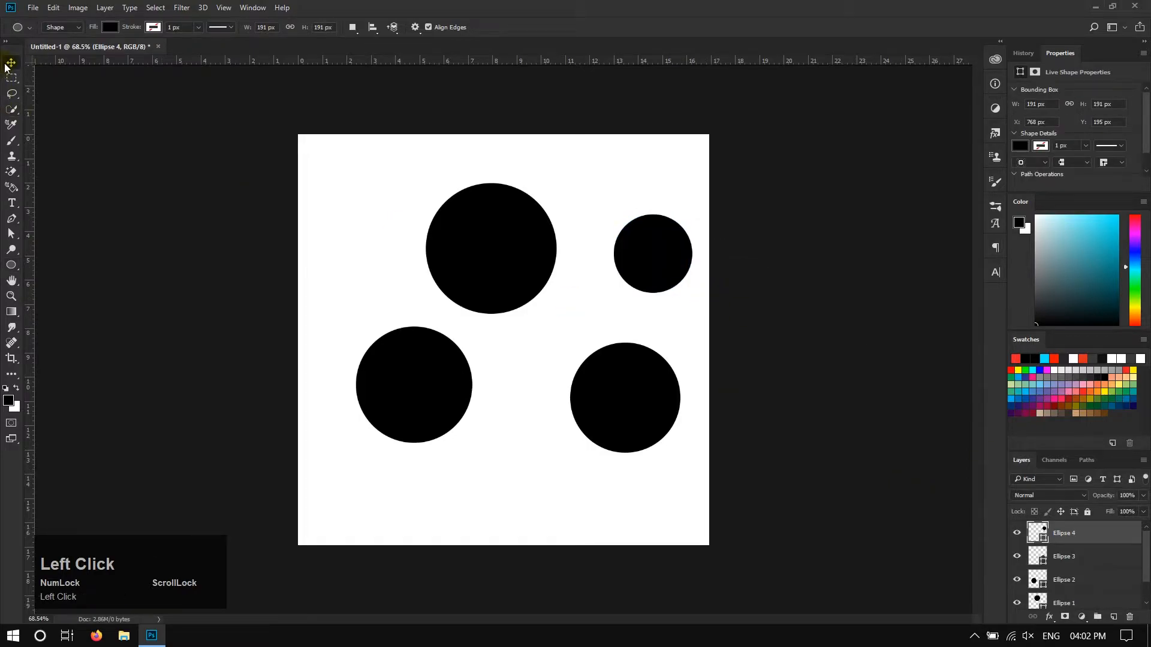
{"action": "left_click", "coordinate": [816, 333]}
- Select several ellipse layers one after another to examine how they are listed, and clear the layer selection
{"action": "scroll", "coordinate": [1081, 600], "scroll_direction": "down", "scroll_amount": 1}
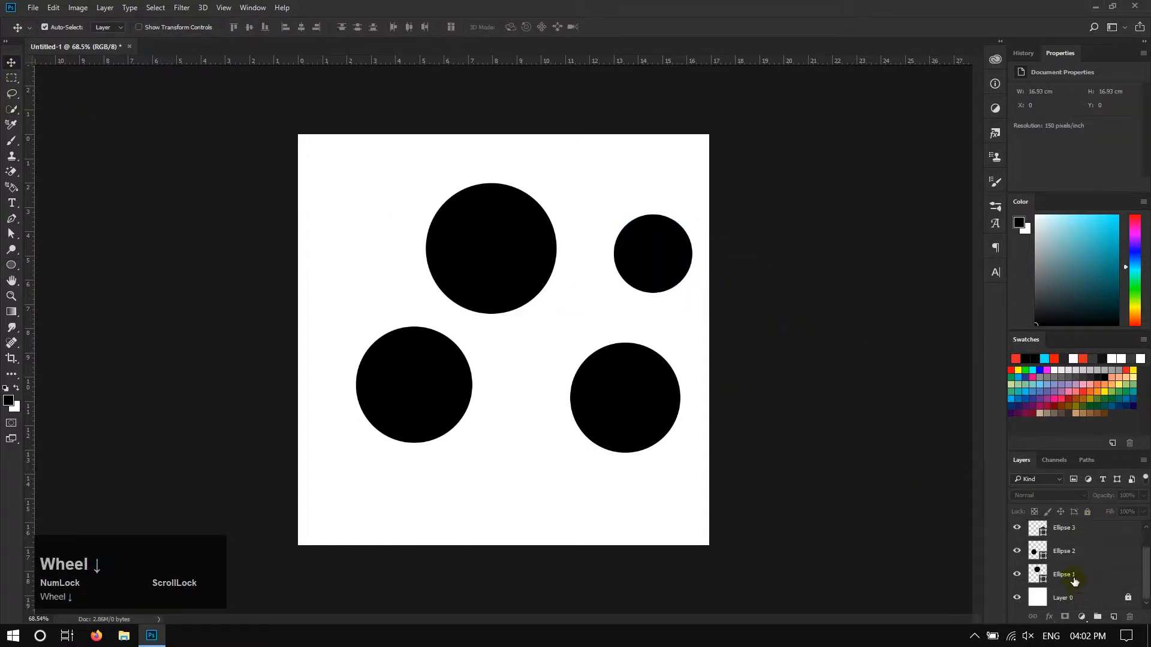
{"action": "left_click", "coordinate": [1075, 575]}
{"action": "scroll", "coordinate": [1072, 542], "scroll_direction": "up", "scroll_amount": 1}
{"action": "left_click", "coordinate": [1066, 559]}
{"action": "left_click", "coordinate": [1069, 535]}
{"action": "left_click", "coordinate": [837, 426]}
- Rearrange the four circles on the canvas into two rows of two by moving them individually
{"action": "left_click", "coordinate": [507, 237]}
{"action": "left_click_drag", "start_coordinate": [507, 237], "coordinate": [445, 199]}
{"action": "left_click_drag", "start_coordinate": [628, 288], "coordinate": [576, 268]}
{"action": "mouse_move", "coordinate": [434, 377]}
{"action": "left_mouse_down"}
{"action": "mouse_move", "coordinate": [411, 396]}
{"action": "mouse_move", "coordinate": [446, 379]}
{"action": "left_mouse_up"}
{"action": "mouse_move", "coordinate": [588, 411]}
{"action": "left_mouse_down"}
{"action": "mouse_move", "coordinate": [571, 440]}
{"action": "mouse_move", "coordinate": [574, 418]}
{"action": "left_mouse_up"}
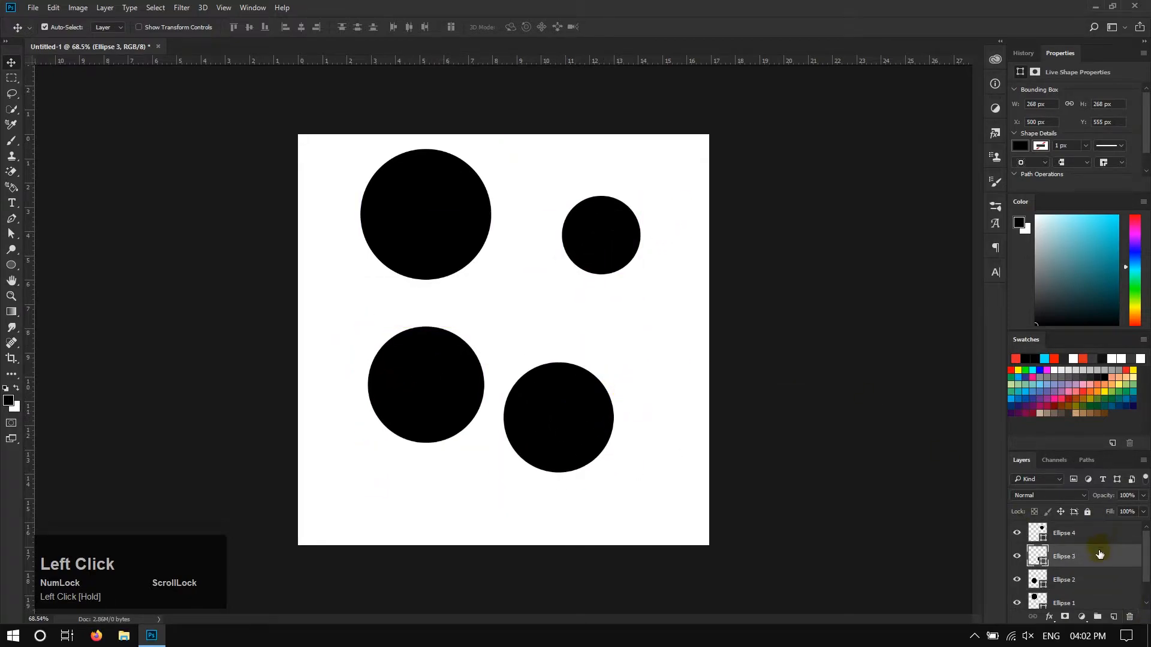
{"action": "scroll", "coordinate": [1099, 557], "scroll_direction": "down", "scroll_amount": 1}
{"action": "left_click", "coordinate": [864, 435]}
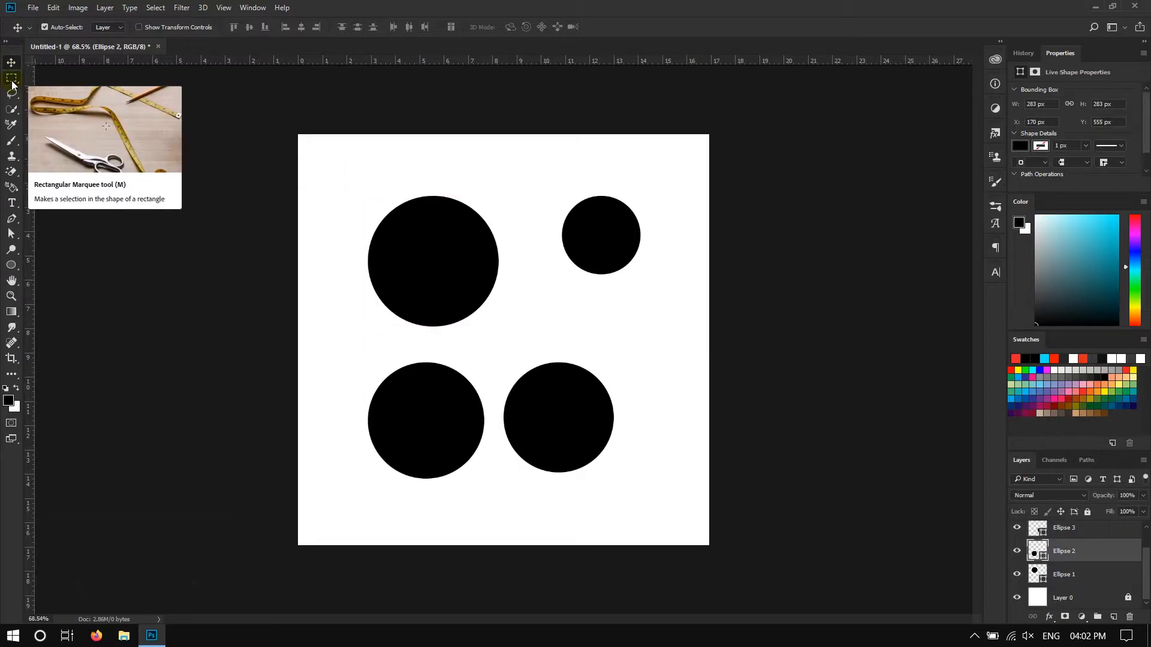
- Activate the Rectangular Marquee tool and open the pink flower photo from the Desktop
{"action": "right_click", "coordinate": [12, 82]}
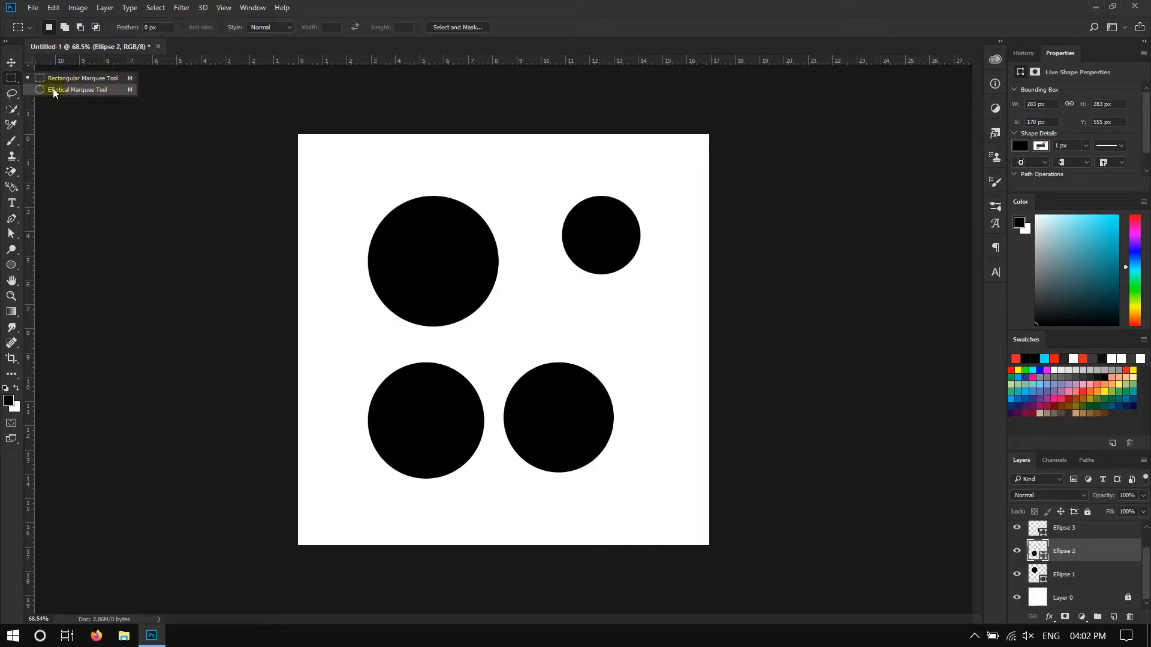
{"action": "left_click", "coordinate": [10, 82]}
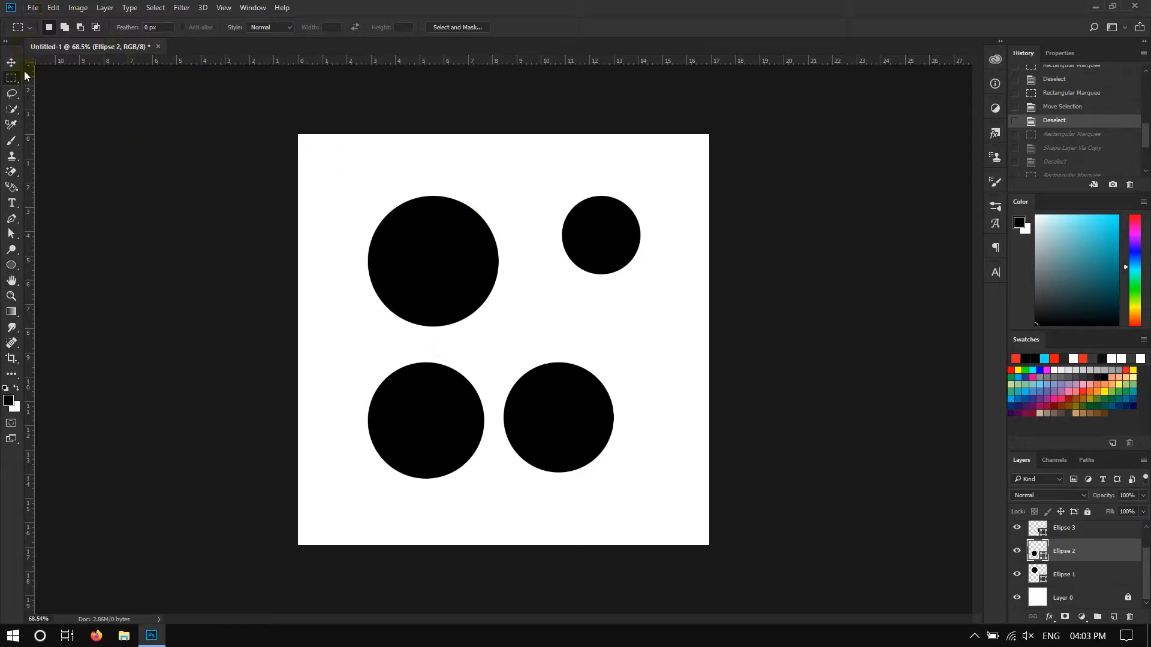
{"action": "left_click", "coordinate": [37, 9]}
{"action": "left_click", "coordinate": [58, 39]}
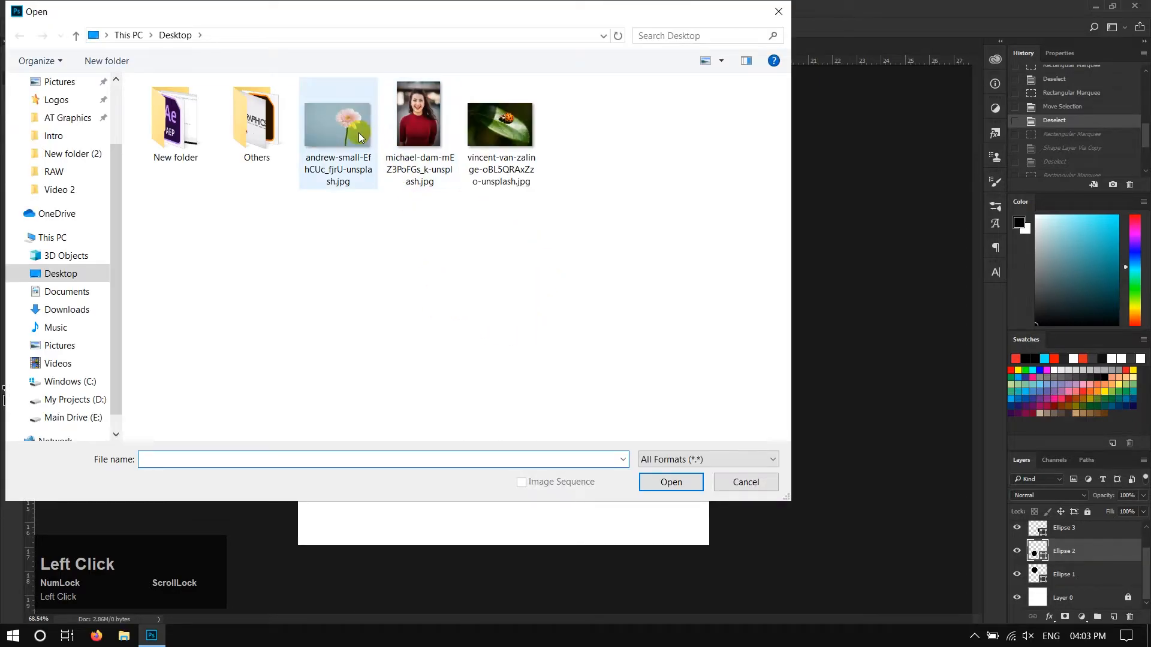
{"action": "double_click", "coordinate": [360, 138]}
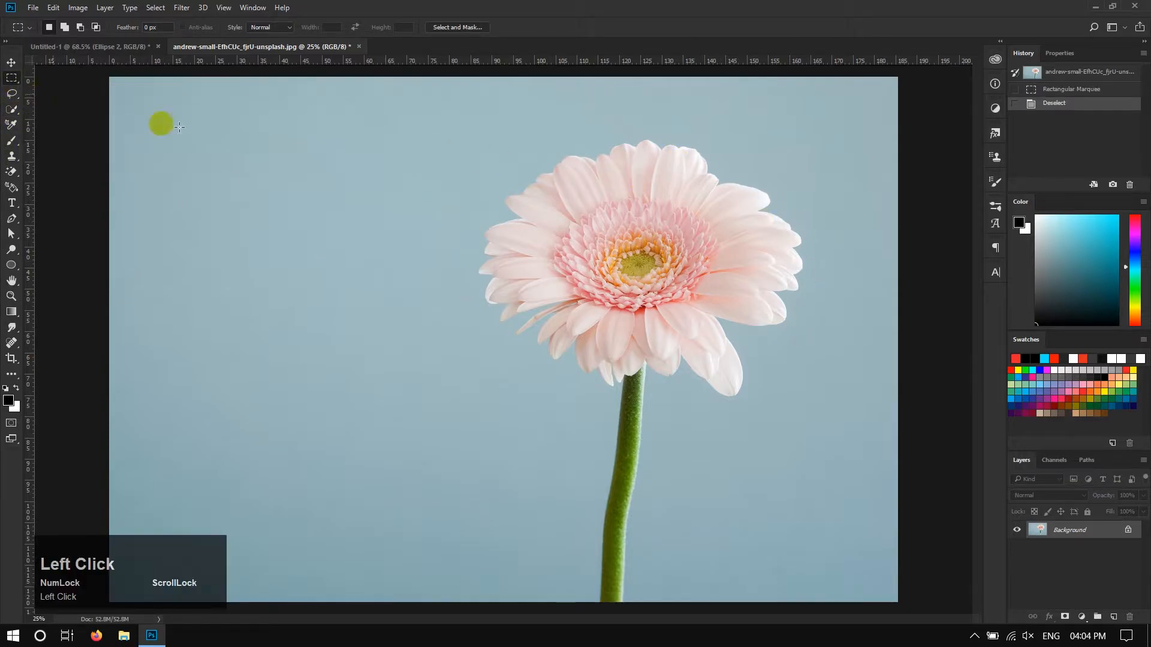
- Select a rectangular area around the flower head and copy it to a new layer with Layer Via Copy
{"action": "left_click_drag", "start_coordinate": [388, 119], "coordinate": [888, 430]}
{"action": "right_click", "coordinate": [698, 288]}
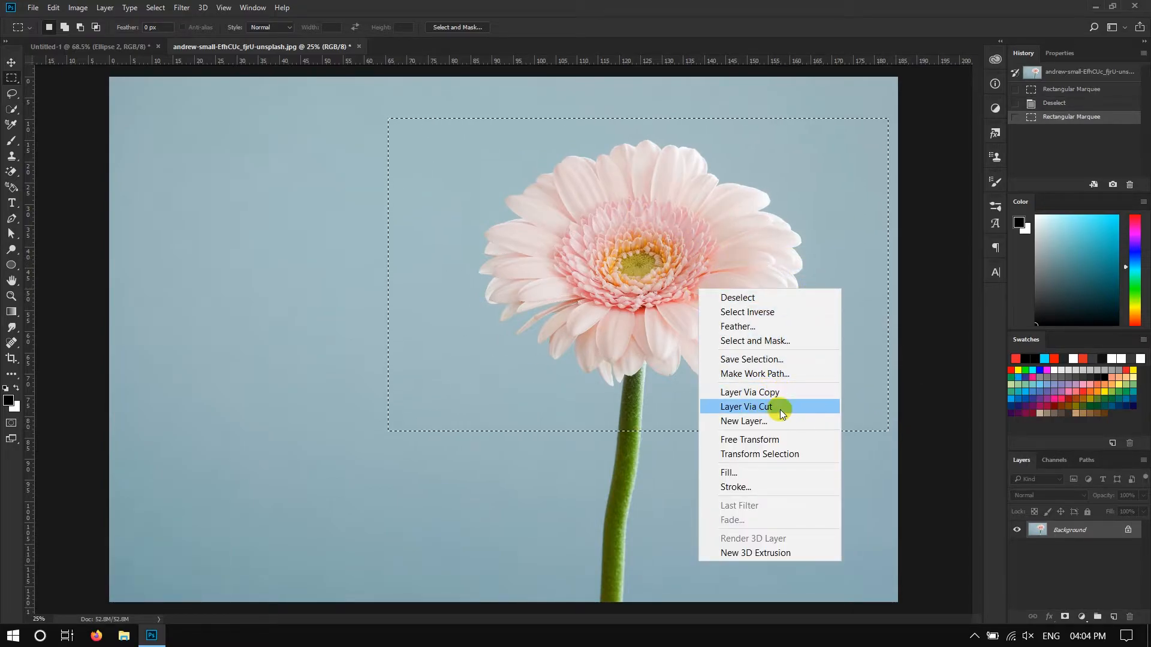
{"action": "left_click", "coordinate": [779, 393]}
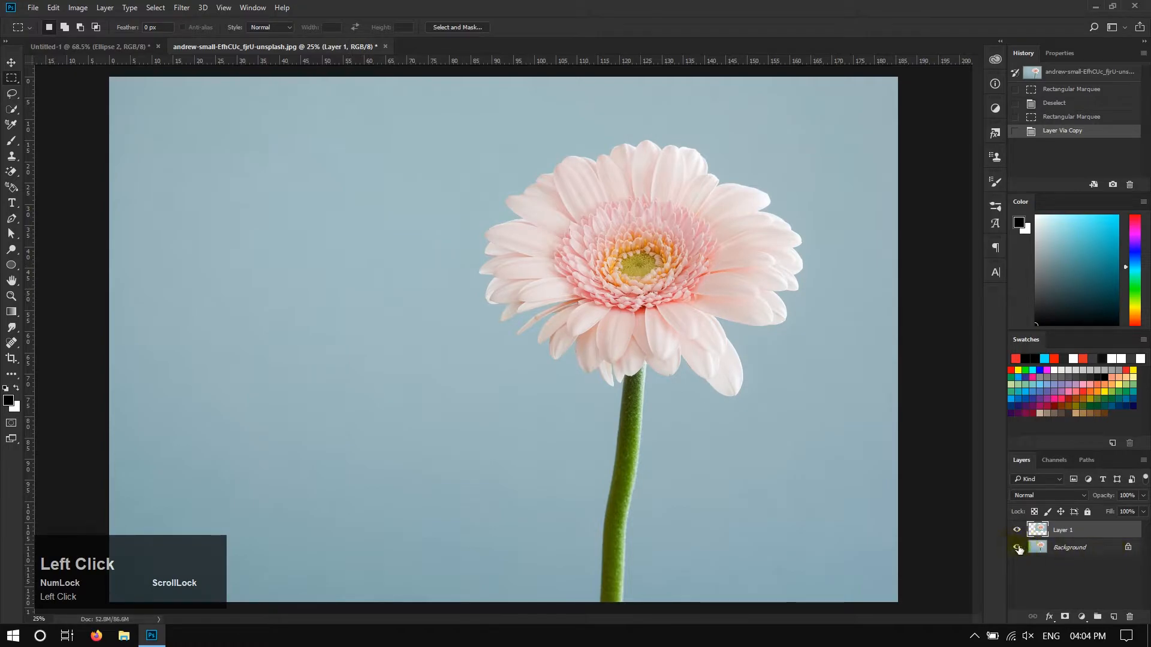
- Hide the Background layer and move the rectangular flower copy to the middle of the canvas
{"action": "left_click", "coordinate": [1017, 547]}
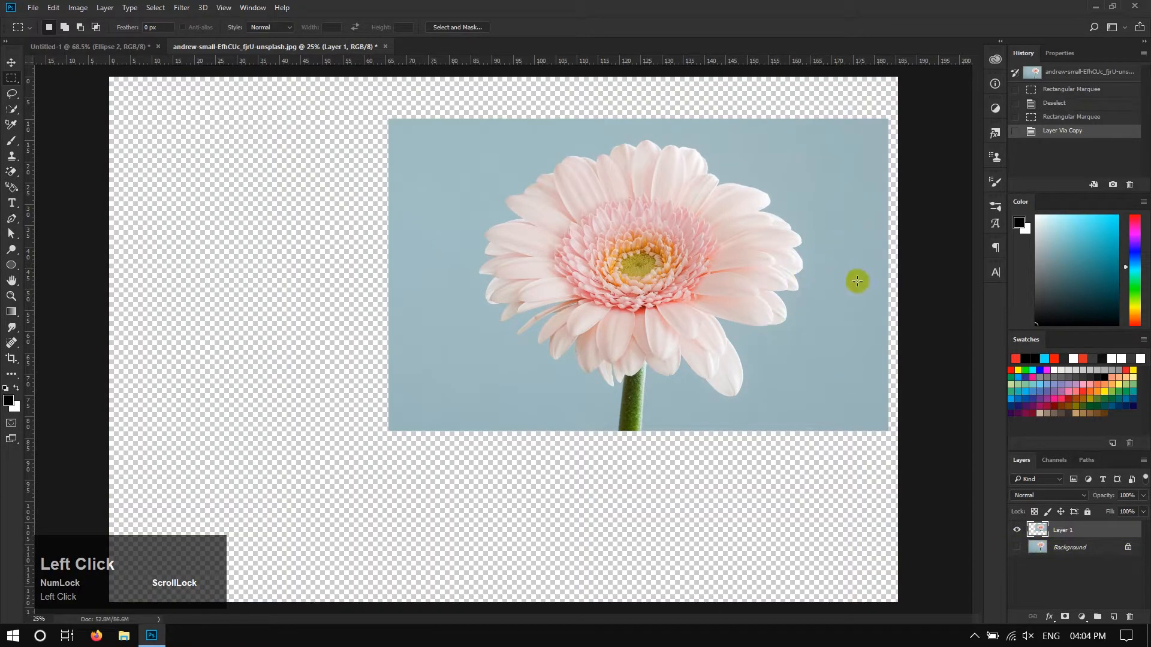
{"action": "left_click", "coordinate": [13, 63]}
{"action": "left_click_drag", "start_coordinate": [703, 310], "coordinate": [578, 335]}
{"action": "left_click_drag", "start_coordinate": [659, 347], "coordinate": [625, 351]}
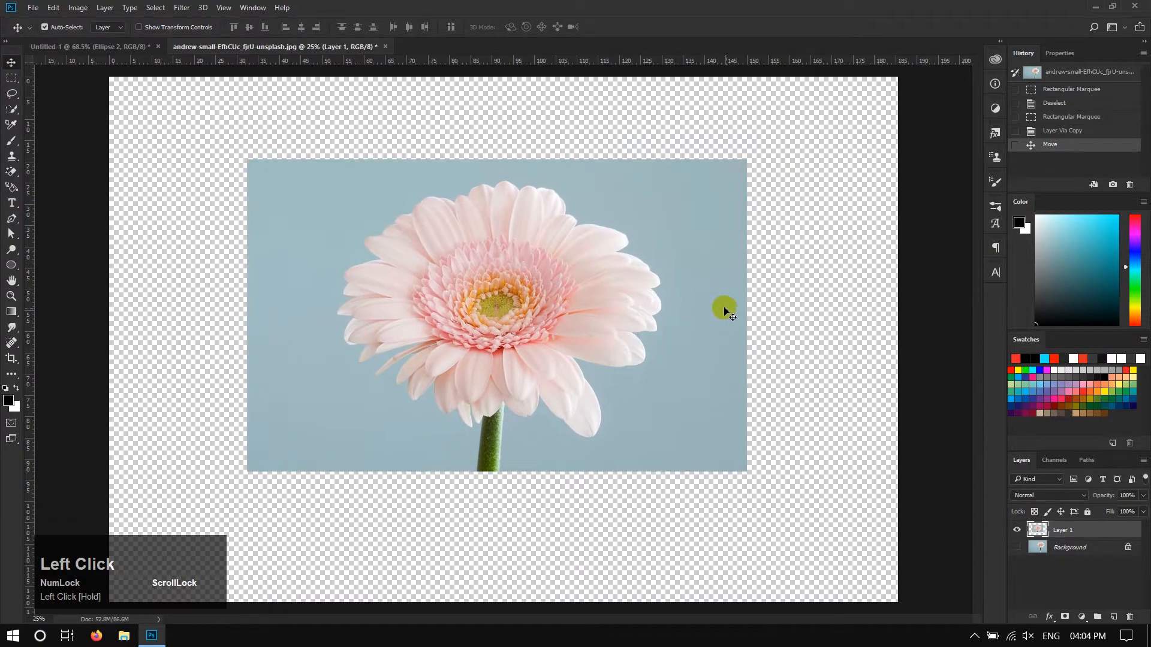
- Select the flower with the Elliptical Marquee tool and copy the selection to a new layer with Layer Via Copy
{"action": "right_click", "coordinate": [10, 80]}
{"action": "left_click", "coordinate": [76, 90]}
{"action": "left_click_drag", "start_coordinate": [323, 168], "coordinate": [682, 461]}
{"action": "right_click", "coordinate": [547, 340]}
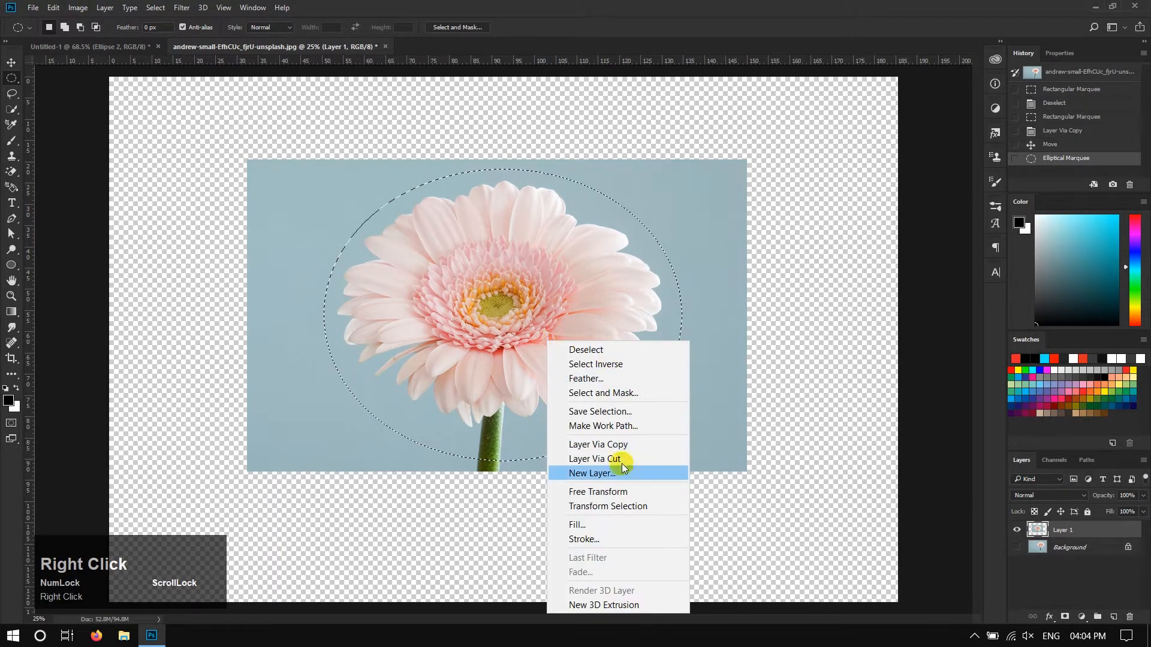
{"action": "left_click", "coordinate": [634, 444]}
- Hide Layer 1 and move the elliptical flower copy toward the canvas's upper left
{"action": "left_click", "coordinate": [1017, 546]}
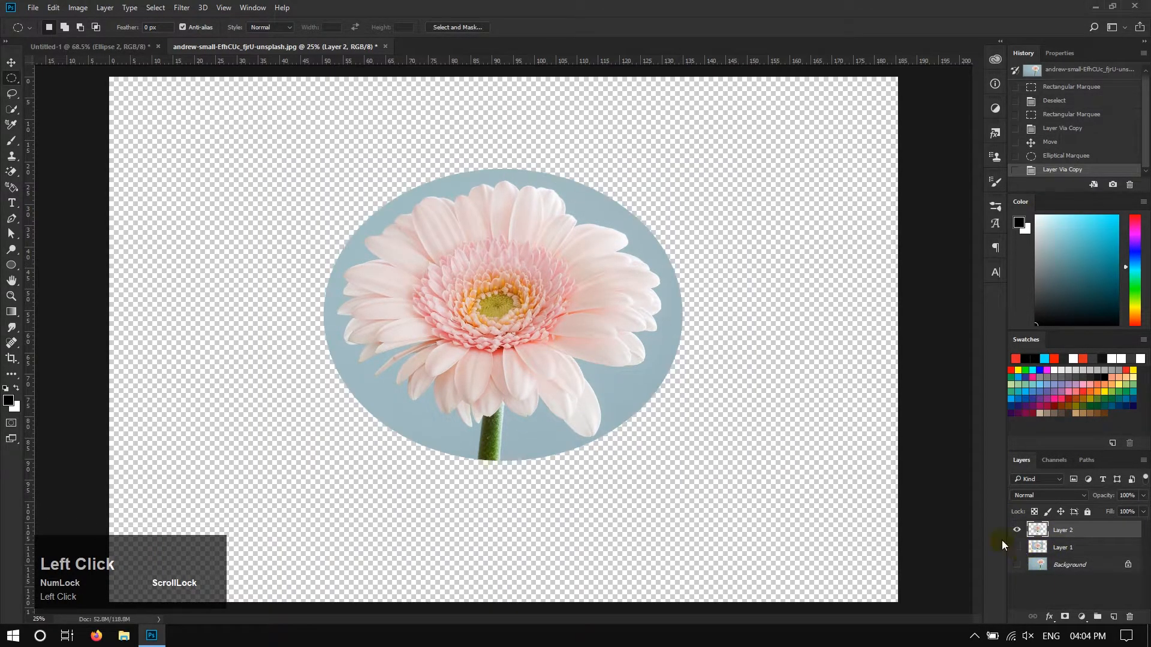
{"action": "left_click", "coordinate": [10, 64]}
{"action": "left_click_drag", "start_coordinate": [525, 335], "coordinate": [473, 286]}
- Activate the Lasso tool, delete Layer 2 and Layer 1 from the flower photo, and show its Background layer
{"action": "left_click", "coordinate": [138, 46]}
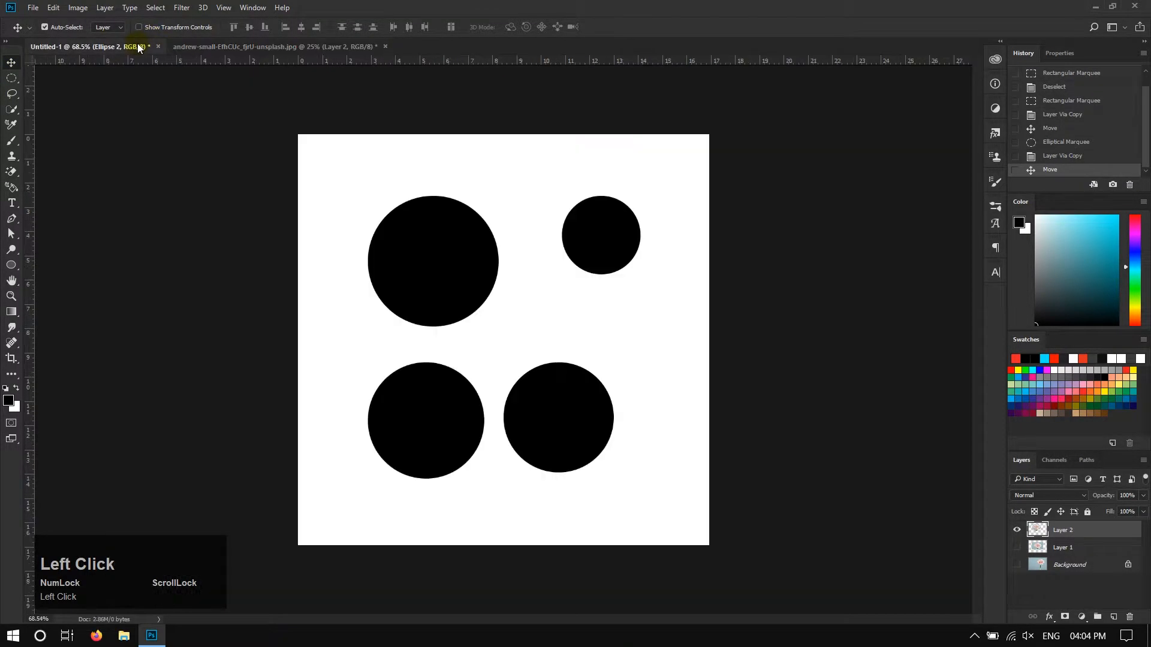
{"action": "left_click", "coordinate": [12, 93]}
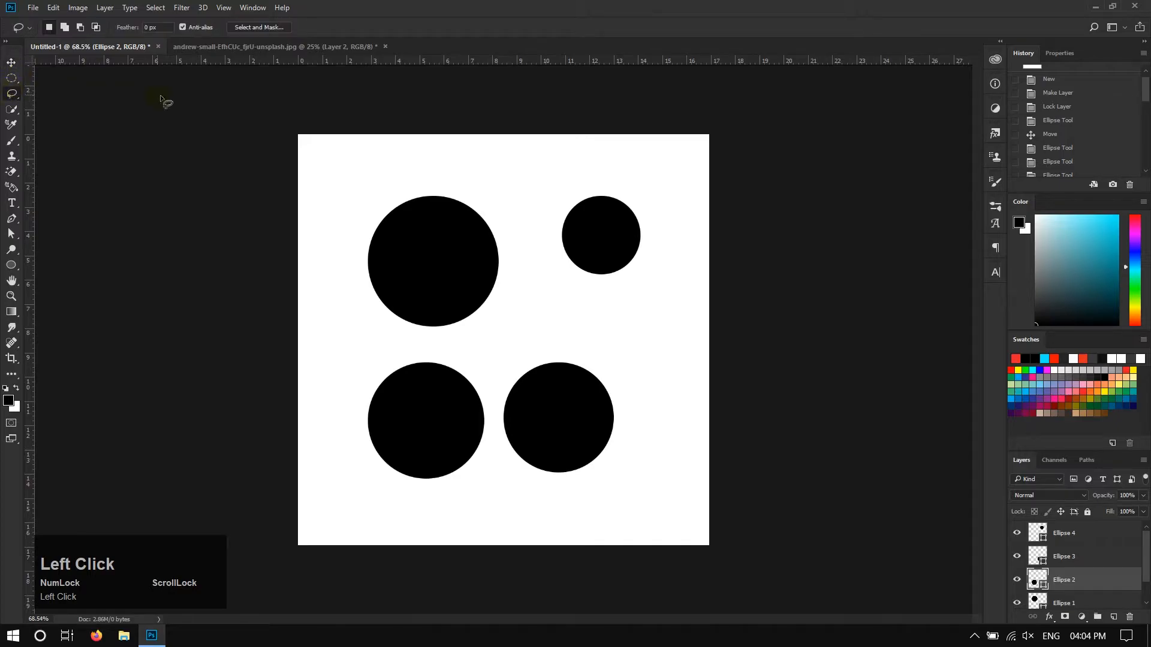
{"action": "left_click", "coordinate": [211, 48]}
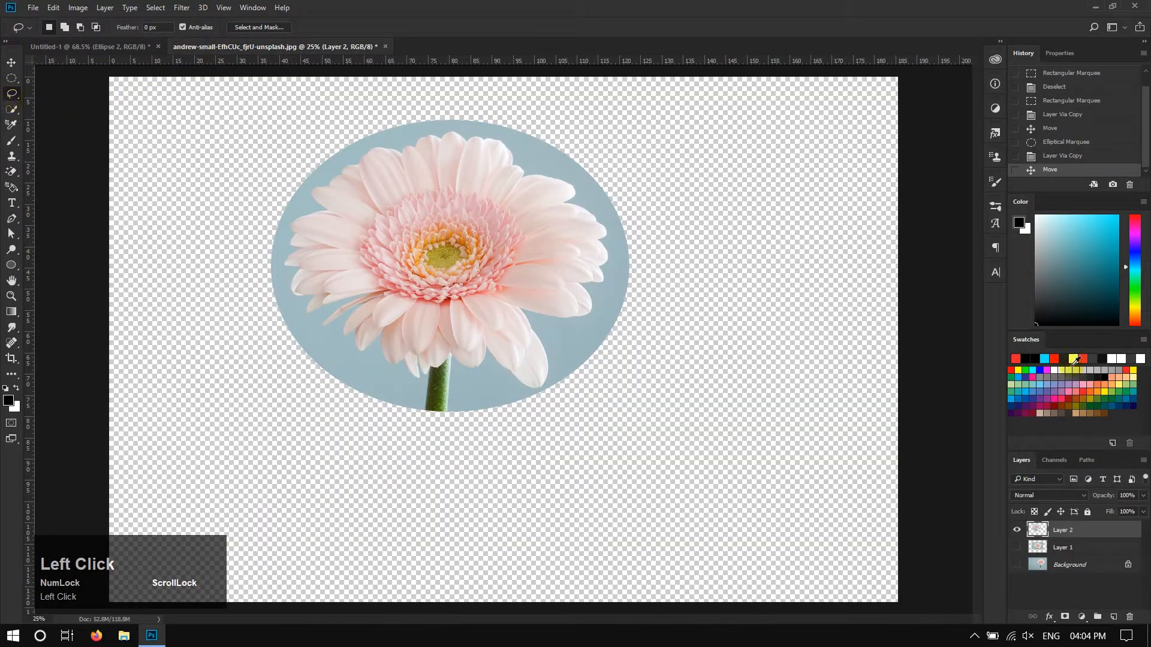
{"action": "key", "text": "Delete"}
{"action": "left_click", "coordinate": [1056, 535]}
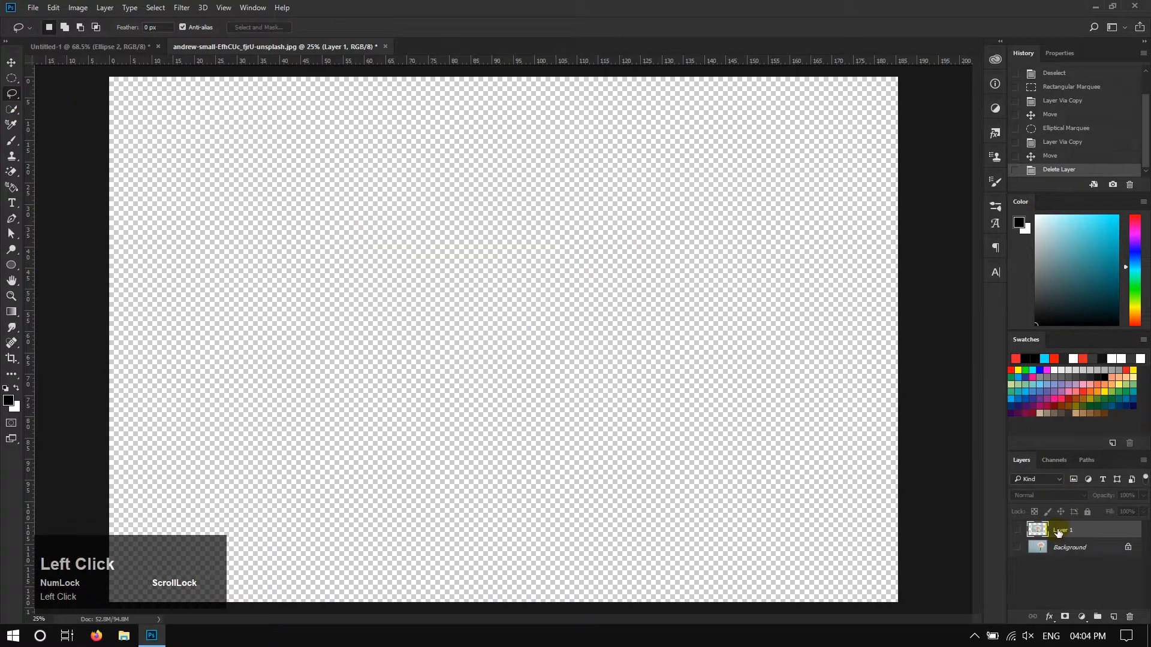
{"action": "key", "text": "Delete"}
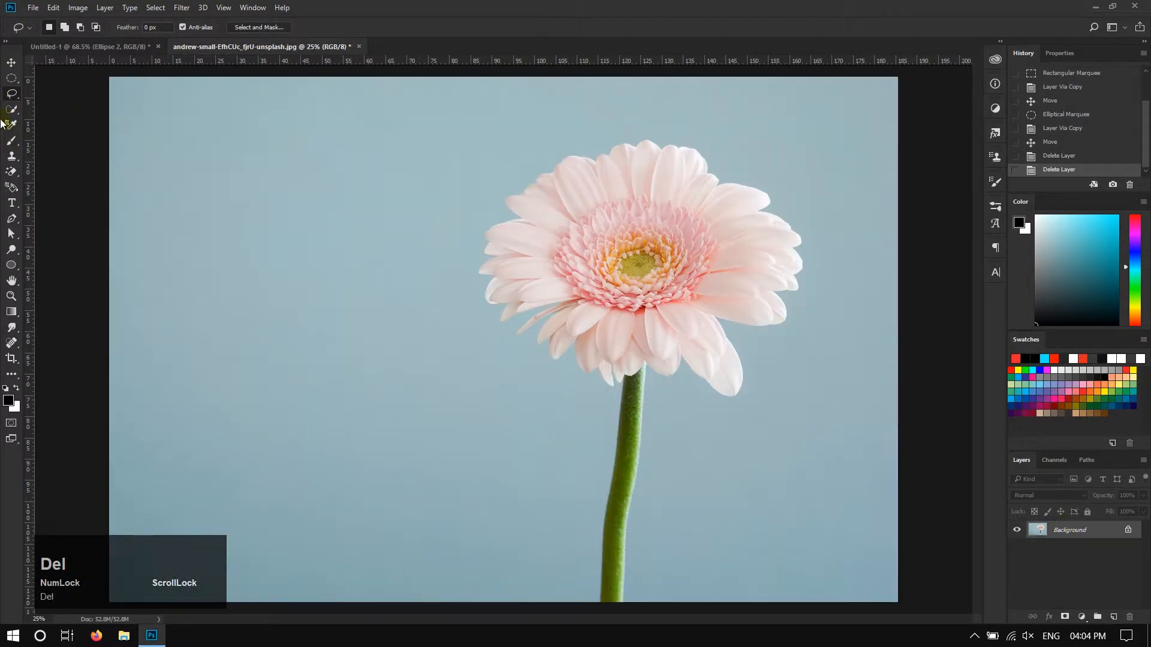
- Enclose the flower head in a loose freehand selection with the Lasso tool
{"action": "right_click", "coordinate": [11, 94]}
{"action": "left_click", "coordinate": [126, 117]}
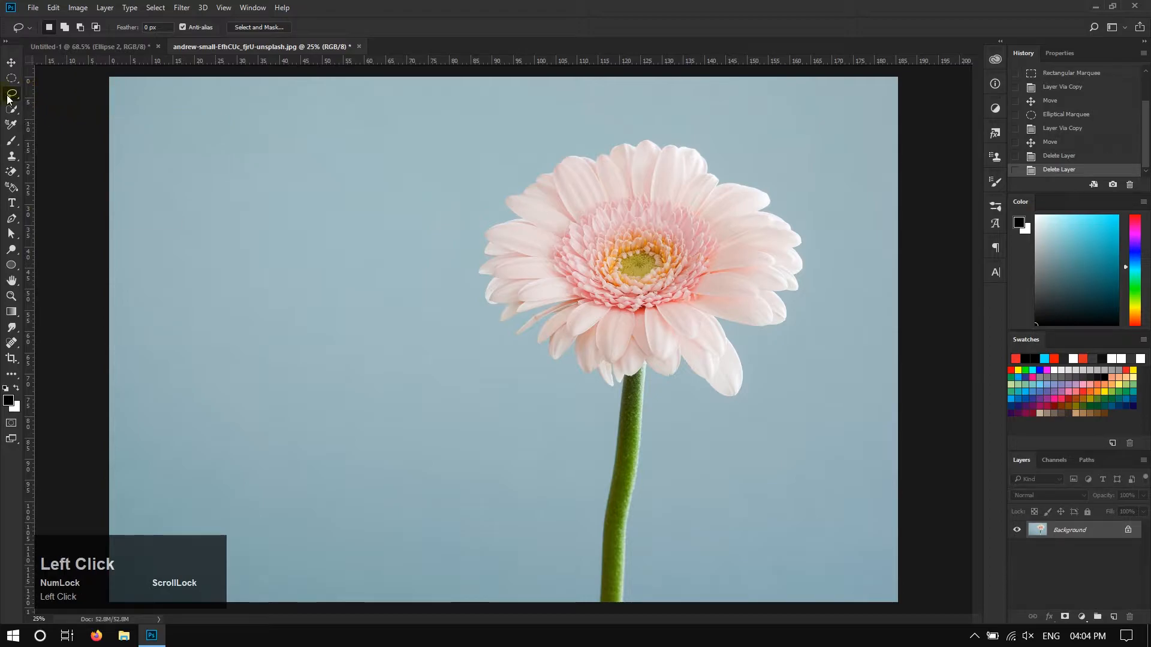
{"action": "left_click", "coordinate": [196, 154]}
{"action": "right_click", "coordinate": [17, 99]}
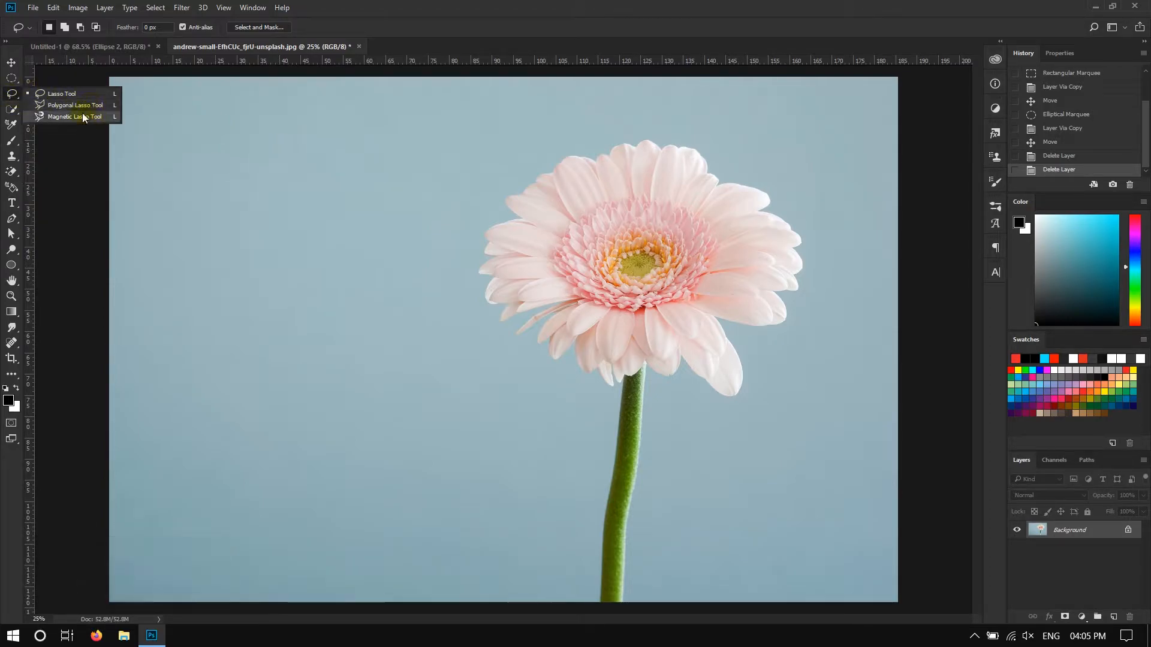
{"action": "left_click", "coordinate": [60, 95]}
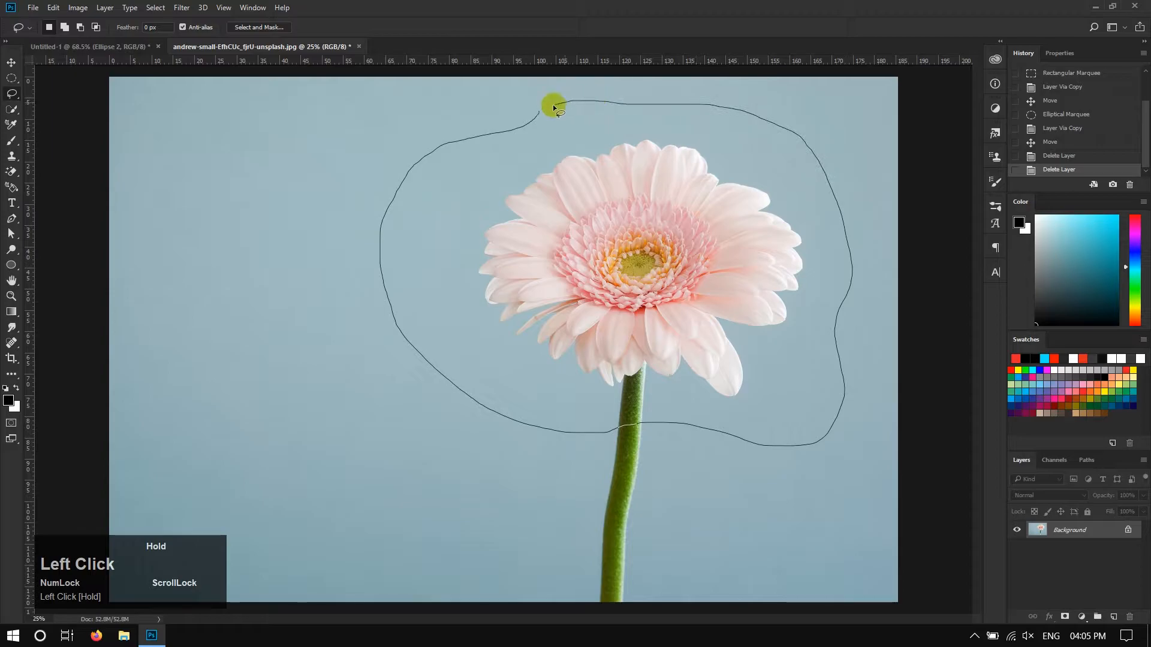
{"action": "left_click_drag", "start_coordinate": [534, 110], "coordinate": [537, 110]}
- Copy the freehand selection to a new layer with Layer Via Copy and hide the Background layer
{"action": "right_click", "coordinate": [614, 249]}
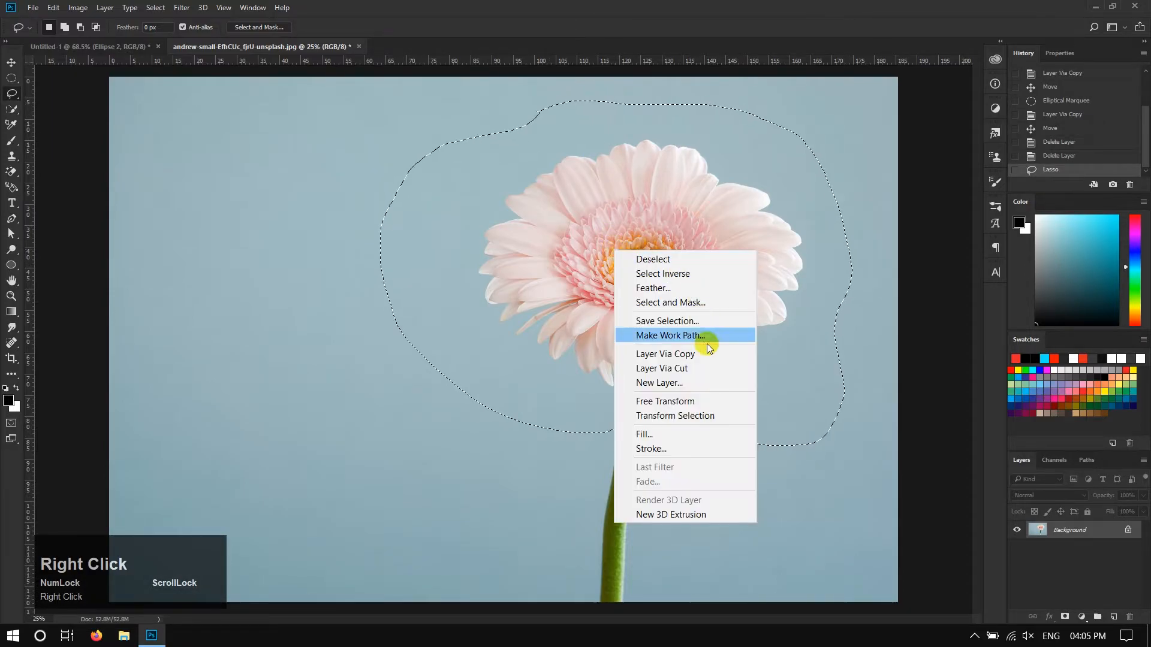
{"action": "left_click", "coordinate": [705, 355]}
{"action": "left_click", "coordinate": [1017, 547]}
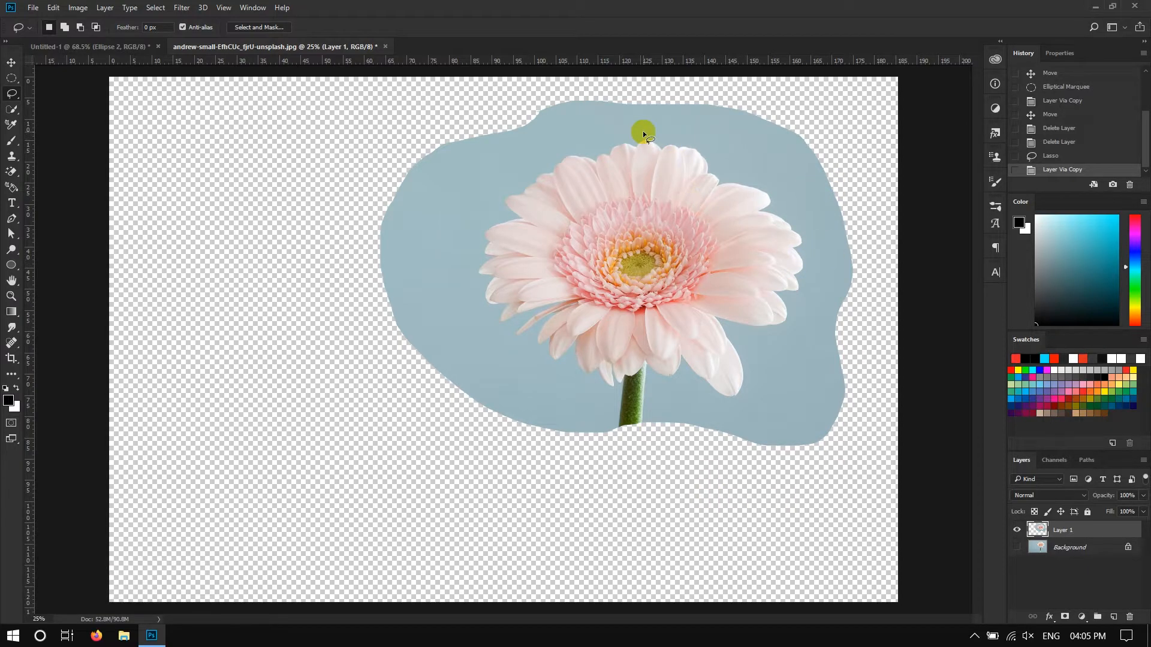
- Select the flower head with a closed straight-sided outline using the Polygonal Lasso tool
{"action": "right_click", "coordinate": [17, 95]}
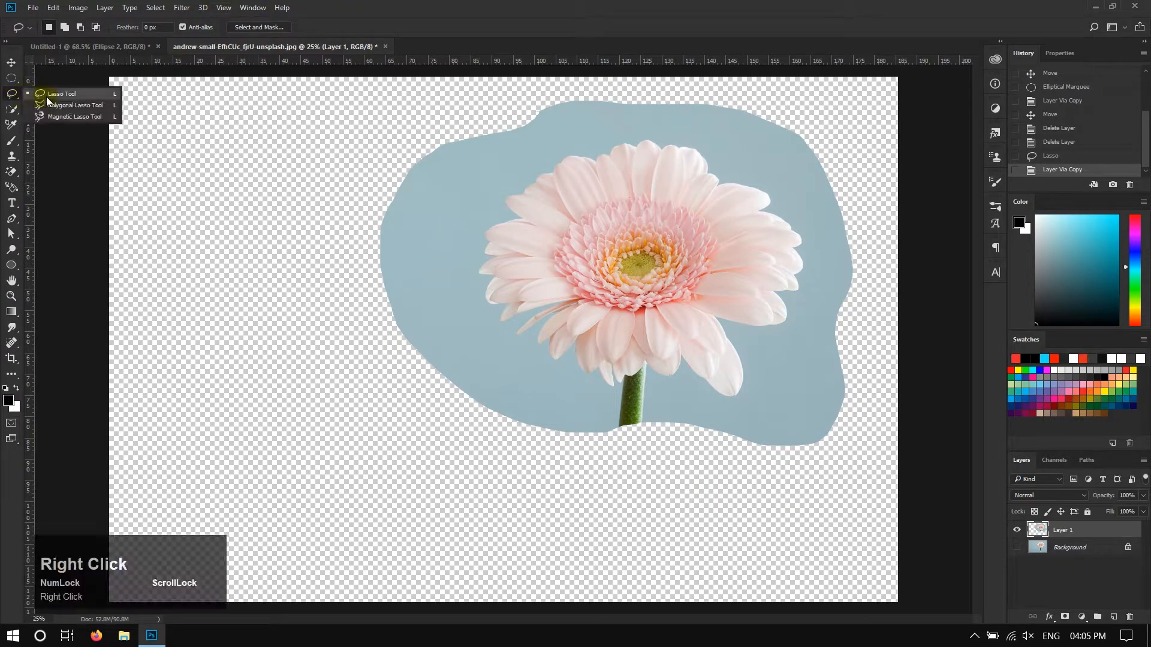
{"action": "left_click", "coordinate": [52, 103]}
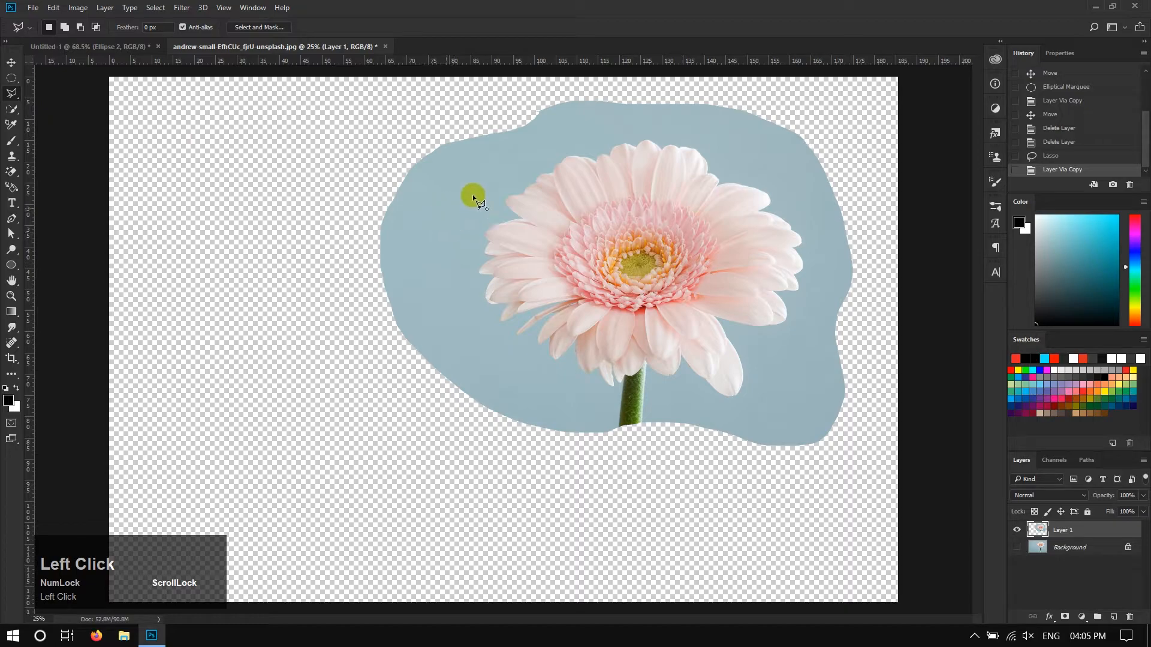
{"action": "left_click", "coordinate": [554, 141]}
{"action": "left_click", "coordinate": [738, 151]}
{"action": "left_click", "coordinate": [827, 285]}
{"action": "left_click", "coordinate": [787, 373]}
{"action": "left_click", "coordinate": [731, 413]}
{"action": "left_click", "coordinate": [540, 399]}
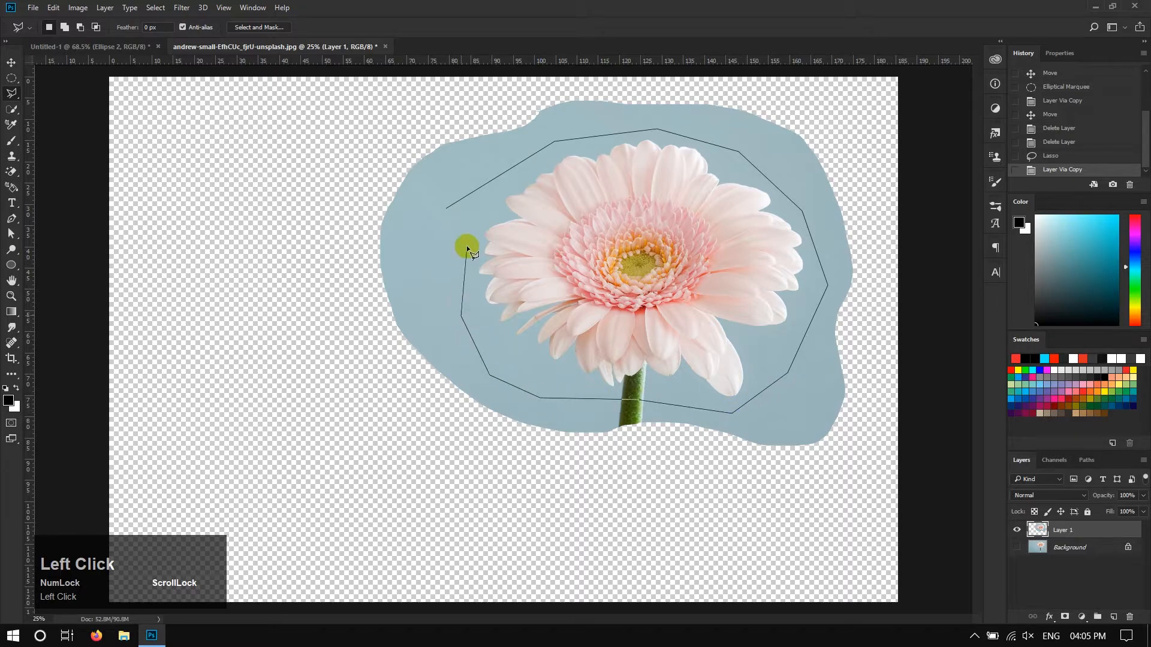
{"action": "left_click", "coordinate": [445, 207]}
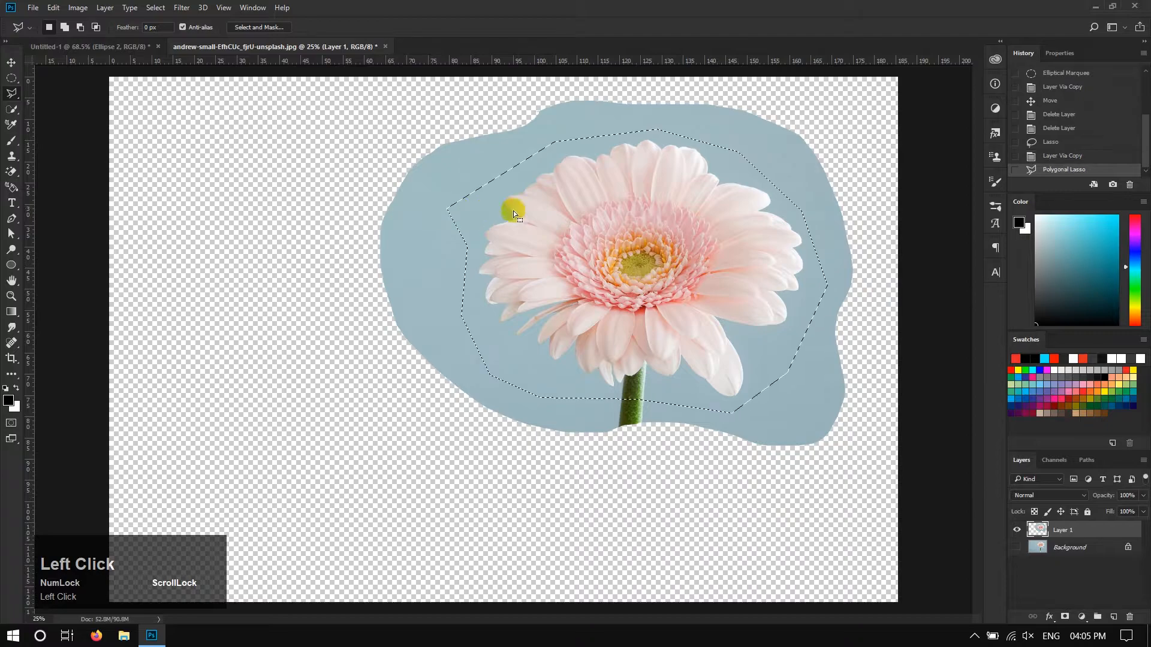
- Copy the polygonal selection to a new layer with Layer Via Copy and hide Layer 1
{"action": "right_click", "coordinate": [532, 211]}
{"action": "left_click", "coordinate": [587, 314]}
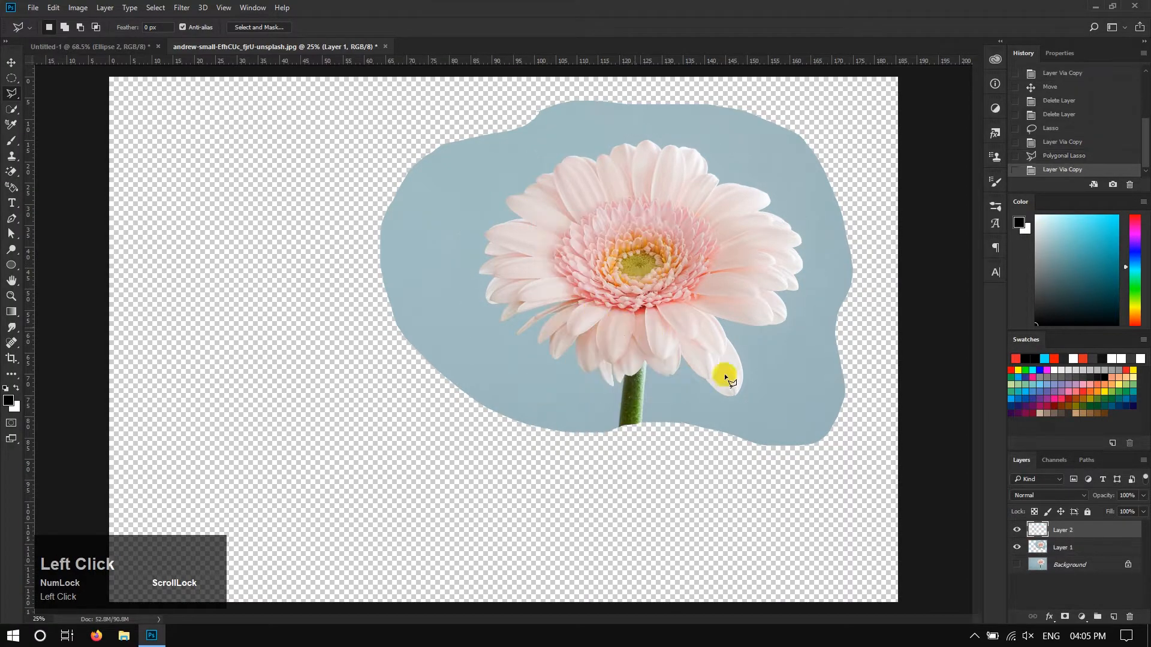
{"action": "left_click", "coordinate": [1018, 548]}
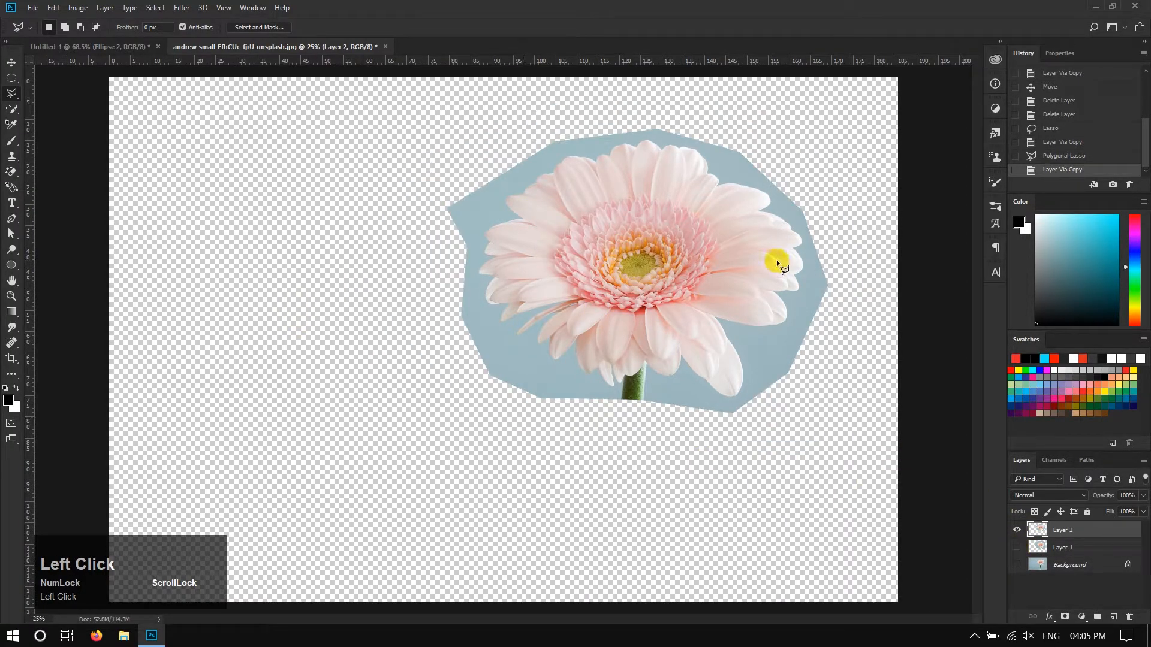
- Restore the photo's opened state from the history and trace the flower head's edge with the Magnetic Lasso tool
{"action": "scroll", "coordinate": [1053, 101], "scroll_direction": "up", "scroll_amount": 5}
{"action": "left_click", "coordinate": [1055, 71]}
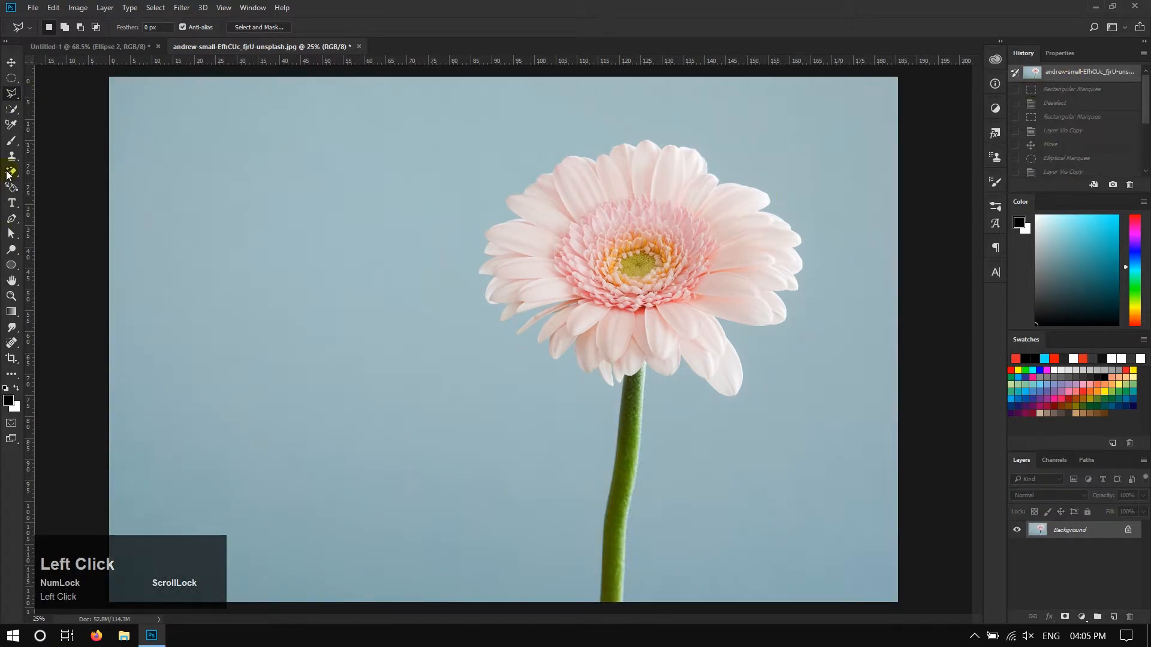
{"action": "right_click", "coordinate": [10, 94]}
{"action": "left_click", "coordinate": [59, 117]}
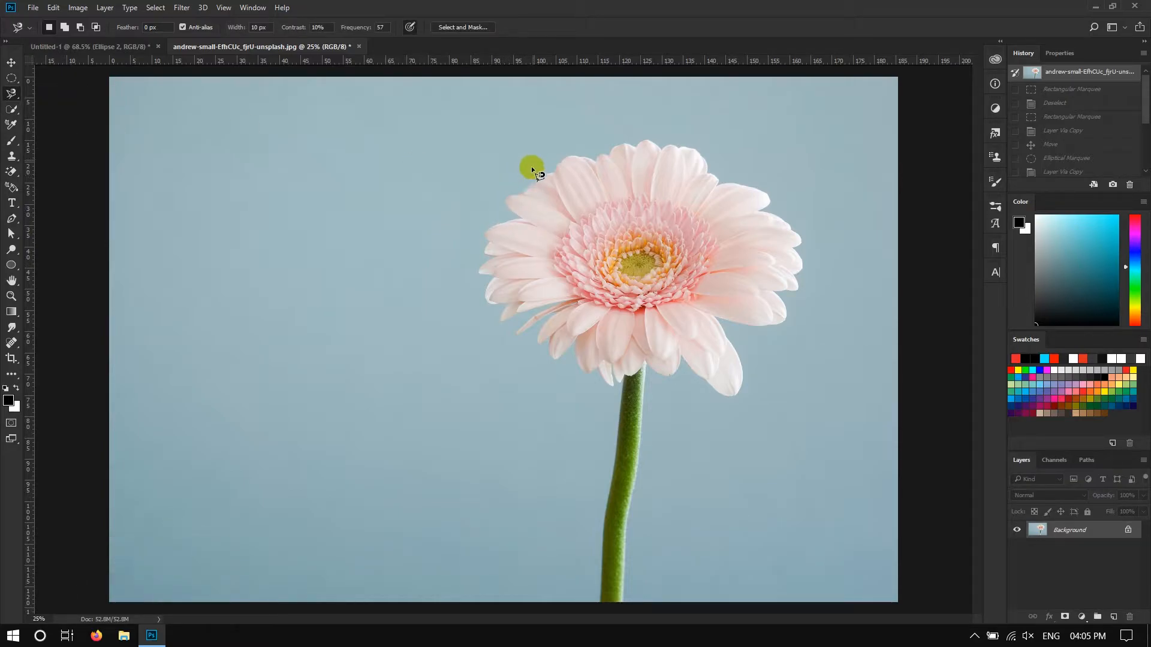
{"action": "left_click", "coordinate": [520, 178]}
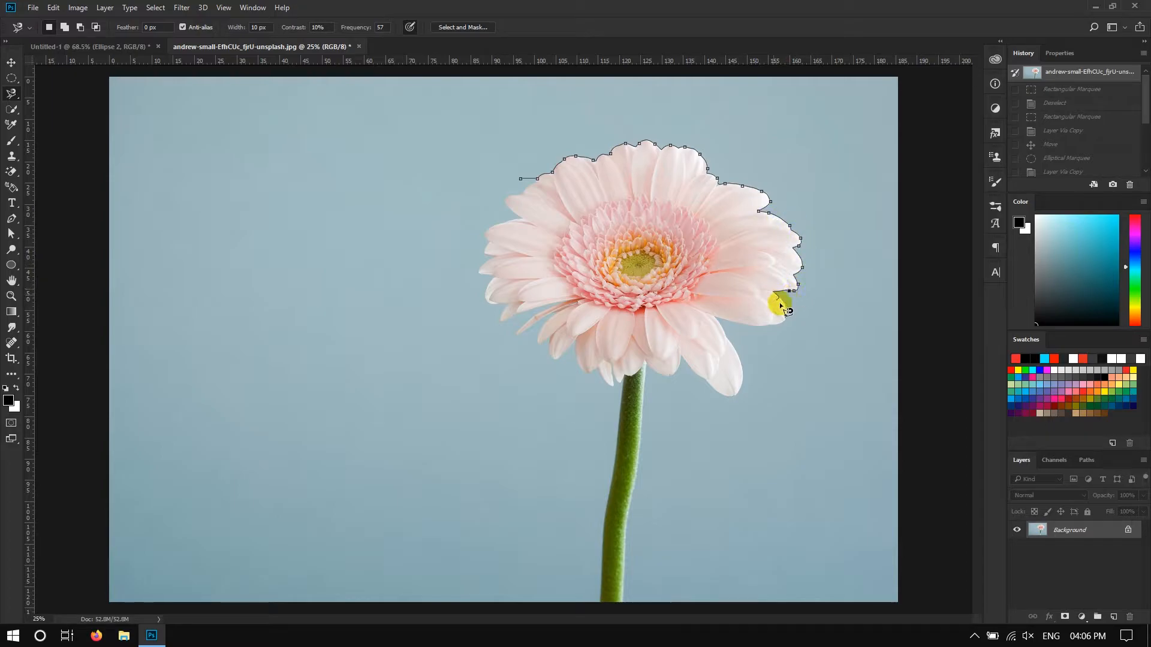
{"action": "left_click", "coordinate": [738, 387]}
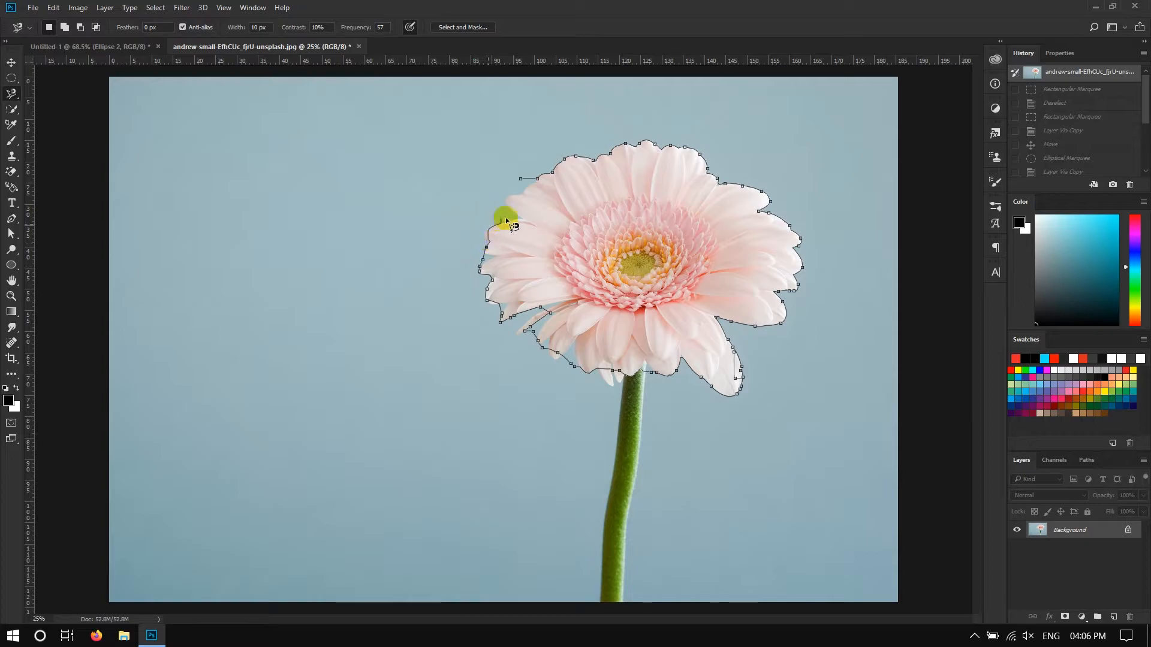
{"action": "left_click", "coordinate": [524, 179]}
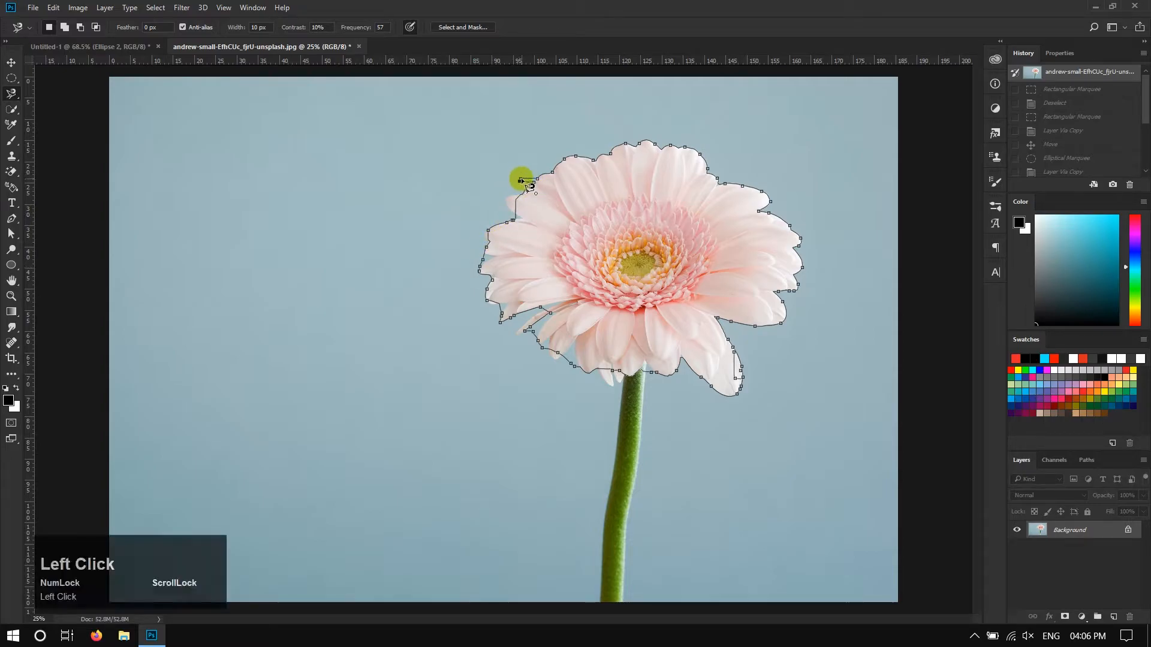
- Inspect the magnetic selection along the lower petals, deselect it, and restore the Magnetic Lasso state from the history
{"action": "left_click_drag", "start_coordinate": [534, 329], "coordinate": [666, 319]}
{"action": "left_click_drag", "start_coordinate": [728, 240], "coordinate": [629, 377]}
{"action": "left_click_drag", "start_coordinate": [697, 210], "coordinate": [657, 415]}
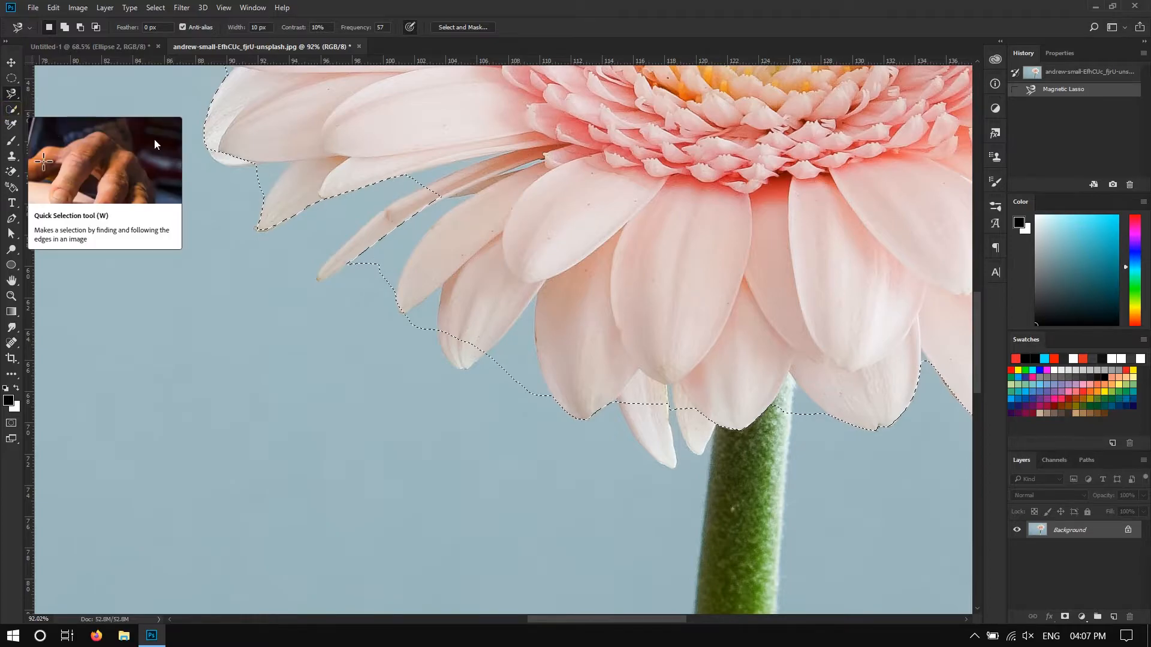
{"action": "left_click", "coordinate": [446, 172]}
{"action": "key", "text": "ctrl+space"}
{"action": "left_click_drag", "start_coordinate": [552, 151], "coordinate": [217, 282]}
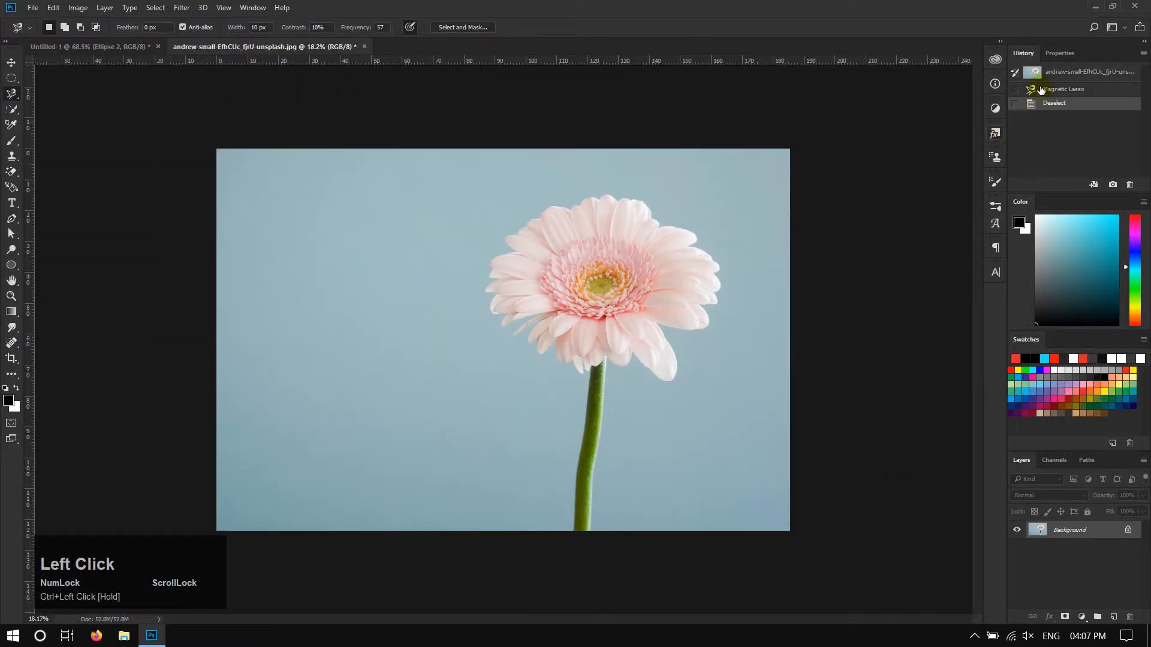
{"action": "left_click", "coordinate": [1042, 90]}
- Copy the magnetic selection to a new layer with Layer Via Copy and hide the Background layer
{"action": "right_click", "coordinate": [627, 222]}
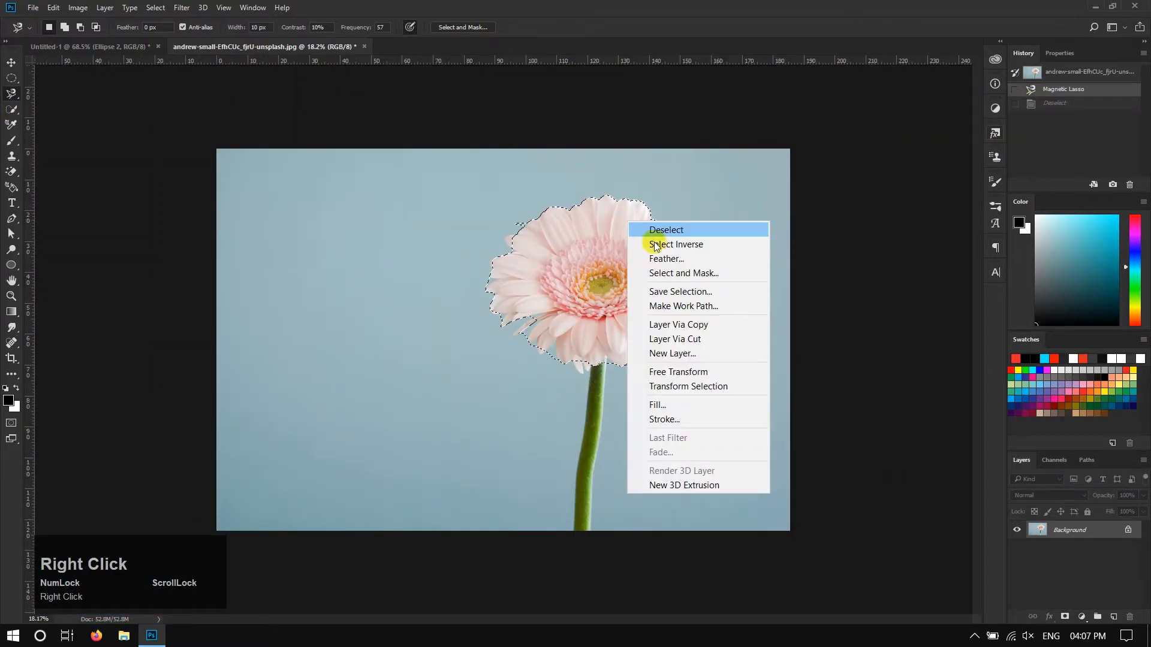
{"action": "left_click", "coordinate": [695, 324]}
{"action": "left_click", "coordinate": [1018, 547]}
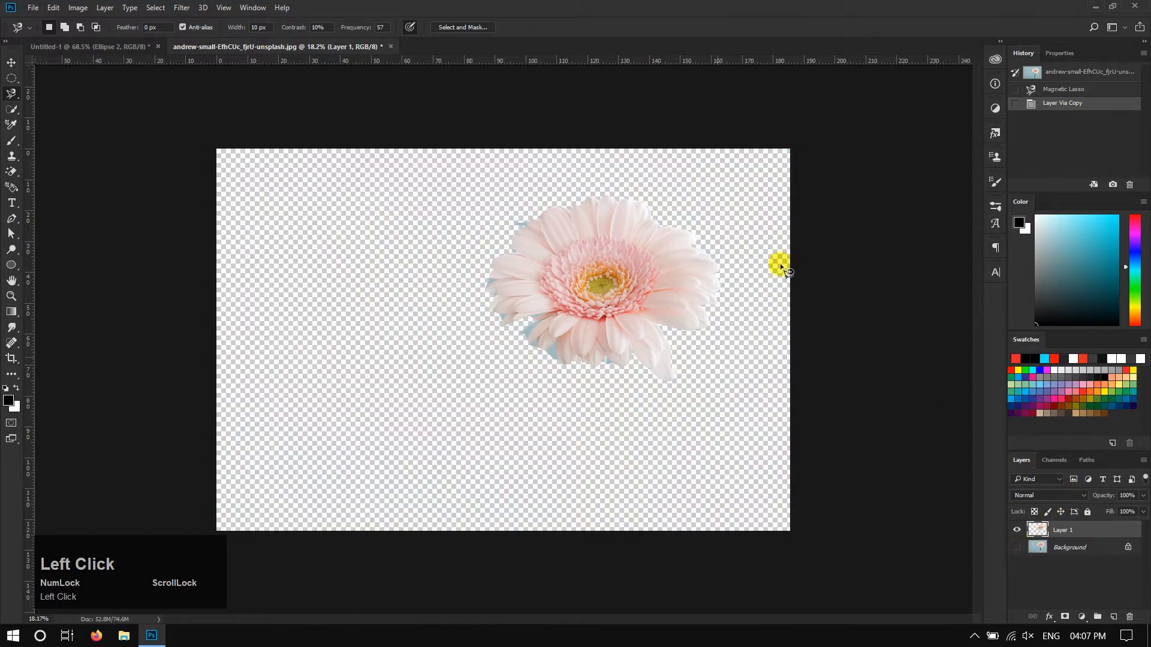
- Undo the layer copy and the Magnetic Lasso selection to return to the original photo
{"action": "key", "text": "ctrl+z"}
{"action": "key", "text": "ctrl+z"}
{"action": "key", "text": "ctrl+z"}
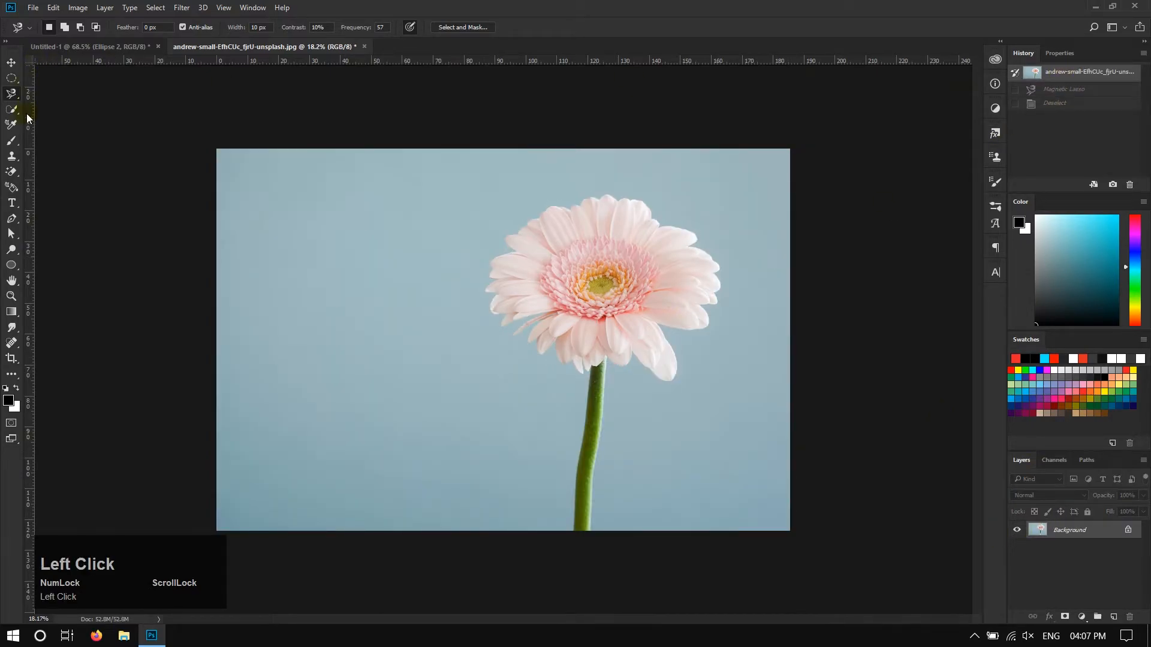
- Select the flower head's petals and center with the Quick Selection tool
{"action": "right_click", "coordinate": [14, 110]}
{"action": "left_click", "coordinate": [54, 111]}
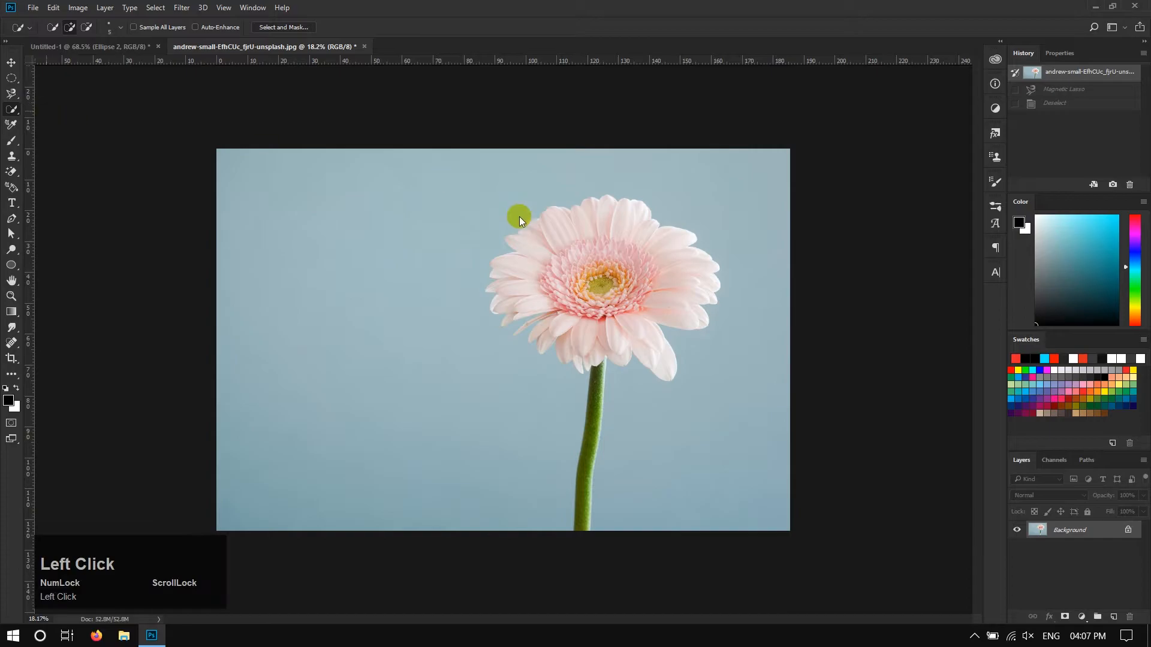
{"action": "left_click_drag", "start_coordinate": [578, 265], "coordinate": [594, 265]}
{"action": "left_click_drag", "start_coordinate": [368, 213], "coordinate": [370, 212]}
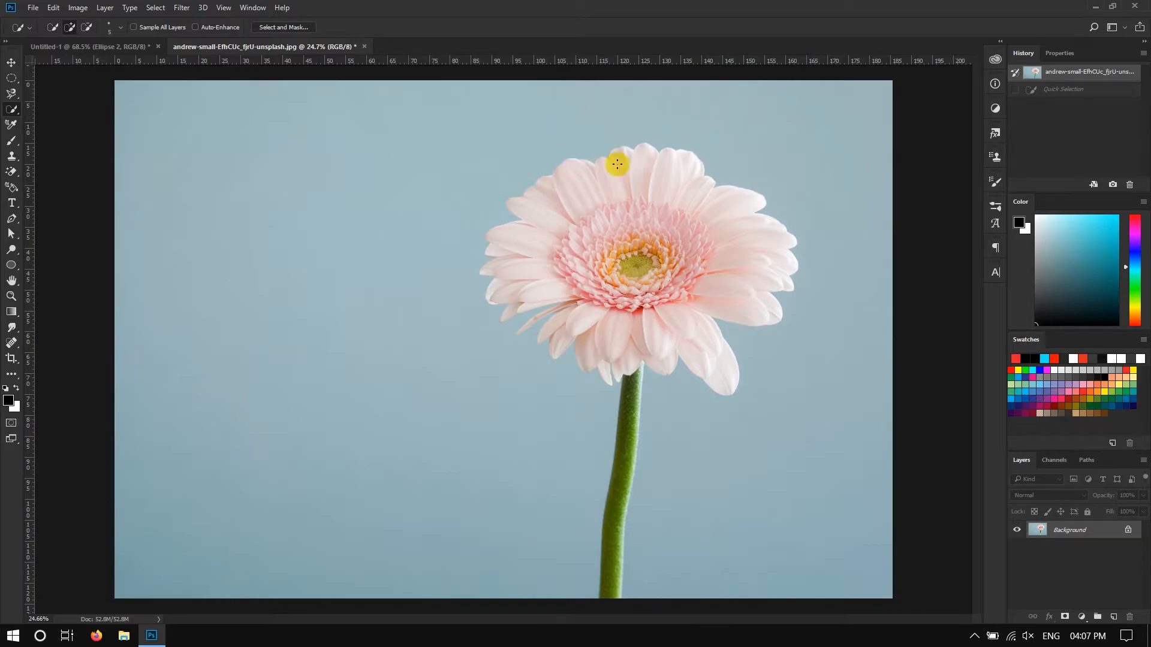
{"action": "mouse_move", "coordinate": [623, 163]}
{"action": "left_mouse_down"}
{"action": "mouse_move", "coordinate": [688, 179]}
{"action": "mouse_move", "coordinate": [748, 240]}
{"action": "mouse_move", "coordinate": [696, 310]}
{"action": "mouse_move", "coordinate": [710, 361]}
{"action": "mouse_move", "coordinate": [548, 328]}
{"action": "mouse_move", "coordinate": [523, 212]}
{"action": "mouse_move", "coordinate": [575, 207]}
{"action": "left_mouse_up"}
- Copy the quick selection to a new layer with Layer Via Copy and hide the Background layer
{"action": "right_click", "coordinate": [575, 208]}
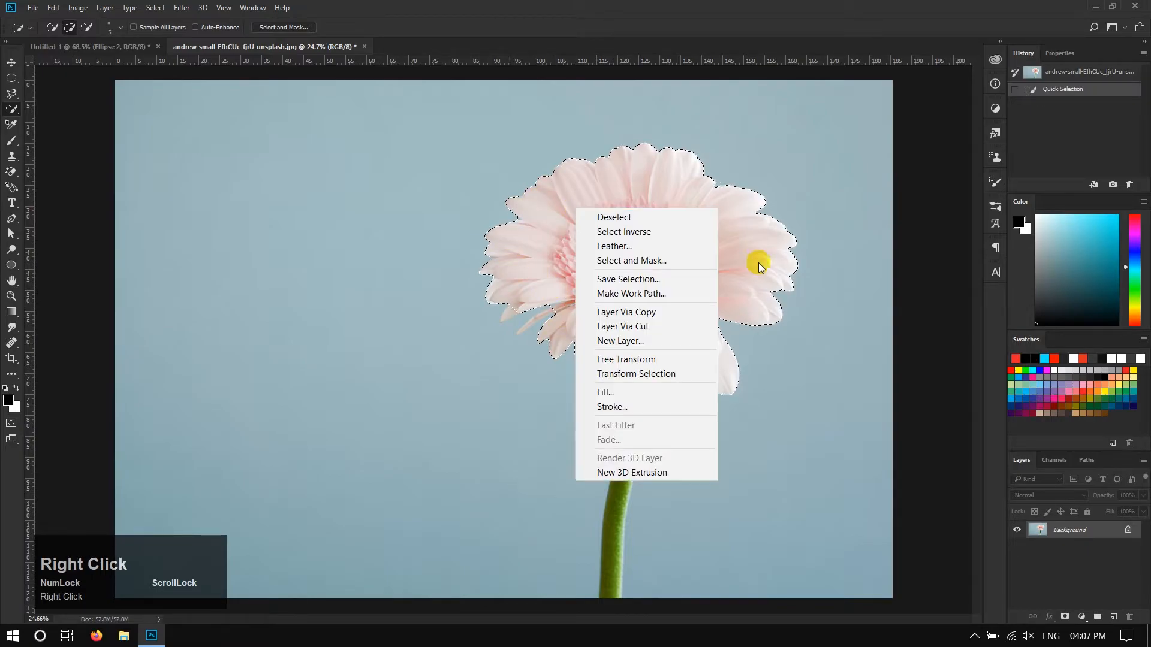
{"action": "left_click", "coordinate": [639, 312]}
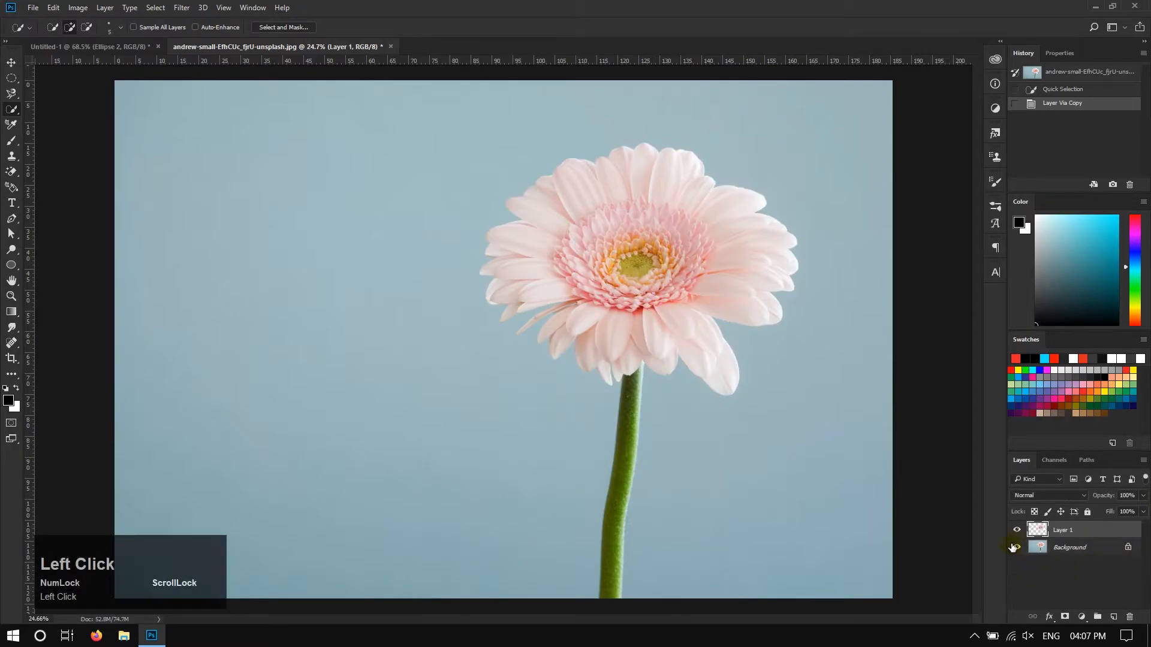
{"action": "left_click", "coordinate": [1016, 547]}
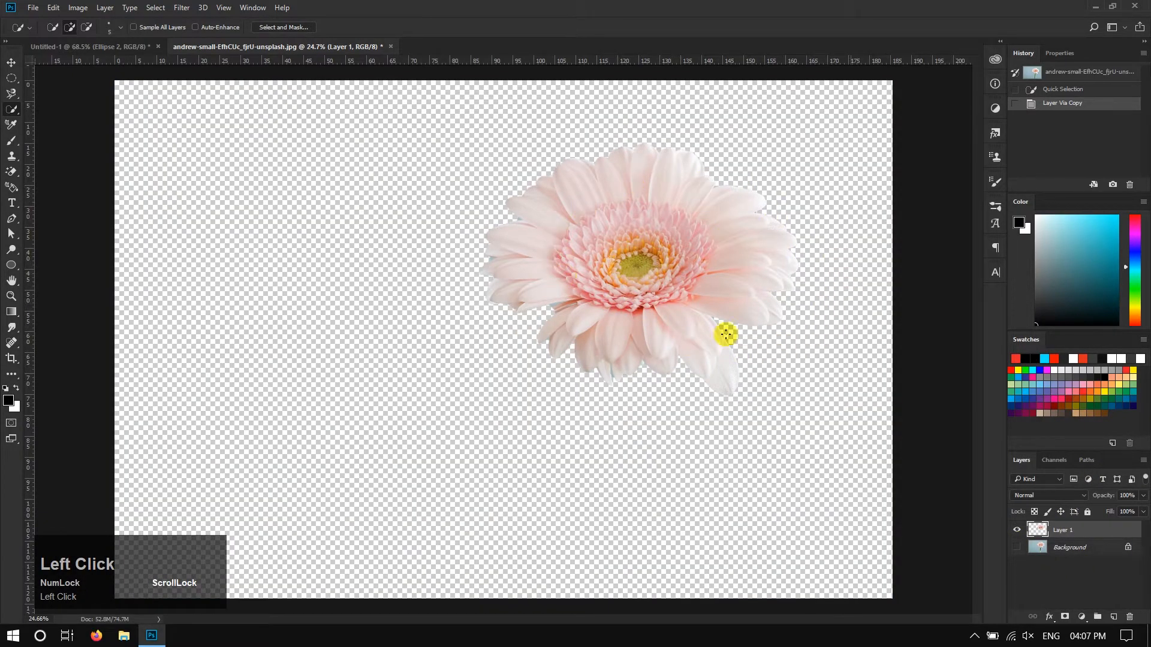
- Switch the history between the opened photo and the Layer Via Copy state, ending on the opened photo
{"action": "left_click", "coordinate": [1091, 72]}
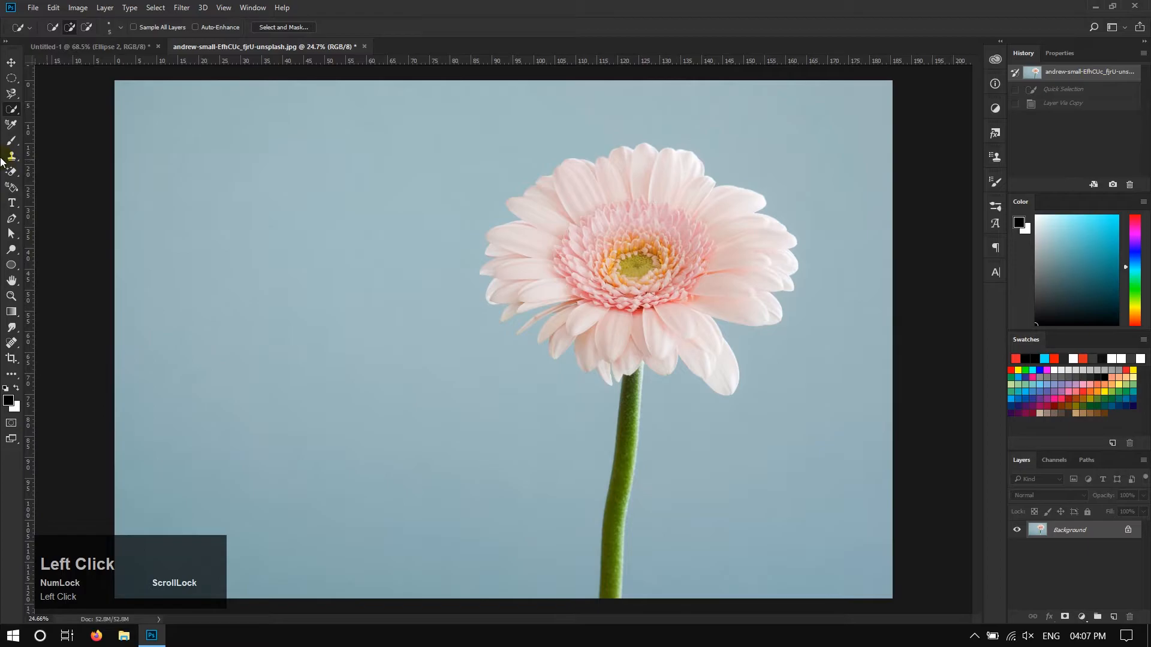
{"action": "left_click", "coordinate": [1043, 101]}
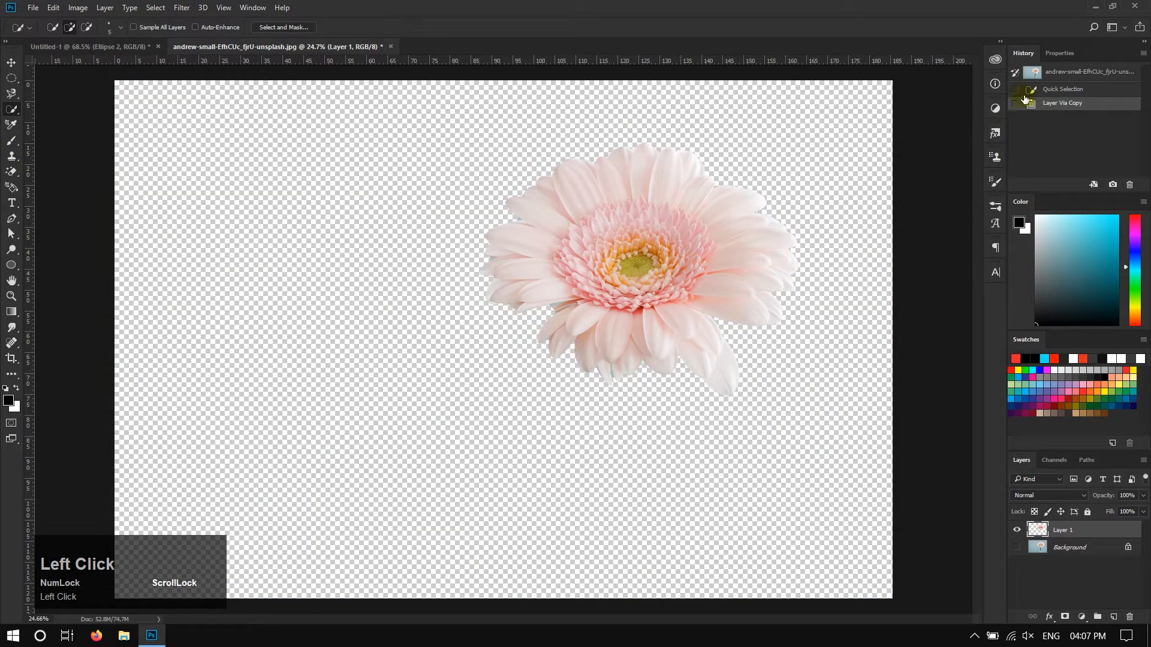
{"action": "left_click", "coordinate": [1048, 74]}
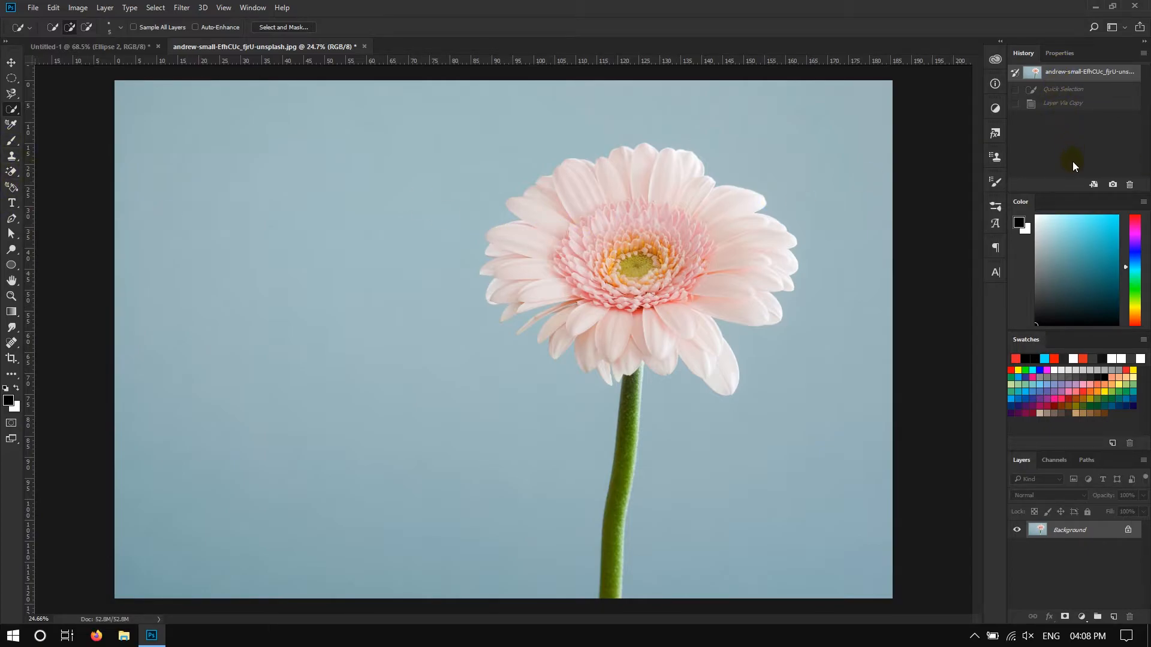
- Paint a long winding black stroke from the photo's upper left to the flower stem with the Brush tool
{"action": "left_click", "coordinate": [11, 140]}
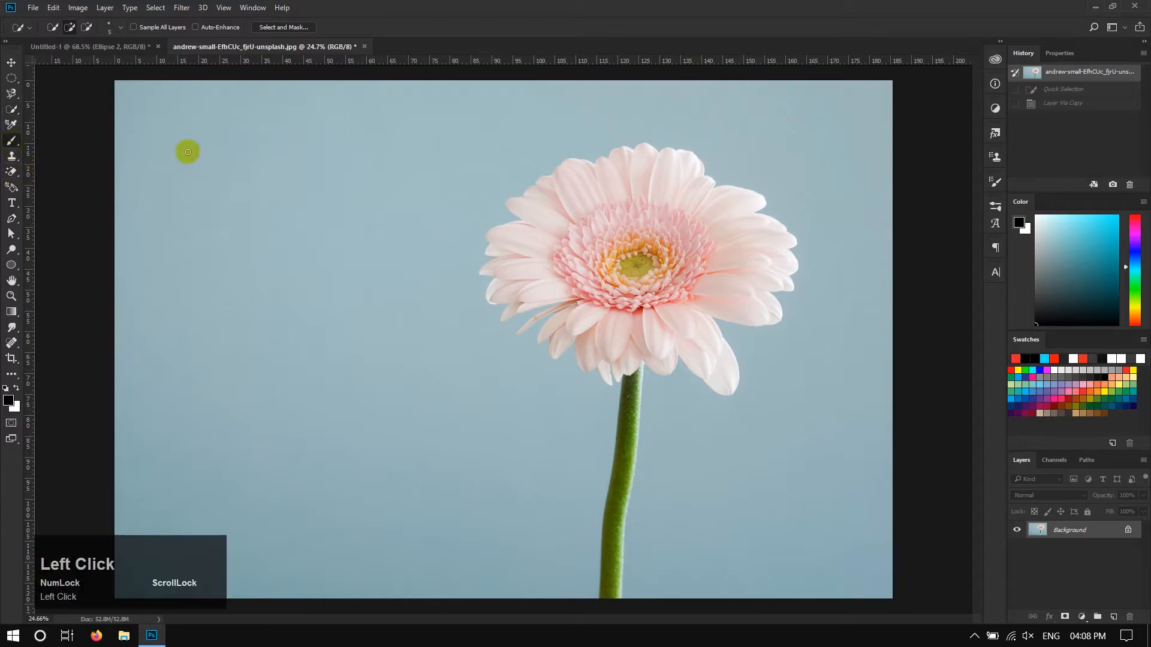
{"action": "left_click_drag", "start_coordinate": [207, 178], "coordinate": [401, 211]}
{"action": "left_click_drag", "start_coordinate": [339, 278], "coordinate": [635, 455]}
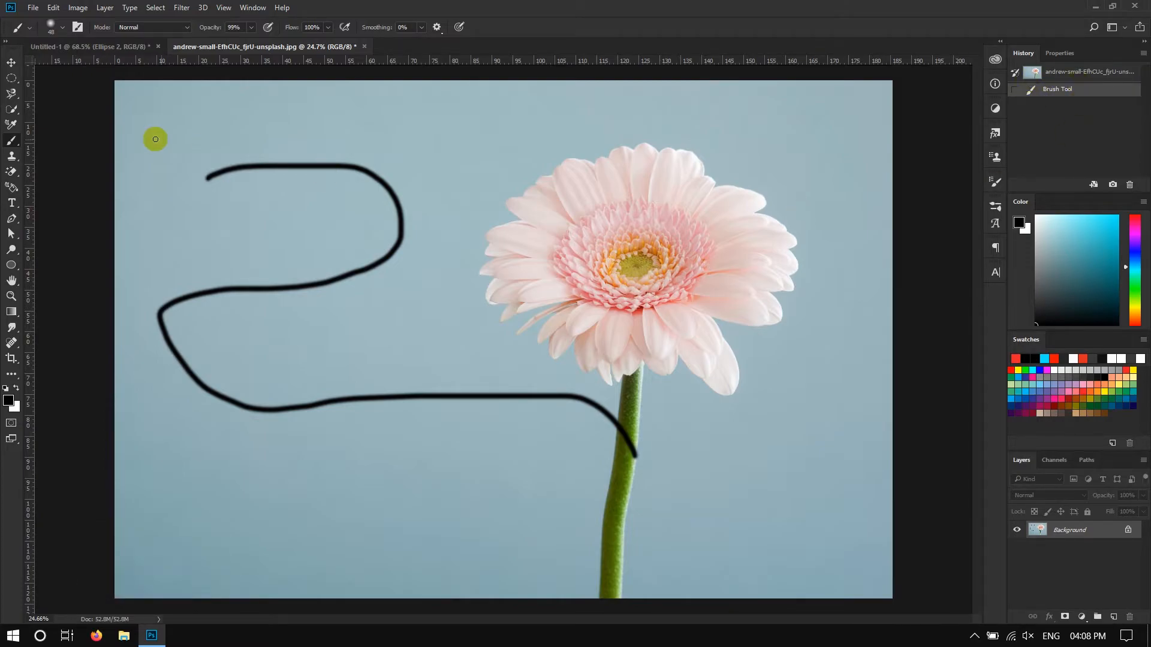
- Erase a thick S-shaped path across the black stroke beside the flower with the Eraser tool
{"action": "right_click", "coordinate": [15, 169]}
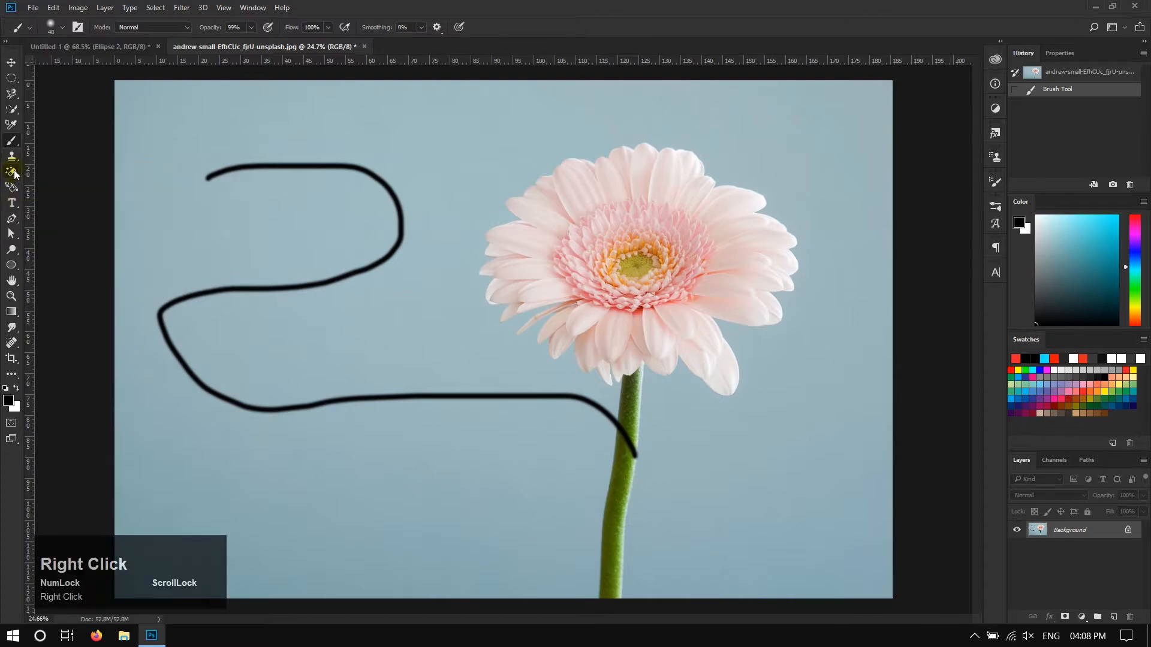
{"action": "left_click", "coordinate": [54, 170]}
{"action": "mouse_move", "coordinate": [387, 148]}
{"action": "left_mouse_down"}
{"action": "mouse_move", "coordinate": [352, 244]}
{"action": "mouse_move", "coordinate": [312, 324]}
{"action": "mouse_move", "coordinate": [546, 432]}
{"action": "mouse_move", "coordinate": [281, 482]}
{"action": "left_mouse_up"}
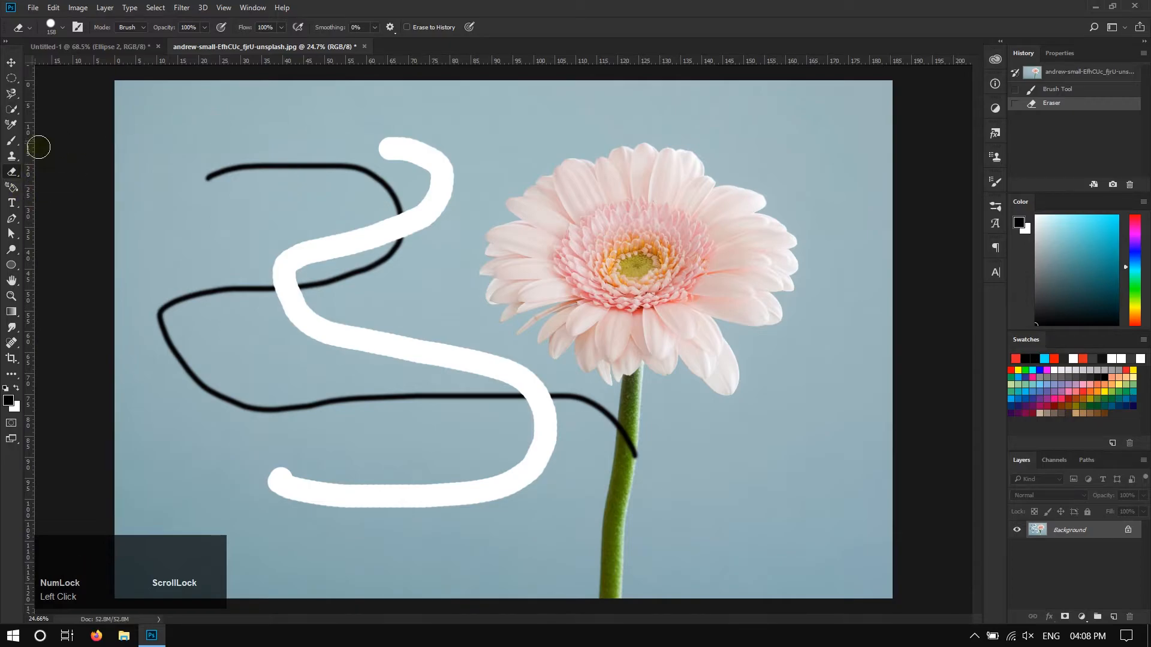
- Paint short black strokes over the background, the flower petals and the erased path with the Brush tool
{"action": "left_click", "coordinate": [12, 141]}
{"action": "left_click_drag", "start_coordinate": [158, 110], "coordinate": [295, 107]}
{"action": "left_click_drag", "start_coordinate": [441, 131], "coordinate": [563, 139]}
{"action": "left_click_drag", "start_coordinate": [477, 328], "coordinate": [541, 226]}
{"action": "left_click_drag", "start_coordinate": [579, 285], "coordinate": [661, 197]}
{"action": "left_click_drag", "start_coordinate": [760, 198], "coordinate": [748, 298]}
{"action": "left_click_drag", "start_coordinate": [659, 421], "coordinate": [684, 475]}
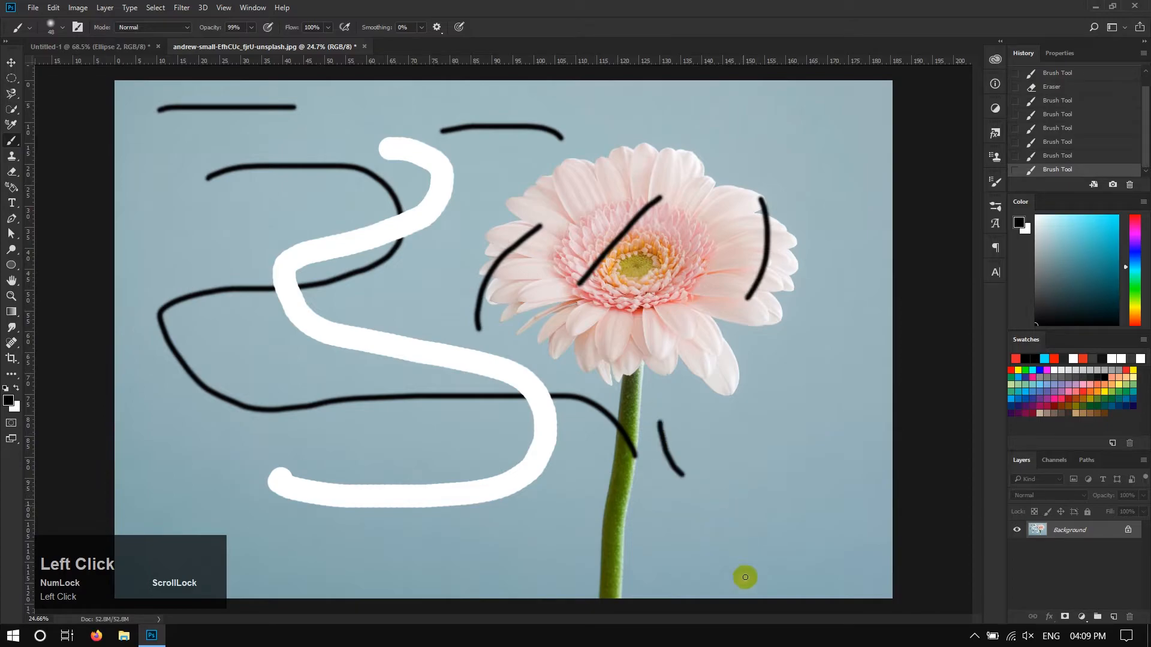
{"action": "left_click_drag", "start_coordinate": [753, 527], "coordinate": [706, 590]}
{"action": "left_click_drag", "start_coordinate": [519, 566], "coordinate": [408, 534]}
{"action": "left_click_drag", "start_coordinate": [329, 469], "coordinate": [378, 508]}
{"action": "left_click_drag", "start_coordinate": [243, 464], "coordinate": [308, 514]}
{"action": "left_click_drag", "start_coordinate": [459, 497], "coordinate": [529, 471]}
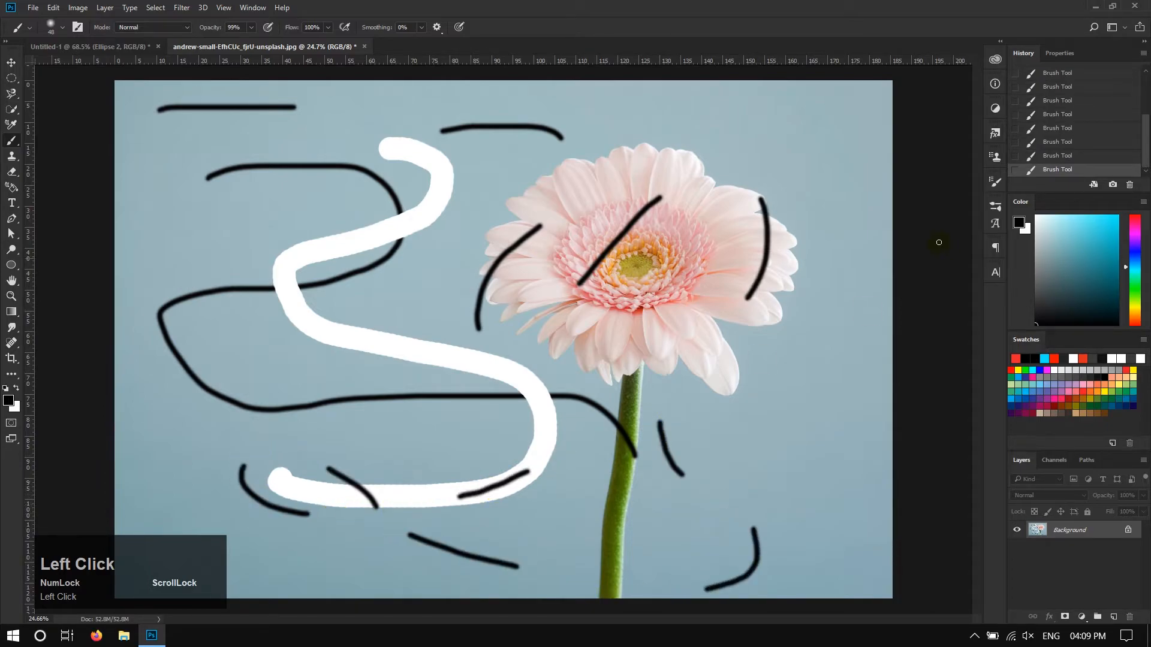
- Switch the history to the first short brush stroke, forward to the last stroke, and back to the opened photo
{"action": "scroll", "coordinate": [1085, 149], "scroll_direction": "up", "scroll_amount": 5}
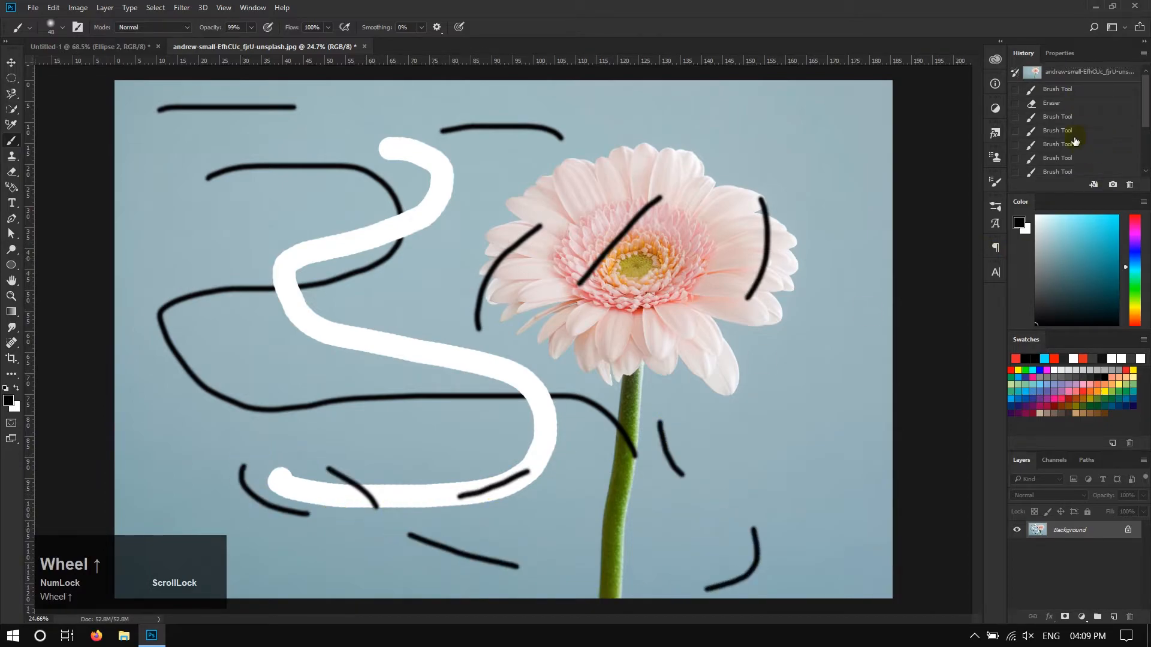
{"action": "left_click", "coordinate": [1057, 117]}
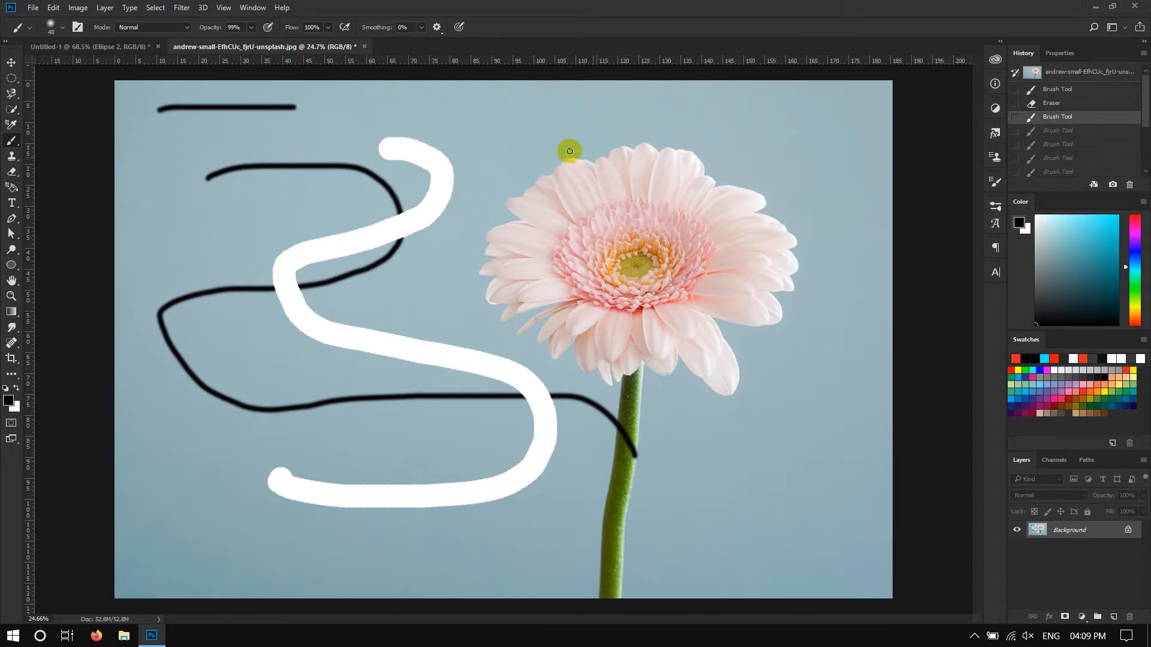
{"action": "scroll", "coordinate": [1119, 77], "scroll_direction": "down", "scroll_amount": 5}
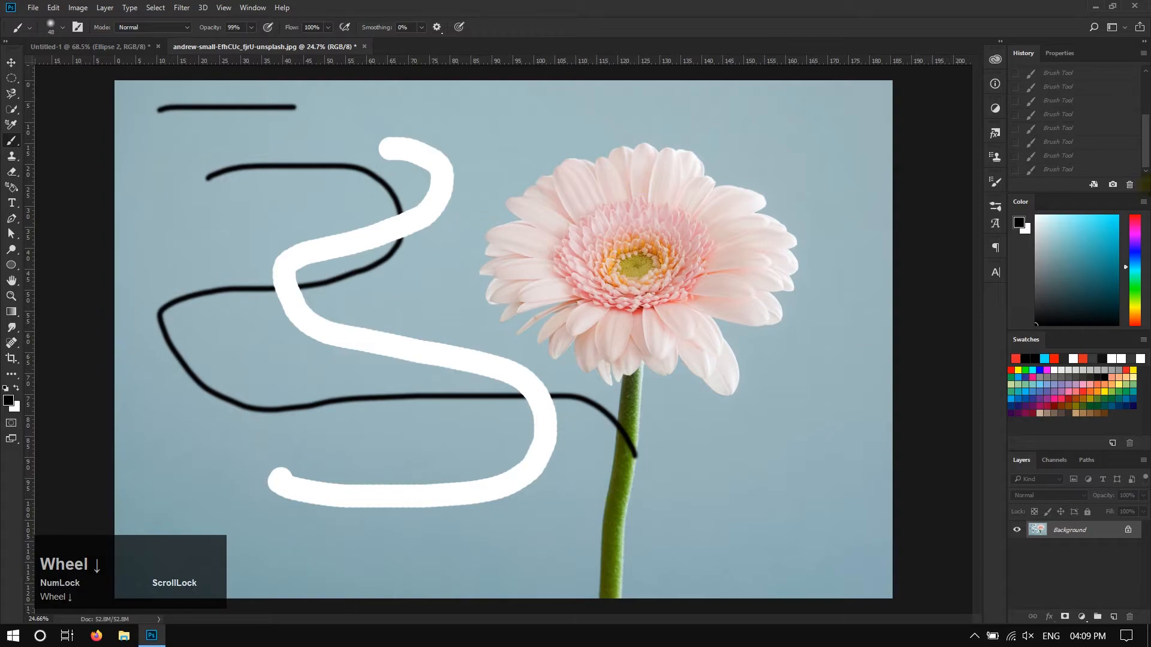
{"action": "left_click", "coordinate": [1057, 169]}
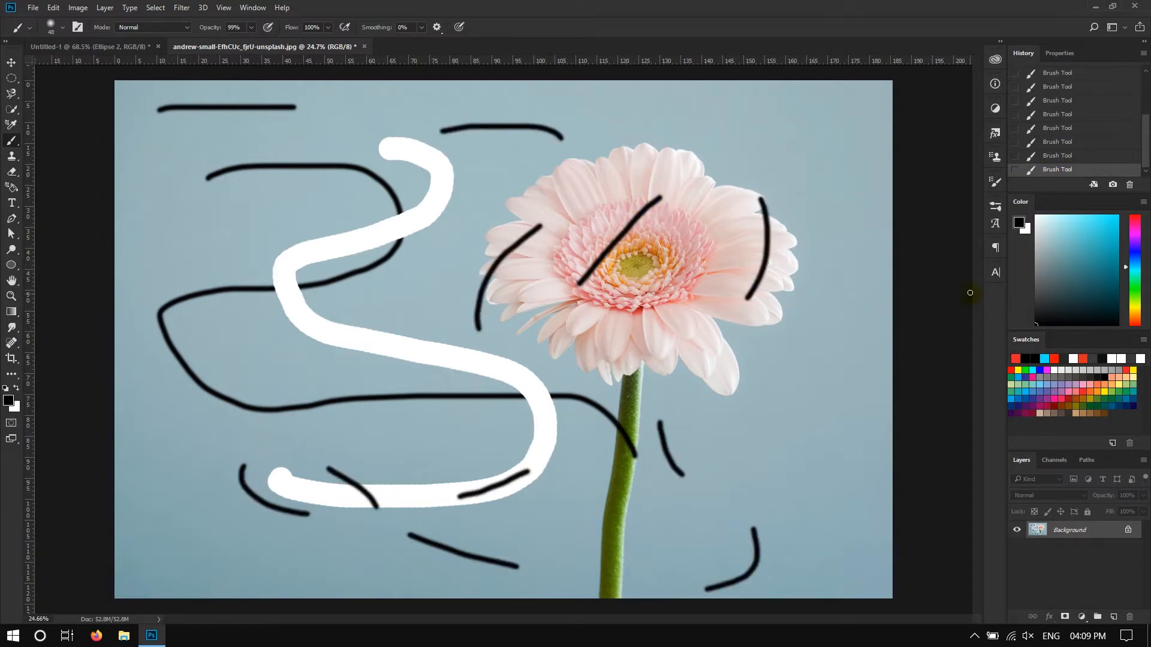
{"action": "scroll", "coordinate": [1025, 132], "scroll_direction": "up", "scroll_amount": 5}
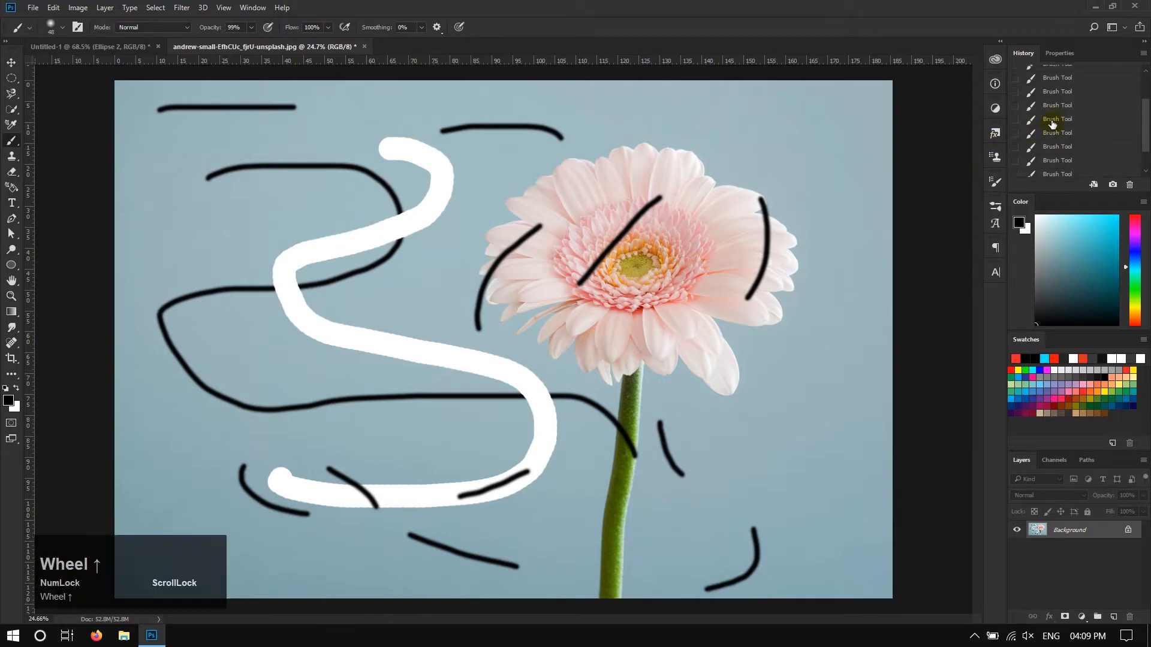
{"action": "left_click", "coordinate": [1082, 72]}
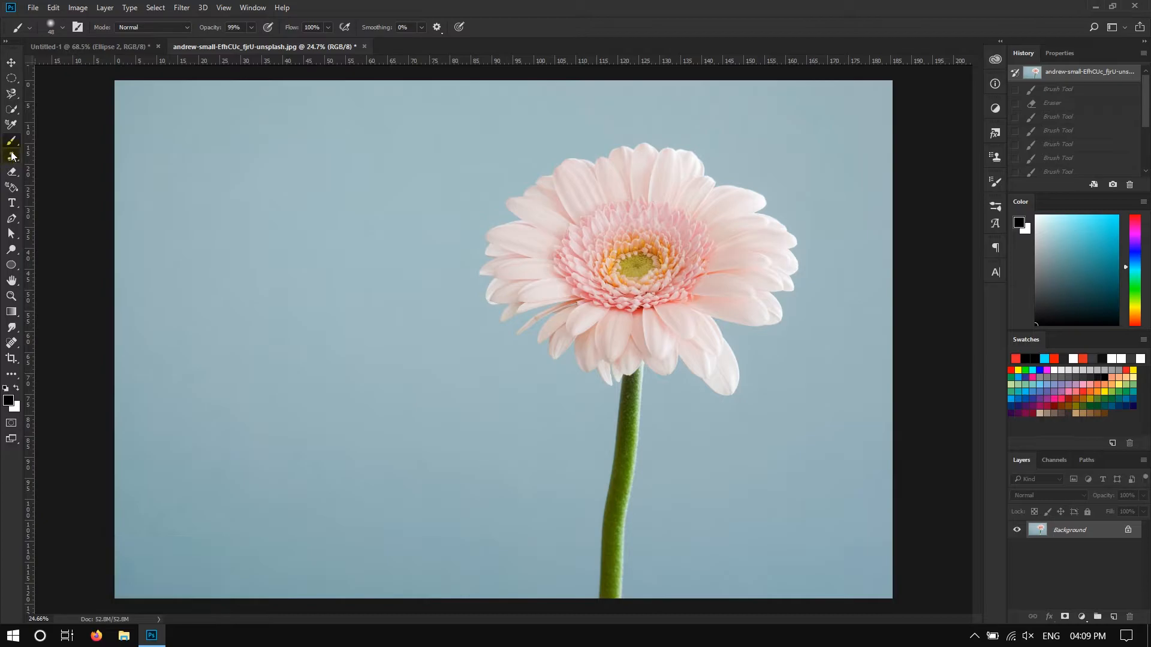
- Select the blue background with the Magic Wand tool and return to the opened photo in the history
{"action": "right_click", "coordinate": [13, 112]}
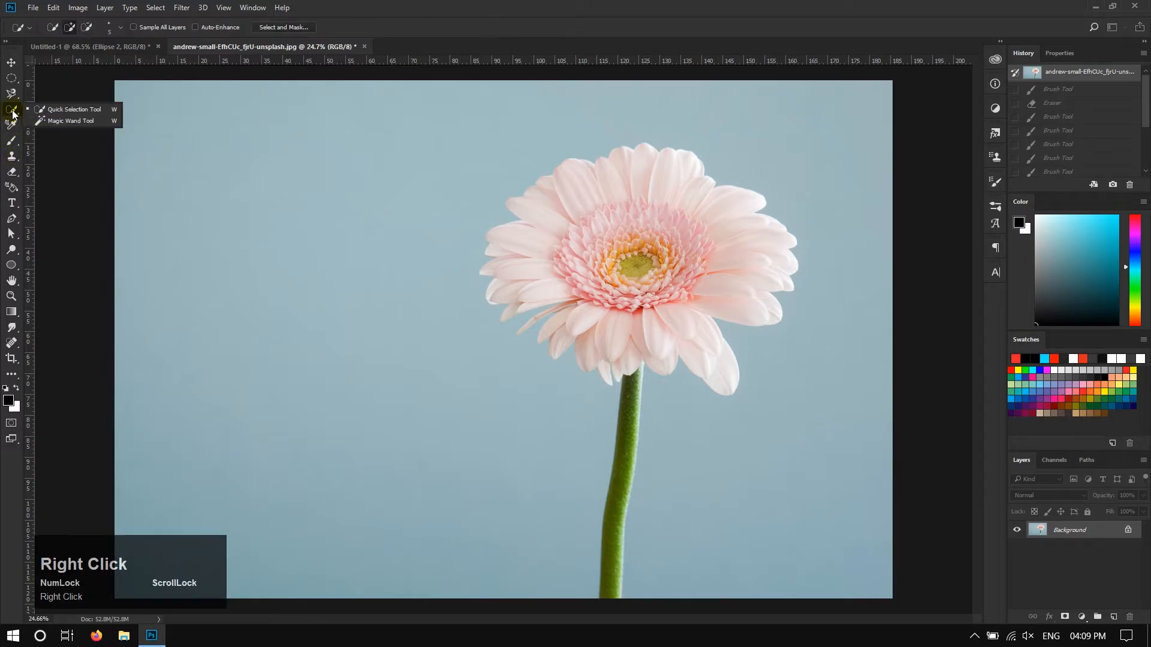
{"action": "left_click", "coordinate": [58, 121]}
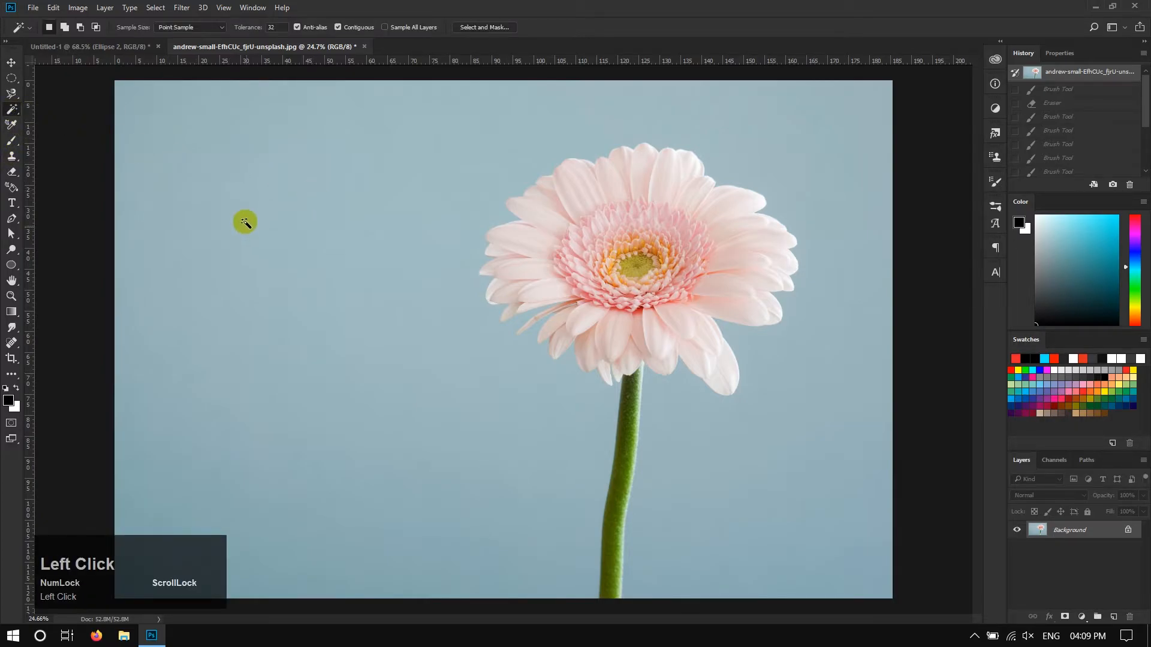
{"action": "left_click", "coordinate": [313, 172]}
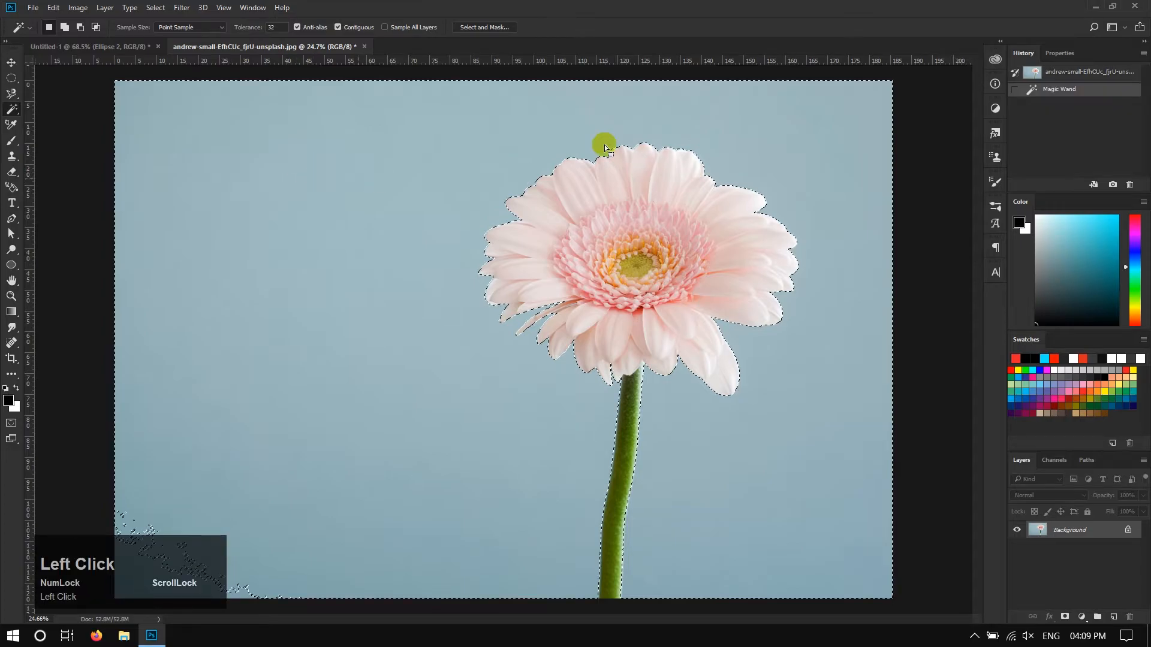
{"action": "left_click", "coordinate": [1062, 73]}
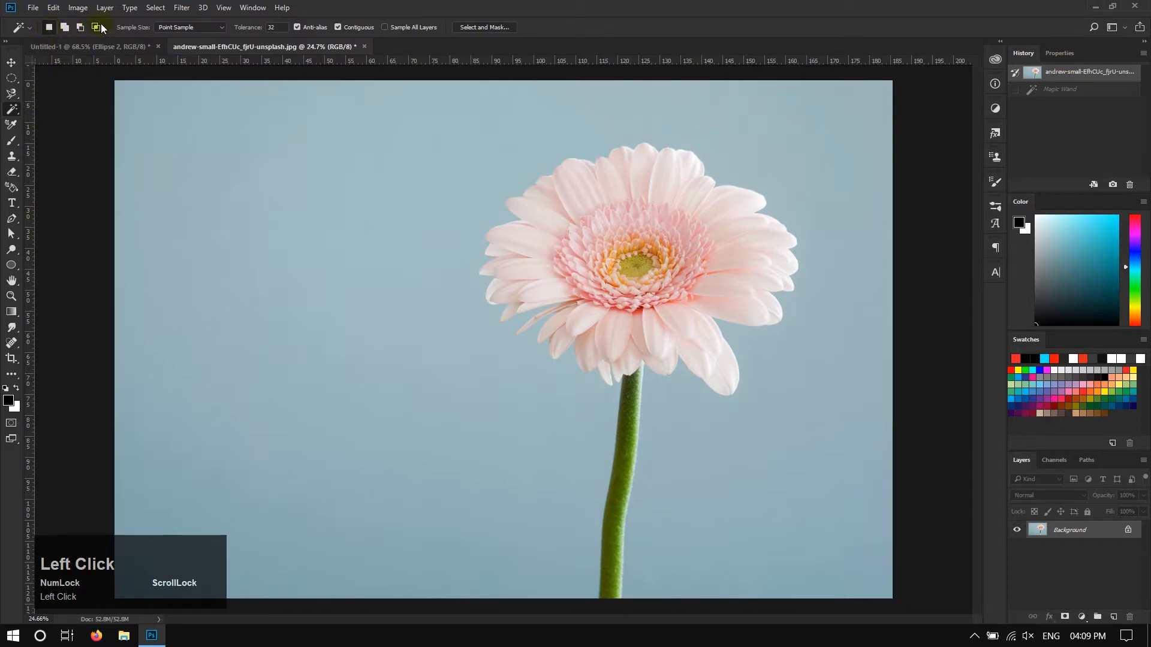
- Set the Magic Wand tolerance to 5 and select the background area left of the flower
{"action": "left_click", "coordinate": [256, 30]}
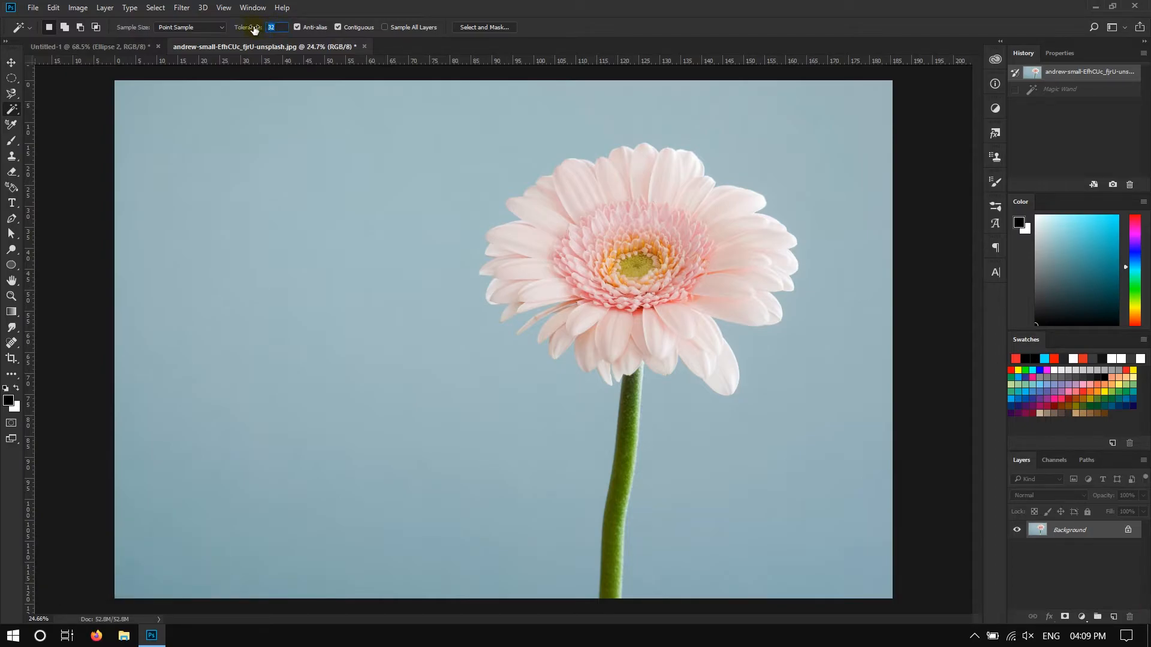
{"action": "left_click", "coordinate": [270, 28]}
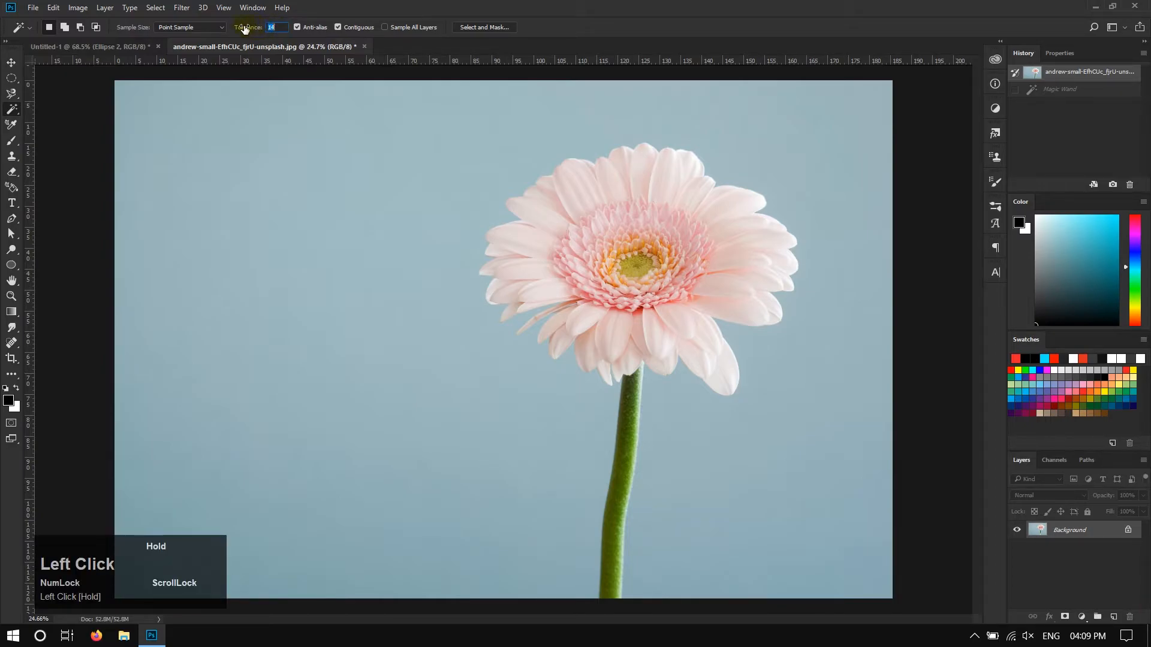
{"action": "left_click_drag", "start_coordinate": [238, 30], "coordinate": [242, 30]}
{"action": "left_click", "coordinate": [320, 196]}
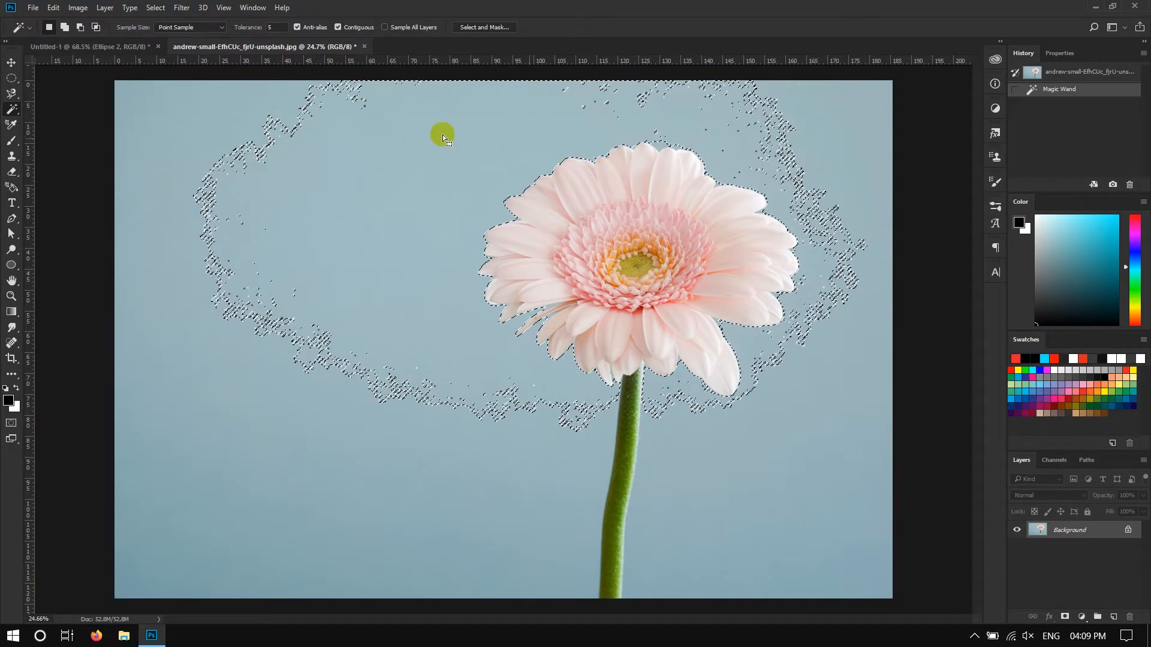
- Replace the selection with a Magic Wand selection of the background at tolerance 77, and undo it
{"action": "left_click_drag", "start_coordinate": [250, 27], "coordinate": [296, 28]}
{"action": "key", "text": "ctrl+z"}
{"action": "left_click", "coordinate": [330, 165]}
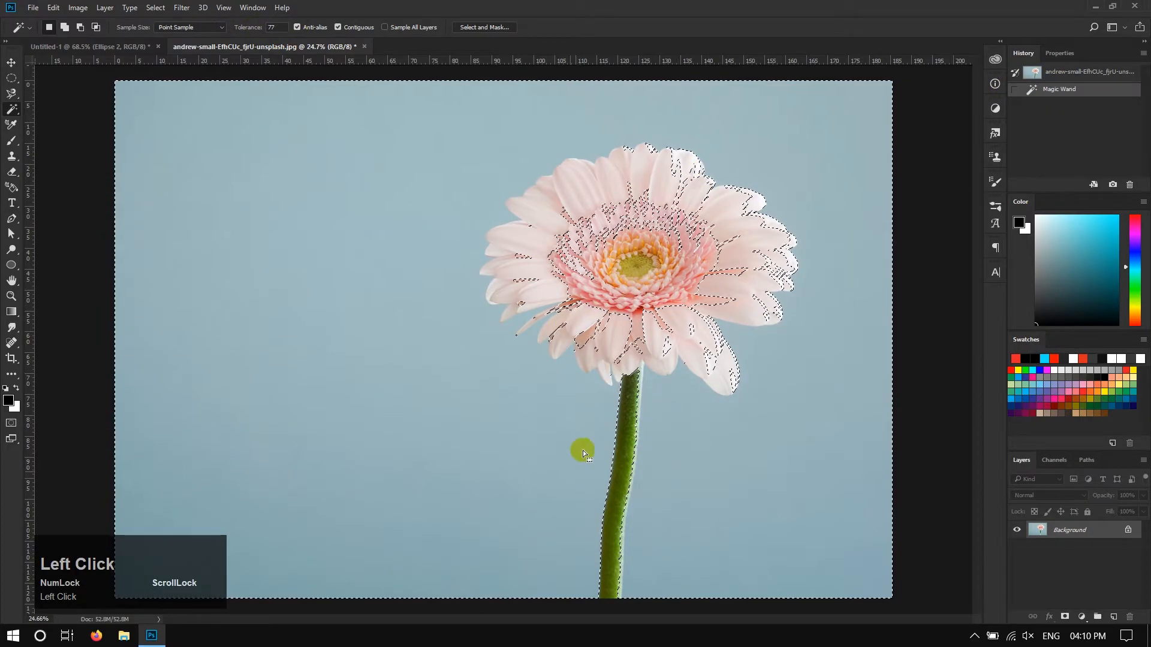
{"action": "key", "text": "ctrl+z"}
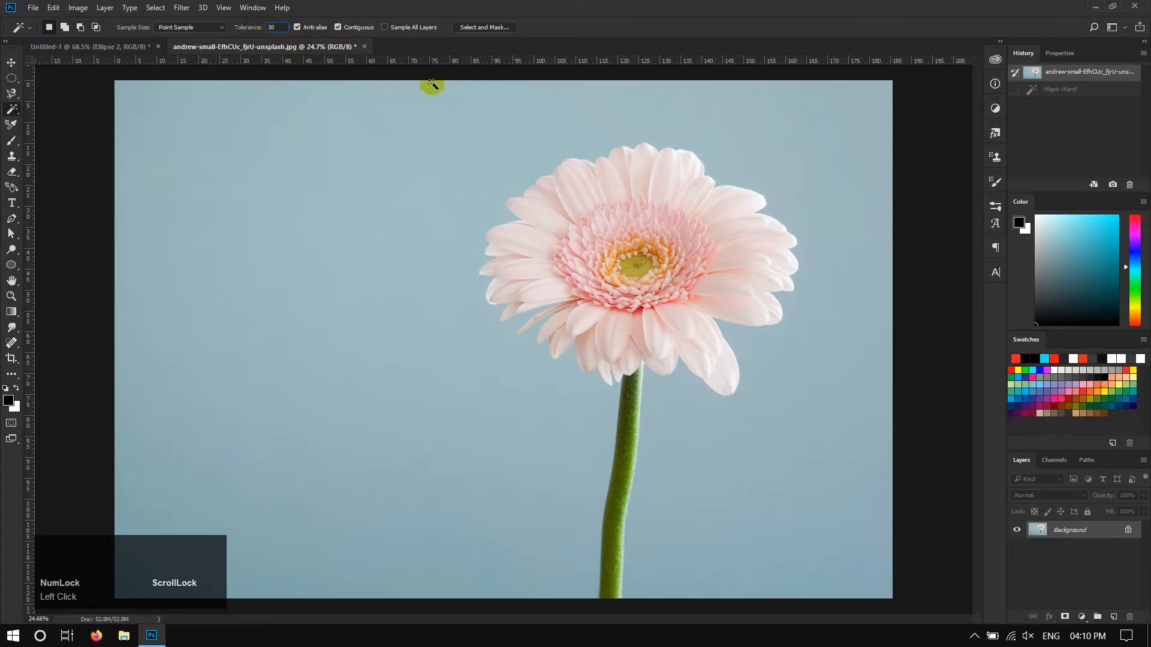
- Select the background with the Magic Wand at tolerance 30, inspect the selection edge near the photo's lower left corner, and undo the selection
{"action": "left_click", "coordinate": [449, 46]}
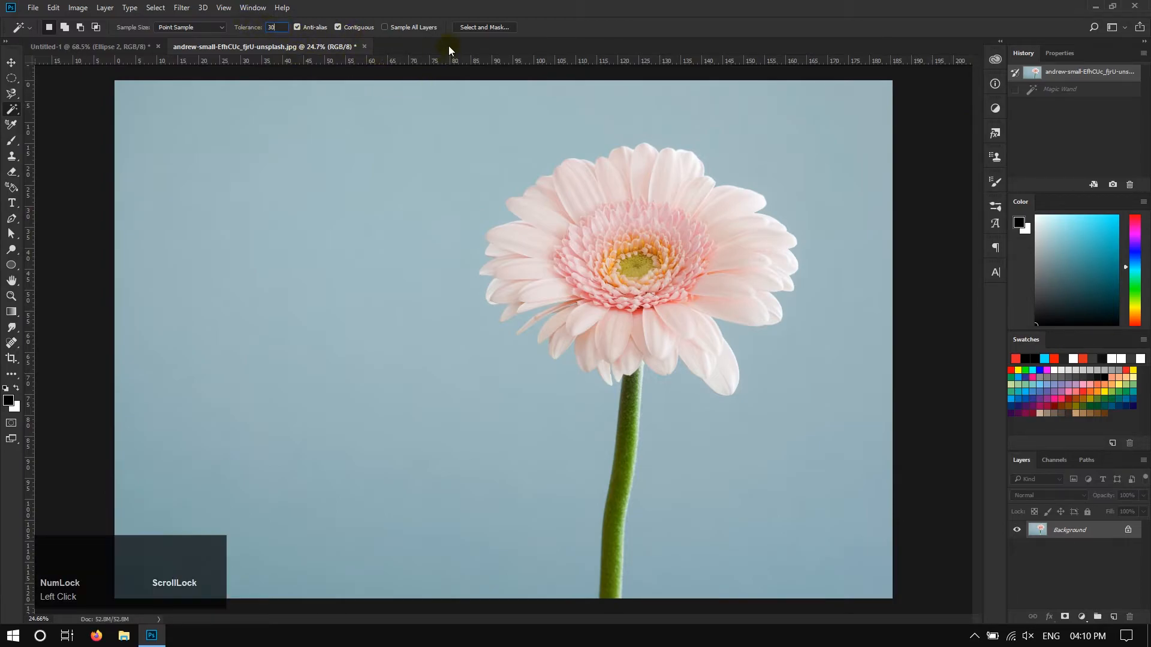
{"action": "left_click", "coordinate": [323, 132]}
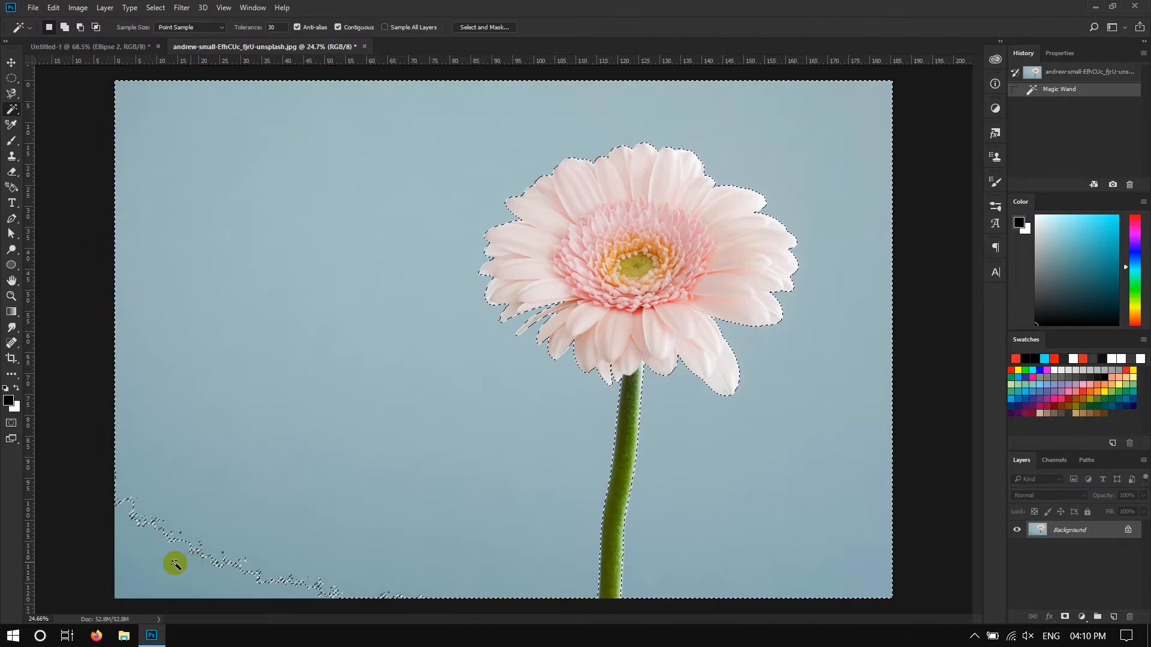
{"action": "left_click", "coordinate": [149, 569]}
{"action": "left_click", "coordinate": [177, 577], "text": "ctrl"}
{"action": "left_click", "coordinate": [154, 519]}
{"action": "left_click", "coordinate": [384, 317]}
{"action": "left_click_drag", "start_coordinate": [201, 465], "coordinate": [473, 269]}
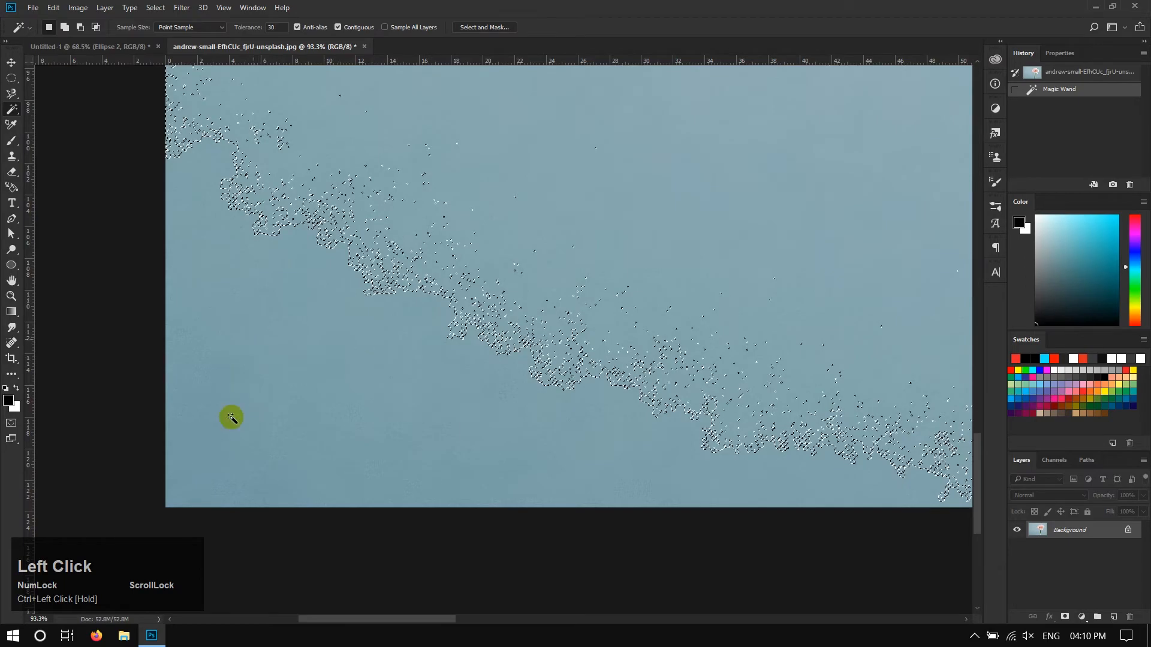
{"action": "left_click_drag", "start_coordinate": [612, 299], "coordinate": [521, 268]}
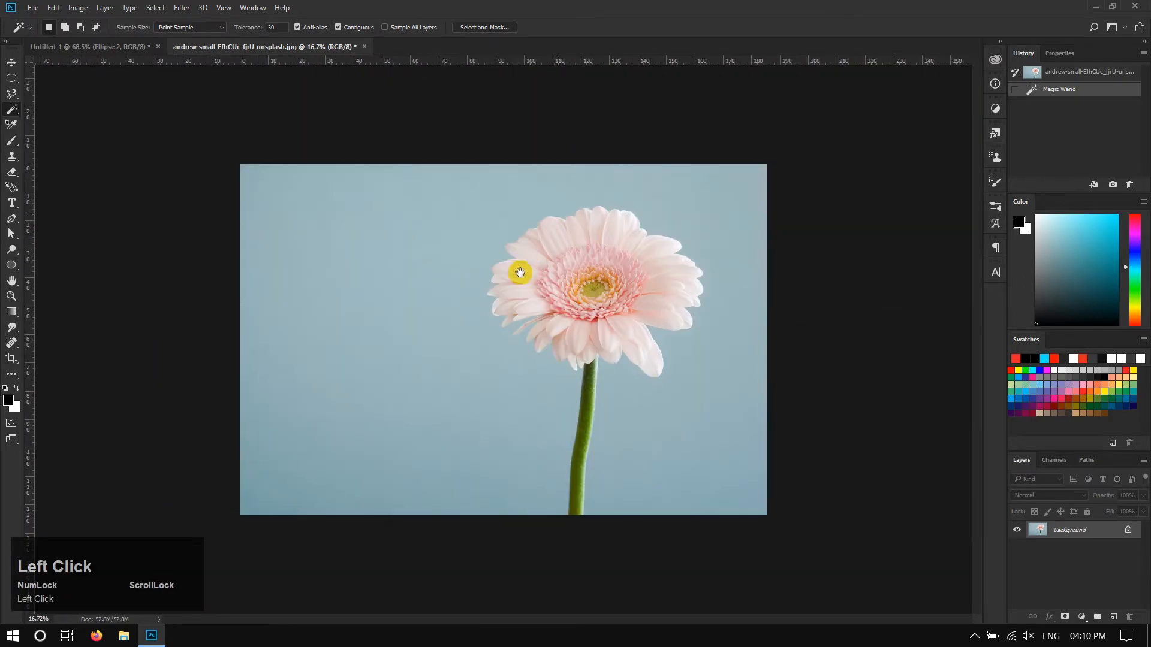
{"action": "key", "text": "ctrl+z"}
- Activate the Brush tool and view the other tools in its group
{"action": "left_click", "coordinate": [11, 123]}
{"action": "right_click", "coordinate": [10, 123]}
{"action": "left_click", "coordinate": [12, 142]}
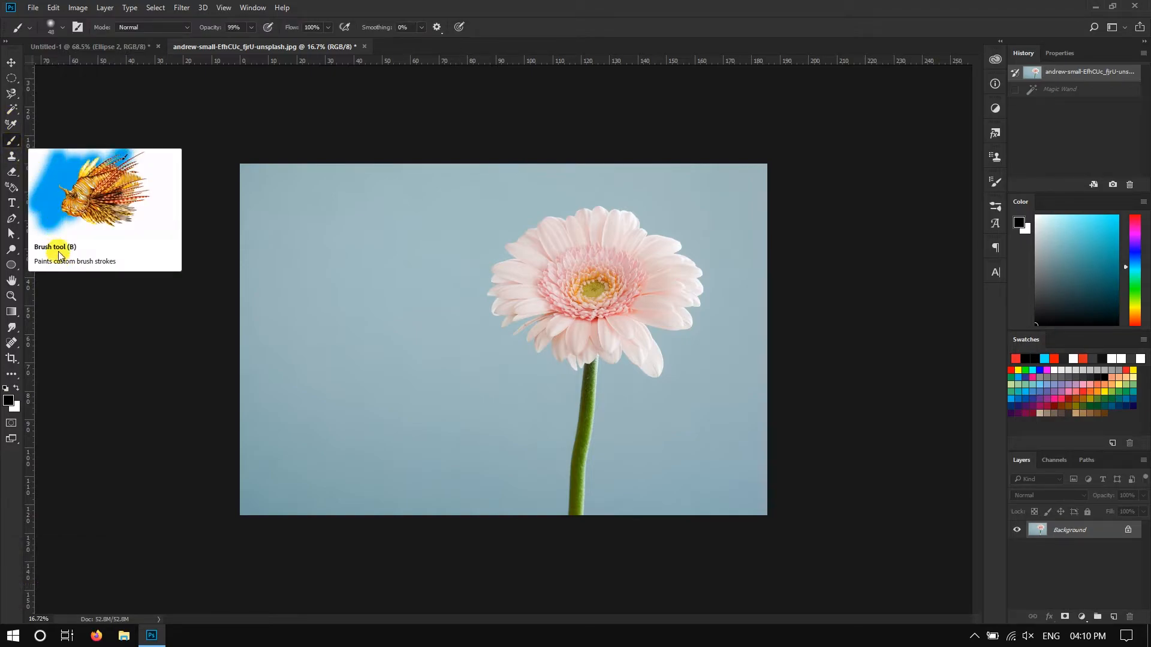
{"action": "left_click", "coordinate": [17, 143]}
{"action": "right_click", "coordinate": [16, 141]}
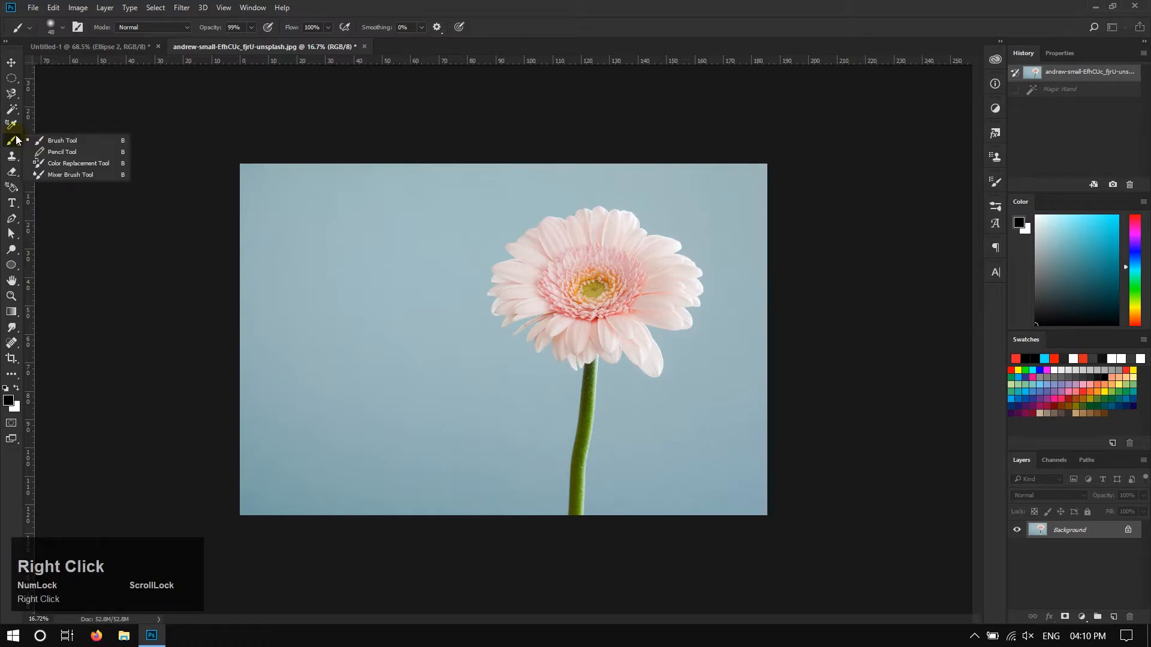
{"action": "left_click", "coordinate": [13, 141]}
{"action": "right_click", "coordinate": [12, 141]}
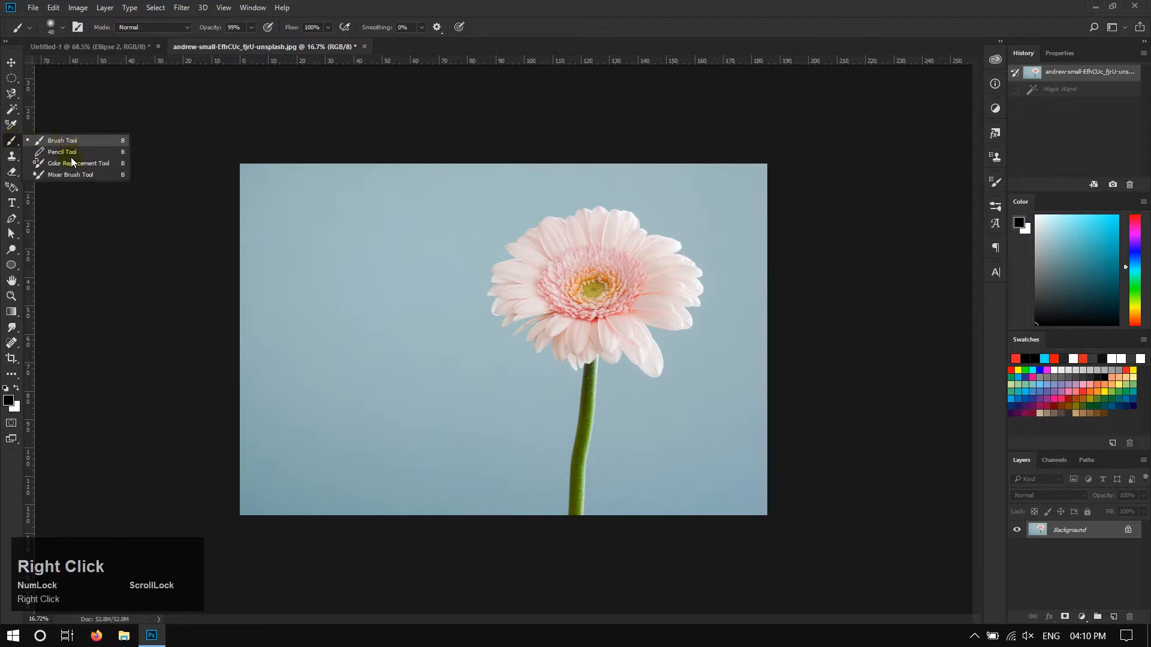
{"action": "left_click", "coordinate": [13, 144]}
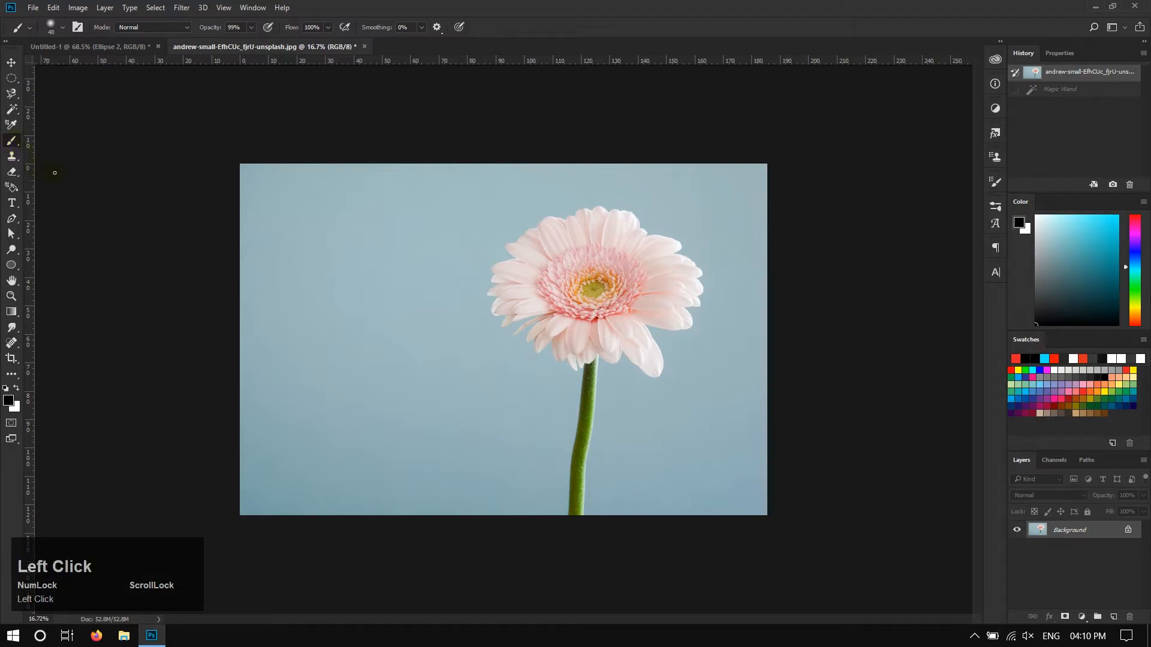
- Try brush sizes of 28 px and 511 px, and set the brush to 291 px with 100% hardness
{"action": "key", "text": "ctrl+space"}
{"action": "left_click_drag", "start_coordinate": [348, 245], "coordinate": [362, 246]}
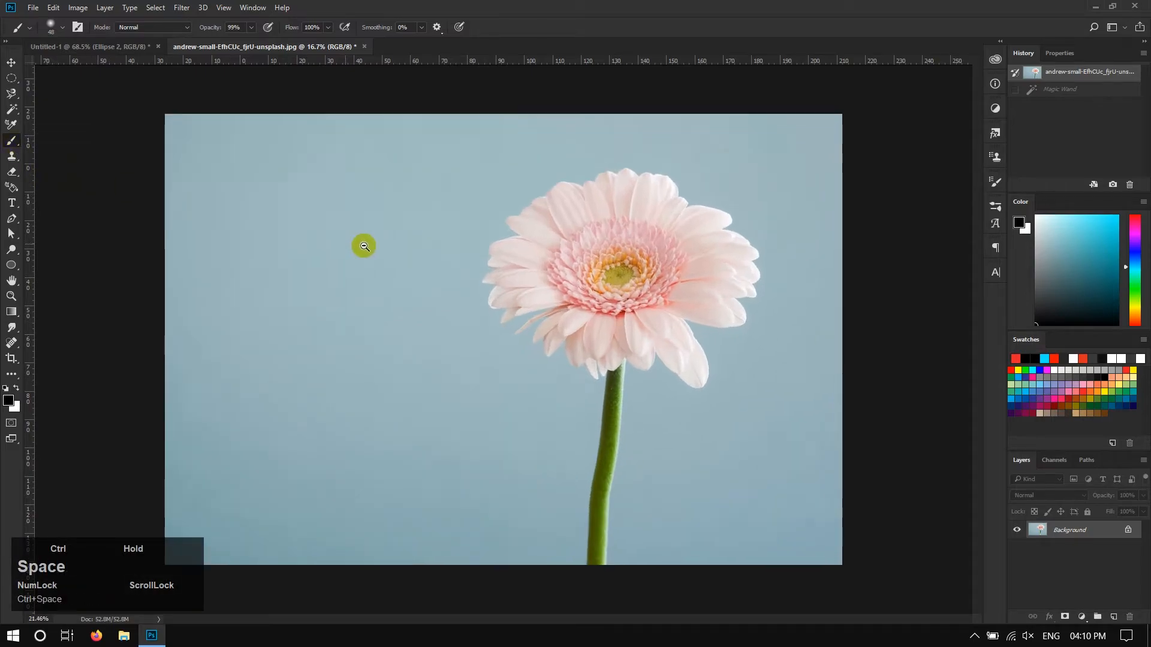
{"action": "right_click", "coordinate": [303, 210]}
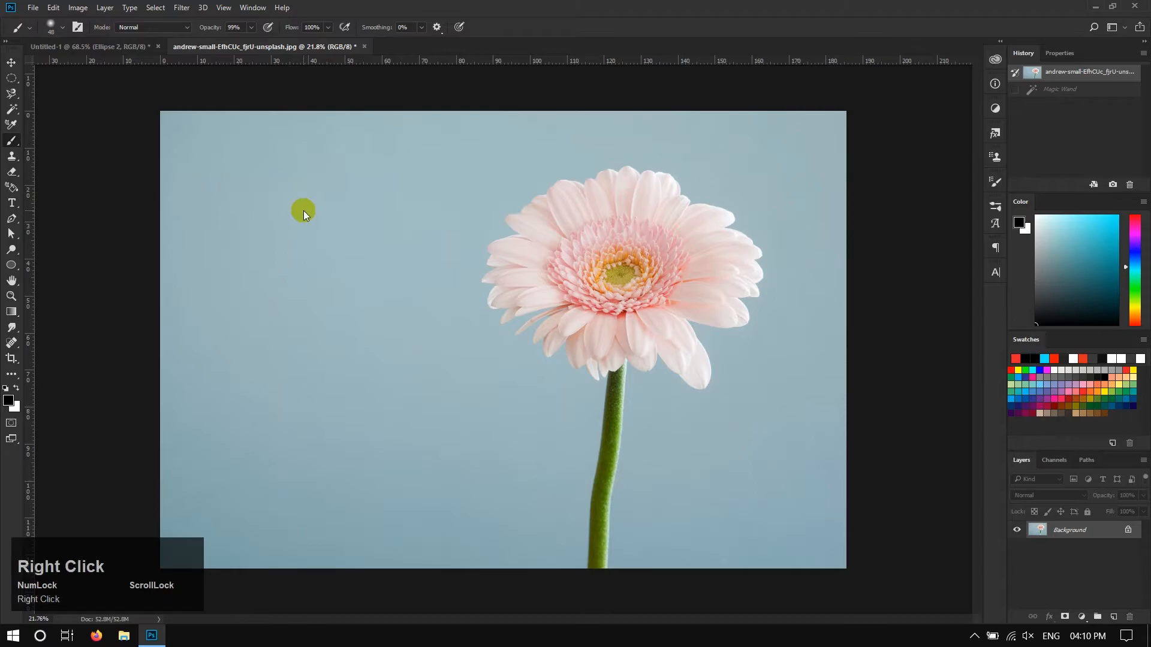
{"action": "right_click", "coordinate": [270, 172]}
{"action": "right_click", "coordinate": [273, 173]}
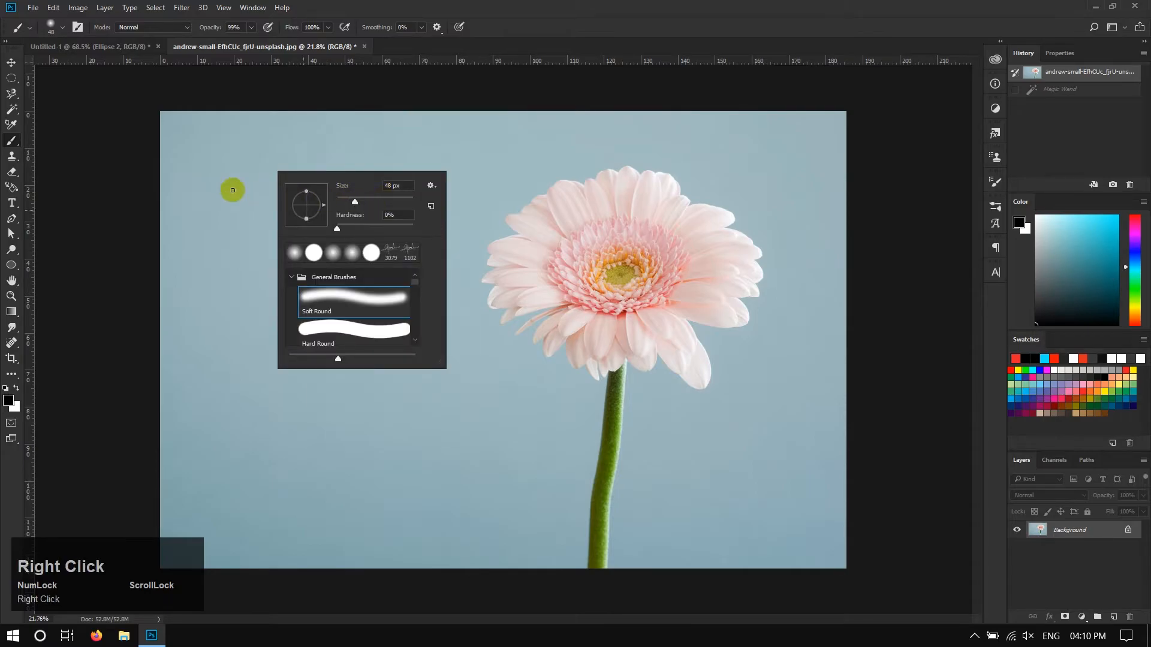
{"action": "left_click", "coordinate": [72, 210]}
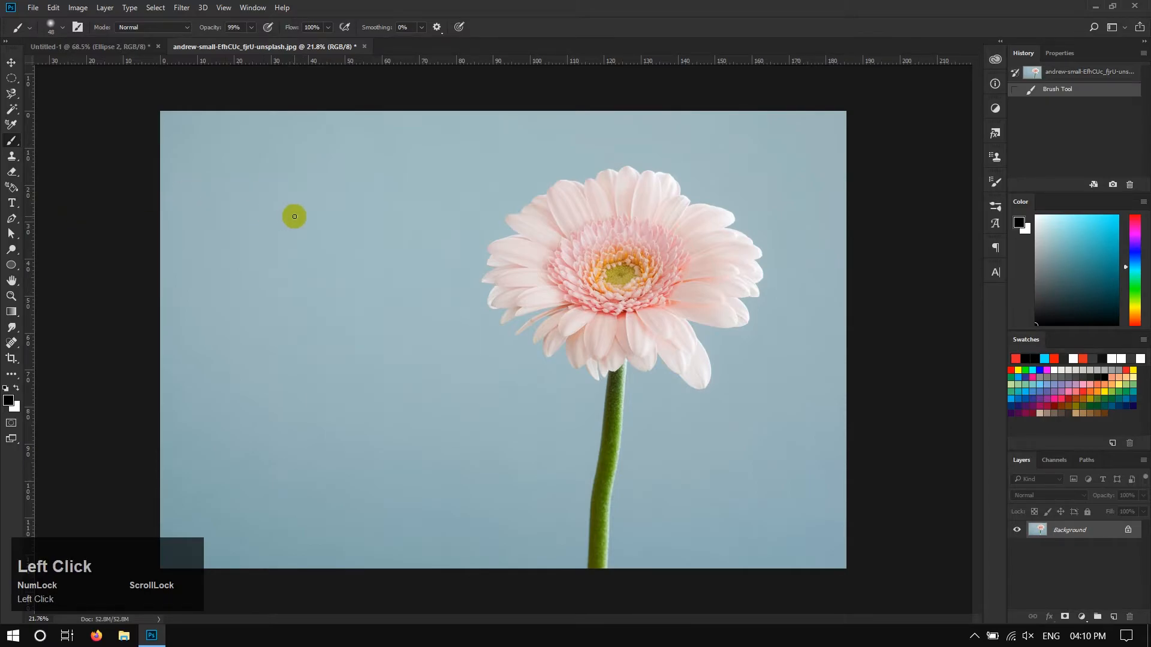
{"action": "right_click", "coordinate": [294, 216]}
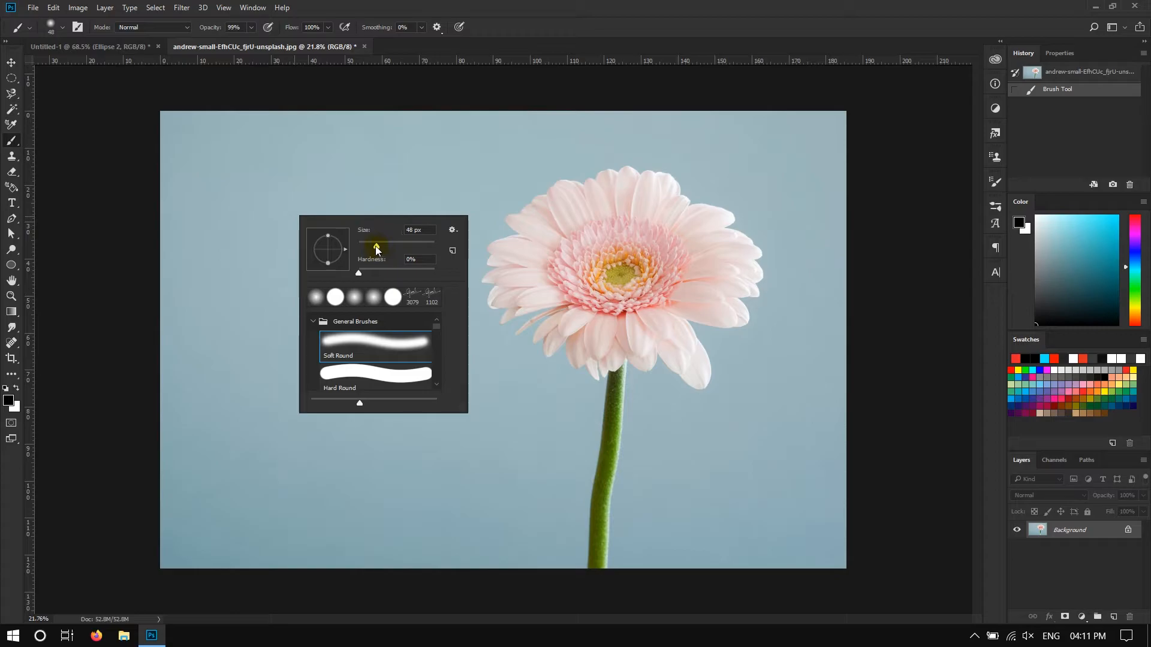
{"action": "left_click_drag", "start_coordinate": [376, 251], "coordinate": [370, 245]}
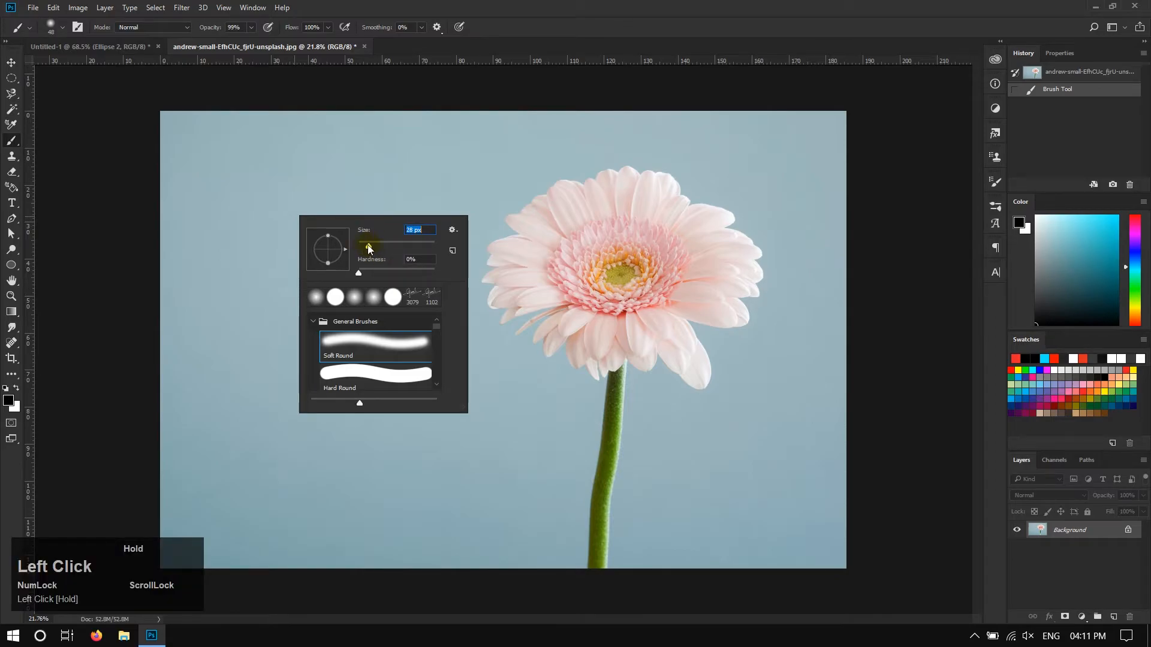
{"action": "left_click_drag", "start_coordinate": [412, 250], "coordinate": [426, 246]}
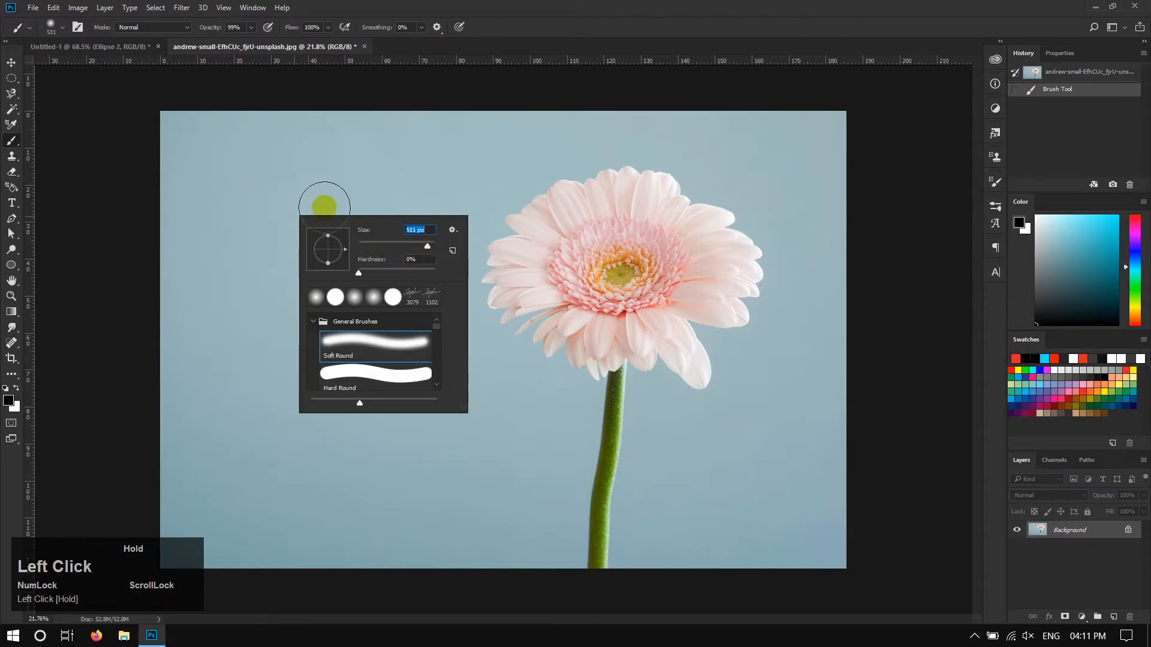
{"action": "left_click", "coordinate": [391, 245]}
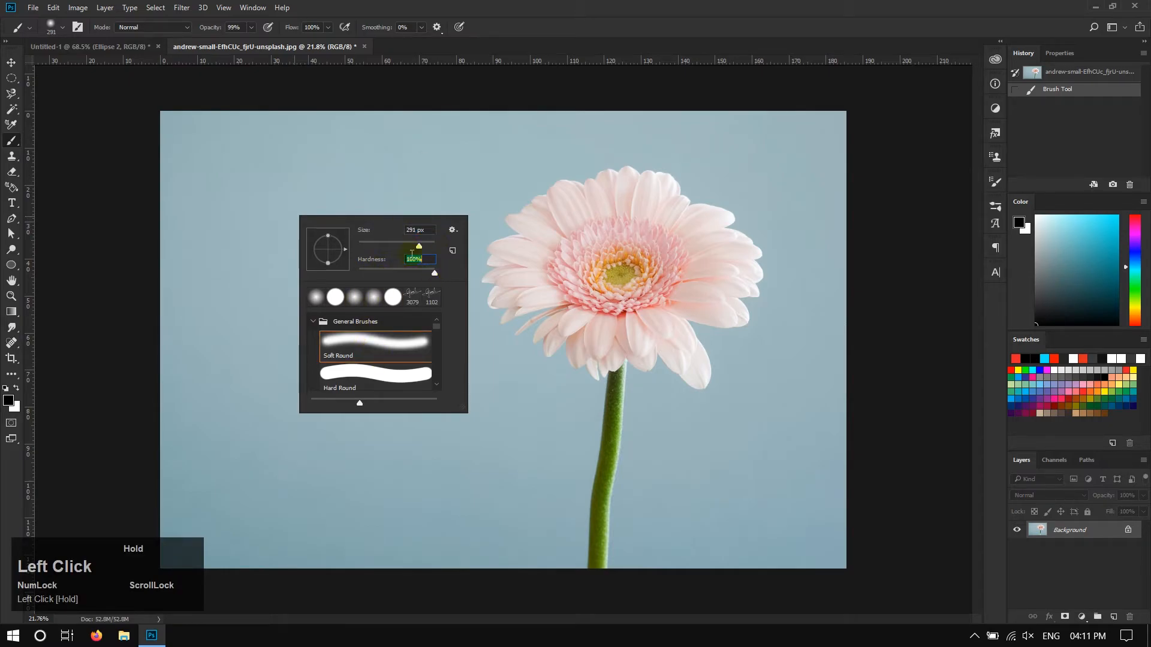
- Paint thick hard-edged black strokes over the background beside the flower: a short horizontal bar and a large curved shape
{"action": "left_click_drag", "start_coordinate": [352, 185], "coordinate": [438, 187]}
{"action": "left_click_drag", "start_coordinate": [355, 269], "coordinate": [425, 309]}
{"action": "left_click_drag", "start_coordinate": [395, 383], "coordinate": [252, 231]}
- Set the brush hardness to 0% and paint a soft curved black stroke over the flower's left petals
{"action": "right_click", "coordinate": [322, 193]}
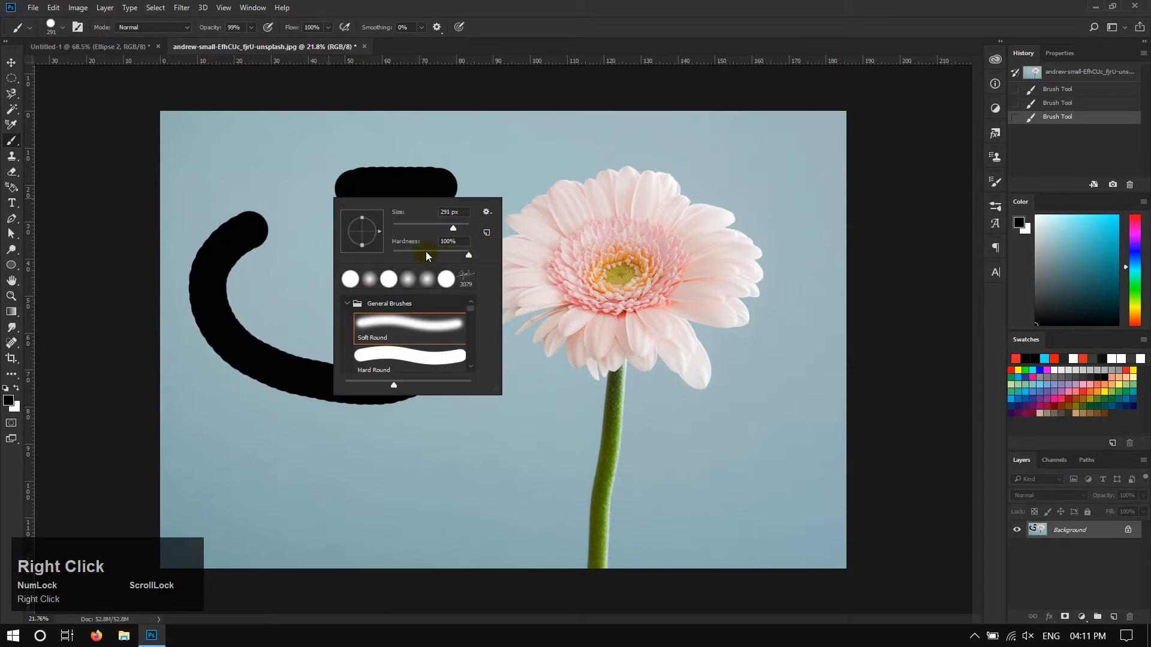
{"action": "left_click", "coordinate": [426, 255]}
{"action": "mouse_move", "coordinate": [507, 167]}
{"action": "left_mouse_down"}
{"action": "mouse_move", "coordinate": [576, 184]}
{"action": "mouse_move", "coordinate": [523, 249]}
{"action": "mouse_move", "coordinate": [510, 321]}
{"action": "left_mouse_up"}
- Set the Soft Round brush's hardness to 100%
{"action": "right_click", "coordinate": [496, 329]}
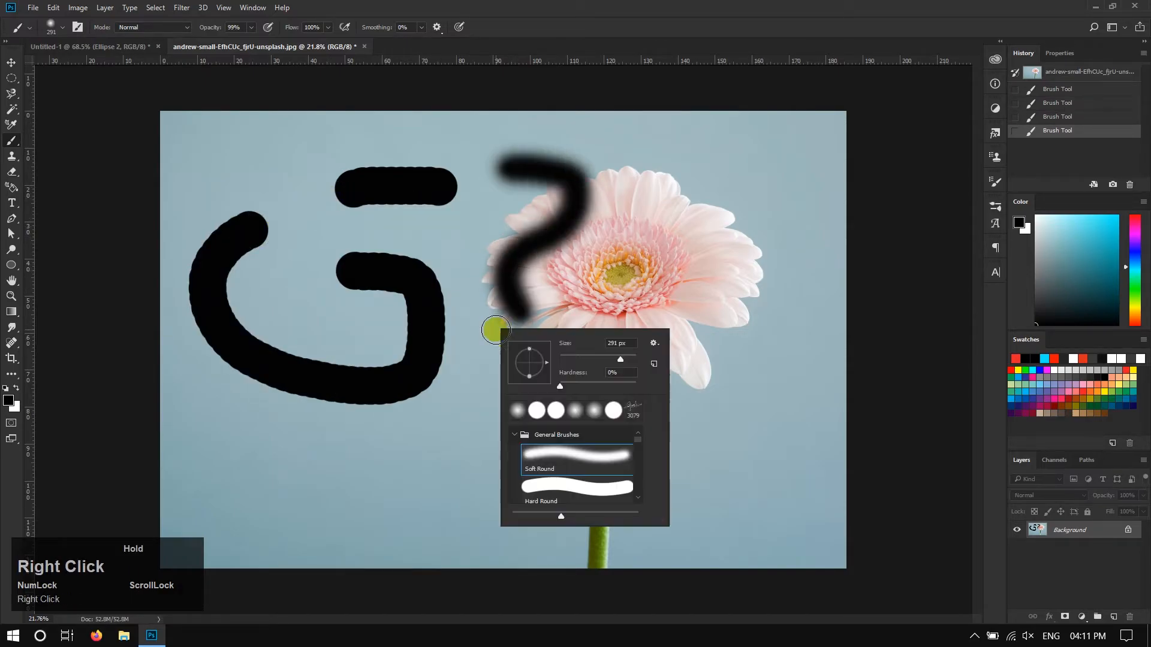
{"action": "left_click", "coordinate": [557, 390]}
{"action": "right_click", "coordinate": [396, 226]}
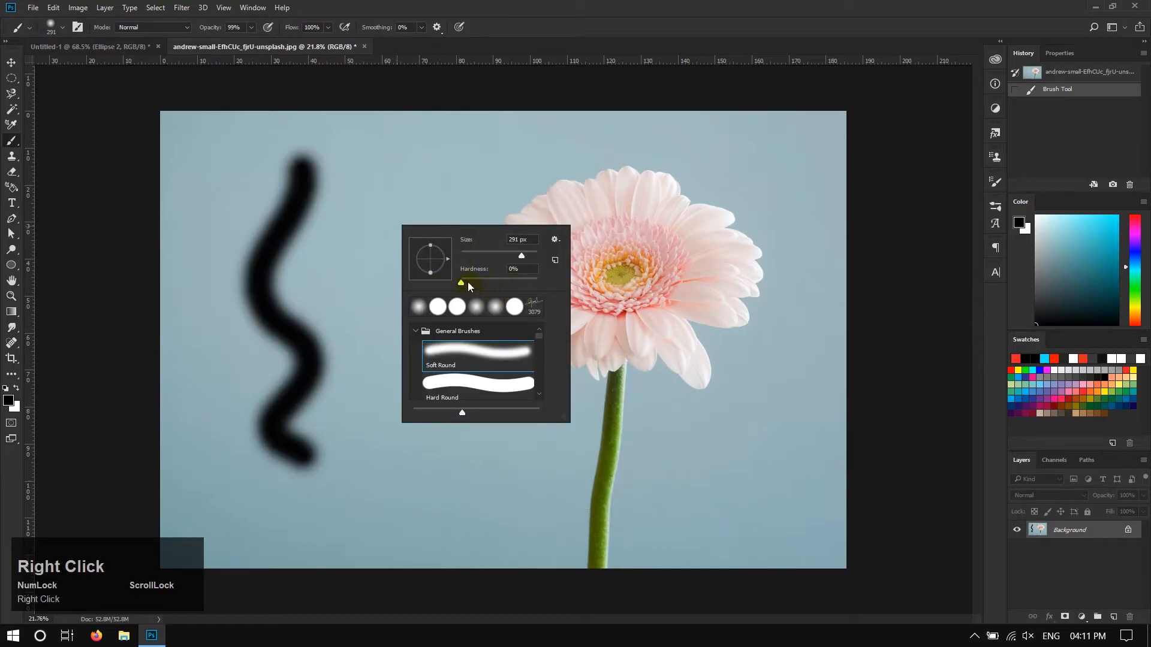
{"action": "left_click_drag", "start_coordinate": [468, 283], "coordinate": [568, 280]}
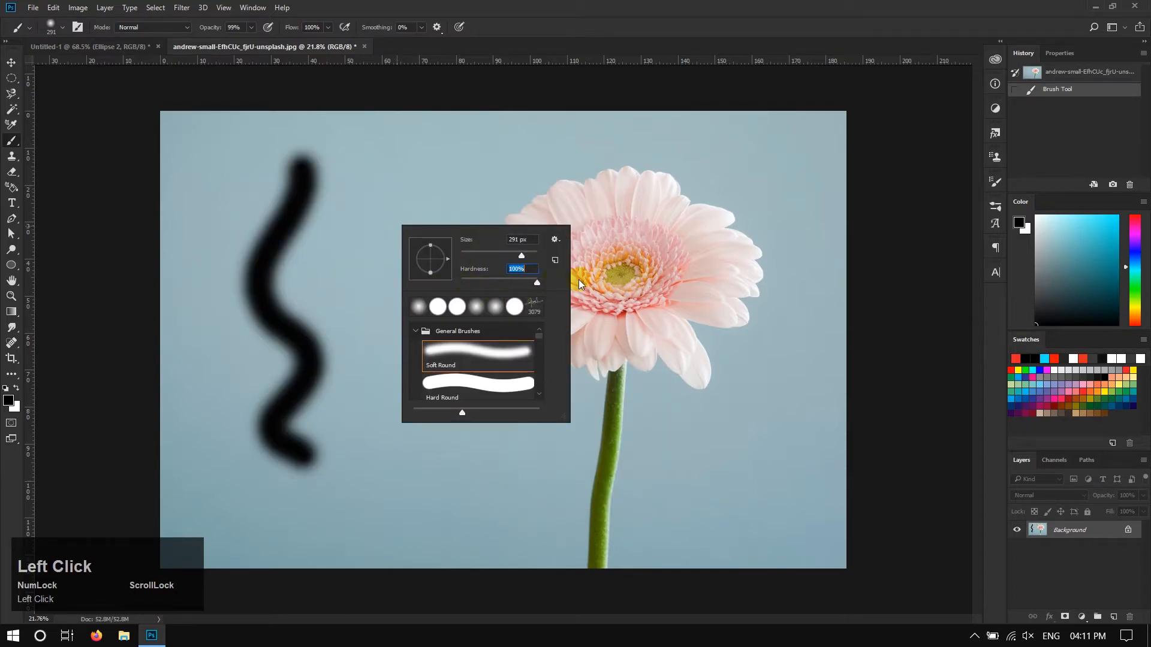
- Paint a hard-edged wavy black stroke beside the soft one, and a curved stroke over the flower with the Soft Round Pressure Opacity brush
{"action": "left_click", "coordinate": [383, 167]}
{"action": "mouse_move", "coordinate": [383, 168]}
{"action": "left_mouse_down"}
{"action": "mouse_move", "coordinate": [358, 284]}
{"action": "mouse_move", "coordinate": [405, 351]}
{"action": "mouse_move", "coordinate": [384, 425]}
{"action": "mouse_move", "coordinate": [399, 459]}
{"action": "left_mouse_up"}
{"action": "right_click", "coordinate": [510, 310]}
{"action": "scroll", "coordinate": [590, 441], "scroll_direction": "down", "scroll_amount": 3}
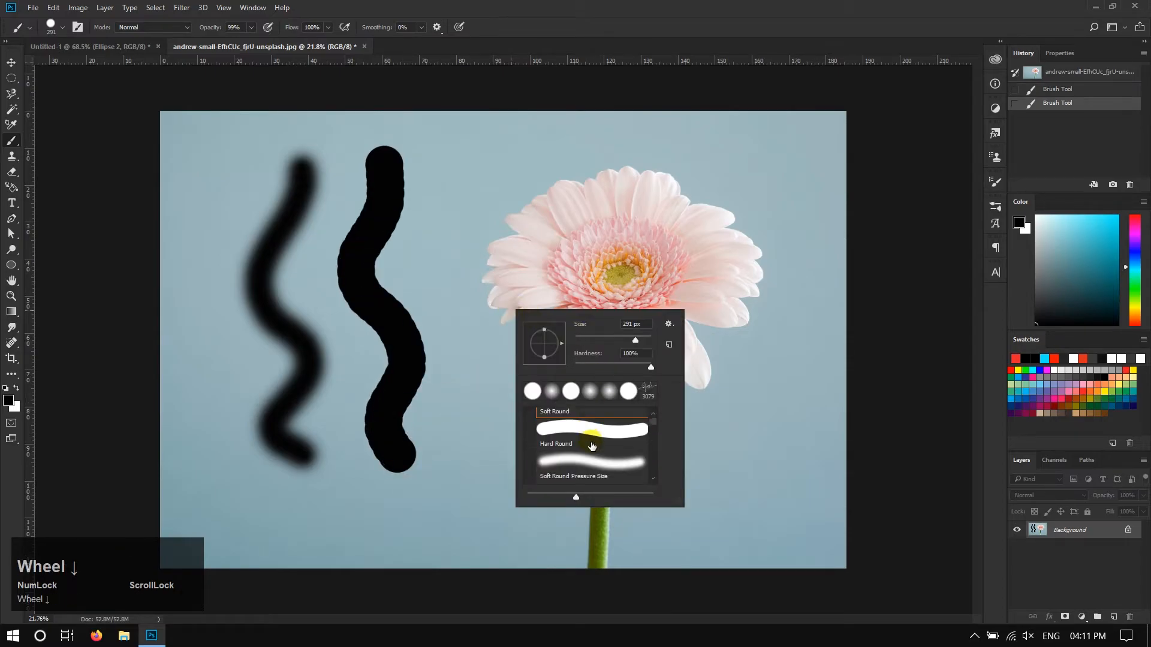
{"action": "scroll", "coordinate": [587, 458], "scroll_direction": "down", "scroll_amount": 3}
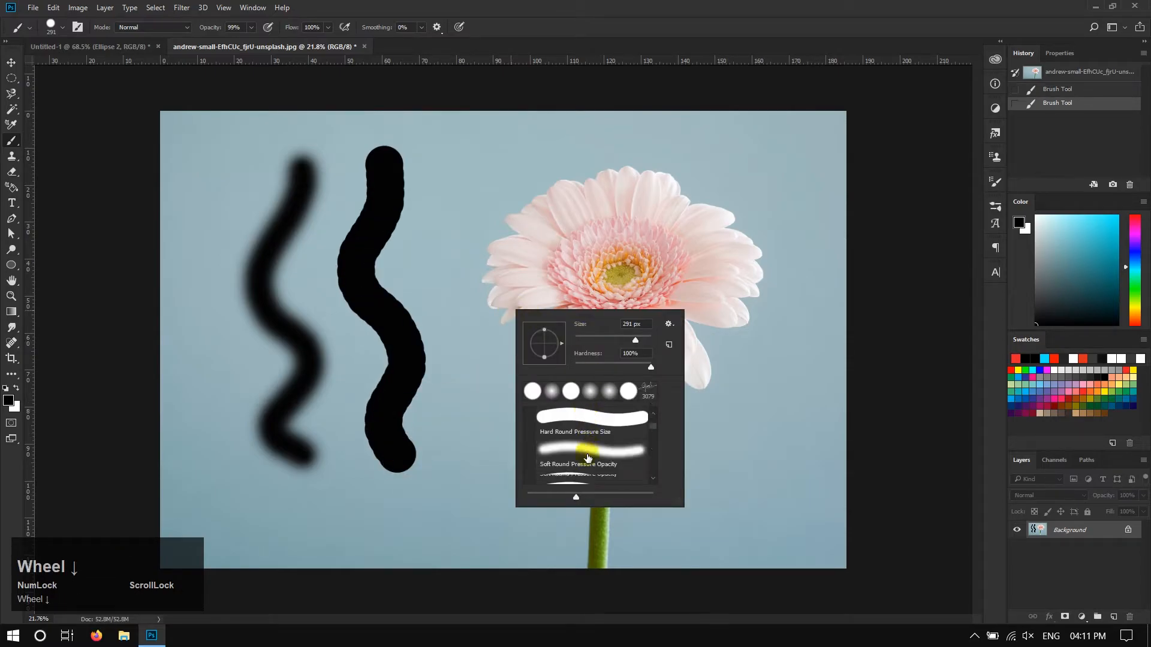
{"action": "left_click", "coordinate": [609, 431]}
{"action": "mouse_move", "coordinate": [515, 192]}
{"action": "left_mouse_down"}
{"action": "mouse_move", "coordinate": [638, 230]}
{"action": "mouse_move", "coordinate": [616, 407]}
{"action": "left_mouse_up"}
- Set the brush size to 322 px, lower its opacity, and paint a long semi-transparent stroke winding across the background
{"action": "right_click", "coordinate": [501, 269]}
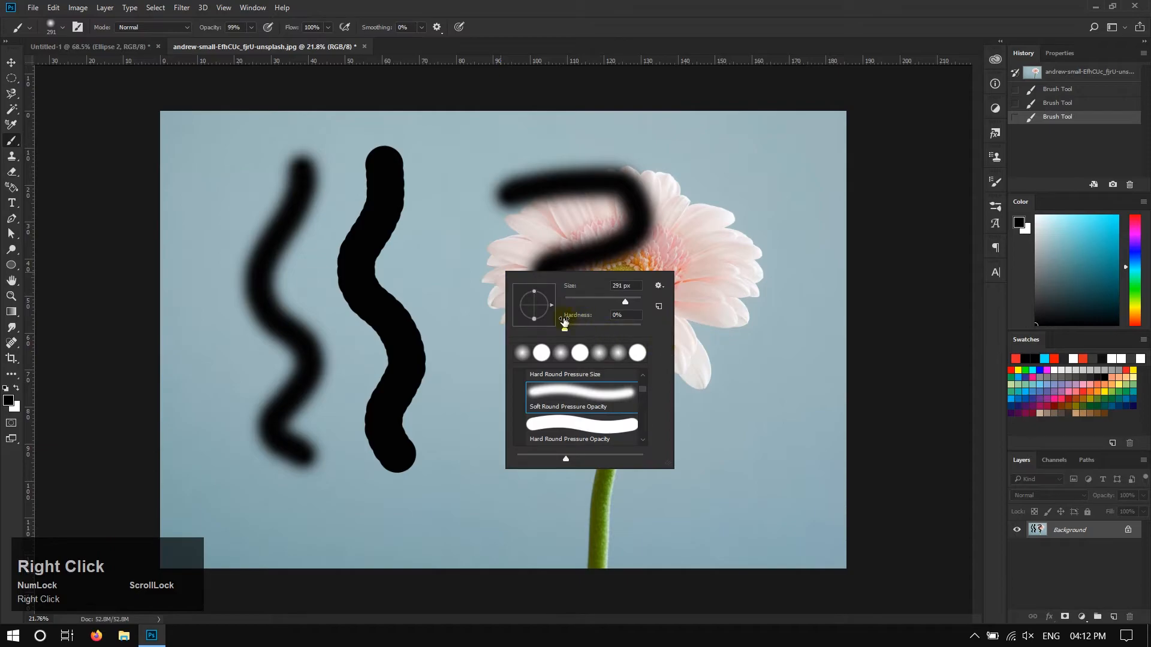
{"action": "left_click_drag", "start_coordinate": [624, 302], "coordinate": [627, 302]}
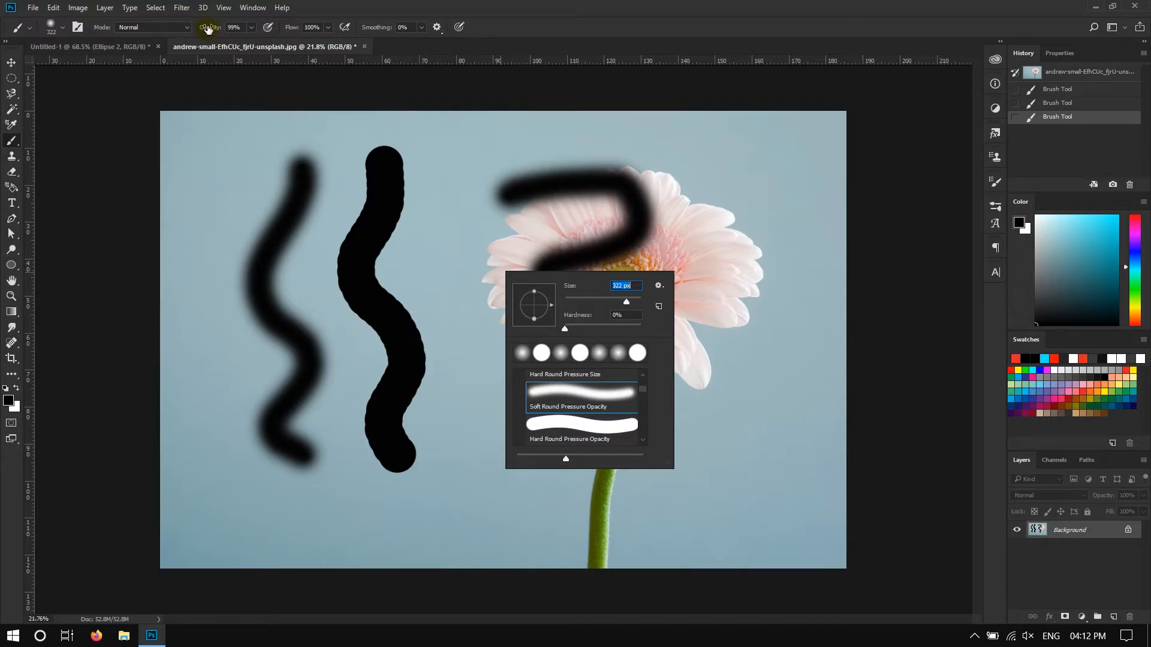
{"action": "left_click_drag", "start_coordinate": [208, 28], "coordinate": [197, 27]}
{"action": "mouse_move", "coordinate": [204, 141]}
{"action": "left_mouse_down"}
{"action": "mouse_move", "coordinate": [187, 398]}
{"action": "mouse_move", "coordinate": [222, 497]}
{"action": "left_mouse_up"}
{"action": "mouse_move", "coordinate": [284, 527]}
{"action": "left_mouse_down"}
{"action": "mouse_move", "coordinate": [374, 297]}
{"action": "mouse_move", "coordinate": [455, 325]}
{"action": "mouse_move", "coordinate": [401, 427]}
{"action": "mouse_move", "coordinate": [506, 460]}
{"action": "mouse_move", "coordinate": [521, 523]}
{"action": "mouse_move", "coordinate": [323, 526]}
{"action": "mouse_move", "coordinate": [327, 552]}
{"action": "left_mouse_up"}
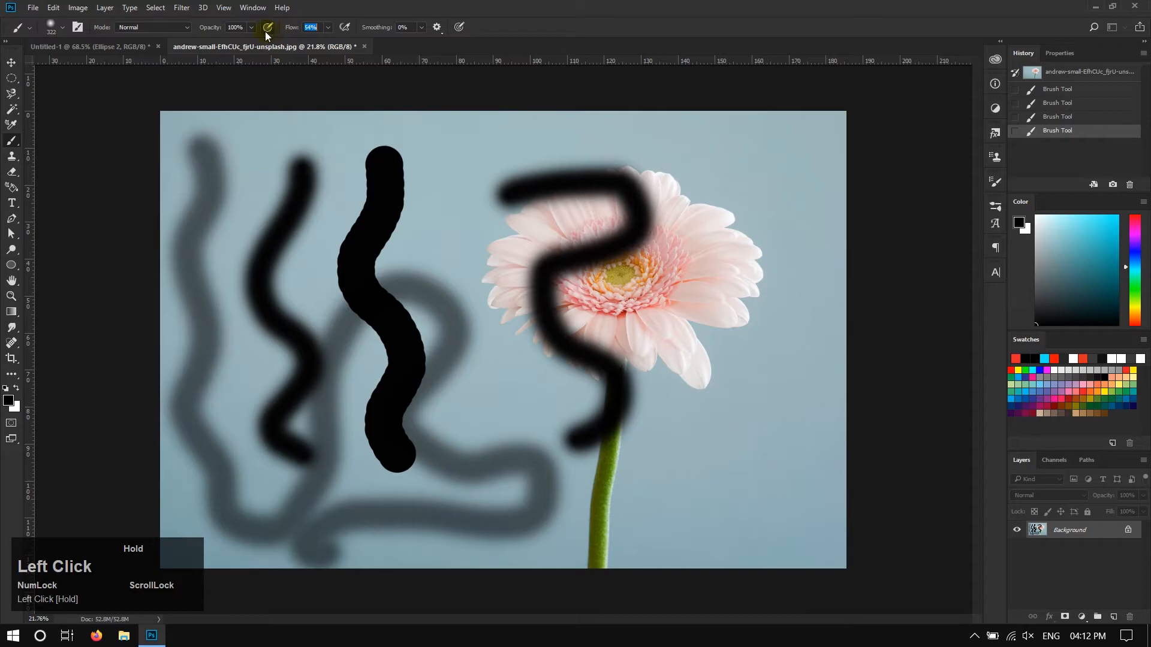
- Paint overlapping black strokes beside the flower at 54% flow, and a faint horizontal stroke above it at 5% flow
{"action": "mouse_move", "coordinate": [758, 139]}
{"action": "left_mouse_down"}
{"action": "mouse_move", "coordinate": [785, 231]}
{"action": "mouse_move", "coordinate": [775, 314]}
{"action": "mouse_move", "coordinate": [758, 414]}
{"action": "mouse_move", "coordinate": [713, 448]}
{"action": "left_mouse_up"}
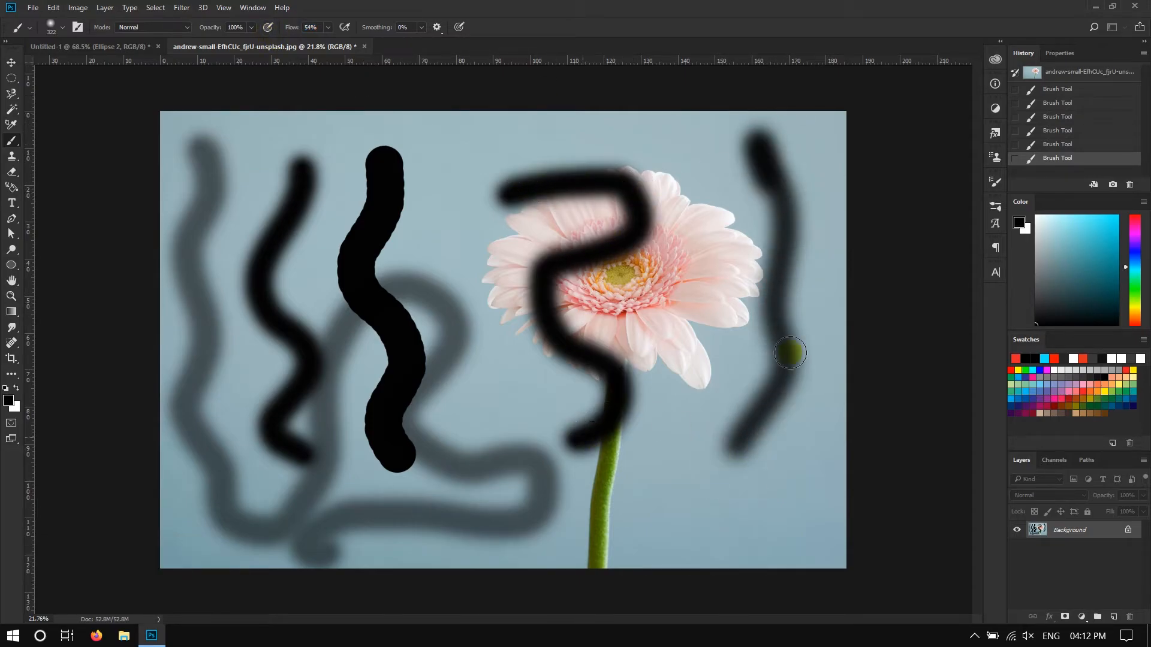
{"action": "mouse_move", "coordinate": [763, 146]}
{"action": "left_mouse_down"}
{"action": "mouse_move", "coordinate": [778, 190]}
{"action": "mouse_move", "coordinate": [723, 443]}
{"action": "left_mouse_up"}
{"action": "mouse_move", "coordinate": [761, 185]}
{"action": "left_mouse_down"}
{"action": "mouse_move", "coordinate": [781, 224]}
{"action": "mouse_move", "coordinate": [766, 403]}
{"action": "mouse_move", "coordinate": [725, 440]}
{"action": "left_mouse_up"}
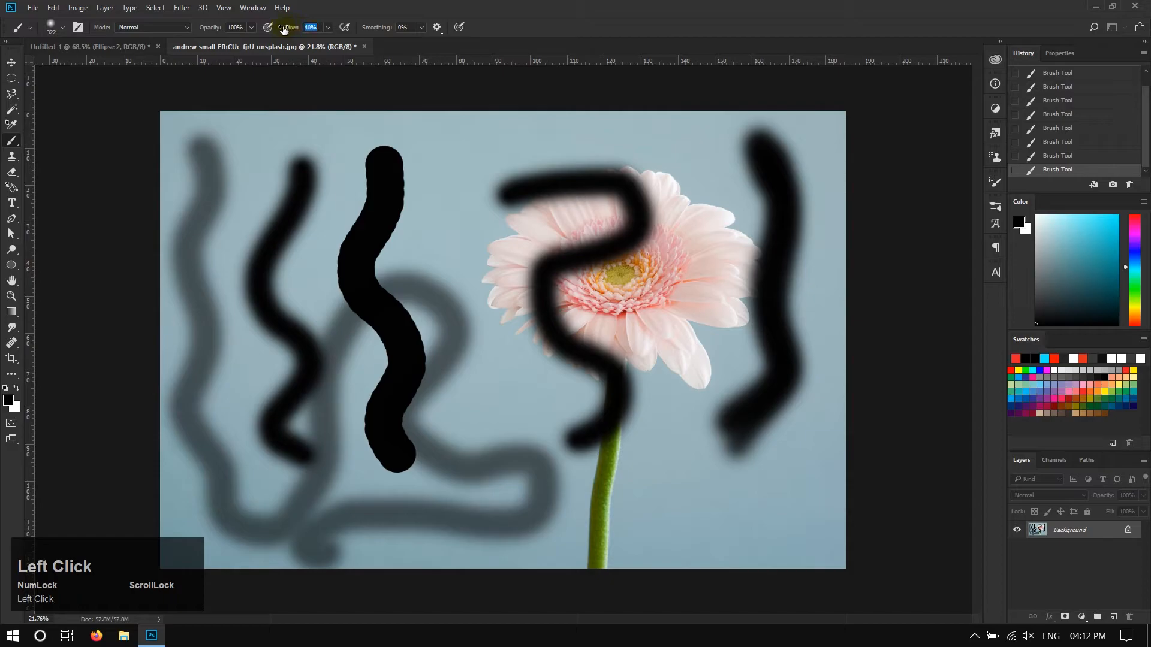
{"action": "mouse_move", "coordinate": [510, 108]}
{"action": "left_mouse_down"}
{"action": "mouse_move", "coordinate": [426, 133]}
{"action": "mouse_move", "coordinate": [633, 132]}
{"action": "mouse_move", "coordinate": [406, 128]}
{"action": "mouse_move", "coordinate": [594, 115]}
{"action": "left_mouse_up"}
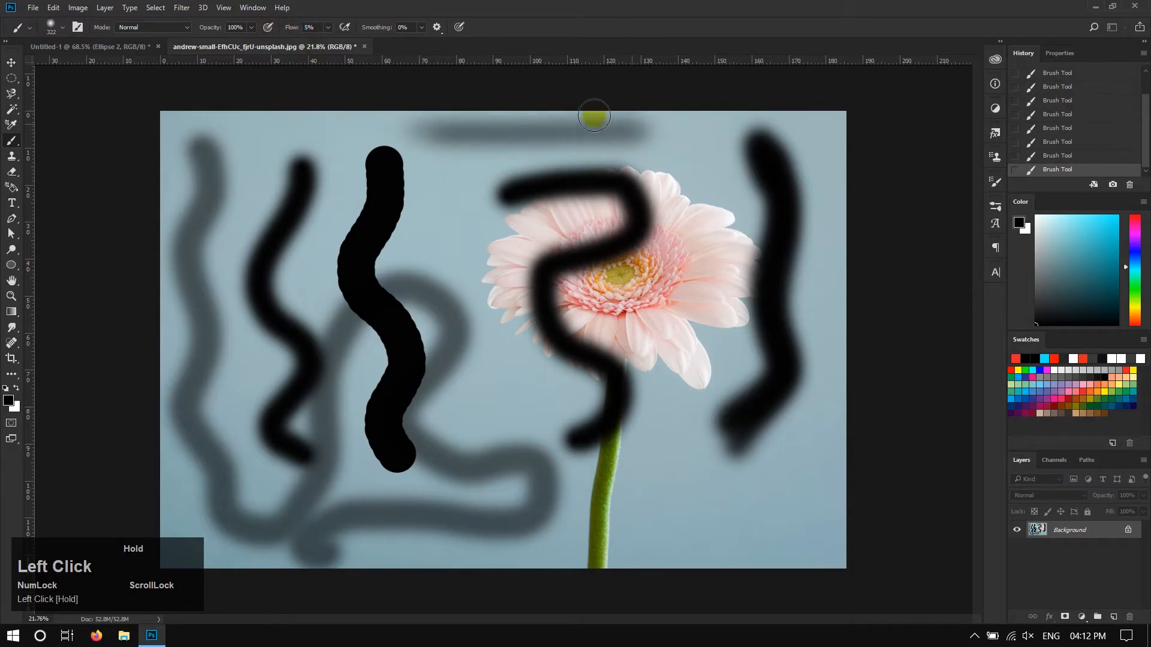
- Revert the photo, set flow and smoothing to 100%, and paint thick hard-edged zigzag strokes on the background and over the flower
{"action": "left_click", "coordinate": [320, 29]}
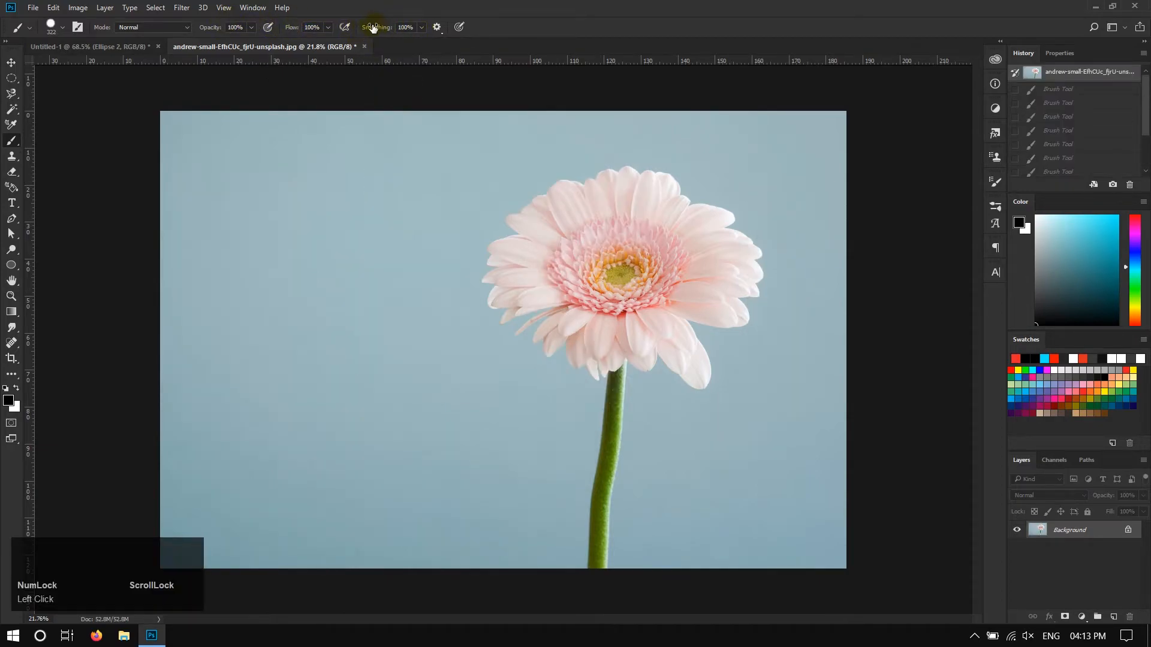
{"action": "left_click_drag", "start_coordinate": [376, 27], "coordinate": [395, 27]}
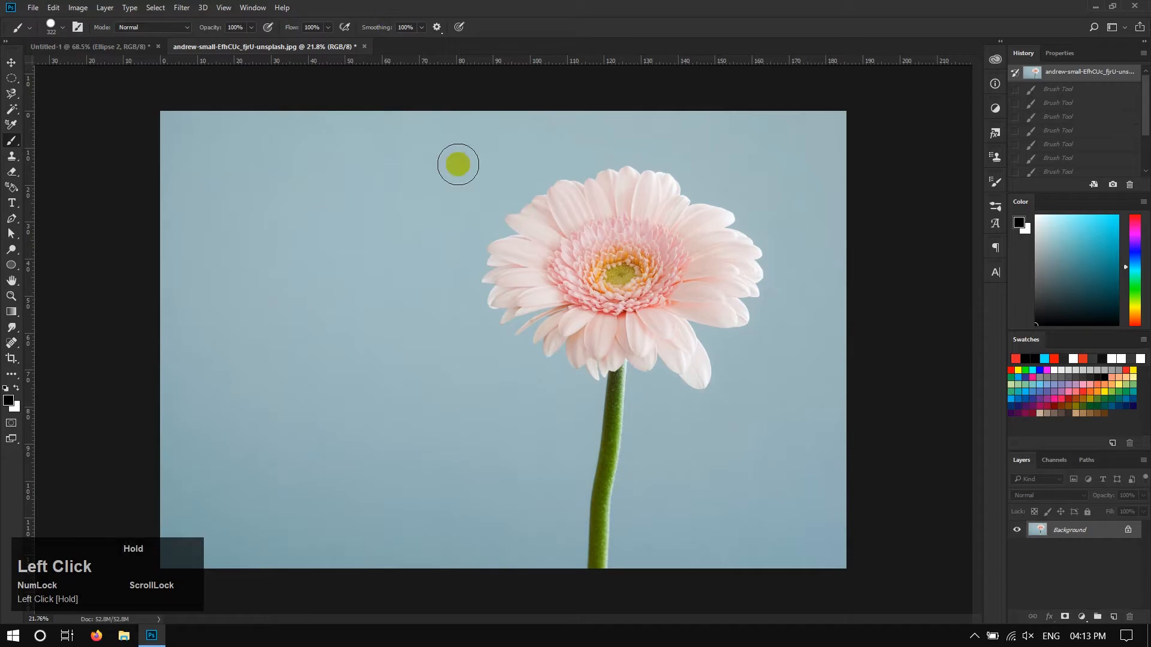
{"action": "mouse_move", "coordinate": [341, 150]}
{"action": "left_mouse_down"}
{"action": "mouse_move", "coordinate": [449, 221]}
{"action": "mouse_move", "coordinate": [295, 313]}
{"action": "mouse_move", "coordinate": [436, 397]}
{"action": "mouse_move", "coordinate": [459, 435]}
{"action": "mouse_move", "coordinate": [301, 488]}
{"action": "mouse_move", "coordinate": [343, 522]}
{"action": "mouse_move", "coordinate": [515, 523]}
{"action": "left_mouse_up"}
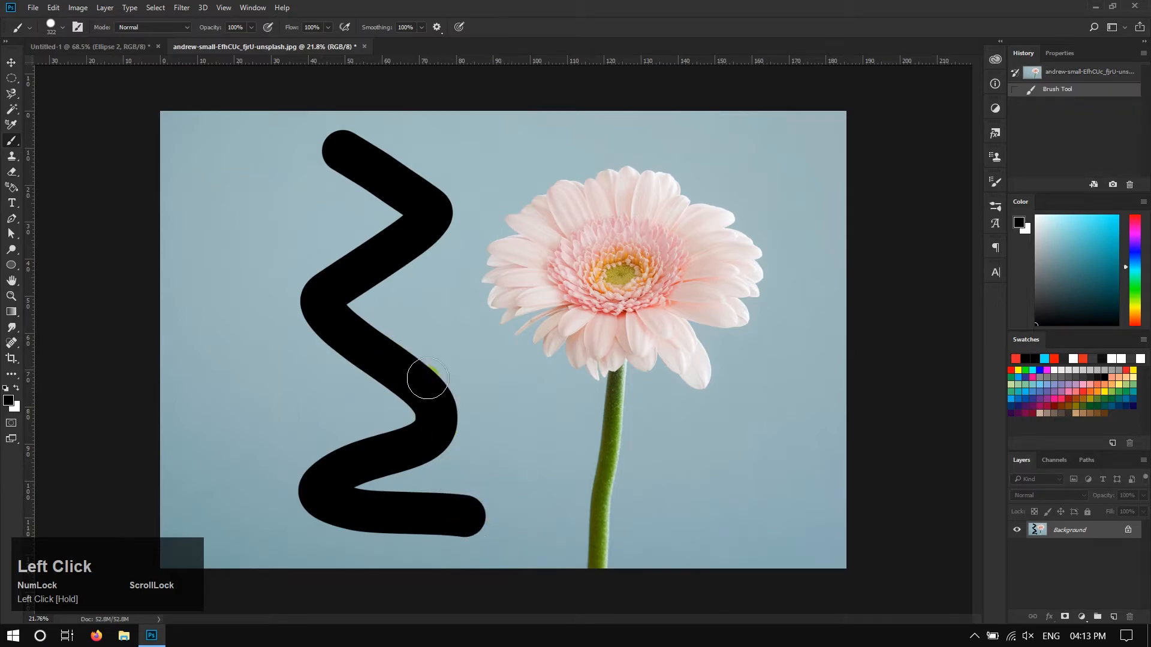
{"action": "mouse_move", "coordinate": [568, 121]}
{"action": "left_mouse_down"}
{"action": "mouse_move", "coordinate": [646, 249]}
{"action": "mouse_move", "coordinate": [585, 304]}
{"action": "mouse_move", "coordinate": [673, 376]}
{"action": "mouse_move", "coordinate": [547, 411]}
{"action": "mouse_move", "coordinate": [677, 517]}
{"action": "mouse_move", "coordinate": [629, 503]}
{"action": "left_mouse_up"}
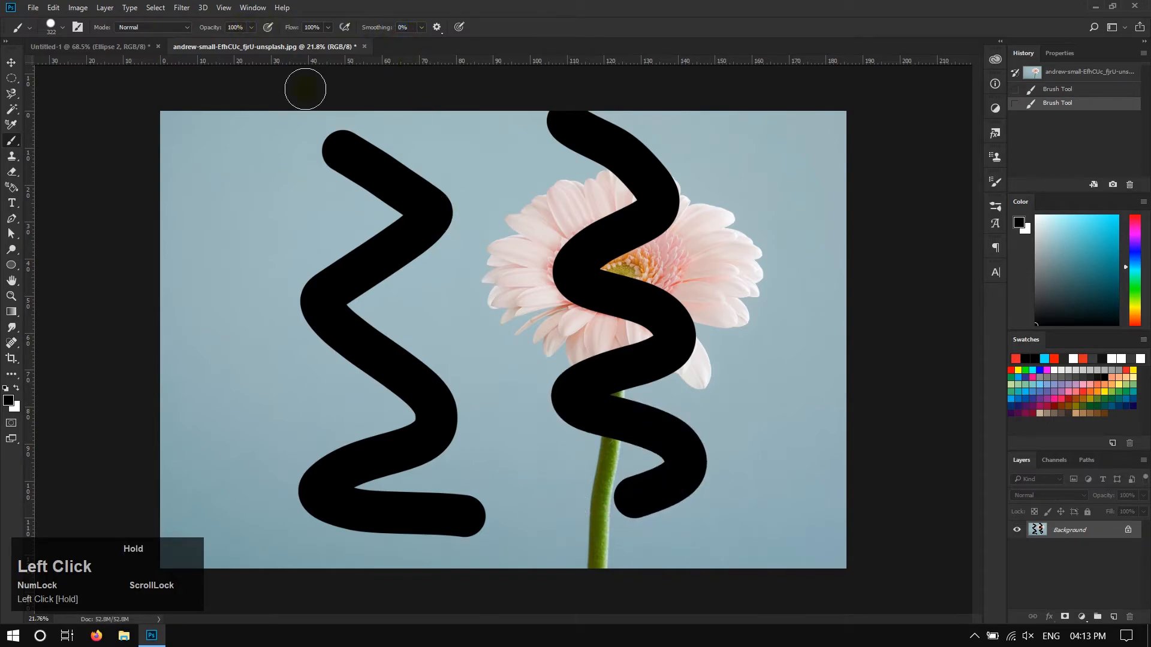
- Set the brush smoothing to 0% and paint several more freehand black strokes down the photo
{"action": "mouse_move", "coordinate": [455, 134]}
{"action": "left_mouse_down"}
{"action": "mouse_move", "coordinate": [572, 174]}
{"action": "mouse_move", "coordinate": [437, 255]}
{"action": "mouse_move", "coordinate": [509, 308]}
{"action": "mouse_move", "coordinate": [507, 388]}
{"action": "mouse_move", "coordinate": [424, 433]}
{"action": "left_mouse_up"}
{"action": "mouse_move", "coordinate": [725, 127]}
{"action": "left_mouse_down"}
{"action": "mouse_move", "coordinate": [821, 191]}
{"action": "mouse_move", "coordinate": [712, 241]}
{"action": "mouse_move", "coordinate": [806, 217]}
{"action": "mouse_move", "coordinate": [636, 284]}
{"action": "mouse_move", "coordinate": [616, 365]}
{"action": "mouse_move", "coordinate": [670, 439]}
{"action": "mouse_move", "coordinate": [637, 426]}
{"action": "left_mouse_up"}
{"action": "mouse_move", "coordinate": [246, 123]}
{"action": "left_mouse_down"}
{"action": "mouse_move", "coordinate": [227, 455]}
{"action": "mouse_move", "coordinate": [226, 497]}
{"action": "left_mouse_up"}
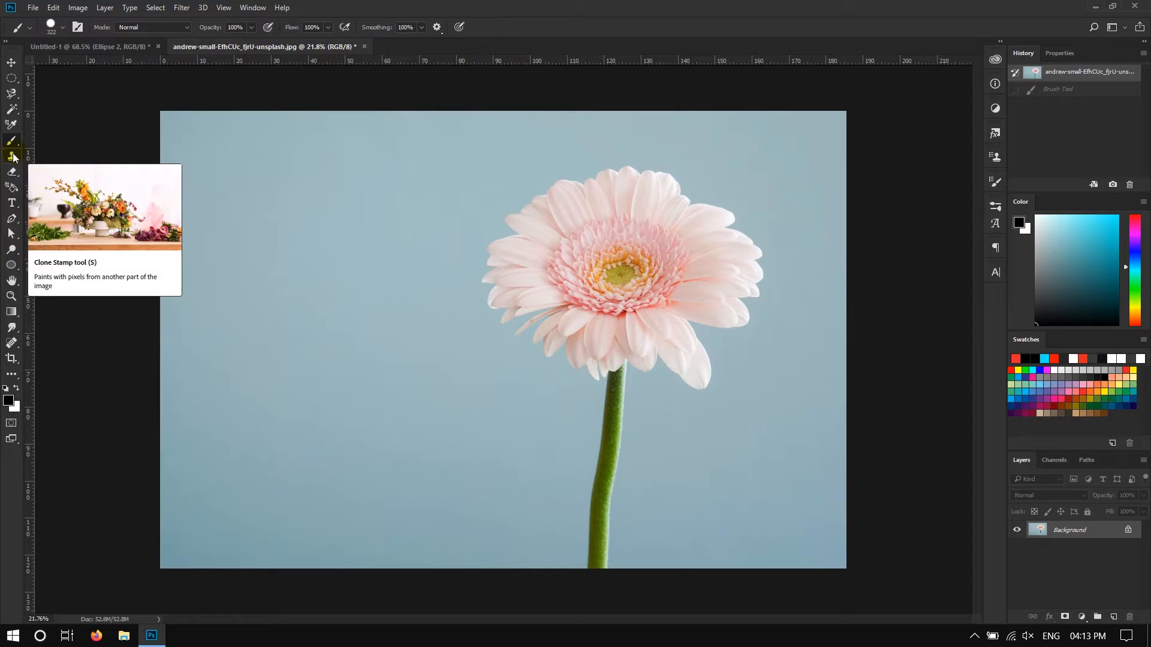
- Try to use the Clone Stamp on the flower's centre without a defined source point
{"action": "left_click", "coordinate": [13, 157]}
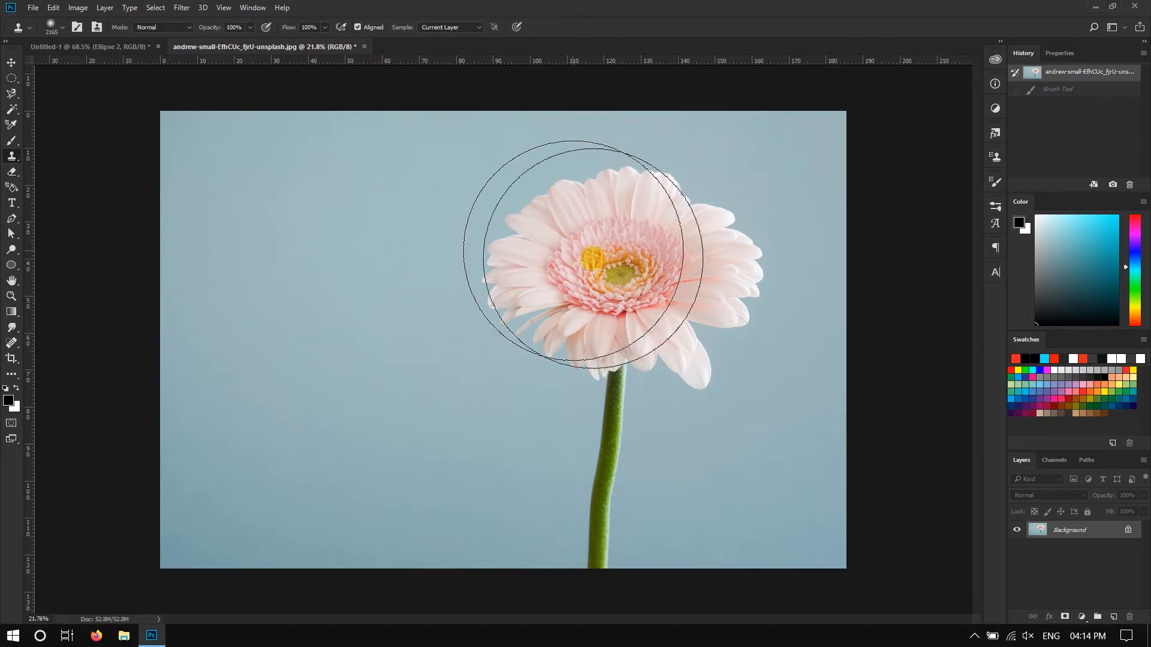
{"action": "left_click", "coordinate": [620, 266]}
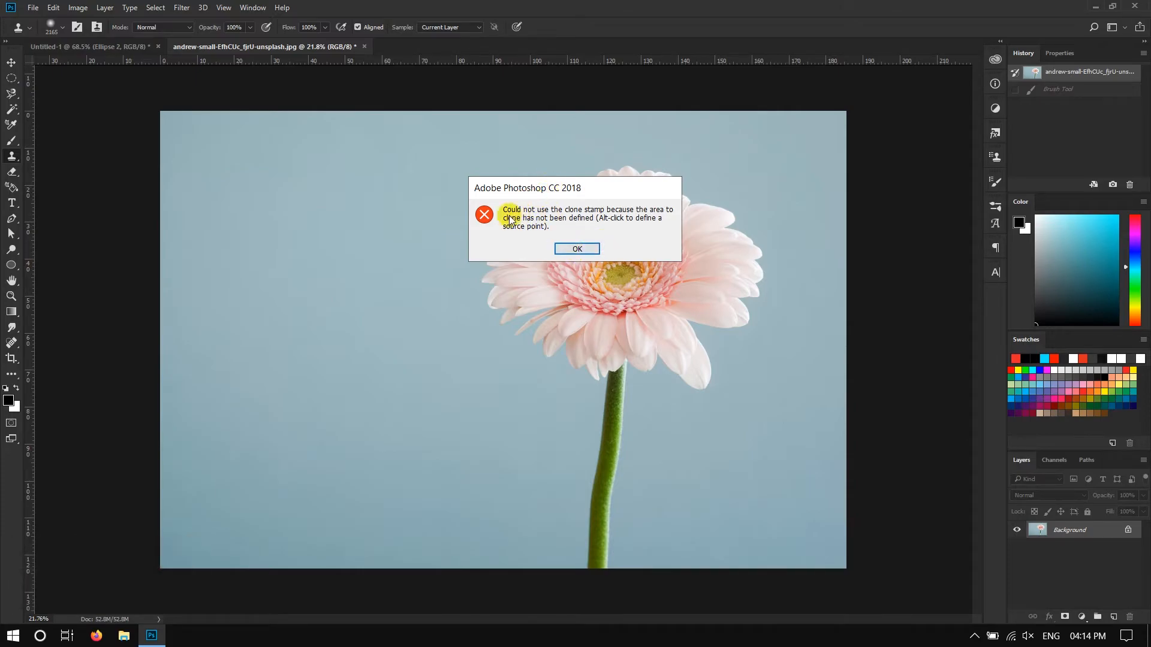
{"action": "left_click", "coordinate": [576, 249]}
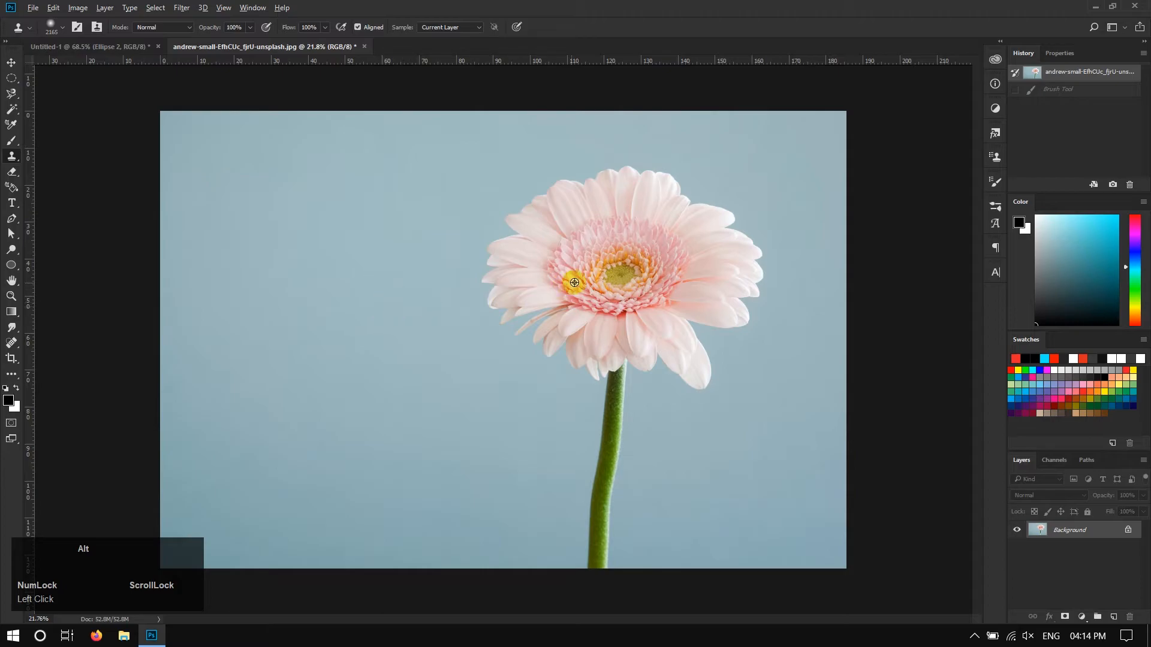
- Sample the flower's centre with the Clone Stamp, paint a second flower onto the empty background, and revert the photo
{"action": "left_click", "coordinate": [621, 275], "text": "alt"}
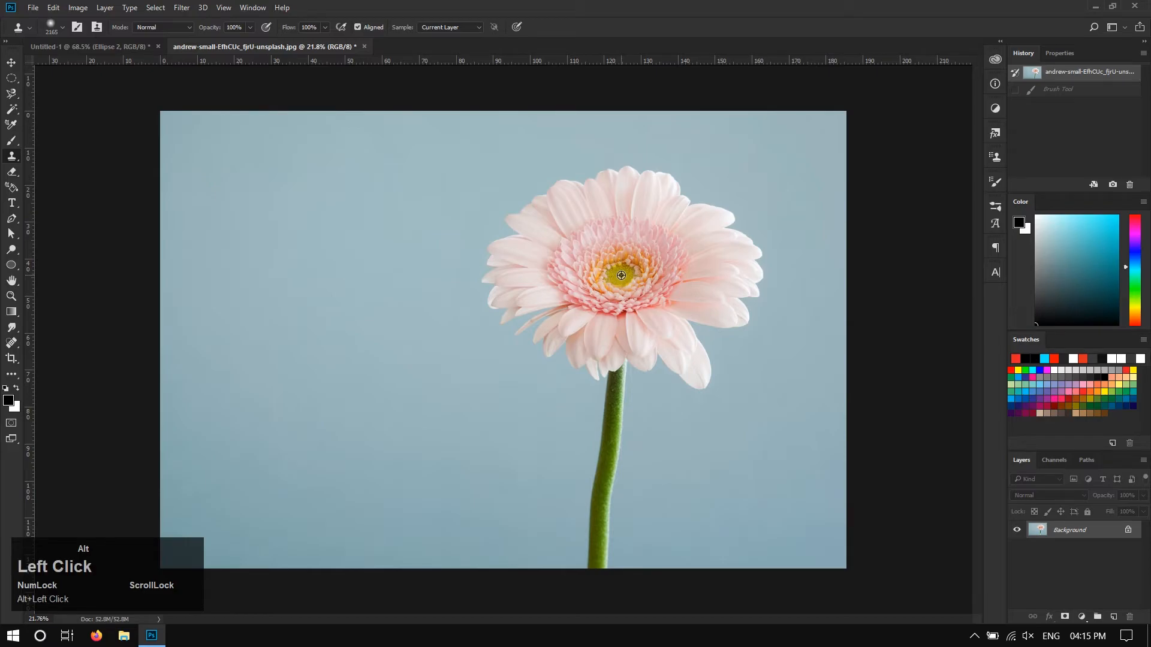
{"action": "mouse_move", "coordinate": [620, 278]}
{"action": "left_mouse_down"}
{"action": "mouse_move", "coordinate": [284, 276]}
{"action": "mouse_move", "coordinate": [280, 257]}
{"action": "mouse_move", "coordinate": [357, 221]}
{"action": "mouse_move", "coordinate": [380, 232]}
{"action": "mouse_move", "coordinate": [327, 268]}
{"action": "mouse_move", "coordinate": [350, 308]}
{"action": "mouse_move", "coordinate": [327, 323]}
{"action": "mouse_move", "coordinate": [343, 345]}
{"action": "mouse_move", "coordinate": [320, 357]}
{"action": "mouse_move", "coordinate": [317, 380]}
{"action": "mouse_move", "coordinate": [249, 342]}
{"action": "mouse_move", "coordinate": [215, 230]}
{"action": "mouse_move", "coordinate": [195, 222]}
{"action": "mouse_move", "coordinate": [213, 317]}
{"action": "mouse_move", "coordinate": [276, 250]}
{"action": "mouse_move", "coordinate": [296, 368]}
{"action": "mouse_move", "coordinate": [285, 463]}
{"action": "mouse_move", "coordinate": [273, 318]}
{"action": "mouse_move", "coordinate": [269, 338]}
{"action": "mouse_move", "coordinate": [282, 449]}
{"action": "mouse_move", "coordinate": [284, 287]}
{"action": "mouse_move", "coordinate": [274, 424]}
{"action": "mouse_move", "coordinate": [304, 530]}
{"action": "mouse_move", "coordinate": [292, 556]}
{"action": "mouse_move", "coordinate": [265, 415]}
{"action": "mouse_move", "coordinate": [265, 309]}
{"action": "mouse_move", "coordinate": [243, 248]}
{"action": "mouse_move", "coordinate": [204, 243]}
{"action": "mouse_move", "coordinate": [283, 221]}
{"action": "mouse_move", "coordinate": [388, 215]}
{"action": "mouse_move", "coordinate": [390, 254]}
{"action": "mouse_move", "coordinate": [355, 305]}
{"action": "mouse_move", "coordinate": [327, 394]}
{"action": "mouse_move", "coordinate": [247, 372]}
{"action": "mouse_move", "coordinate": [228, 277]}
{"action": "mouse_move", "coordinate": [182, 264]}
{"action": "mouse_move", "coordinate": [198, 234]}
{"action": "mouse_move", "coordinate": [352, 441]}
{"action": "mouse_move", "coordinate": [326, 526]}
{"action": "mouse_move", "coordinate": [696, 314]}
{"action": "mouse_move", "coordinate": [904, 211]}
{"action": "mouse_move", "coordinate": [341, 269]}
{"action": "left_mouse_up"}
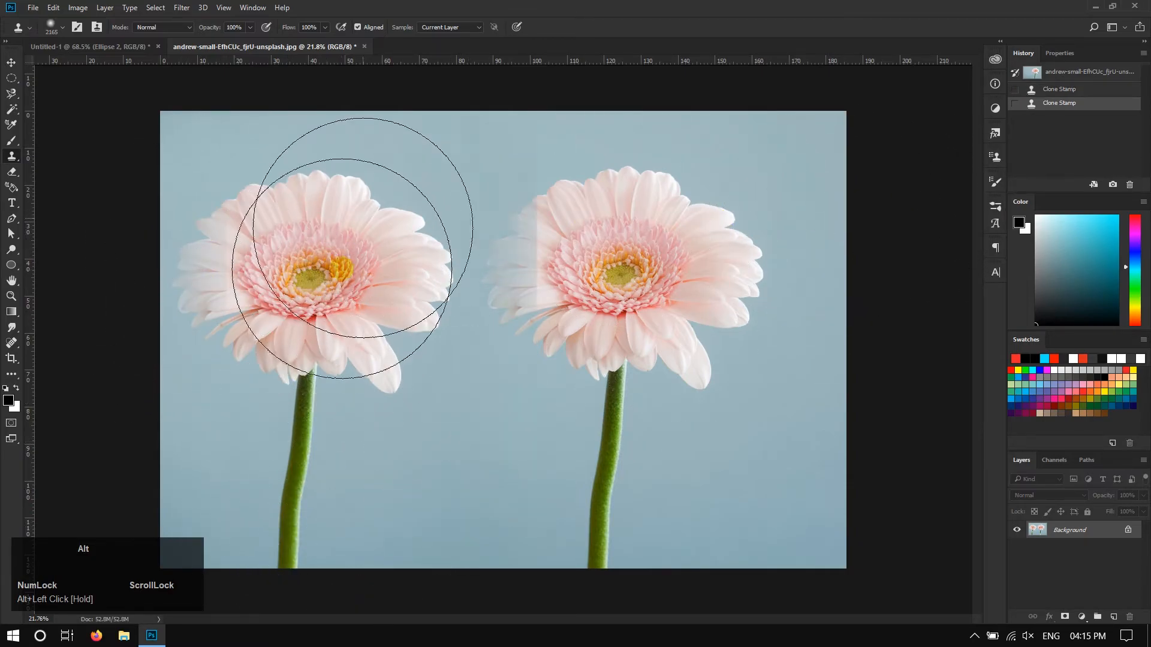
{"action": "left_click", "coordinate": [1079, 72]}
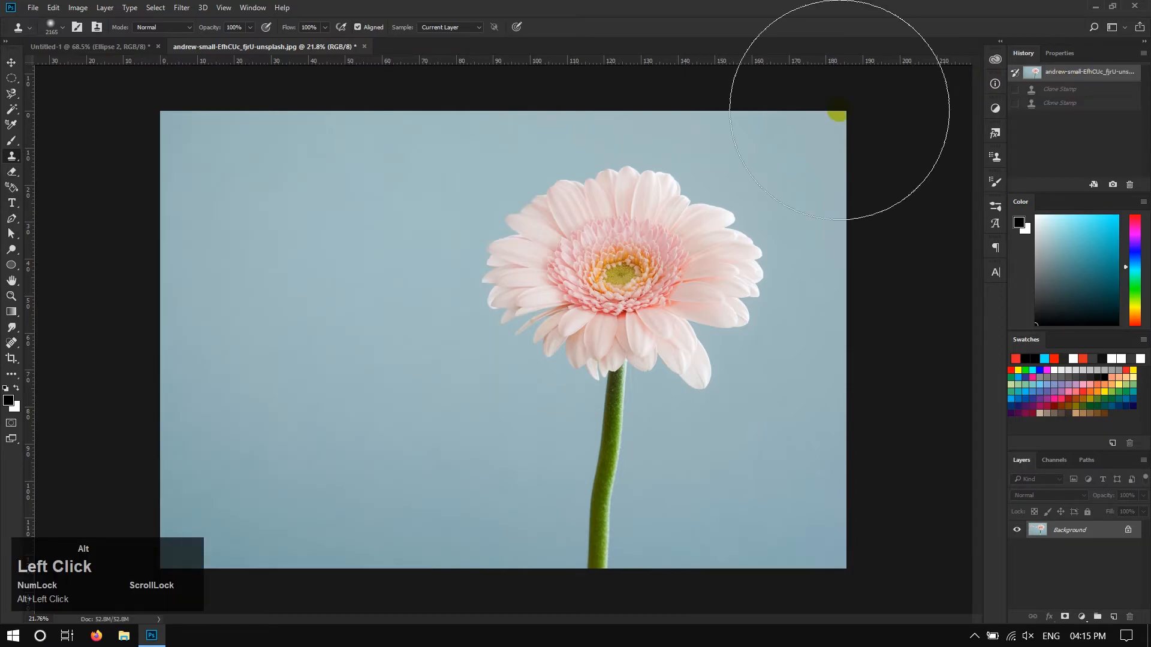
- Erase freehand curved strokes across the background and flower with the Eraser tool, and revert the photo to its original state
{"action": "right_click", "coordinate": [11, 156]}
{"action": "right_click", "coordinate": [11, 172]}
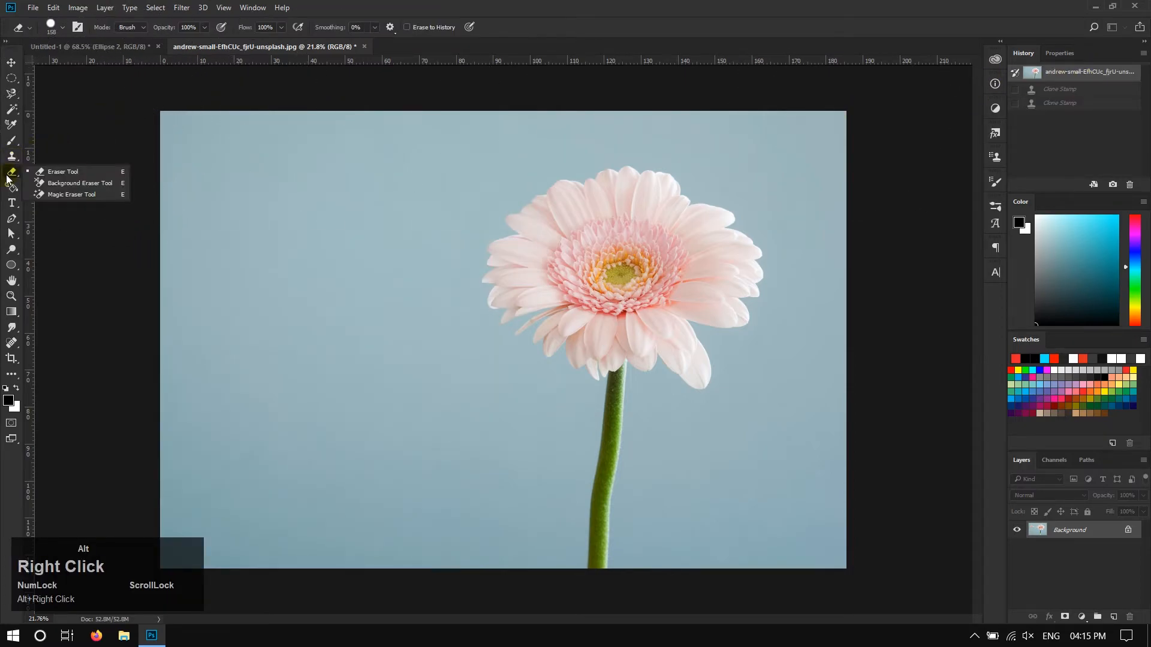
{"action": "left_click", "coordinate": [38, 175], "text": "alt"}
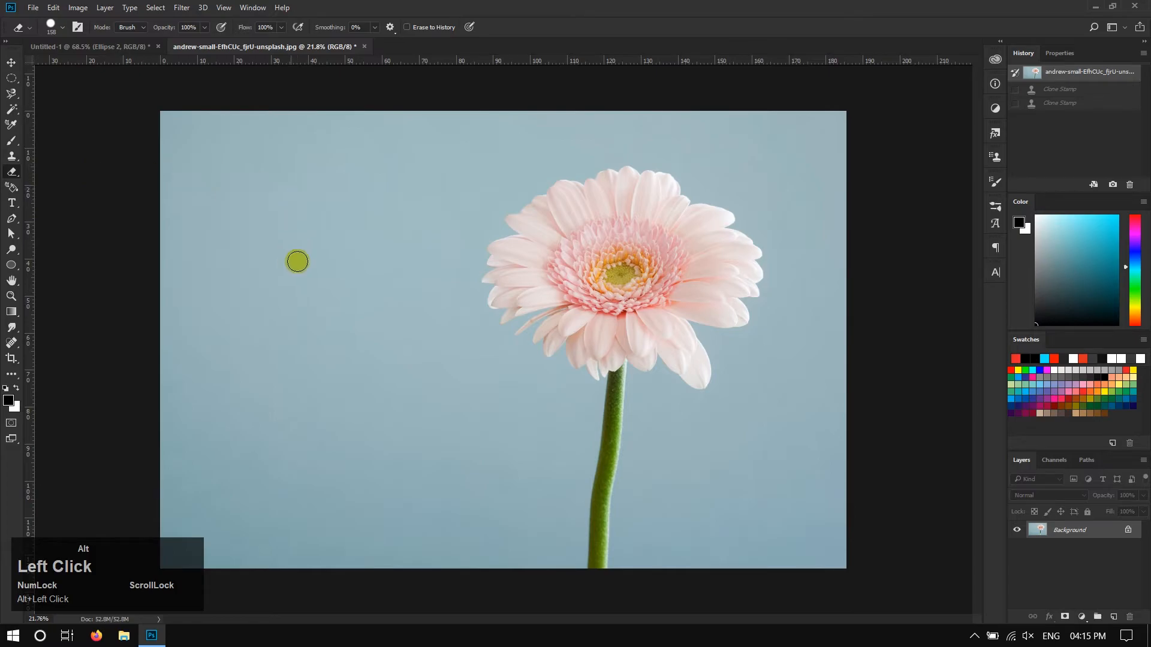
{"action": "mouse_move", "coordinate": [227, 232]}
{"action": "left_mouse_down"}
{"action": "mouse_move", "coordinate": [401, 198]}
{"action": "mouse_move", "coordinate": [232, 272]}
{"action": "mouse_move", "coordinate": [316, 298]}
{"action": "mouse_move", "coordinate": [308, 412]}
{"action": "mouse_move", "coordinate": [599, 237]}
{"action": "mouse_move", "coordinate": [537, 267]}
{"action": "mouse_move", "coordinate": [542, 432]}
{"action": "mouse_move", "coordinate": [617, 381]}
{"action": "left_mouse_up"}
{"action": "mouse_move", "coordinate": [682, 301]}
{"action": "left_mouse_down"}
{"action": "mouse_move", "coordinate": [698, 414]}
{"action": "mouse_move", "coordinate": [464, 497]}
{"action": "mouse_move", "coordinate": [542, 538]}
{"action": "mouse_move", "coordinate": [629, 548]}
{"action": "left_mouse_up"}
{"action": "mouse_move", "coordinate": [461, 241]}
{"action": "left_mouse_down"}
{"action": "mouse_move", "coordinate": [681, 300]}
{"action": "mouse_move", "coordinate": [610, 420]}
{"action": "left_mouse_up"}
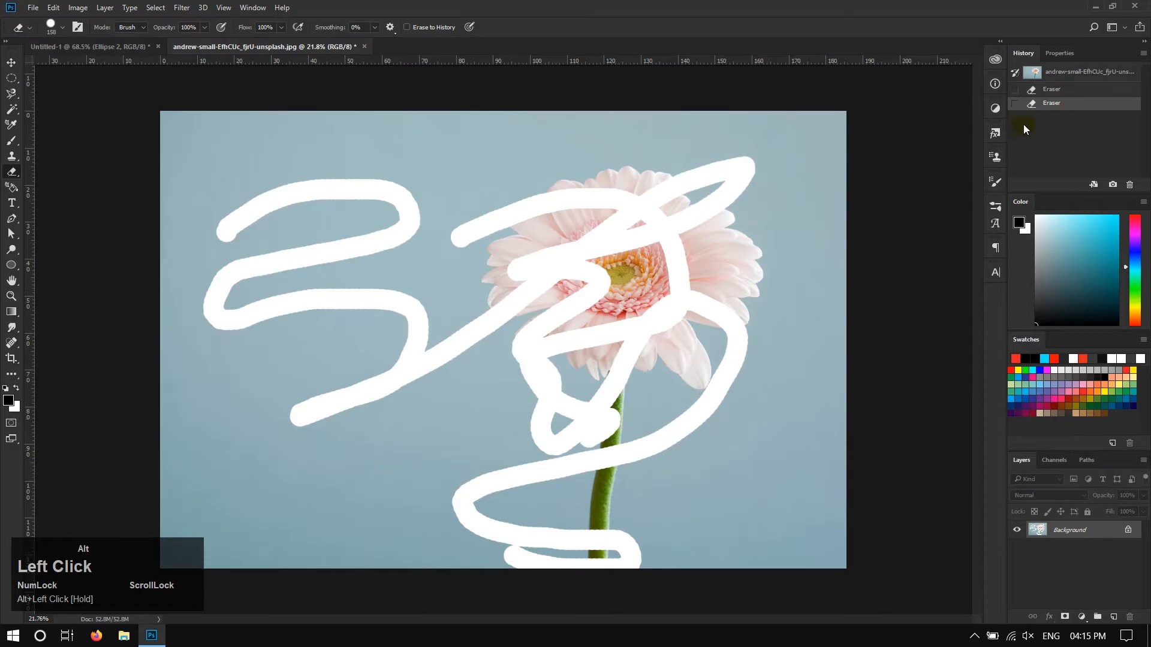
{"action": "left_click", "coordinate": [1041, 71]}
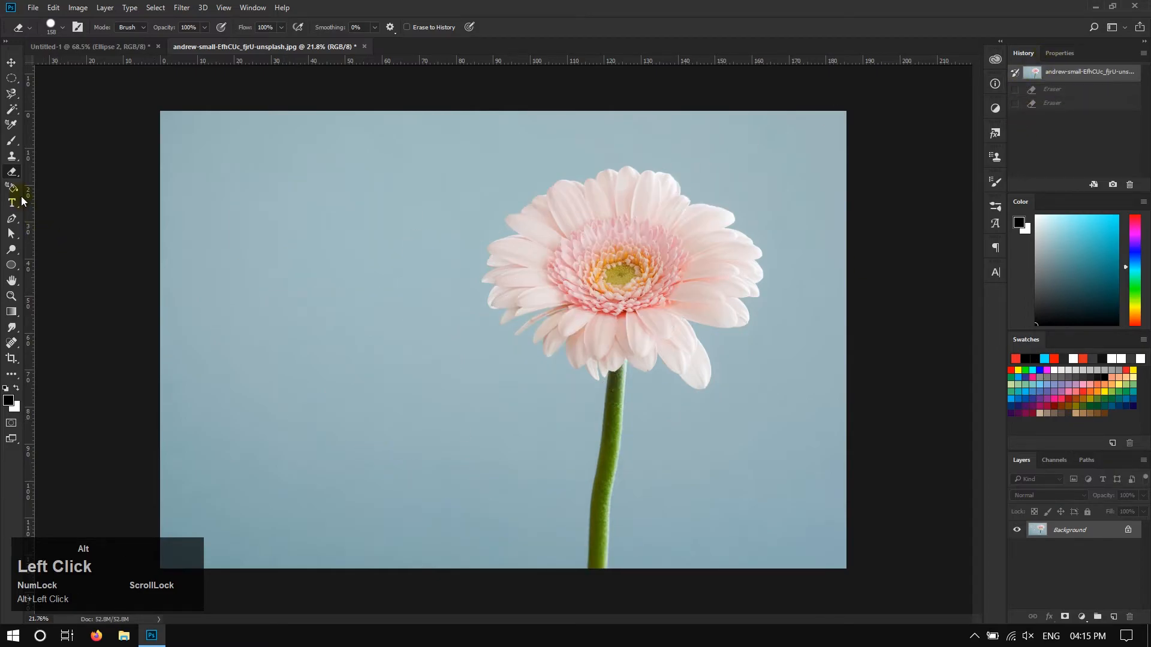
- Erase the blue background above and beside the flower head with the Background Eraser tool, and revert the photo
{"action": "right_click", "coordinate": [12, 172]}
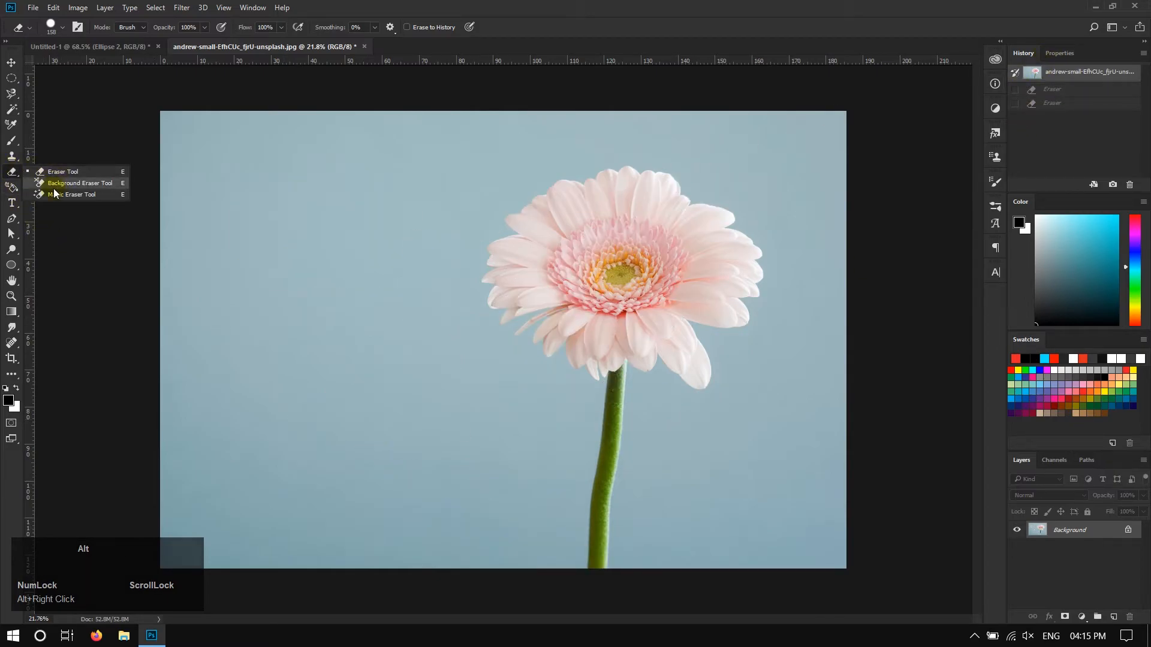
{"action": "left_click", "coordinate": [53, 187]}
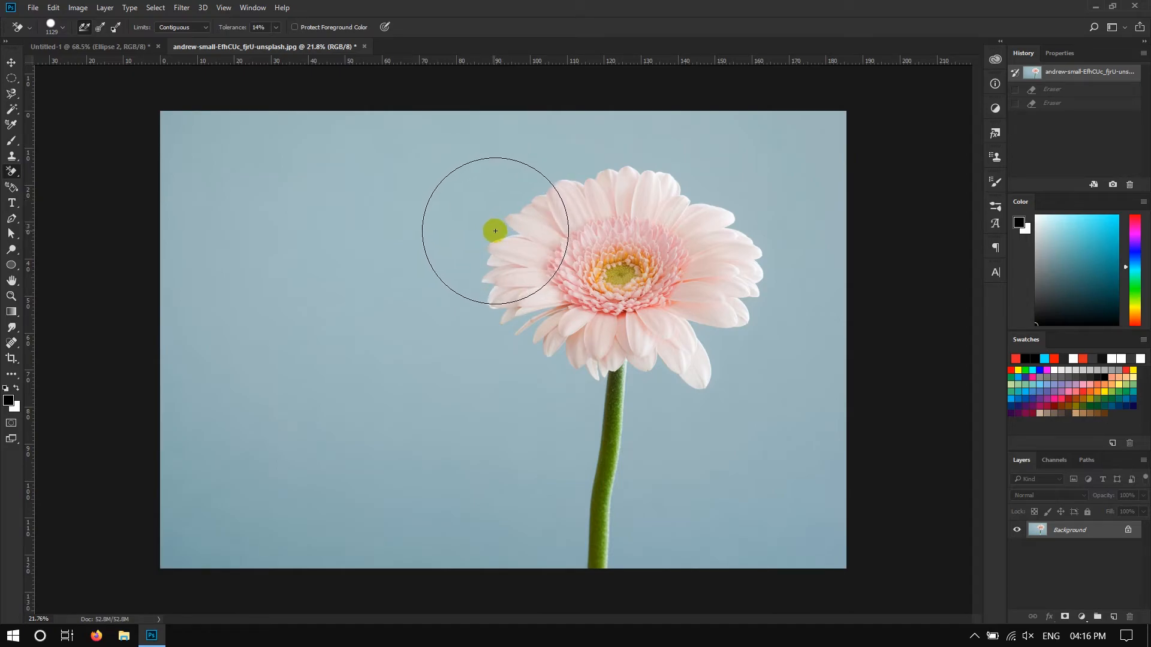
{"action": "left_click", "coordinate": [495, 231]}
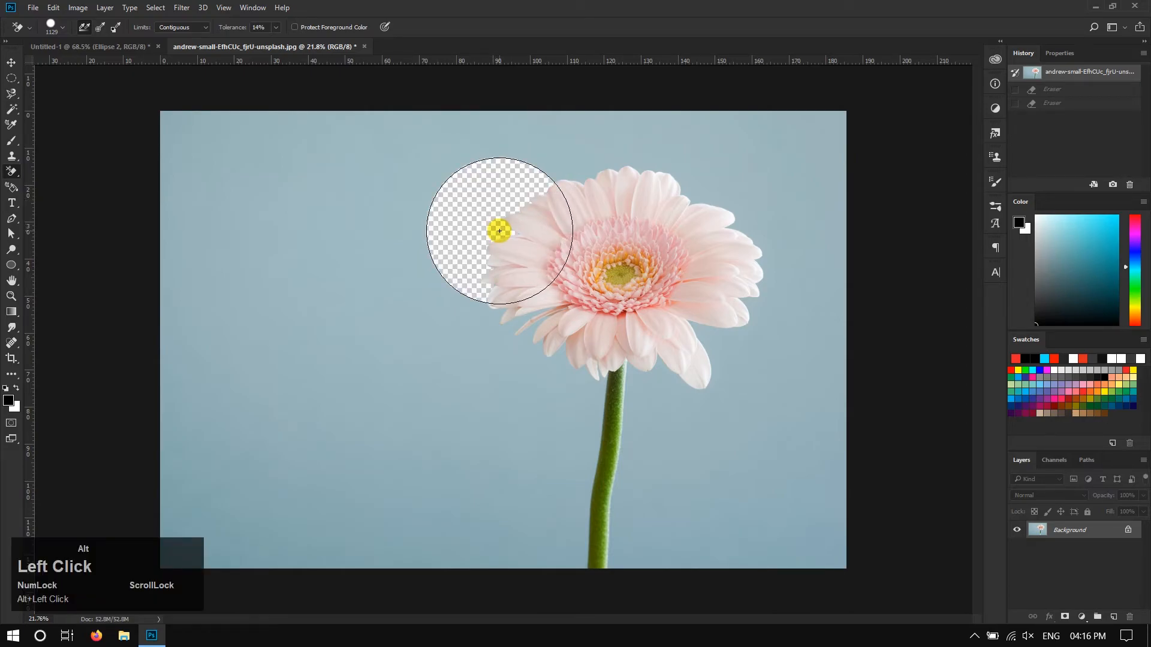
{"action": "left_click", "coordinate": [555, 173]}
{"action": "left_click", "coordinate": [631, 158]}
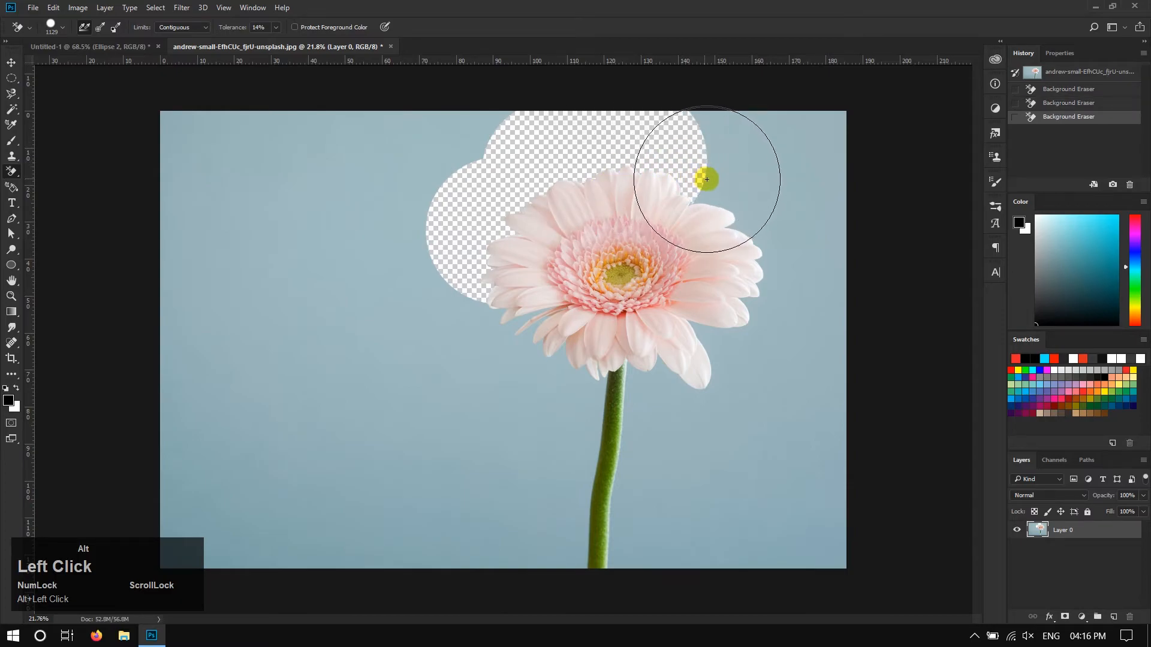
{"action": "left_click", "coordinate": [727, 188]}
{"action": "left_click", "coordinate": [767, 266]}
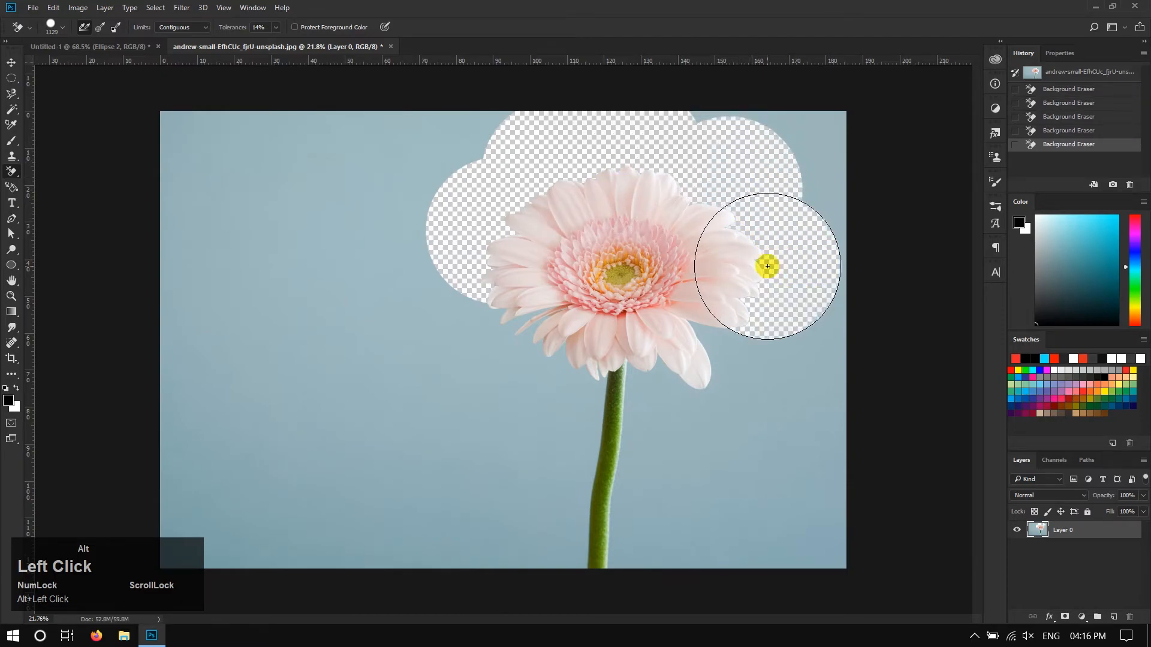
{"action": "left_click", "coordinate": [728, 344]}
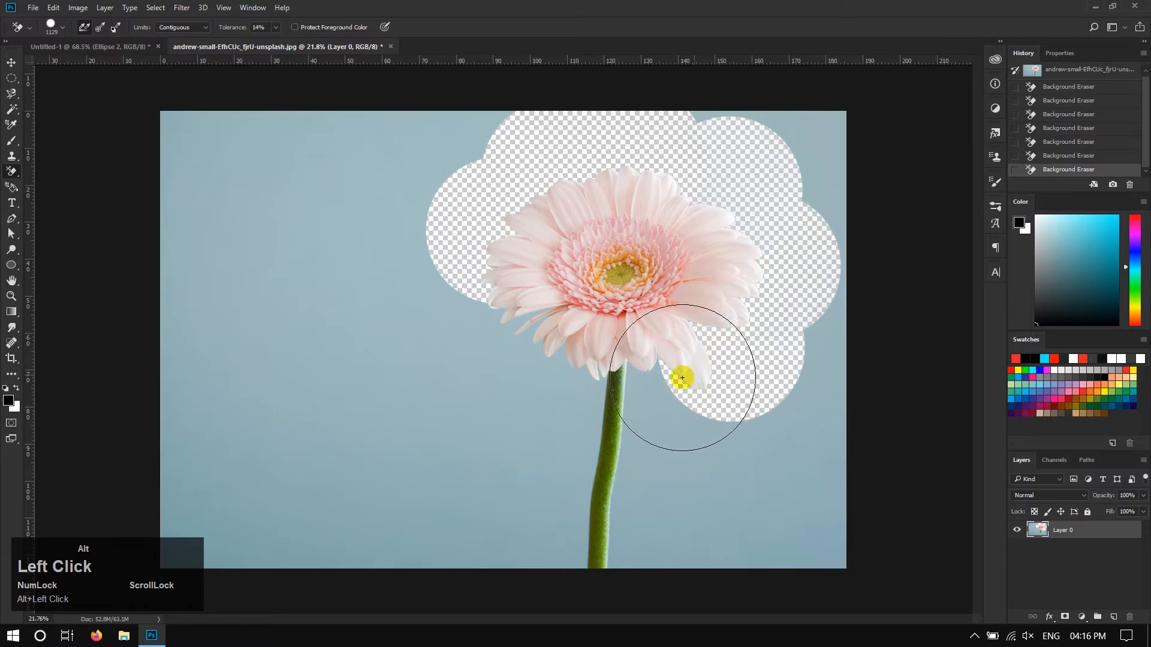
{"action": "left_click", "coordinate": [1032, 71]}
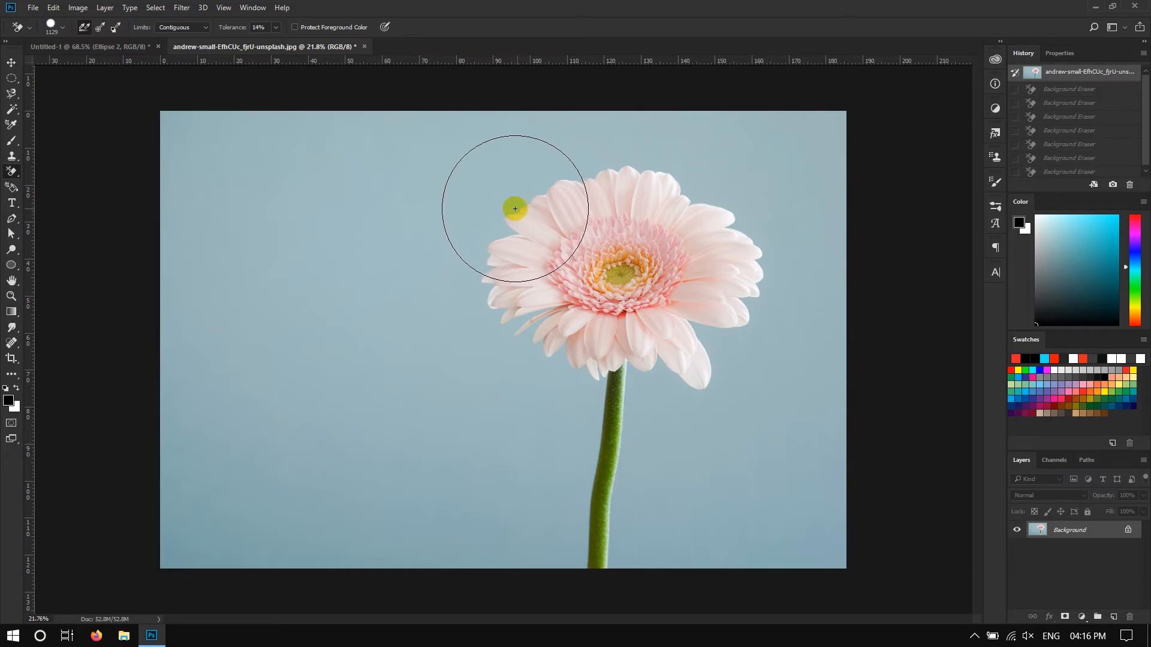
- Erase the blue background all around the flower head and upper stem with the Background Eraser, keeping the petals intact
{"action": "left_click", "coordinate": [516, 207]}
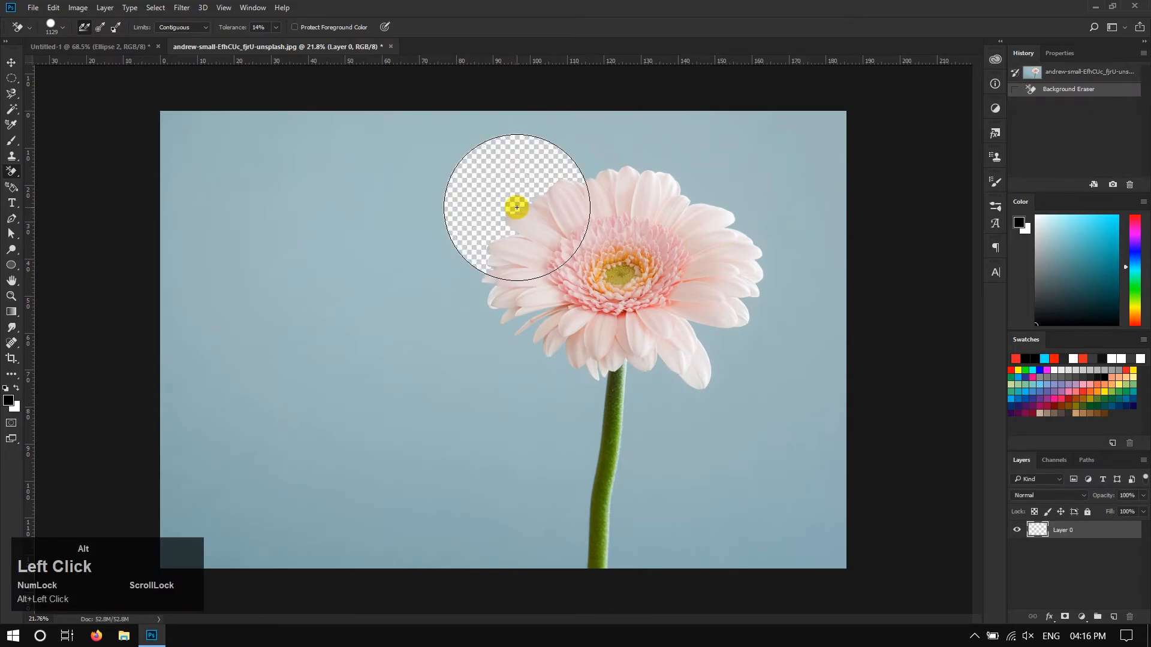
{"action": "left_click", "coordinate": [610, 171]}
{"action": "left_click", "coordinate": [676, 159]}
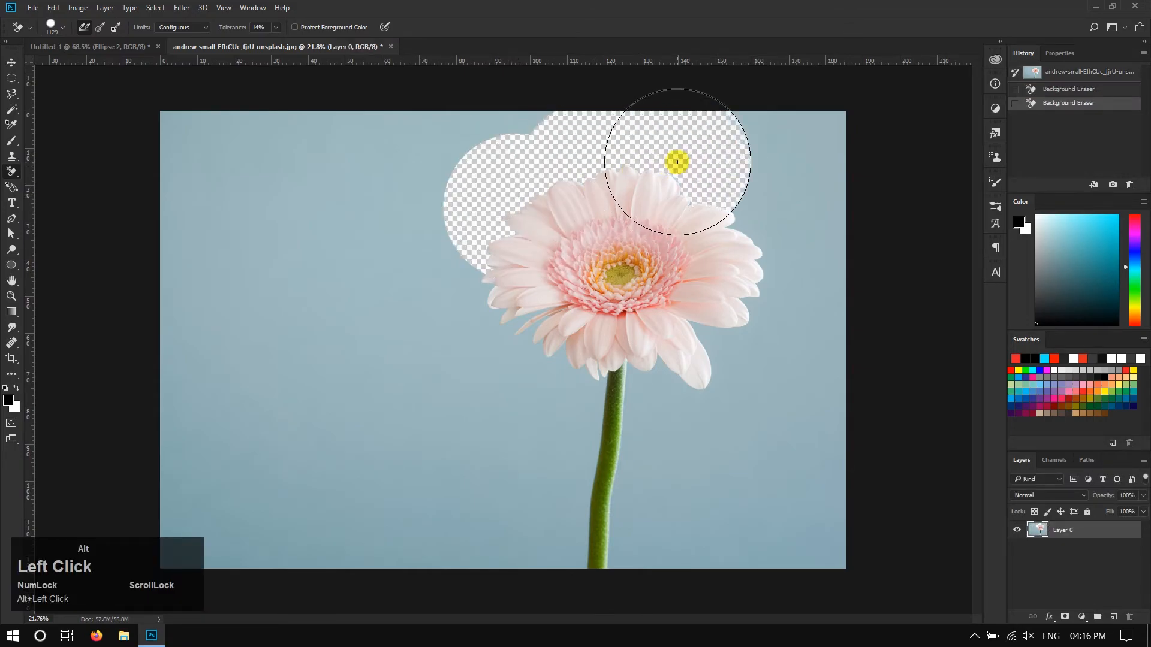
{"action": "left_click", "coordinate": [745, 199]}
{"action": "left_click", "coordinate": [772, 282]}
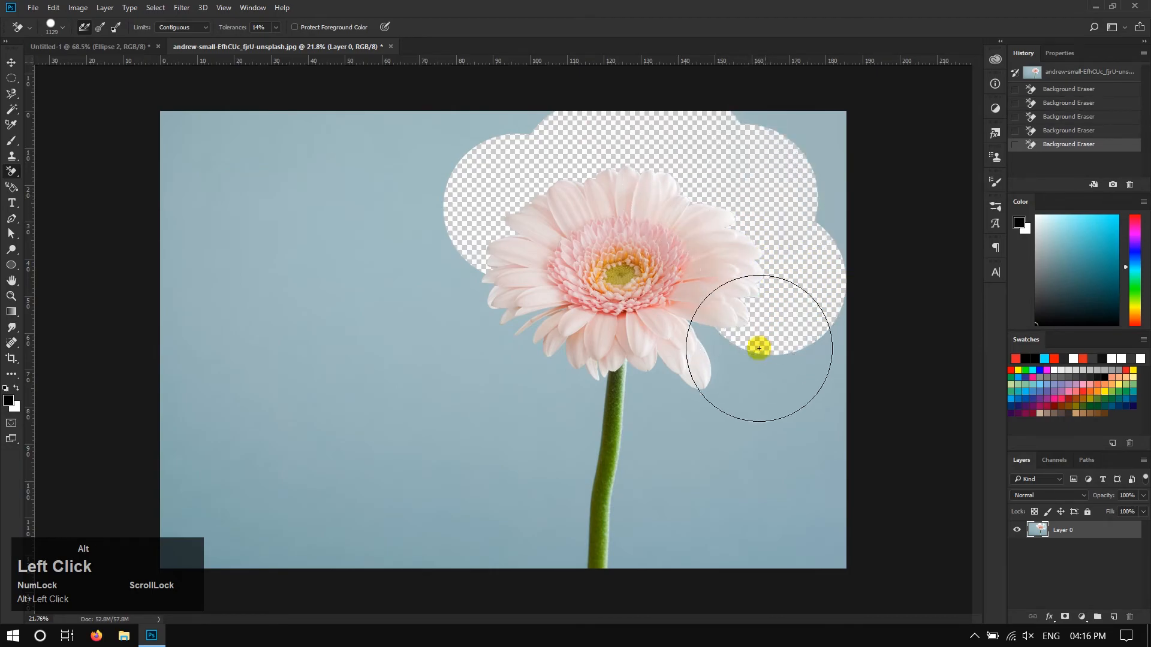
{"action": "left_click", "coordinate": [728, 354]}
{"action": "left_click", "coordinate": [660, 388]}
{"action": "left_click", "coordinate": [655, 390]}
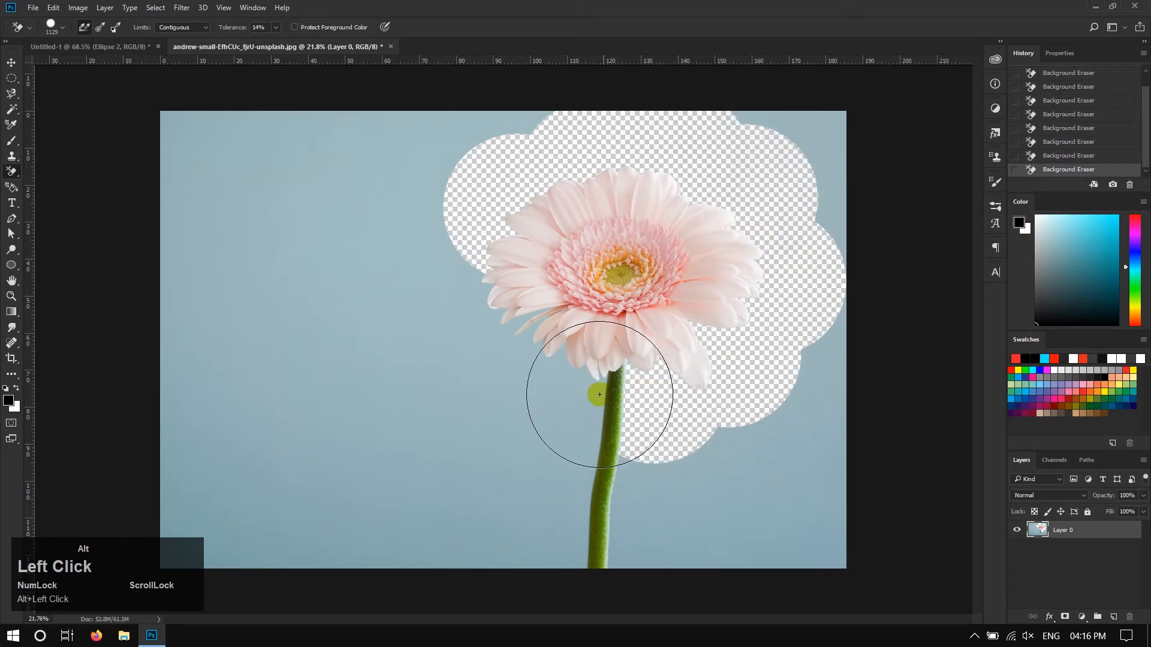
{"action": "left_click", "coordinate": [600, 394]}
{"action": "left_click", "coordinate": [522, 356]}
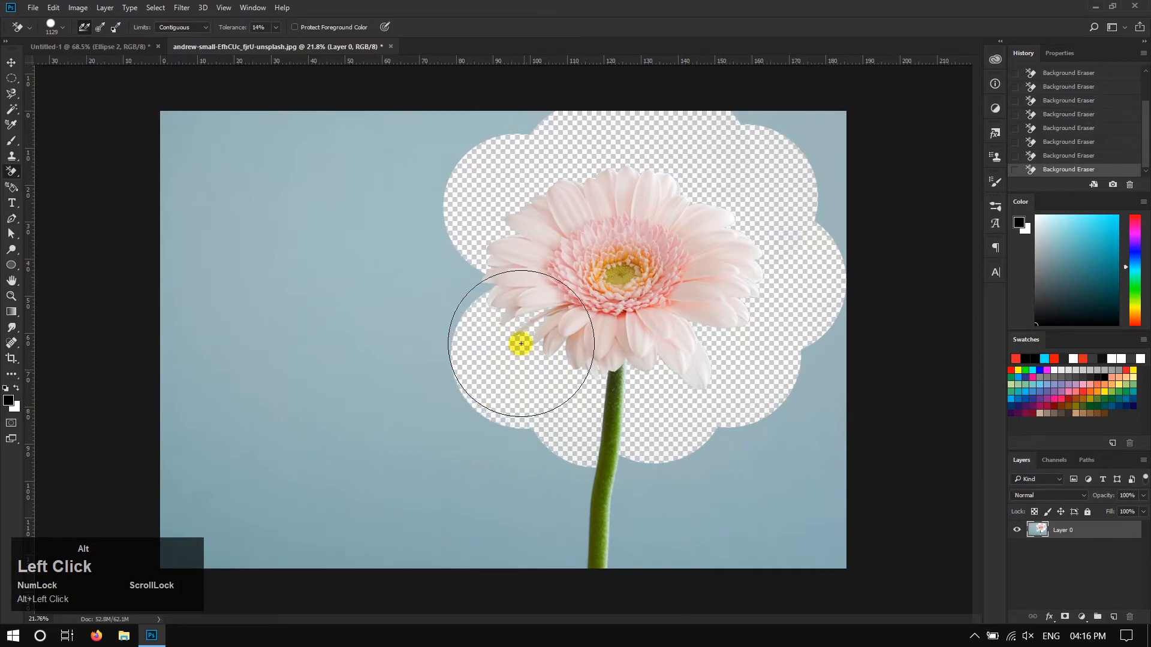
- Erase the background beside the flower head and then its petals with the Background Eraser, and revert the photo to its original state
{"action": "left_click", "coordinate": [468, 299]}
{"action": "left_click", "coordinate": [512, 278]}
{"action": "mouse_move", "coordinate": [570, 306]}
{"action": "left_mouse_down"}
{"action": "mouse_move", "coordinate": [643, 323]}
{"action": "mouse_move", "coordinate": [709, 286]}
{"action": "mouse_move", "coordinate": [685, 221]}
{"action": "mouse_move", "coordinate": [622, 198]}
{"action": "mouse_move", "coordinate": [555, 219]}
{"action": "mouse_move", "coordinate": [581, 216]}
{"action": "left_mouse_up"}
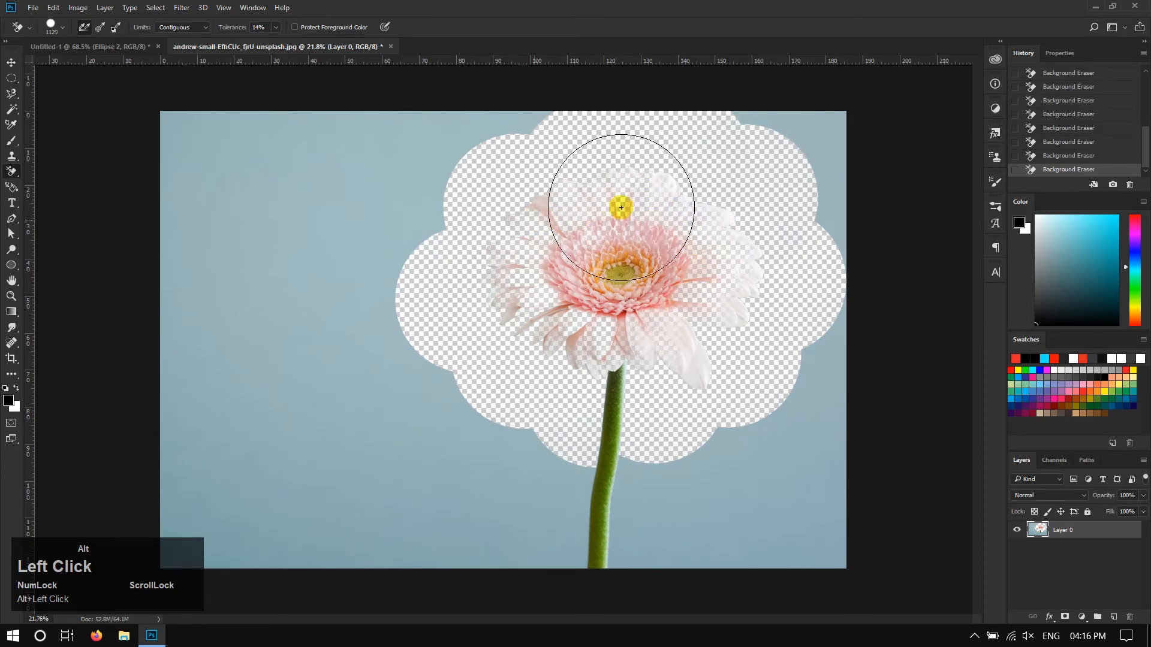
{"action": "scroll", "coordinate": [1073, 120], "scroll_direction": "up", "scroll_amount": 5}
{"action": "left_click", "coordinate": [1067, 72]}
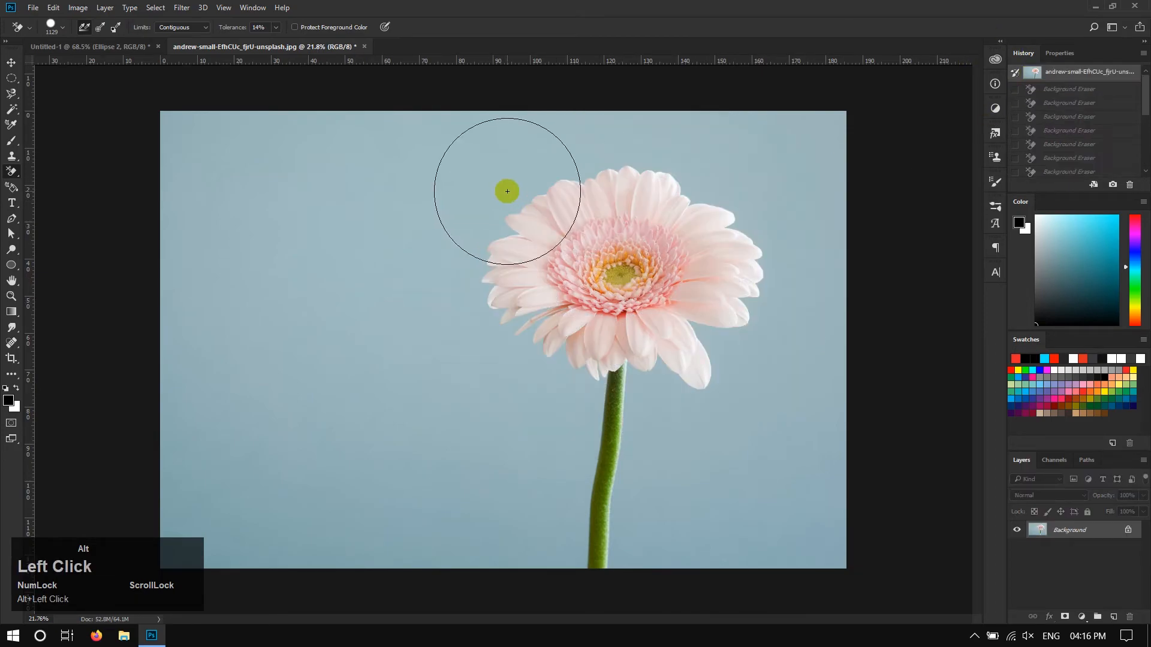
- Set the Background Eraser tolerance to 63%, erase around the left, upper and right edges of the flower head, and revert the photo
{"action": "left_click", "coordinate": [238, 33]}
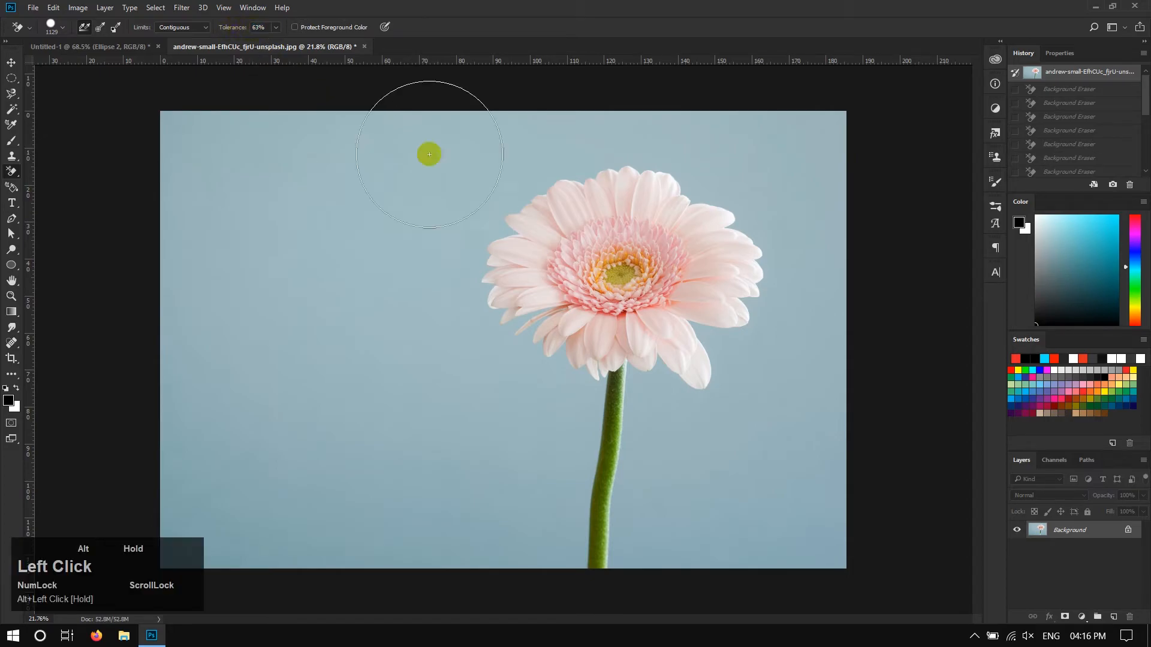
{"action": "left_click", "coordinate": [496, 230]}
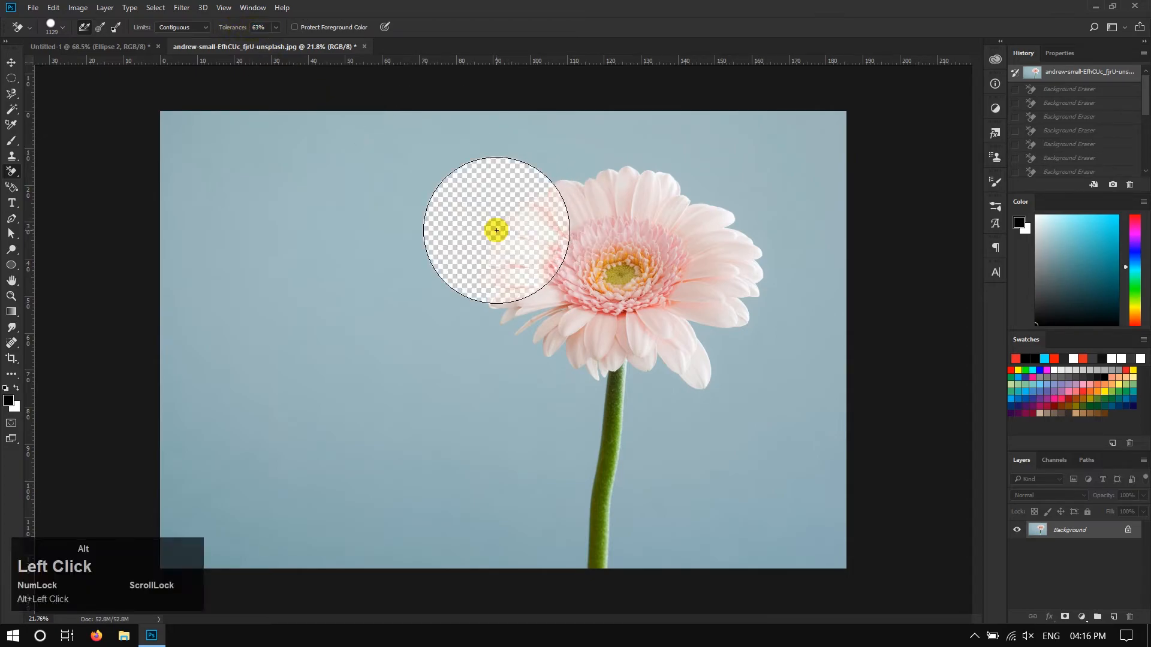
{"action": "left_click", "coordinate": [572, 178]}
{"action": "left_click", "coordinate": [704, 177]}
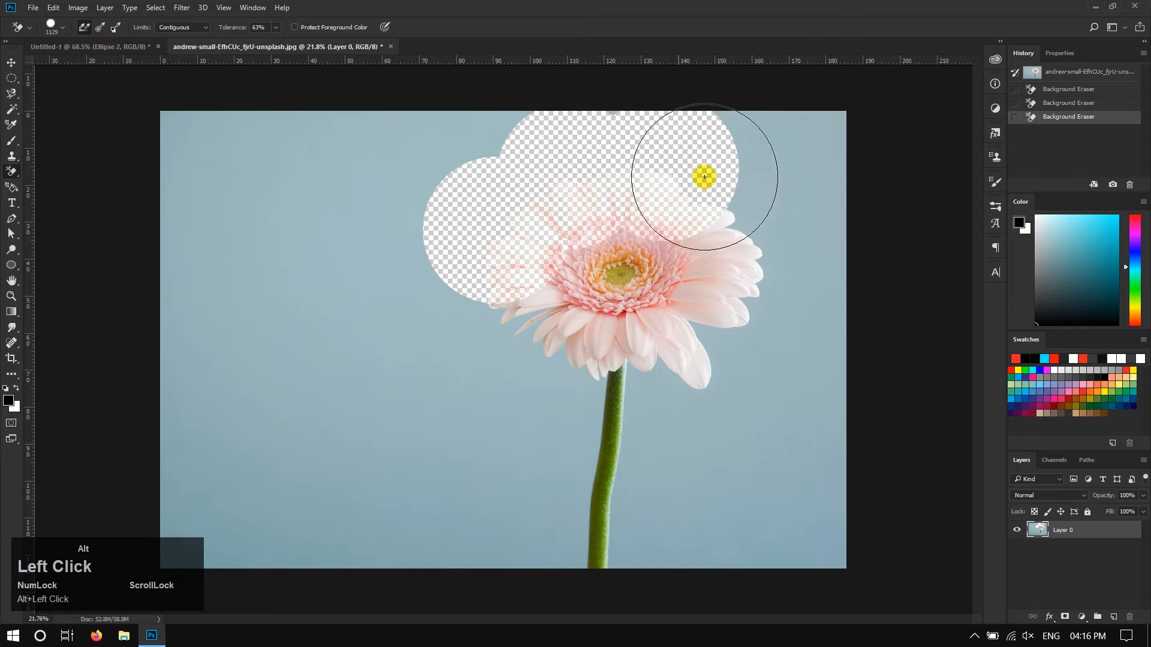
{"action": "left_click", "coordinate": [743, 213]}
{"action": "left_click", "coordinate": [771, 284]}
{"action": "left_click", "coordinate": [726, 358]}
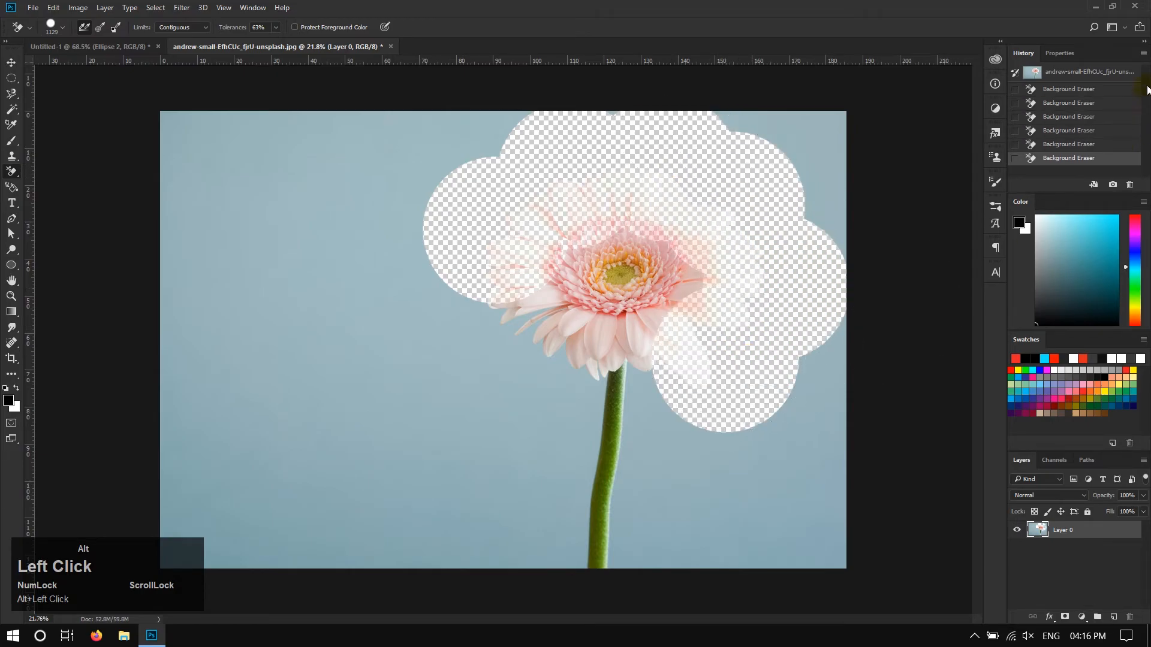
{"action": "left_click", "coordinate": [1108, 74]}
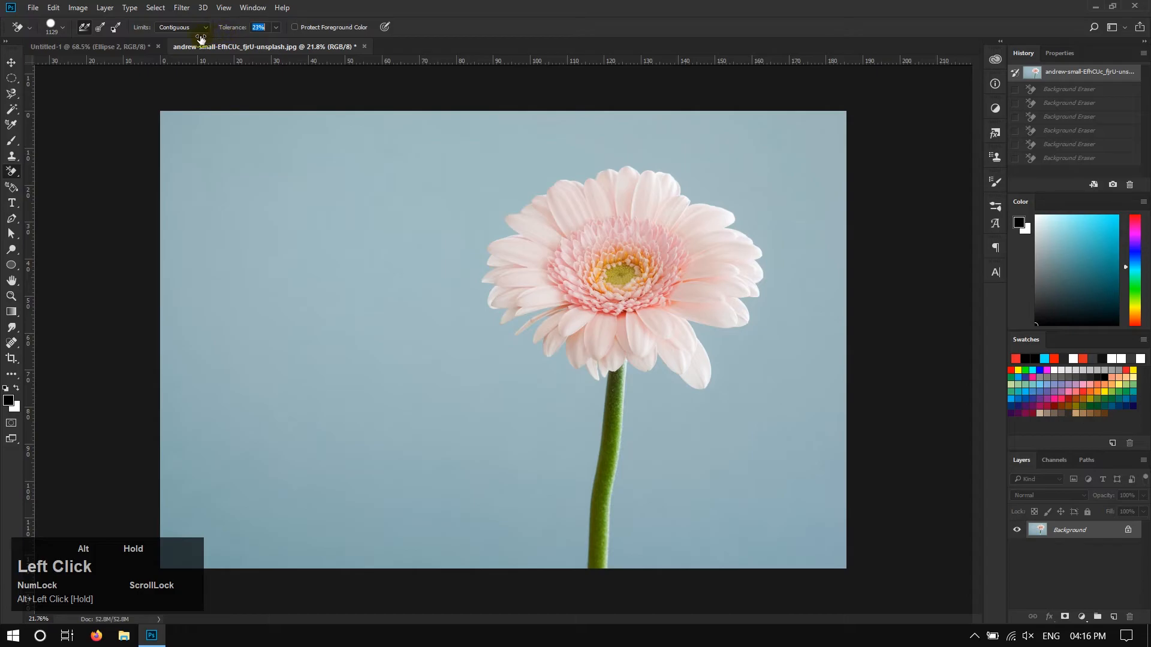
- Set the Background Eraser tolerance to 6%, erase the blue background in spots all around the flower head, and revert the photo
{"action": "type", "text": "6"}
{"action": "left_click", "coordinate": [490, 221]}
{"action": "left_click", "coordinate": [532, 339]}
{"action": "left_click", "coordinate": [494, 334]}
{"action": "left_click", "coordinate": [534, 330]}
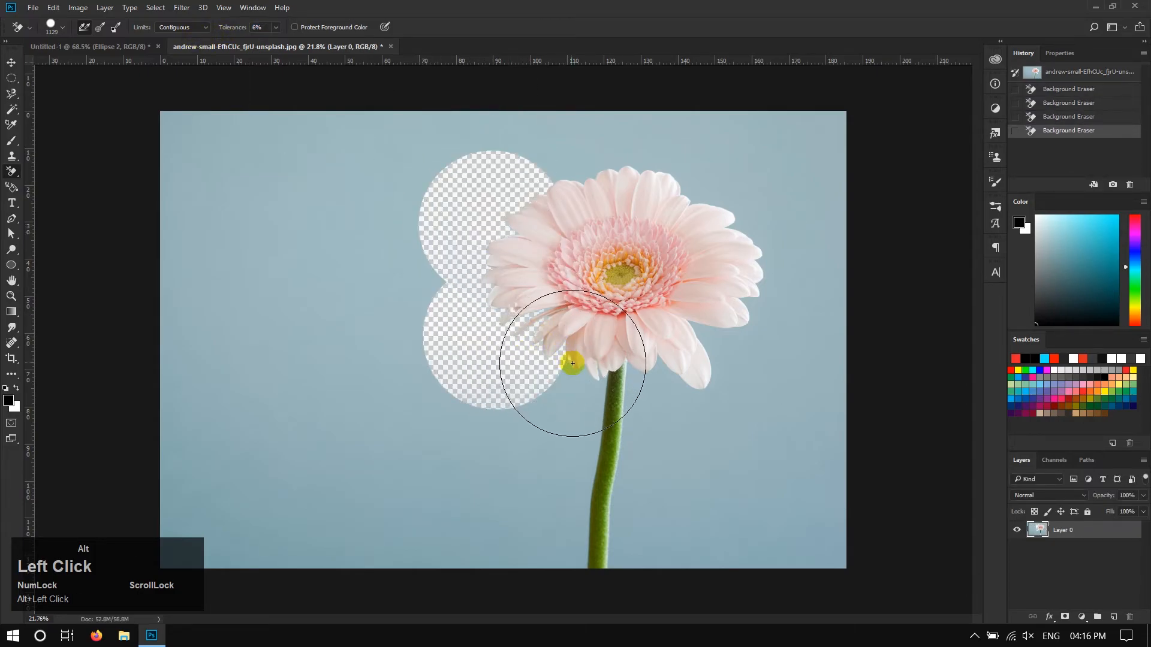
{"action": "left_click", "coordinate": [560, 377]}
{"action": "left_click", "coordinate": [689, 378]}
{"action": "left_click", "coordinate": [742, 323]}
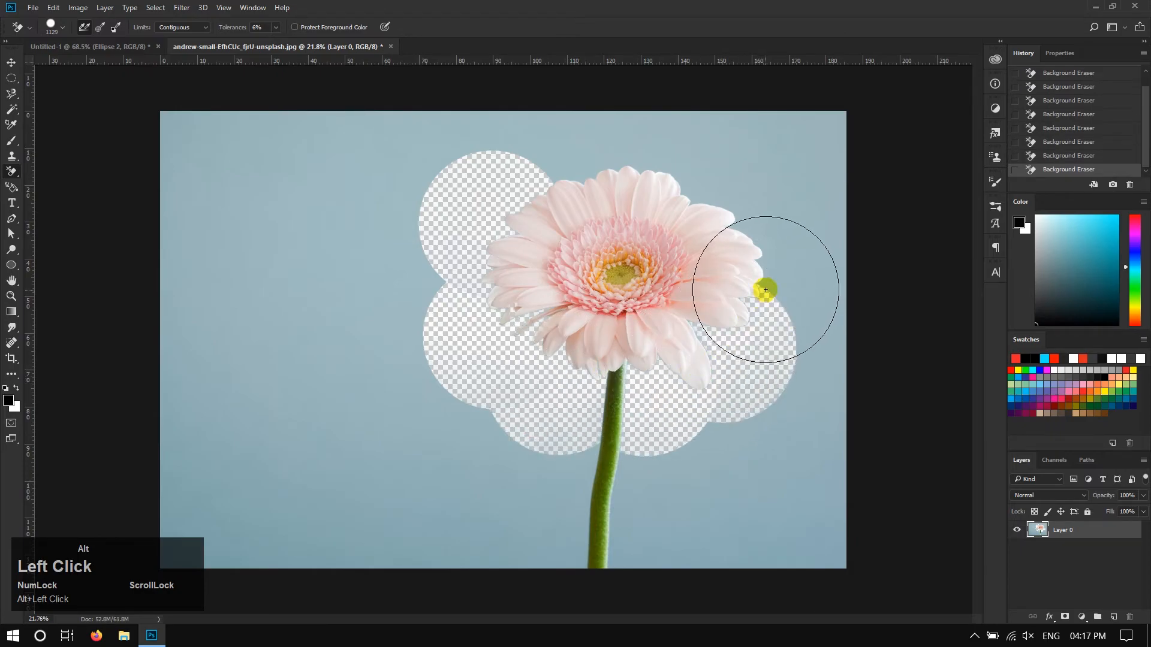
{"action": "left_click", "coordinate": [783, 227]}
{"action": "left_click", "coordinate": [693, 168]}
{"action": "left_click", "coordinate": [555, 146]}
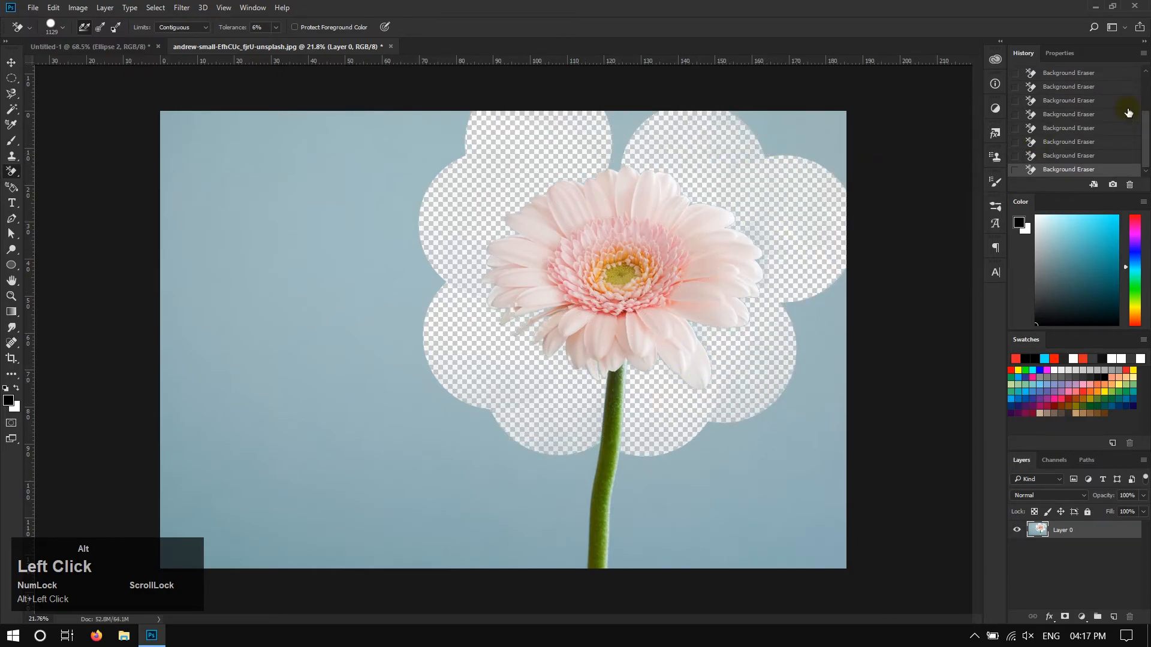
{"action": "scroll", "coordinate": [1088, 87], "scroll_direction": "up", "scroll_amount": 3}
{"action": "left_click", "coordinate": [1086, 73]}
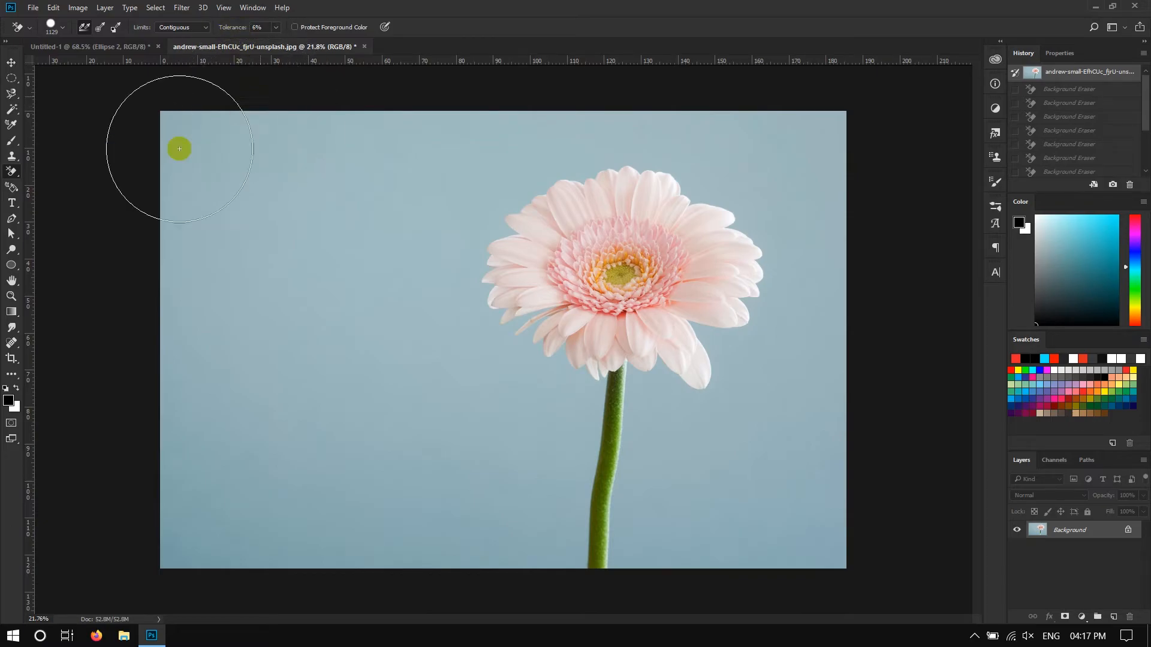
- Erase the blue background in one go with the Magic Eraser tool, and revert the photo
{"action": "right_click", "coordinate": [10, 172]}
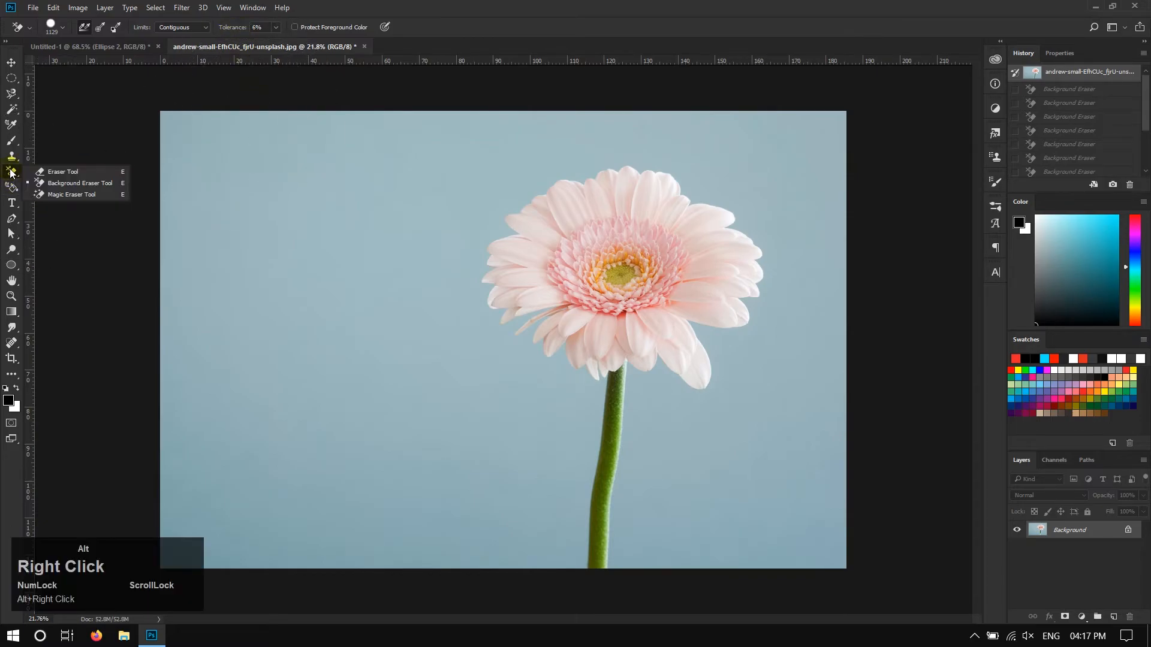
{"action": "left_click", "coordinate": [48, 196]}
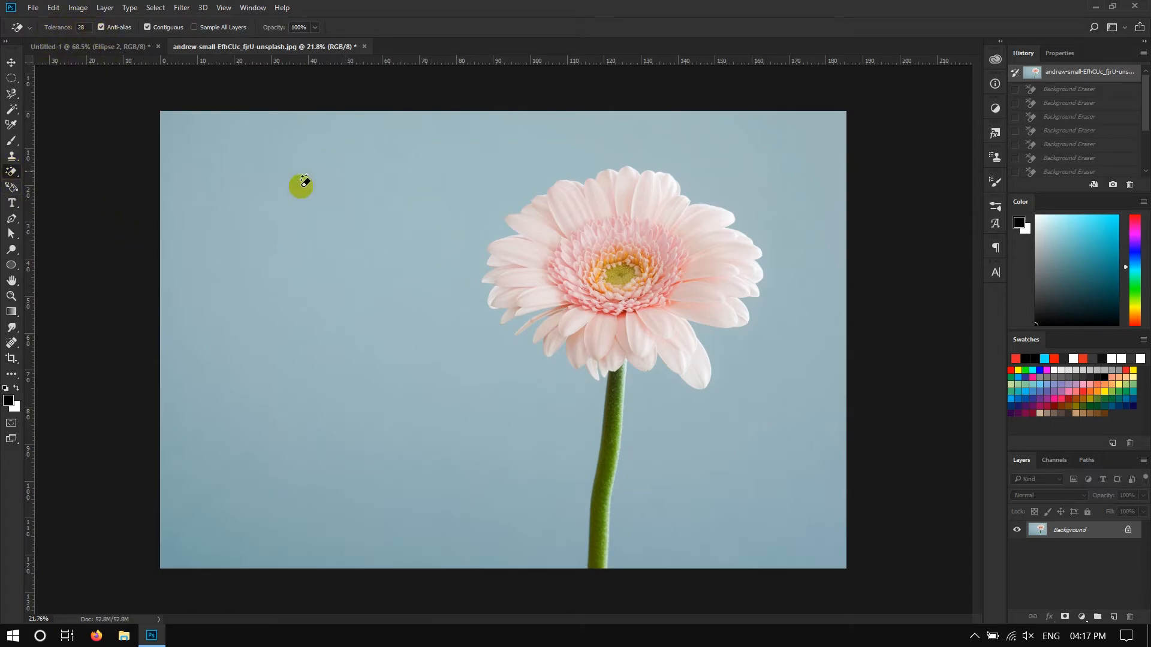
{"action": "left_click", "coordinate": [349, 208]}
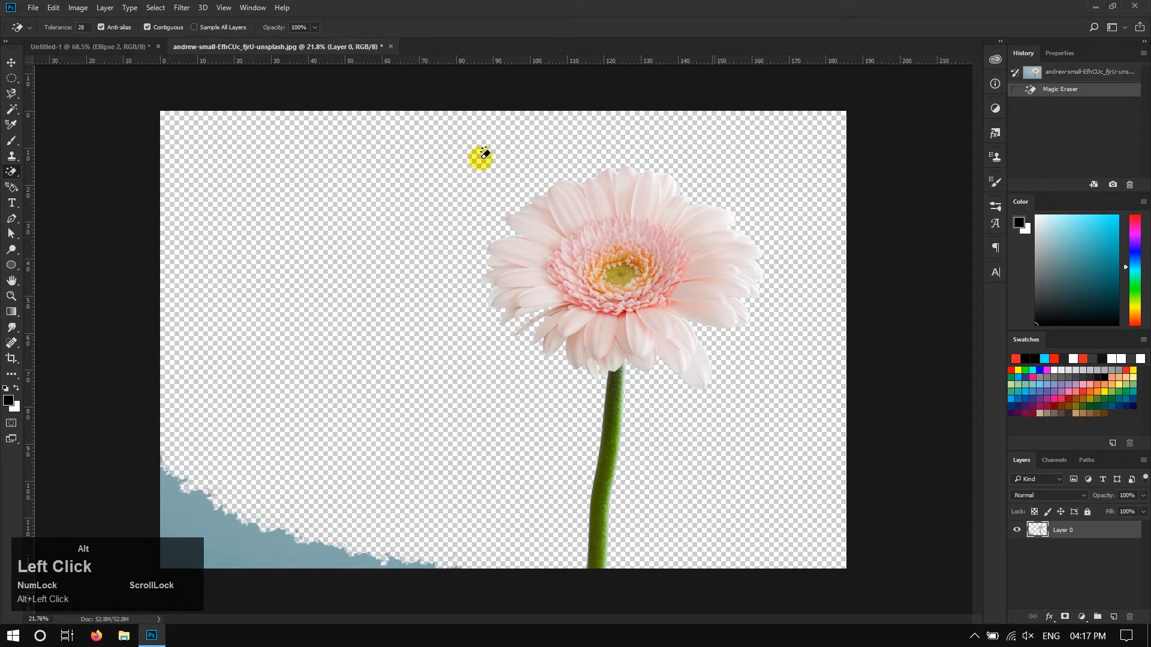
{"action": "left_click", "coordinate": [1097, 74]}
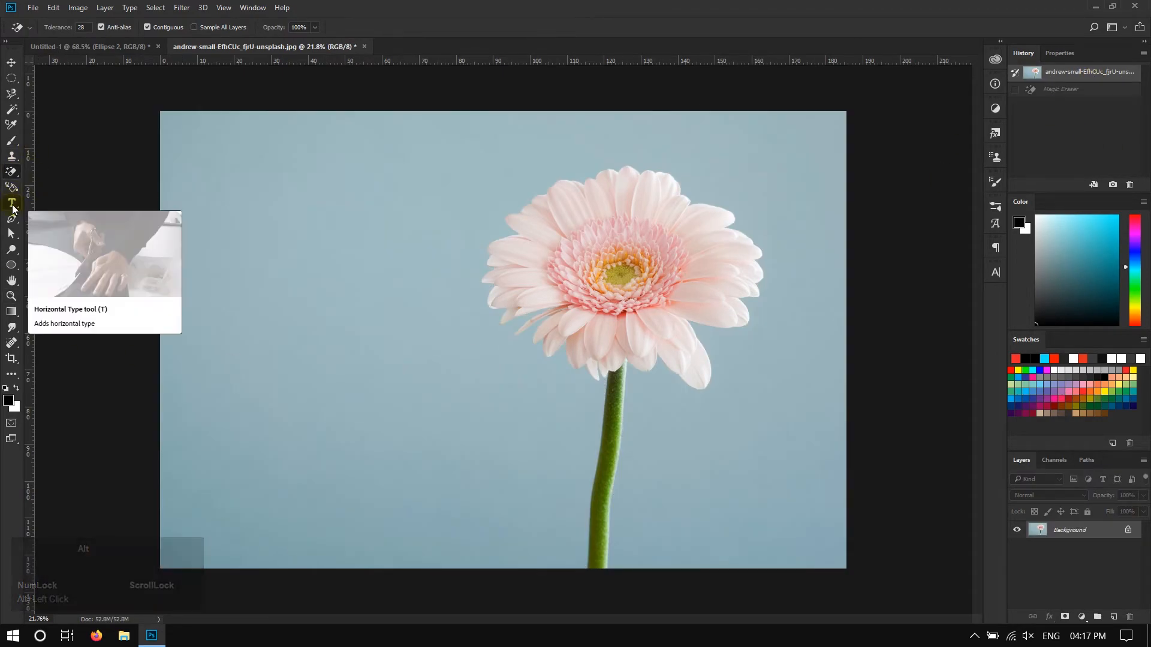
- Add the text "AT Graphics" on the empty blue background beside the flower with the Horizontal Type tool
{"action": "left_click", "coordinate": [13, 207]}
{"action": "right_click", "coordinate": [13, 207], "text": "alt"}
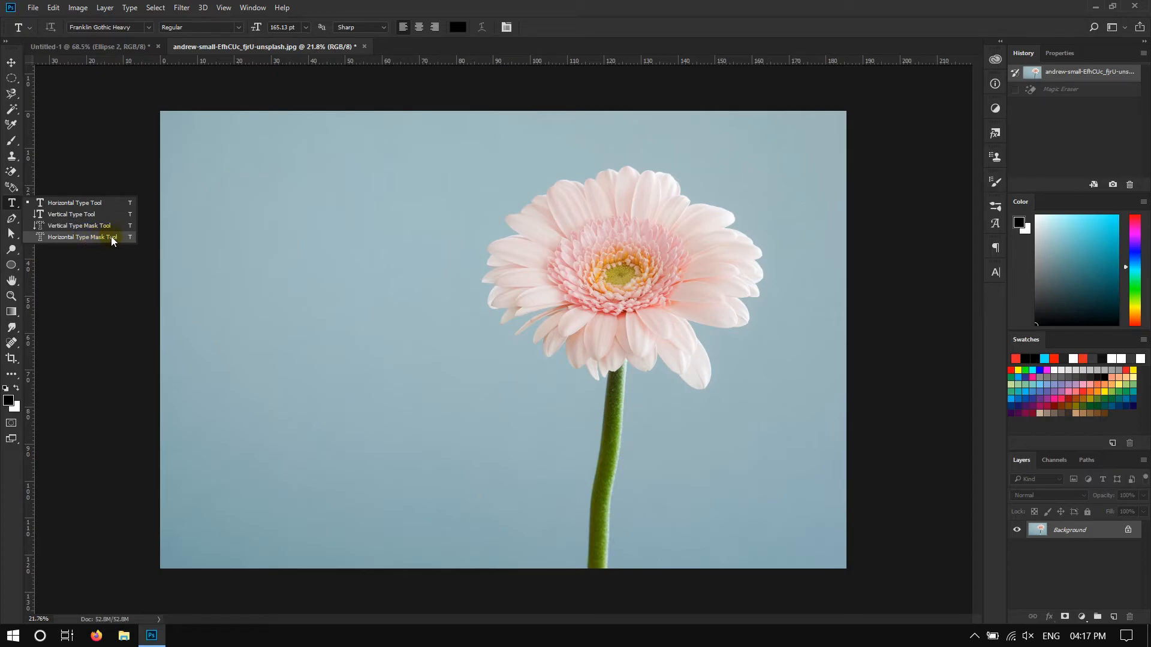
{"action": "left_click", "coordinate": [84, 205], "text": "alt"}
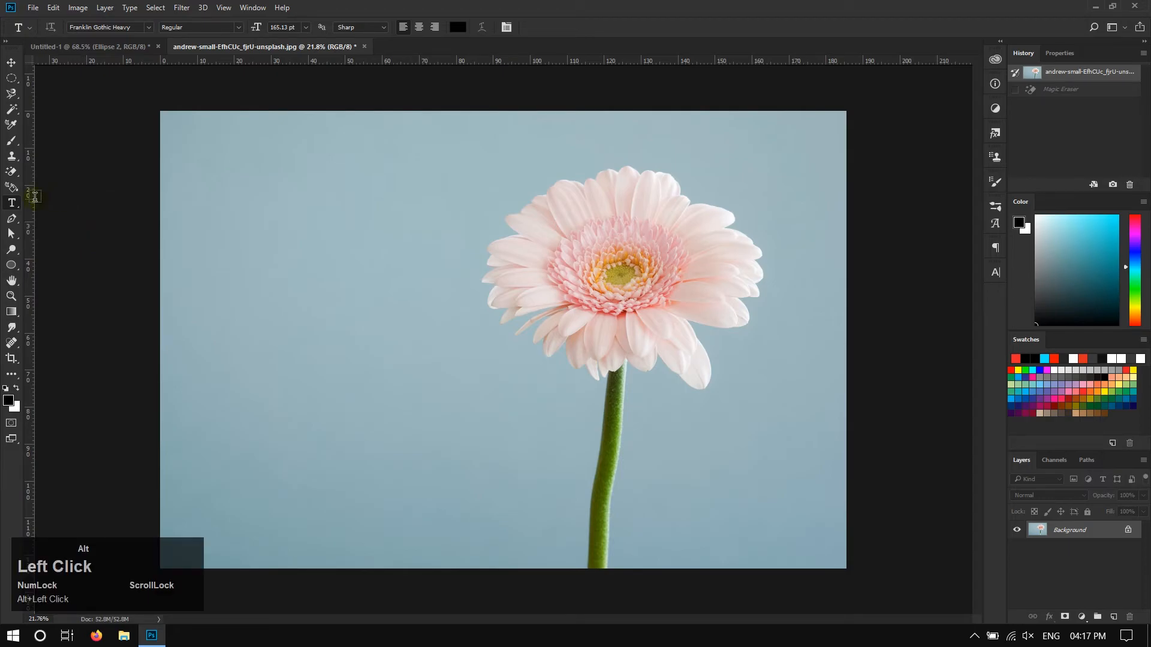
{"action": "right_click", "coordinate": [8, 210], "text": "alt"}
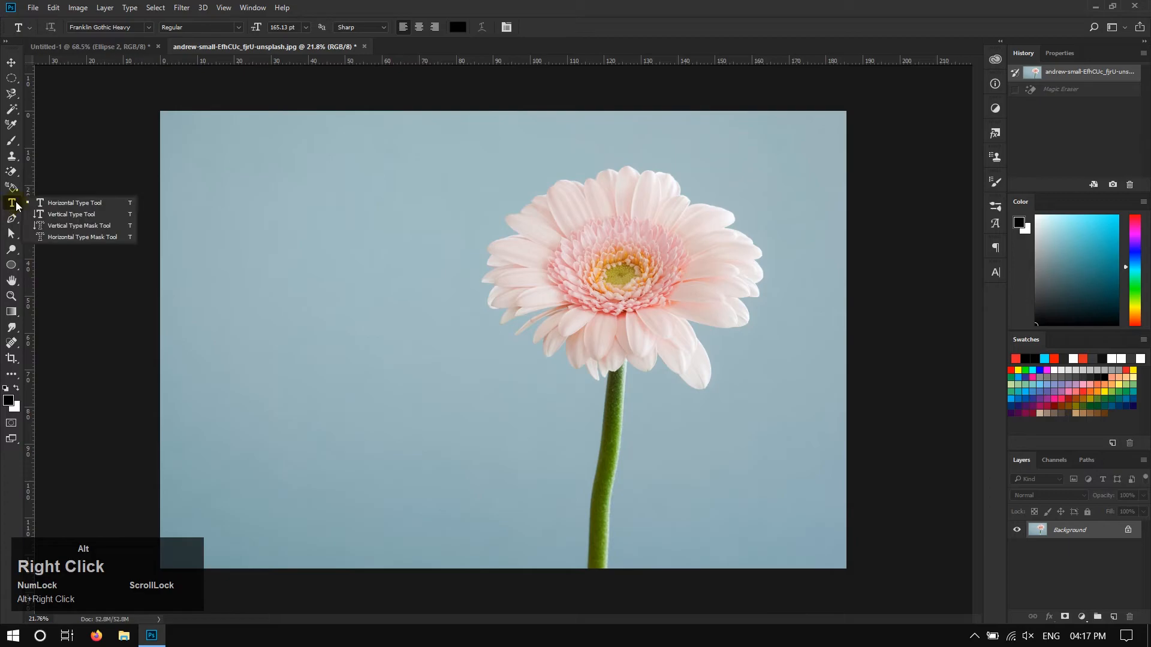
{"action": "left_click", "coordinate": [328, 204], "text": "alt"}
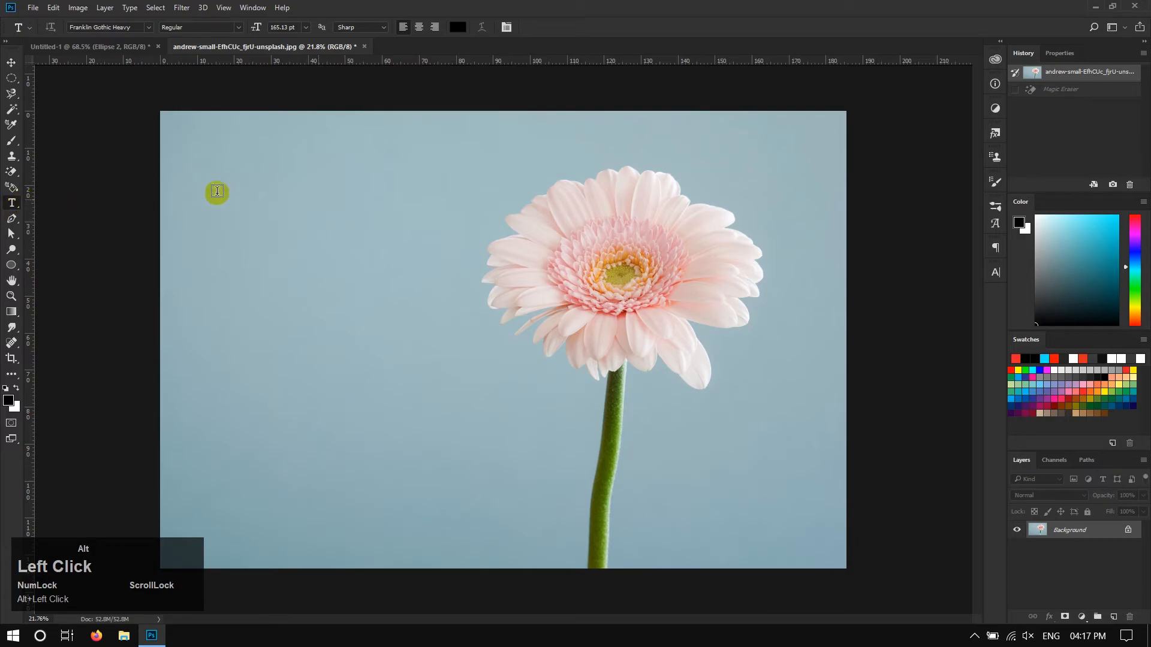
{"action": "left_click", "coordinate": [369, 213]}
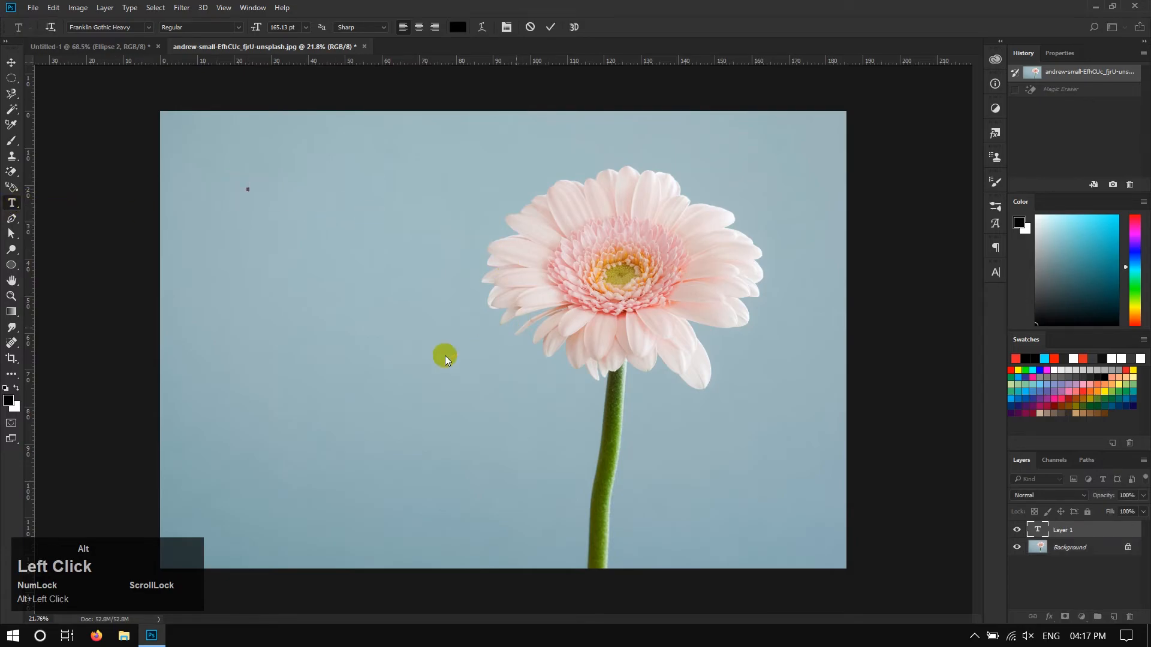
{"action": "key", "text": "shift+alt+a"}
{"action": "type", "text": "T Graphics"}
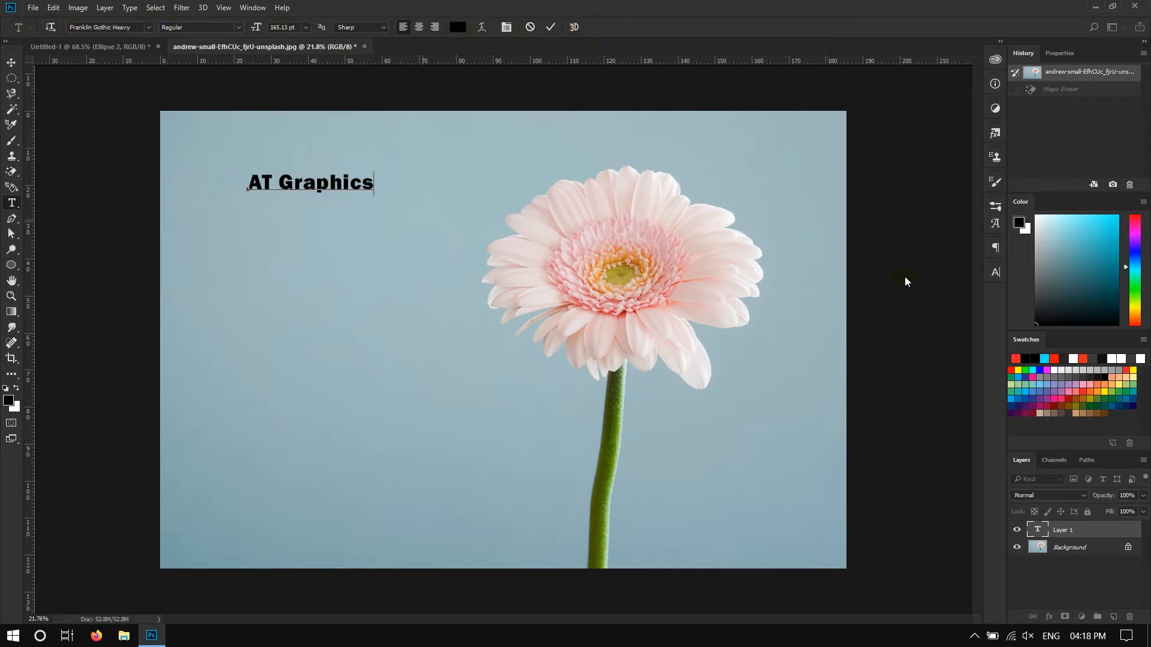
- Display the Character settings for the text
{"action": "left_click", "coordinate": [998, 274]}
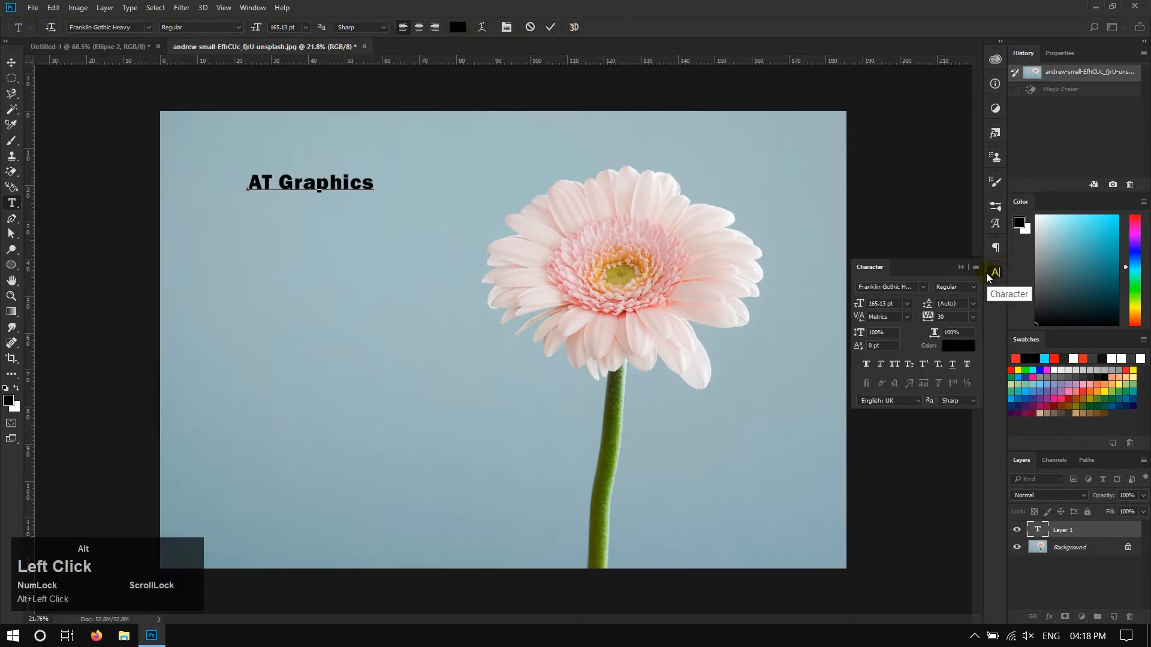
{"action": "left_click", "coordinate": [994, 275]}
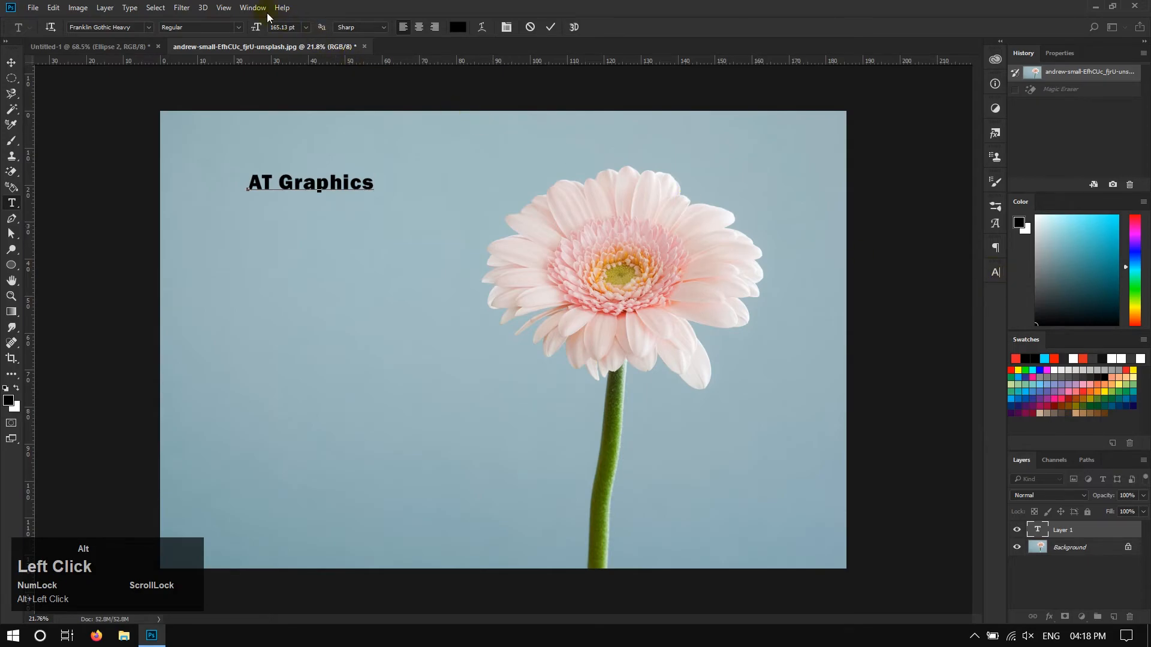
{"action": "left_click", "coordinate": [252, 7]}
{"action": "mouse_move", "coordinate": [282, 7]}
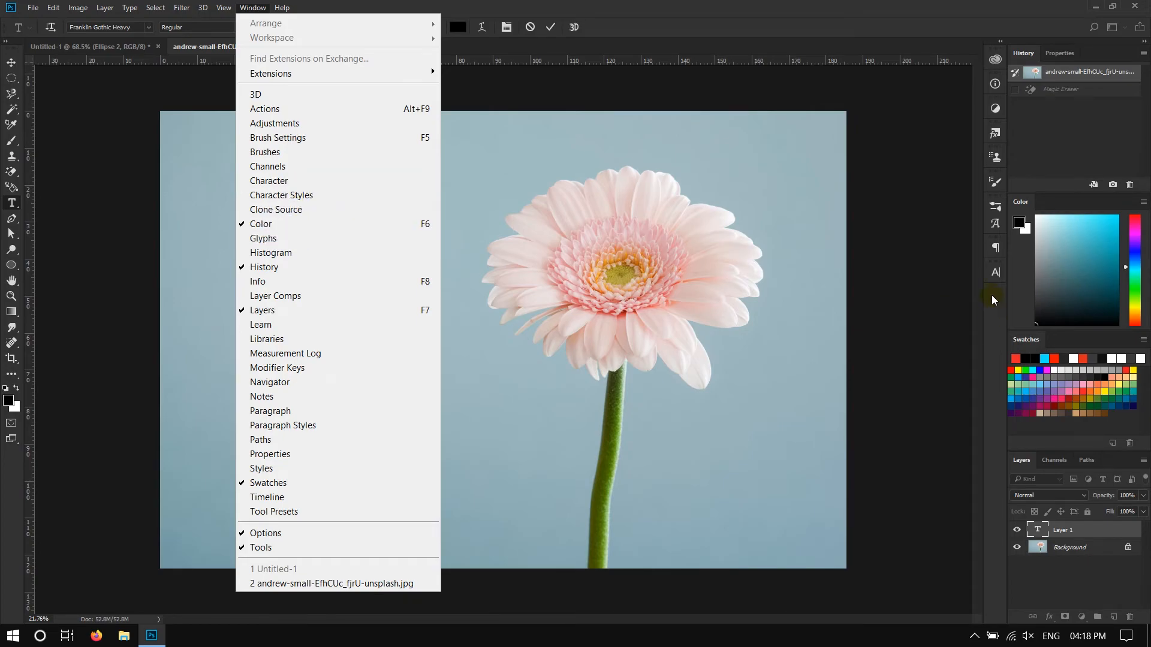
{"action": "left_click", "coordinate": [293, 180]}
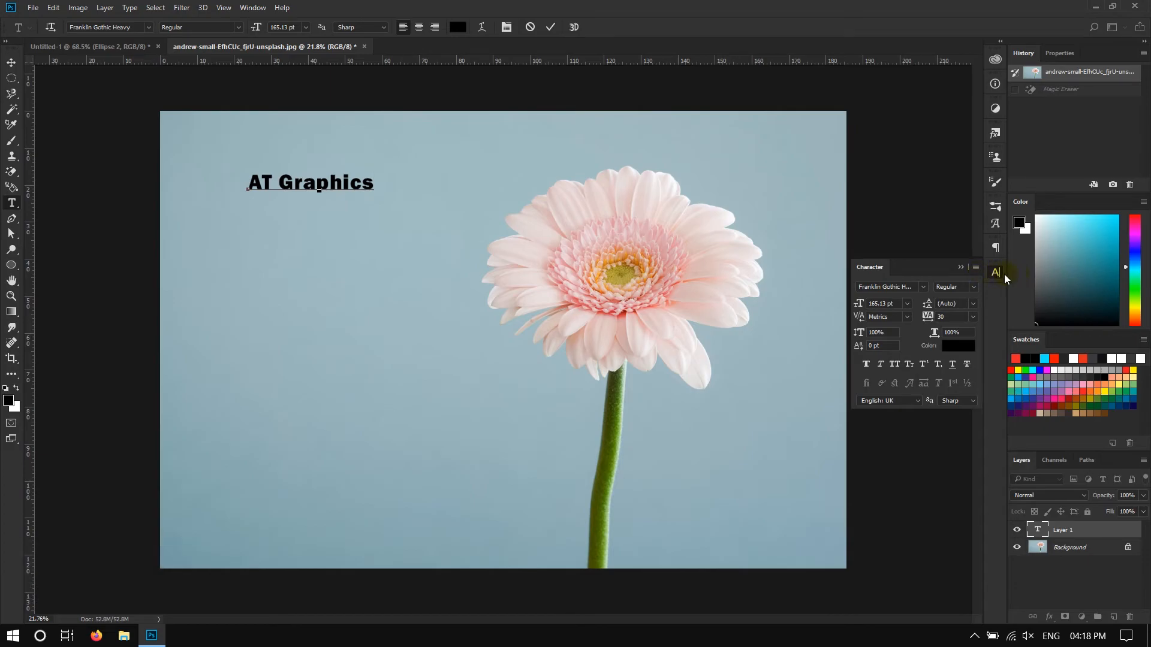
- Browse the available fonts and the font class filter options for the text
{"action": "left_click", "coordinate": [923, 287]}
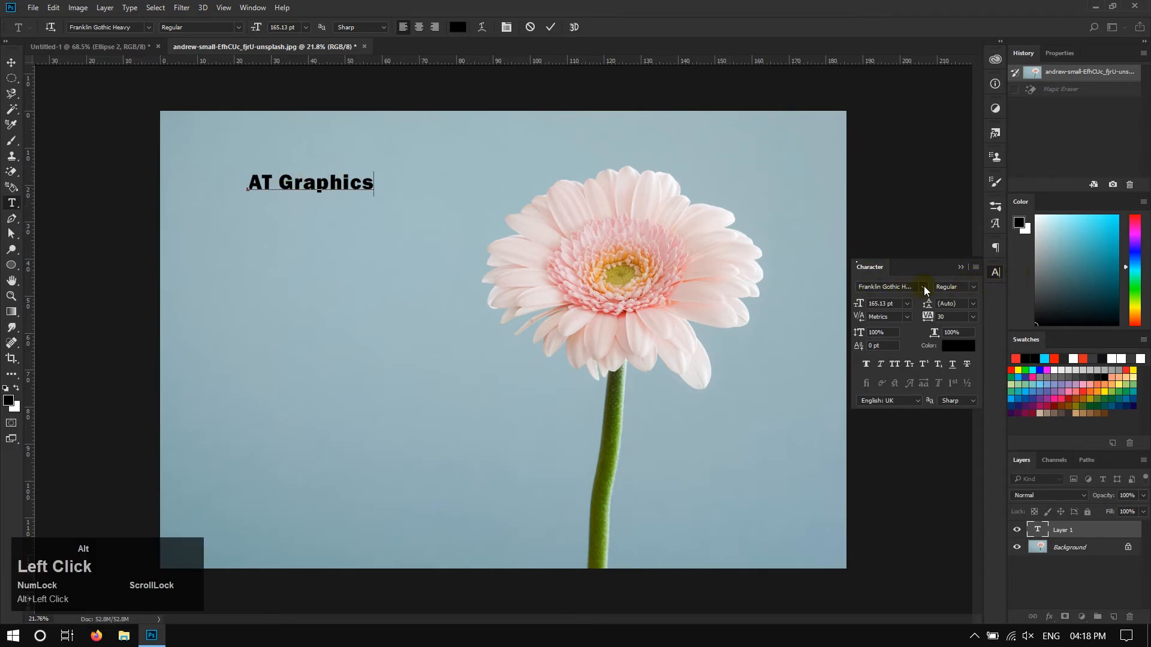
{"action": "scroll", "coordinate": [941, 333], "scroll_direction": "down", "scroll_amount": 3}
{"action": "scroll", "coordinate": [943, 340], "scroll_direction": "down", "scroll_amount": 10}
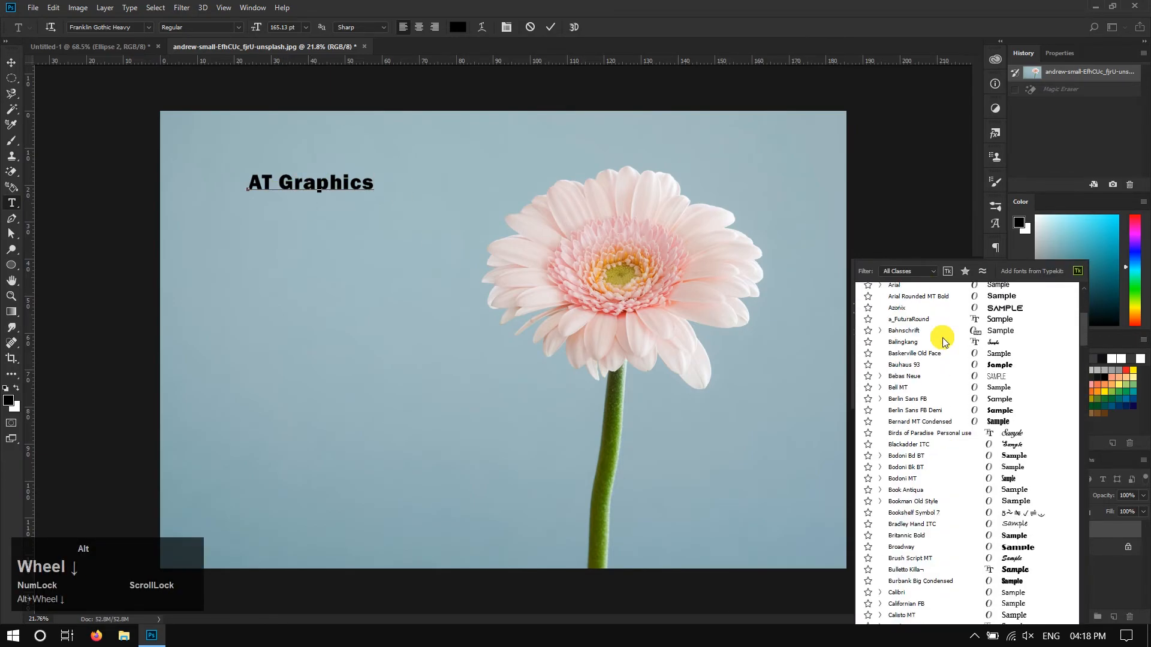
{"action": "left_click", "coordinate": [928, 273]}
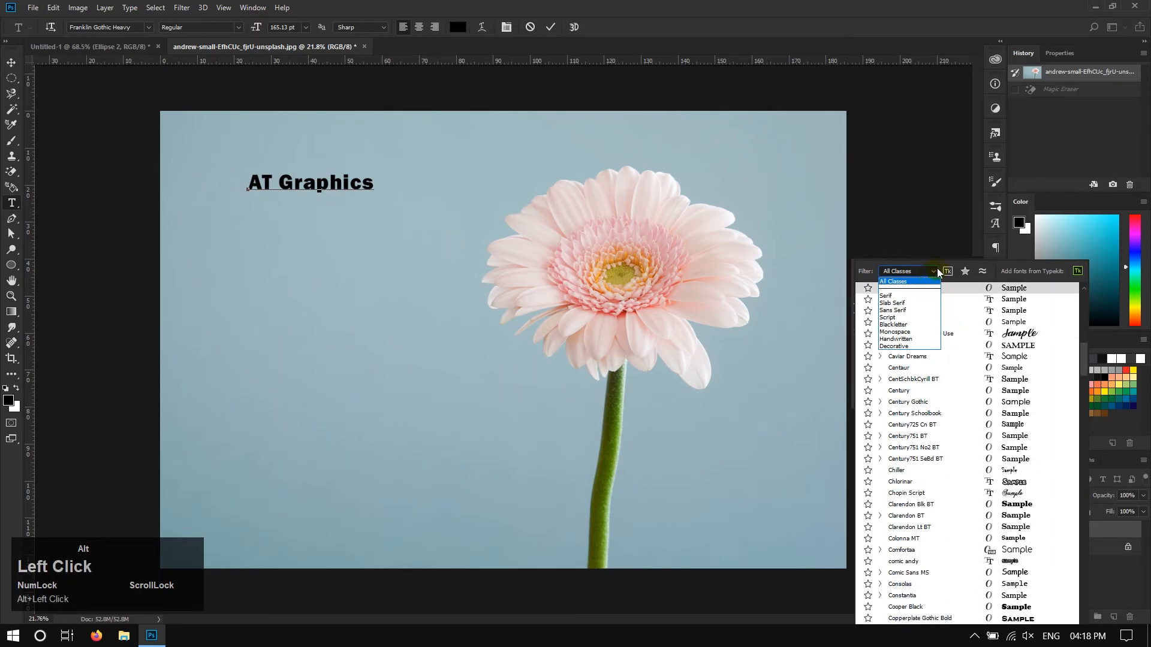
{"action": "left_click", "coordinate": [939, 257]}
{"action": "left_click", "coordinate": [946, 231]}
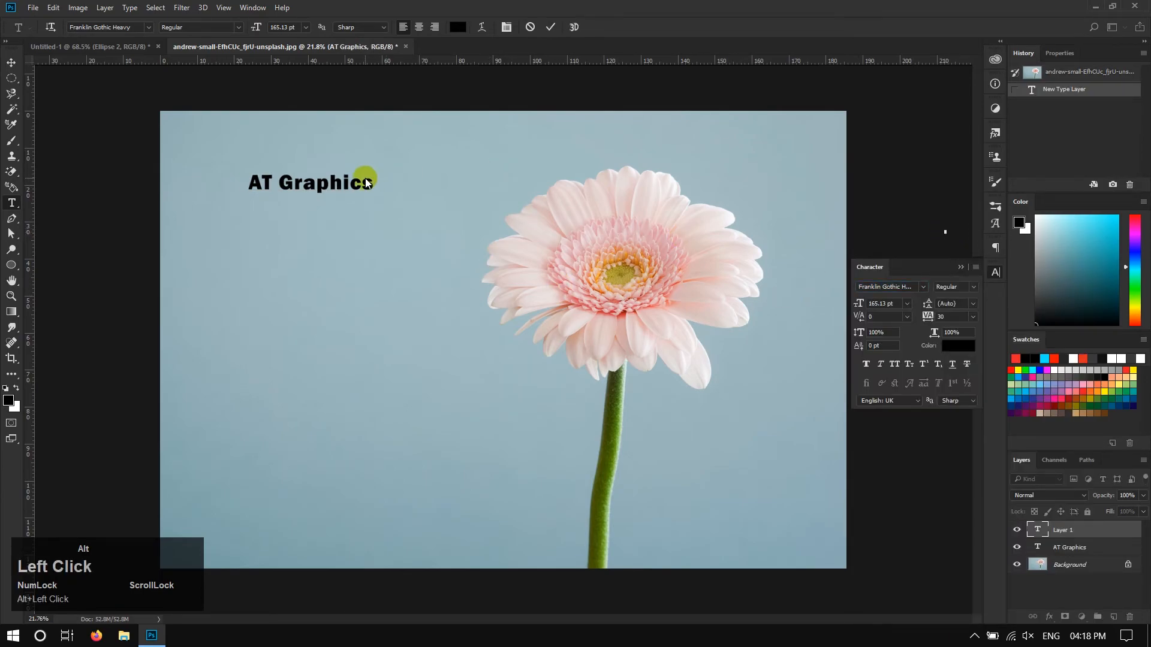
- Change the font of the whole "AT Graphics" text to Azonix and commit the edit
{"action": "left_click", "coordinate": [314, 187]}
{"action": "left_click", "coordinate": [251, 181]}
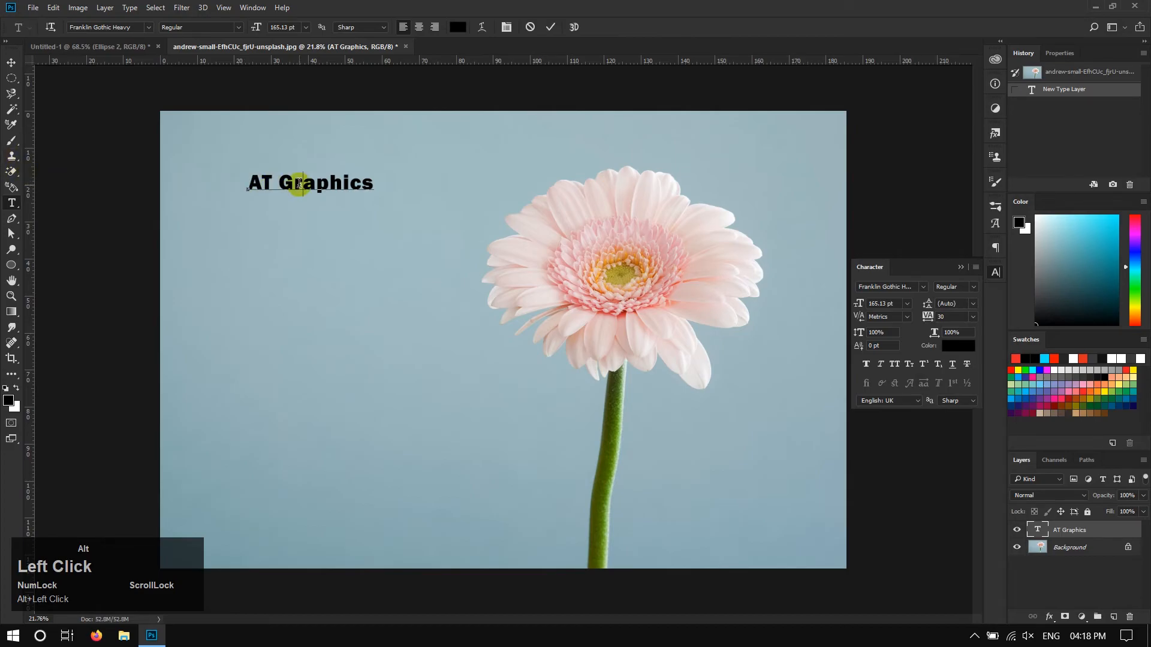
{"action": "key", "text": "ctrl+alt+a"}
{"action": "left_click", "coordinate": [923, 287]}
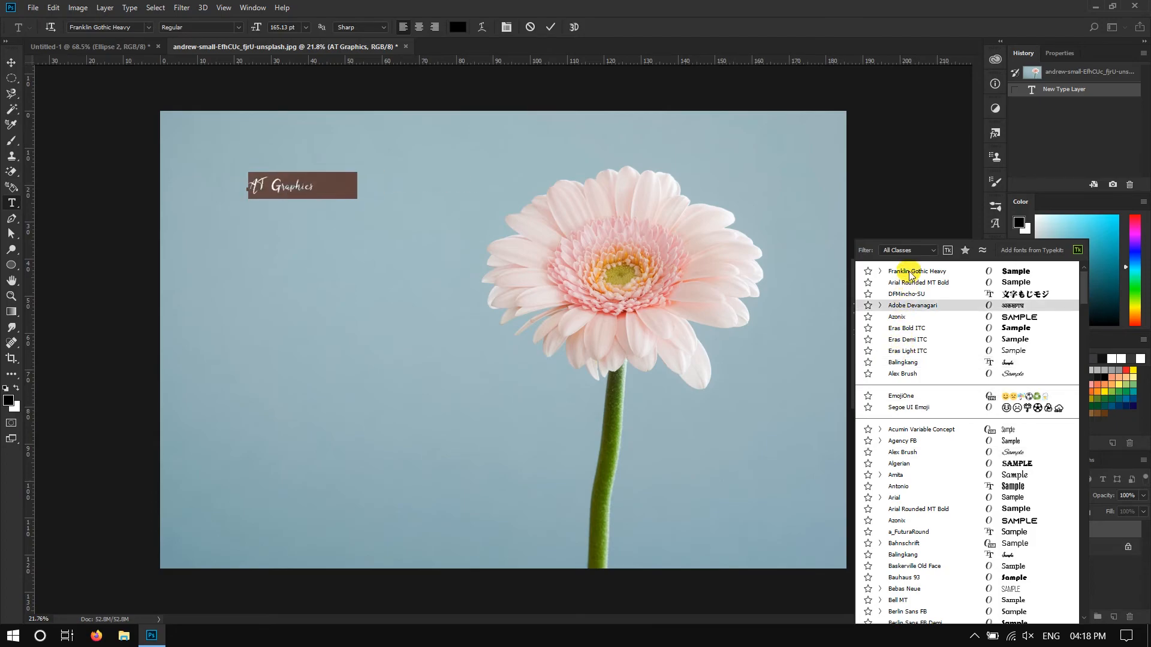
{"action": "left_click", "coordinate": [897, 317]}
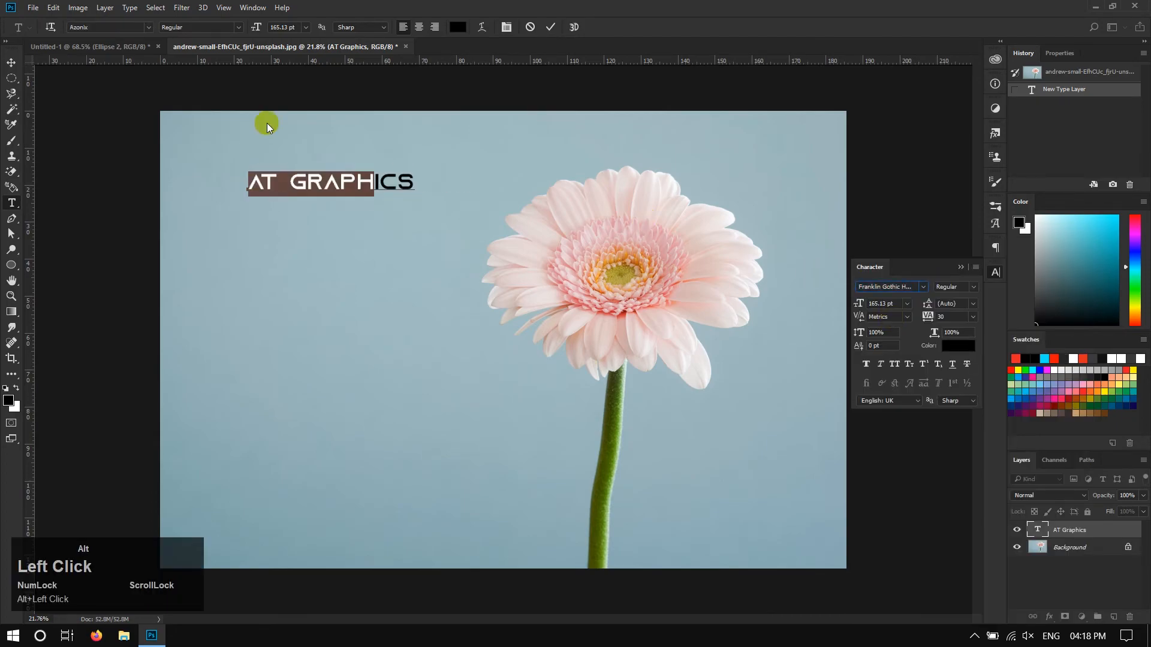
{"action": "left_click", "coordinate": [12, 62]}
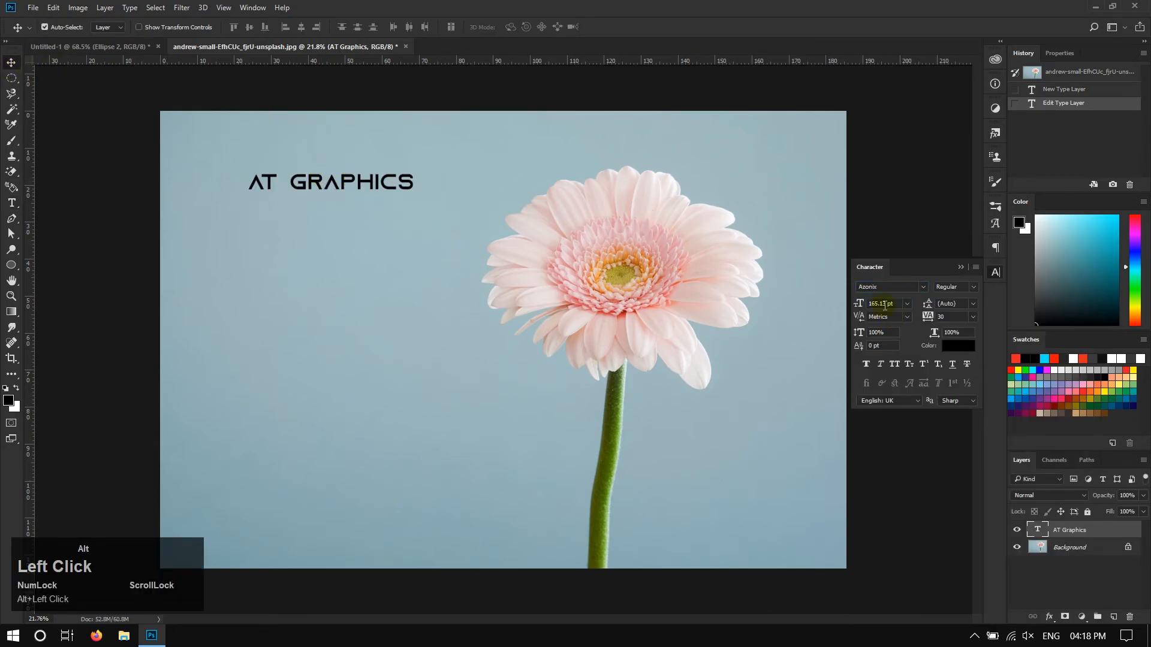
- Select the whole "AT Graphics" text with the Type tool and look through the preset font sizes
{"action": "left_click", "coordinate": [11, 203]}
{"action": "left_click", "coordinate": [267, 195]}
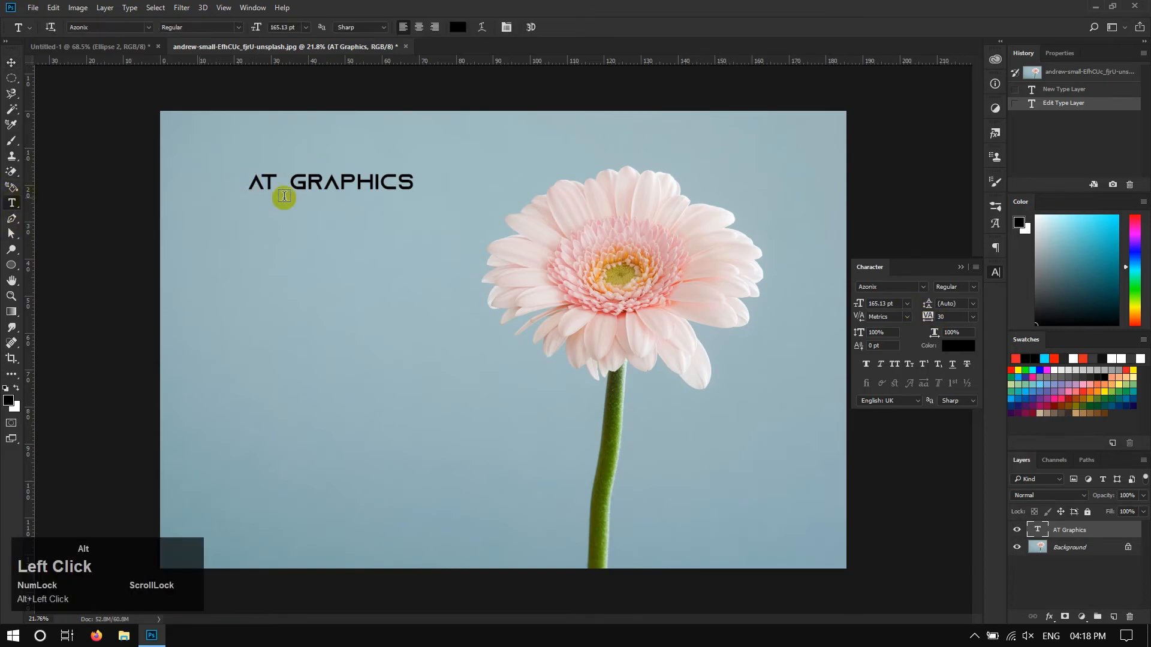
{"action": "key", "text": "ctrl+a"}
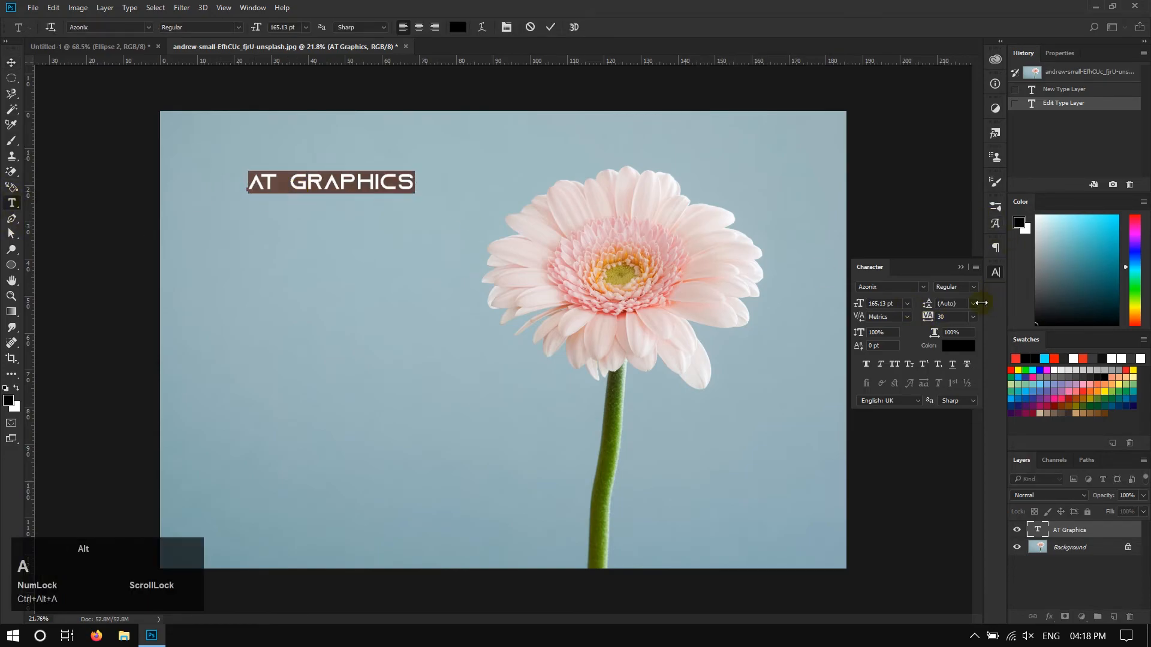
{"action": "left_click", "coordinate": [903, 306]}
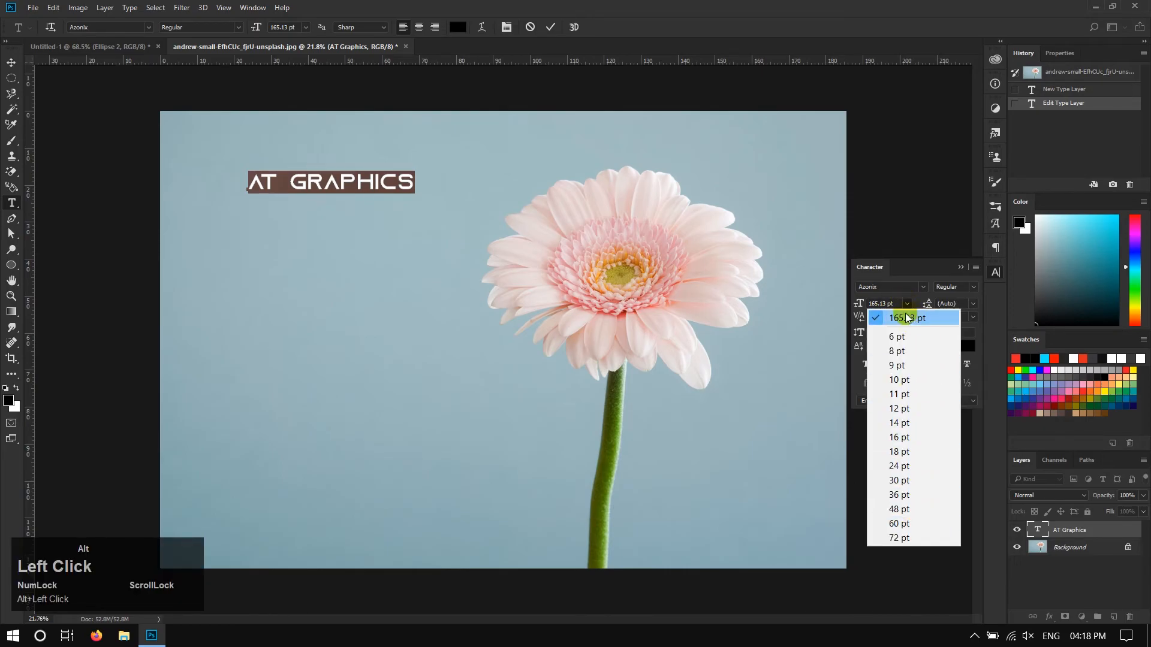
{"action": "left_click", "coordinate": [907, 317]}
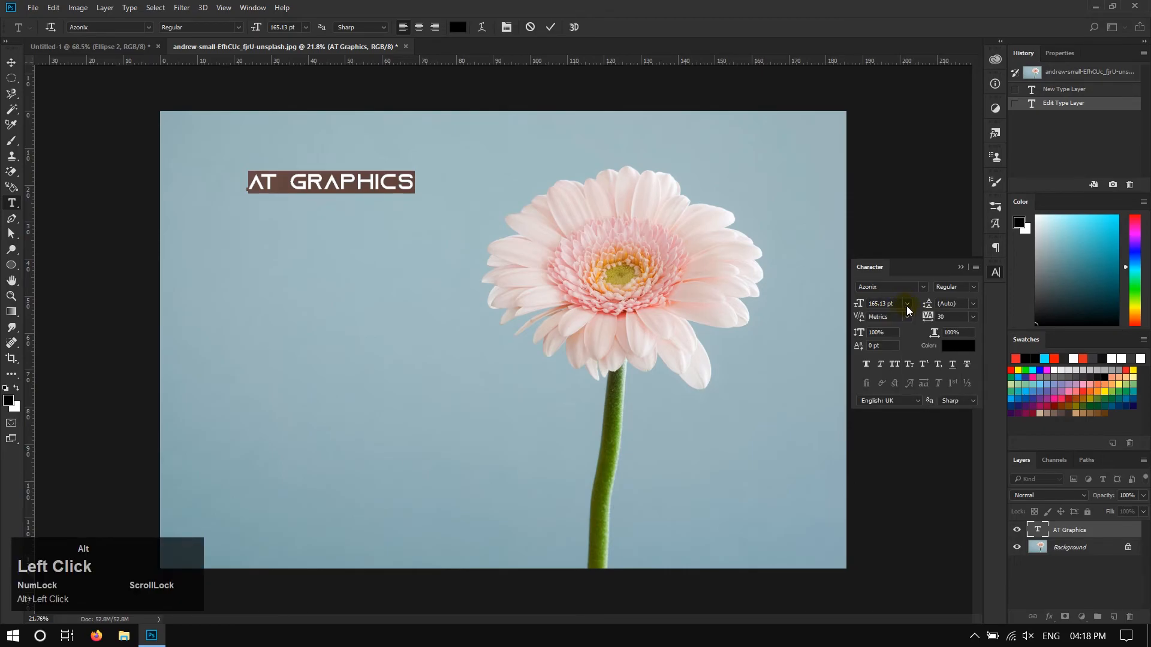
{"action": "left_click", "coordinate": [907, 305]}
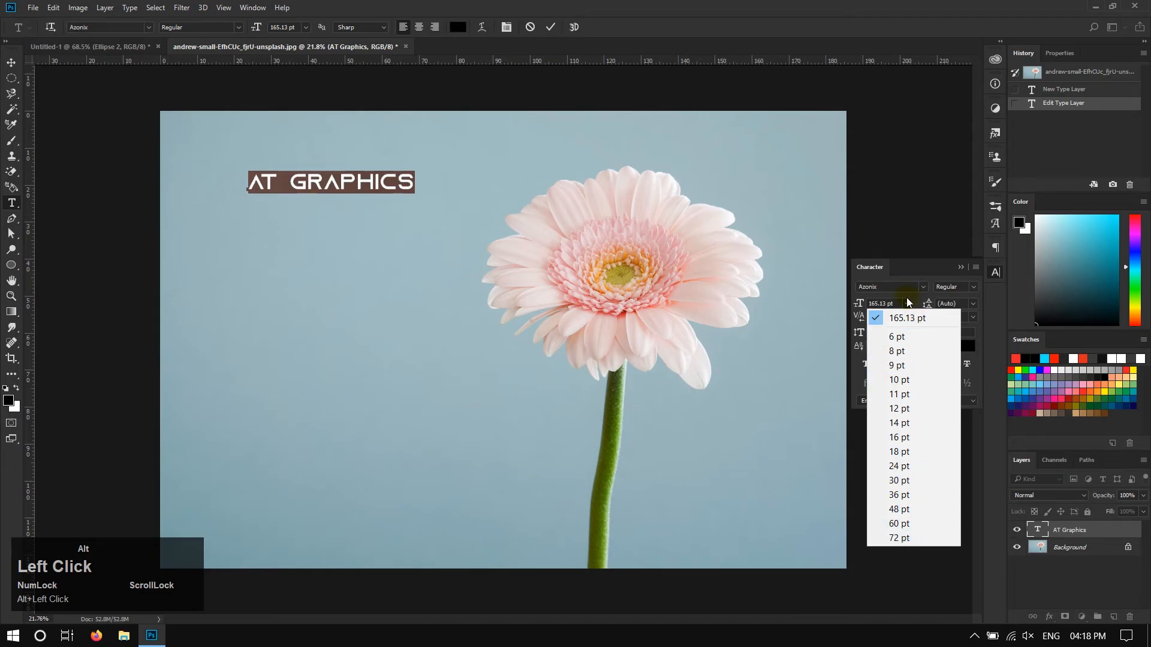
{"action": "left_click", "coordinate": [912, 305]}
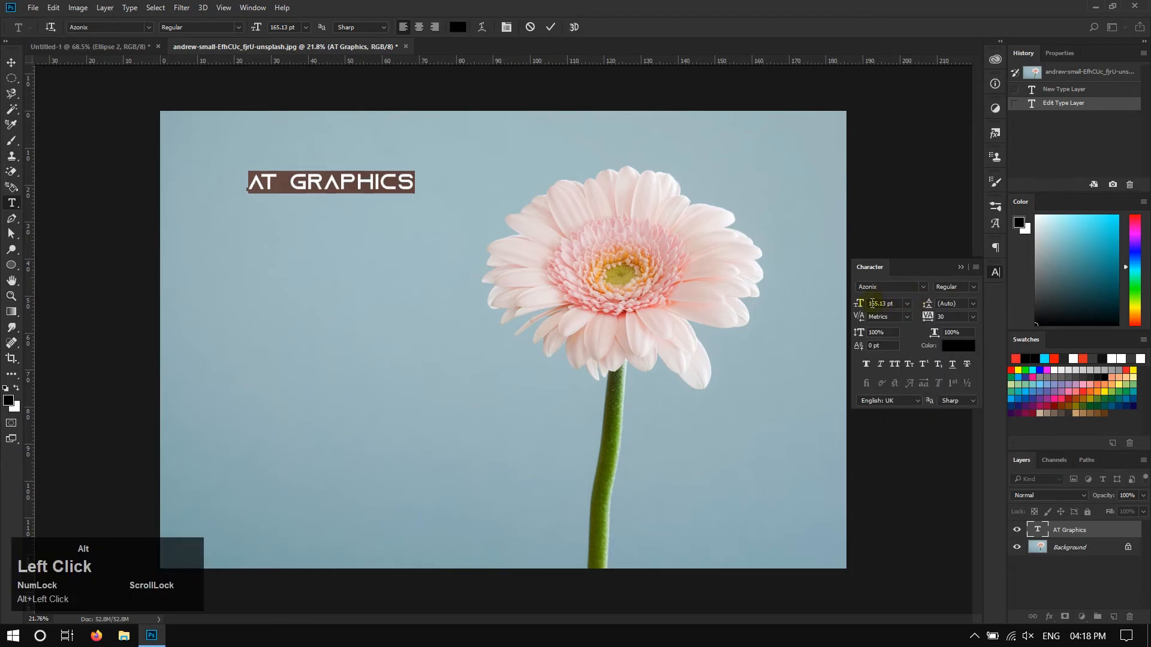
- Select the whole "AT Graphics" text again and enlarge its font size to 285.13 pt
{"action": "left_click", "coordinate": [346, 187]}
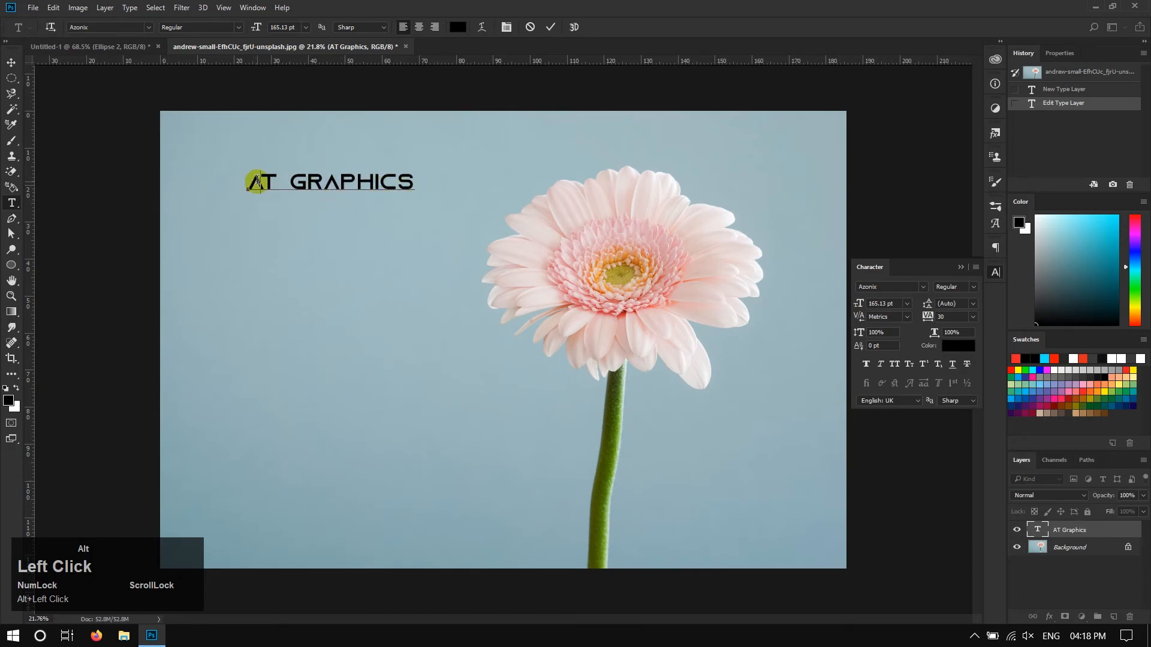
{"action": "key", "text": "ctrl+alt+a"}
{"action": "left_click", "coordinate": [411, 185]}
{"action": "key", "text": "ctrl+alt+a"}
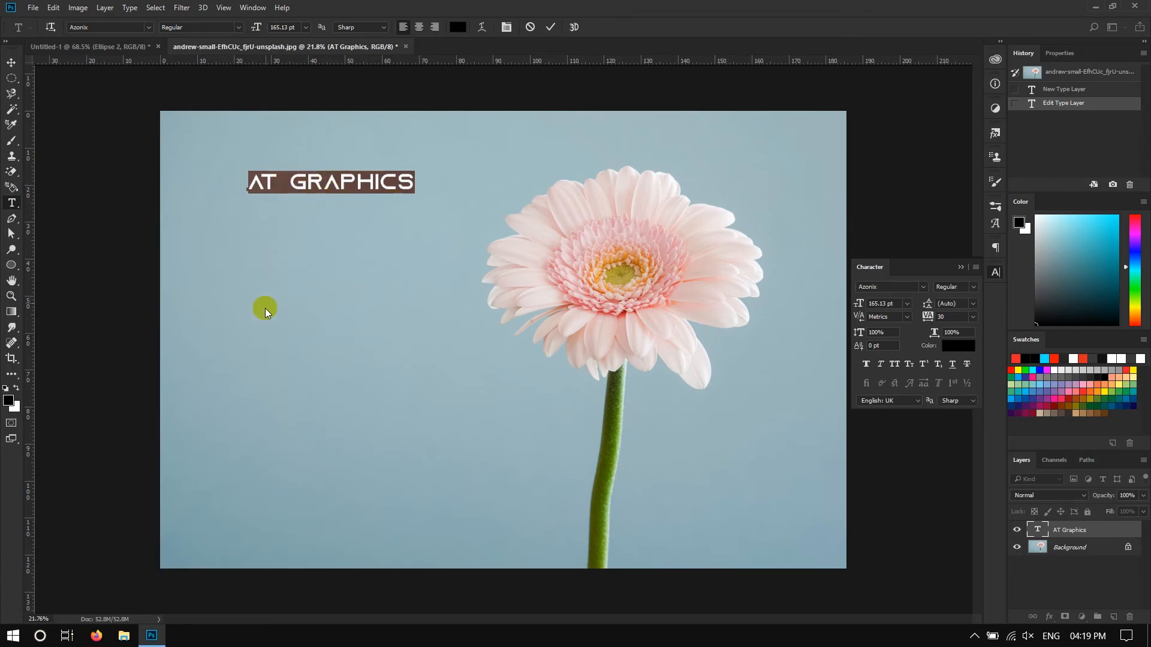
{"action": "left_click", "coordinate": [300, 179], "text": "alt"}
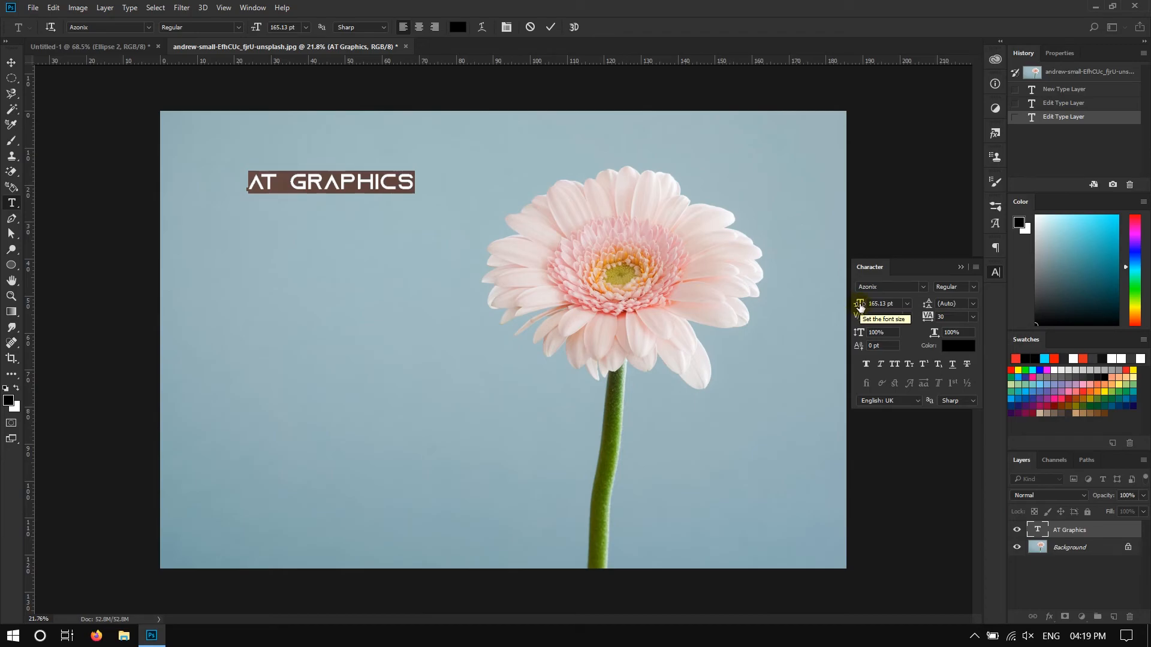
{"action": "left_click_drag", "start_coordinate": [860, 306], "coordinate": [934, 302]}
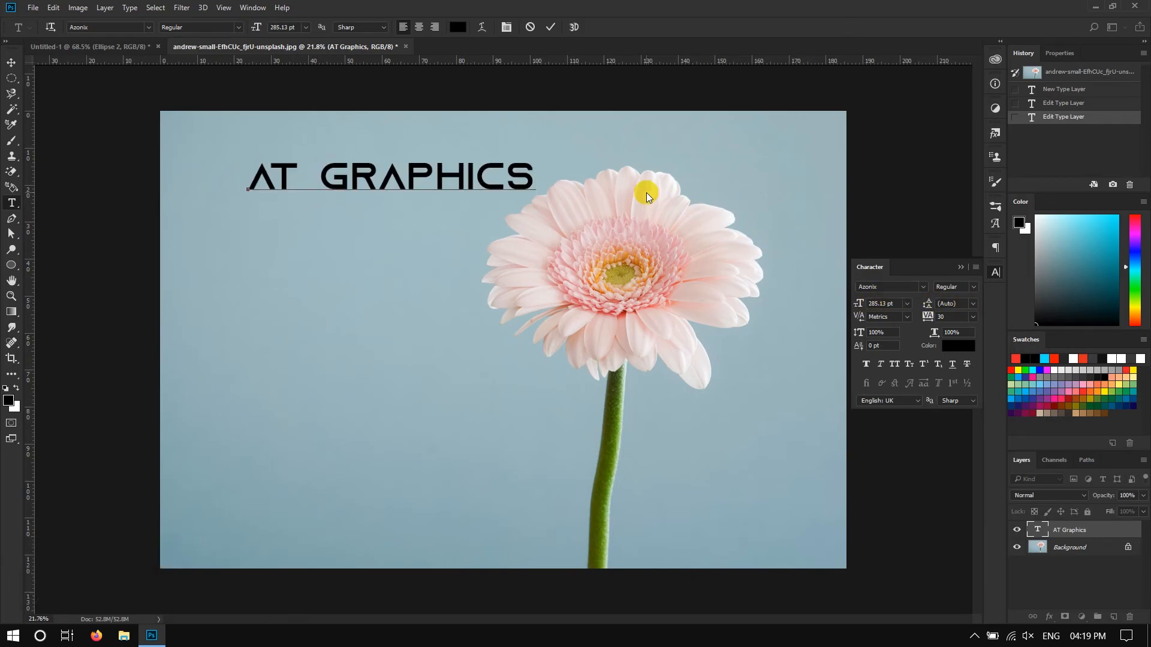
- Add a second line reading "AT GRAPHICS" below the first, correcting the mistyped letters
{"action": "key", "text": "Return"}
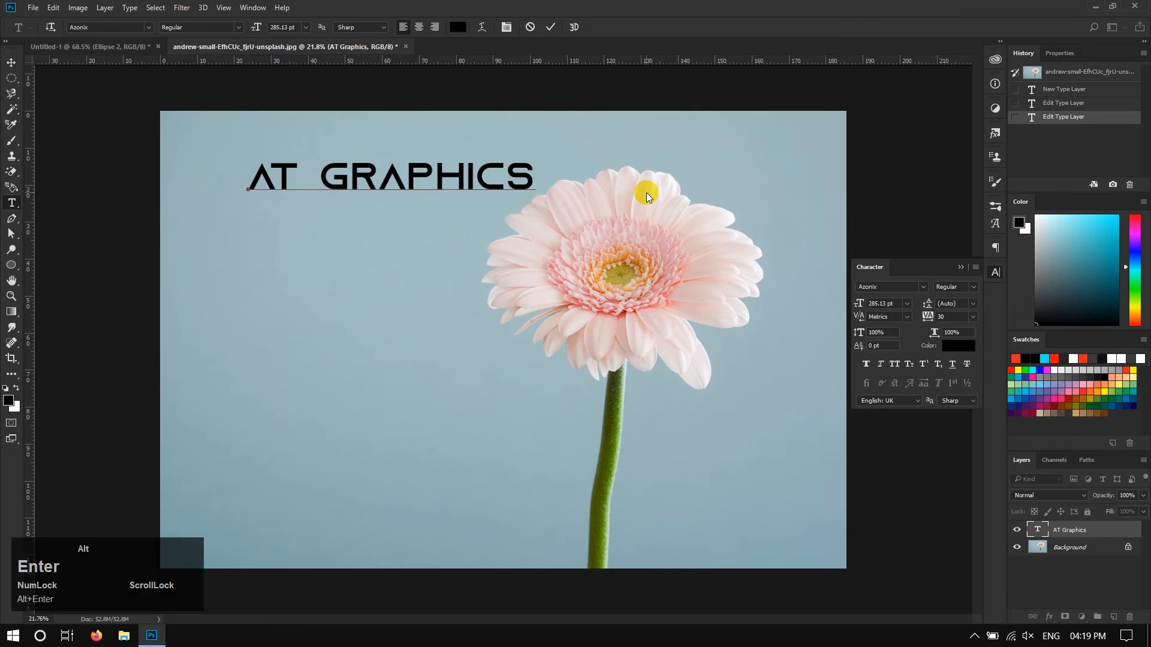
{"action": "type", "text": "A"}
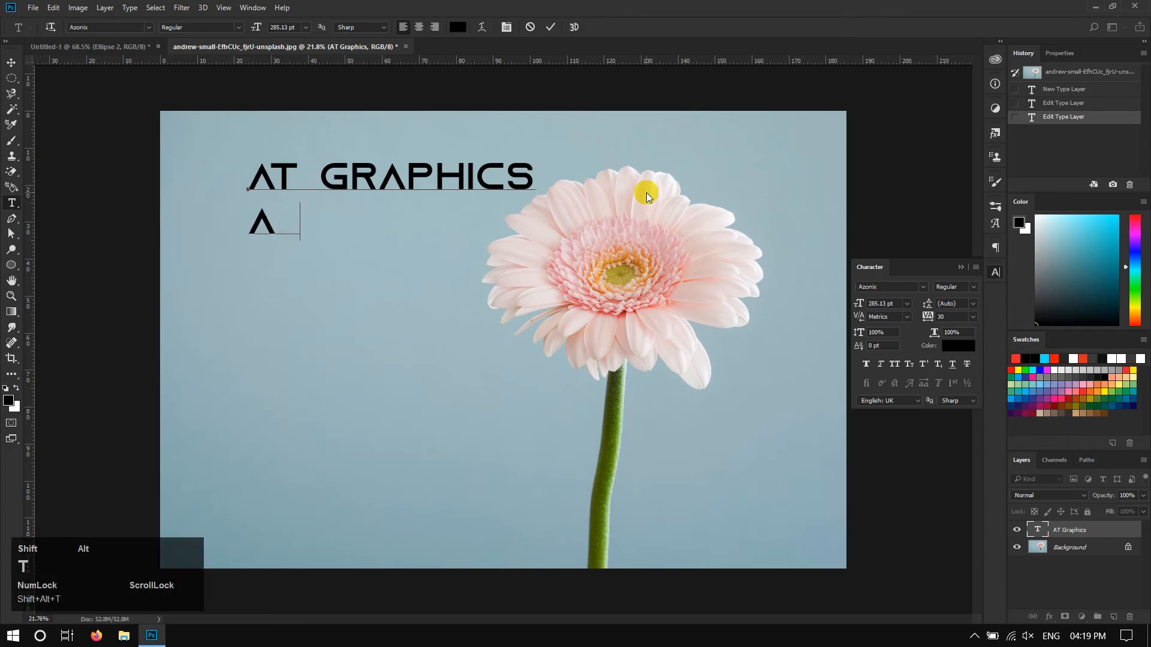
{"action": "type", "text": "T GRAPOHICS"}
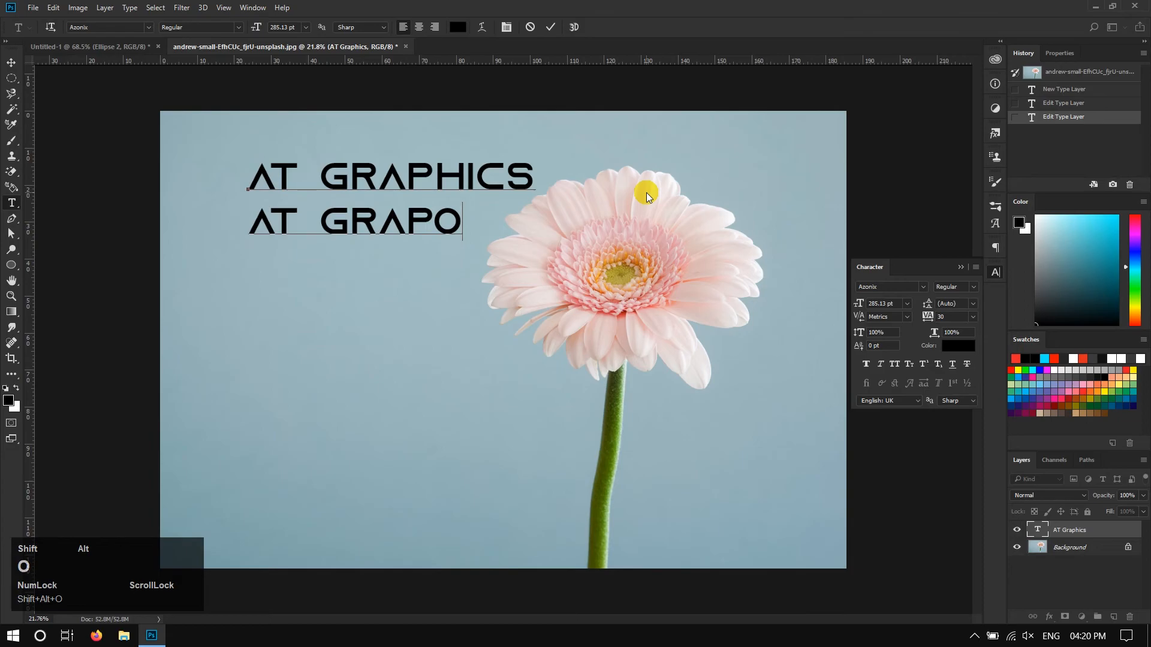
{"action": "key", "text": "BackSpace"}
{"action": "key", "text": "BackSpace"}
{"action": "key", "text": "BackSpace"}
{"action": "key", "text": "BackSpace"}
{"action": "key", "text": "BackSpace"}
{"action": "type", "text": "HICS"}
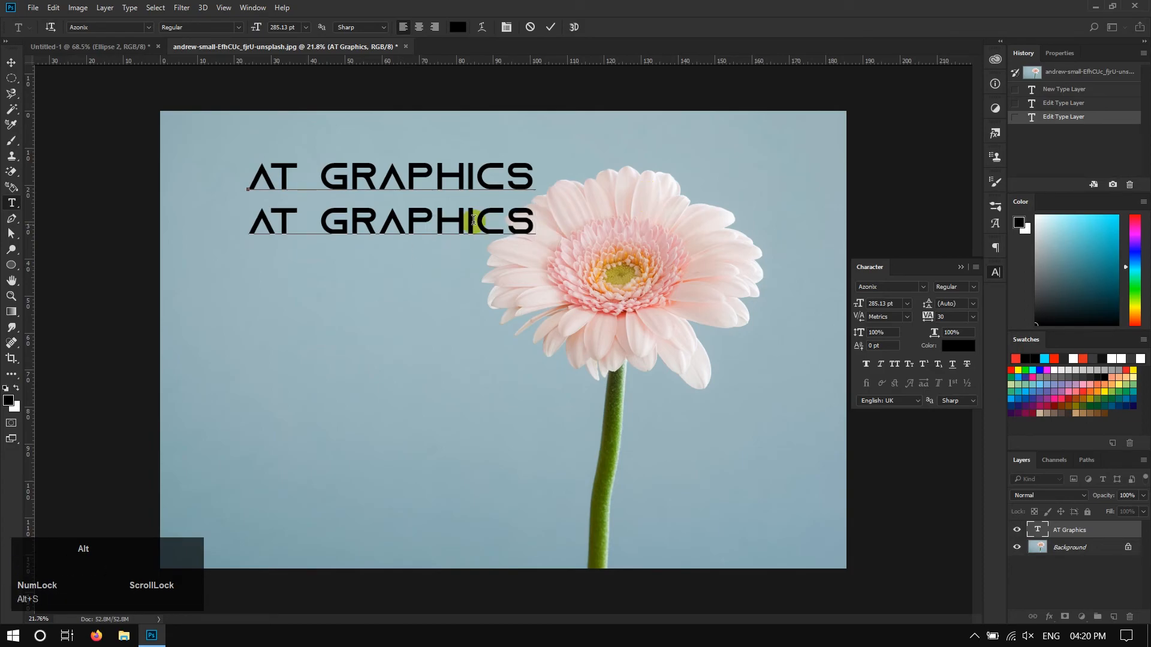
- Try several preset leading values on both text lines, including 9 pt and 72 pt
{"action": "key", "text": "ctrl+a"}
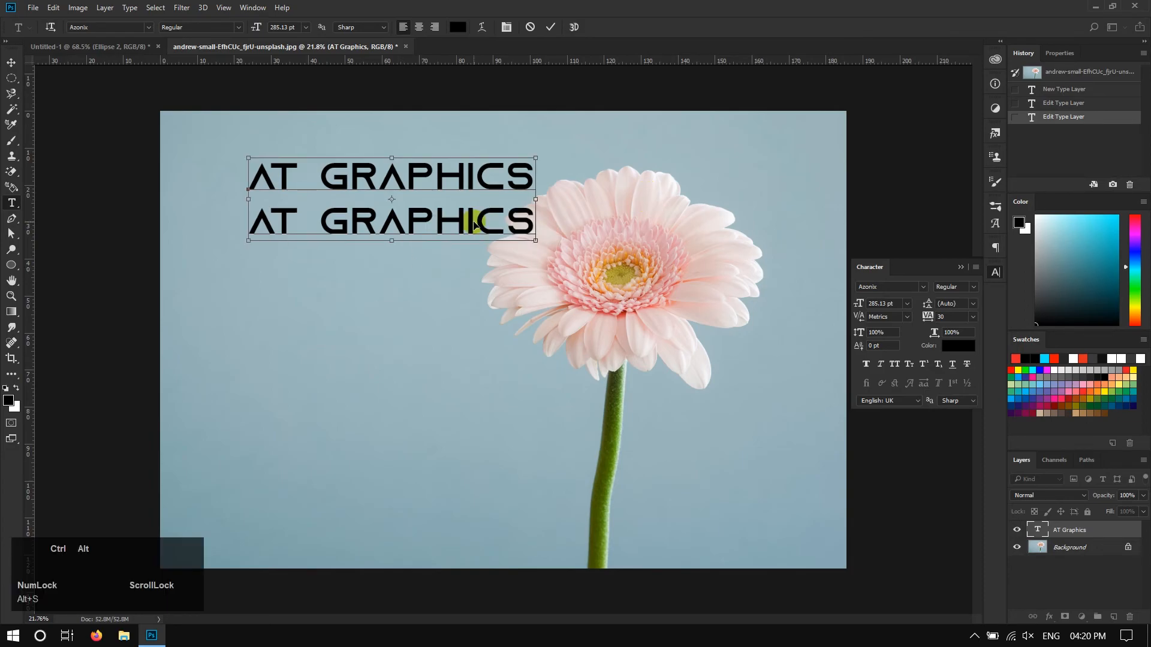
{"action": "left_click", "coordinate": [974, 303], "text": "alt"}
{"action": "left_click", "coordinate": [966, 337]}
{"action": "left_click", "coordinate": [973, 303]}
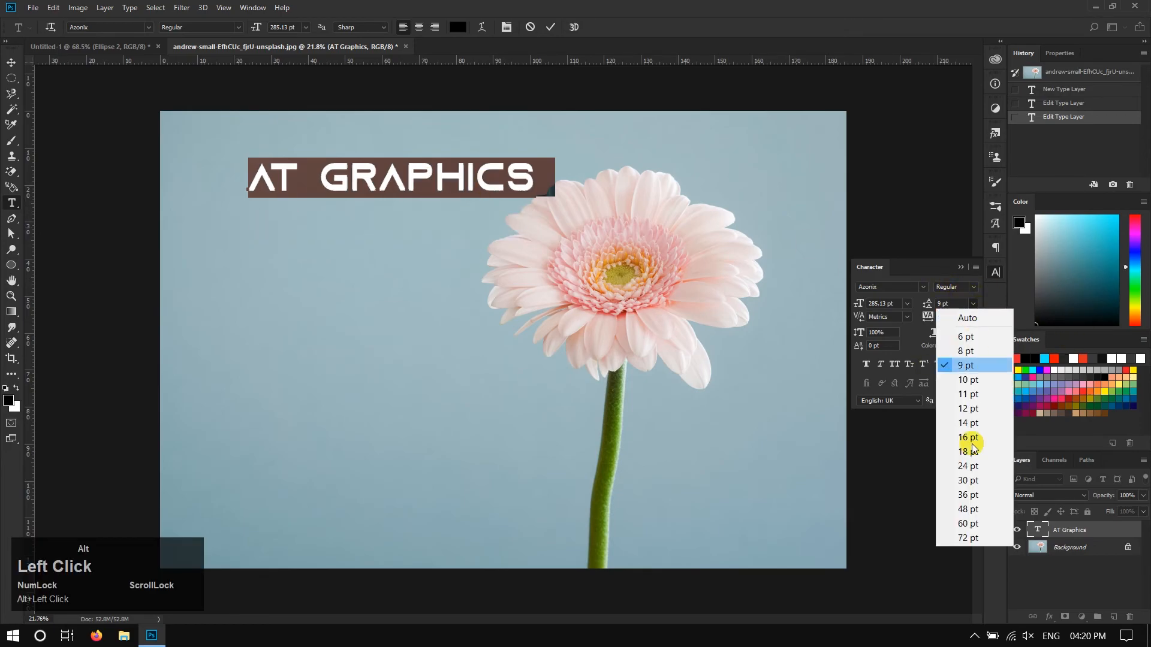
{"action": "left_click", "coordinate": [967, 509]}
{"action": "left_click", "coordinate": [973, 303]}
{"action": "left_click", "coordinate": [968, 535]}
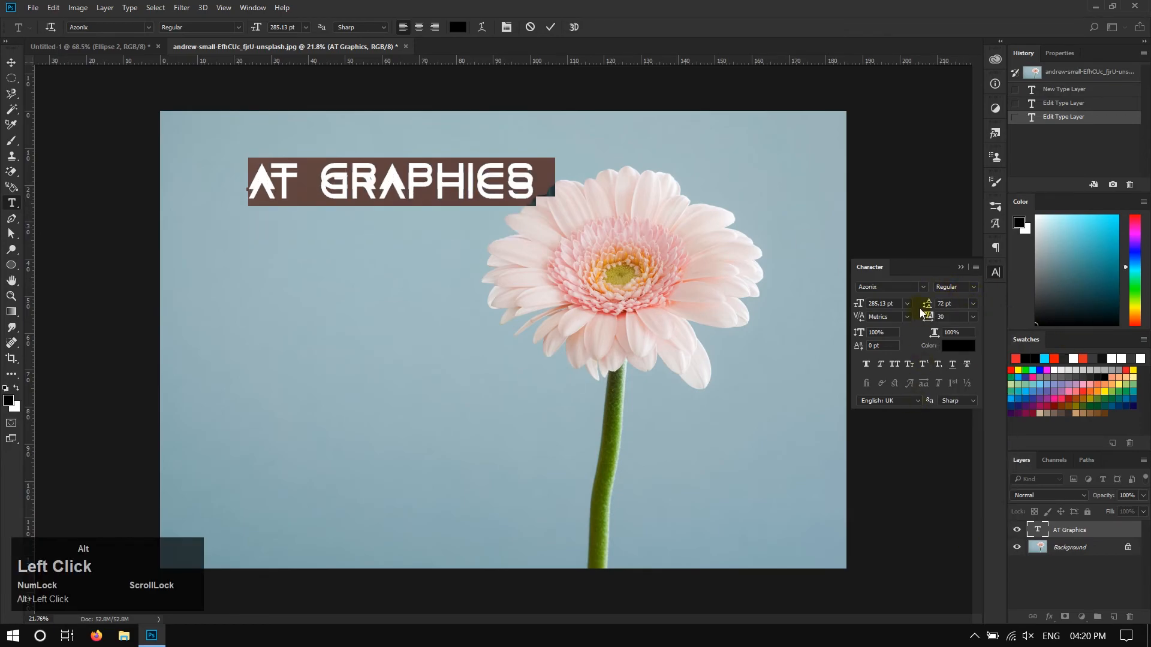
- Try a freely adjusted leading on the two lines and reset it to Auto
{"action": "left_click_drag", "start_coordinate": [926, 306], "coordinate": [1075, 336]}
{"action": "left_click", "coordinate": [972, 304]}
{"action": "left_click", "coordinate": [970, 316]}
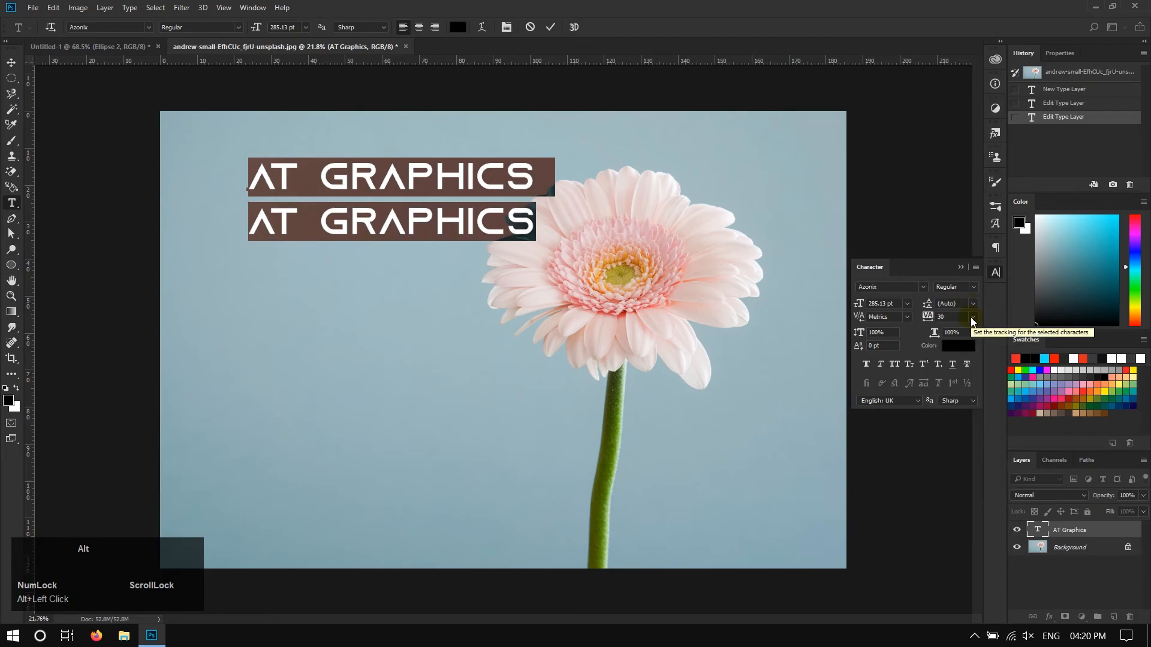
- Set the tracking of both lines to 0, the vertical scale to 151% and the horizontal scale to 138%
{"action": "mouse_move", "coordinate": [927, 318]}
{"action": "left_mouse_down"}
{"action": "mouse_move", "coordinate": [955, 321]}
{"action": "mouse_move", "coordinate": [910, 326]}
{"action": "left_mouse_up"}
{"action": "left_click", "coordinate": [973, 316]}
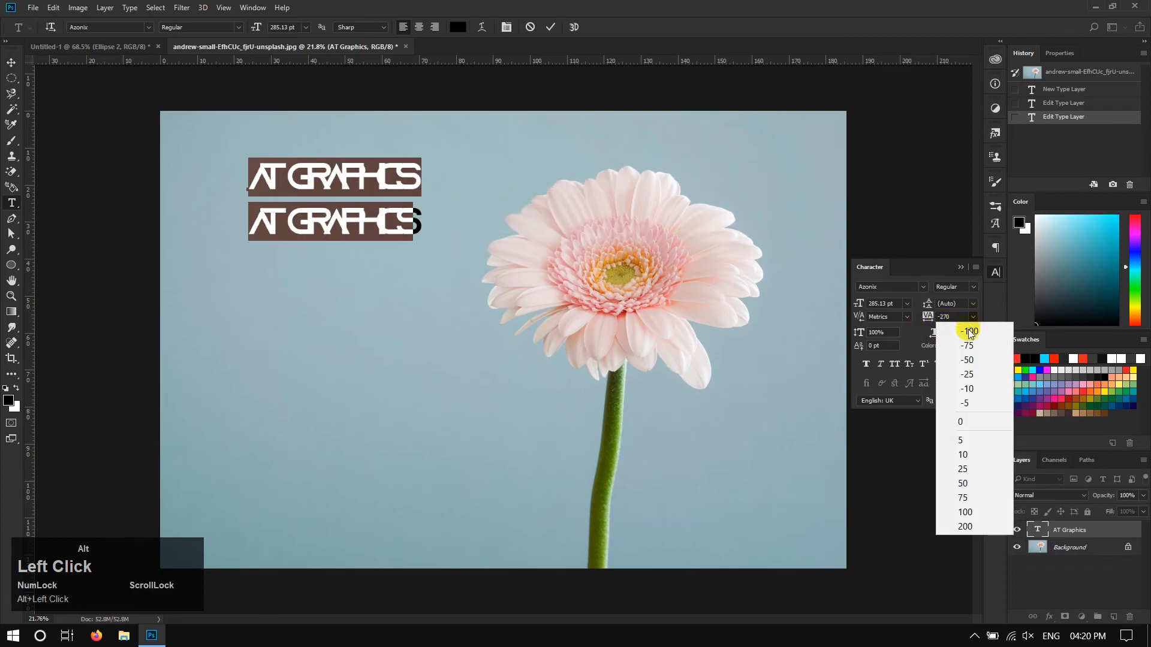
{"action": "left_click", "coordinate": [959, 427]}
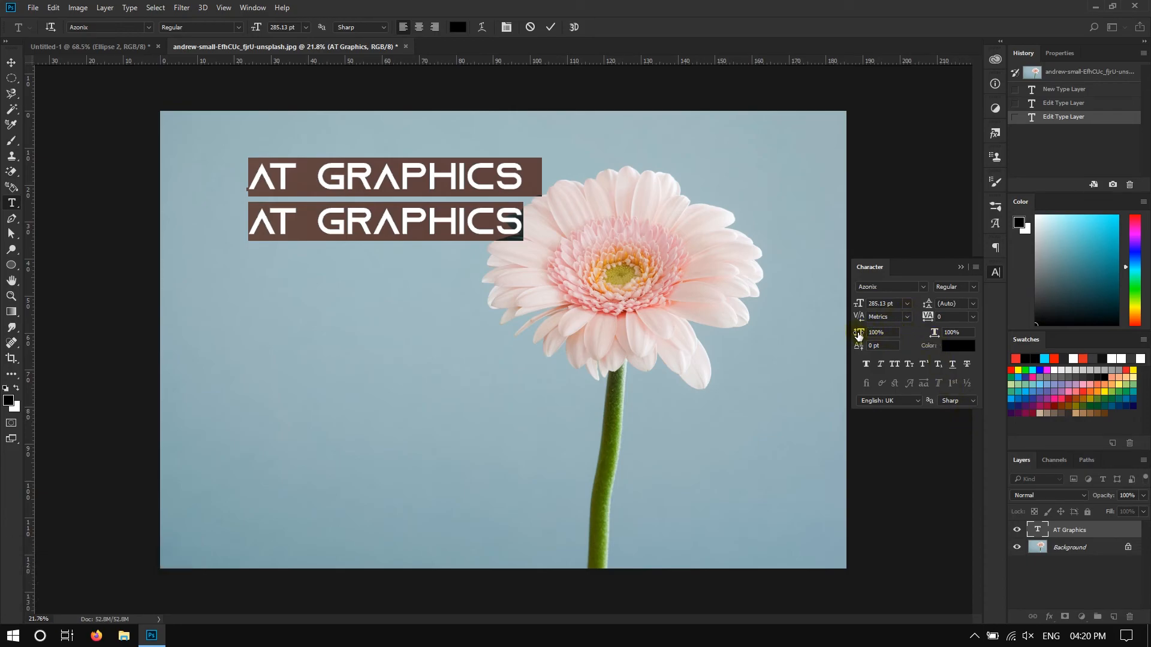
{"action": "left_click_drag", "start_coordinate": [859, 336], "coordinate": [956, 333]}
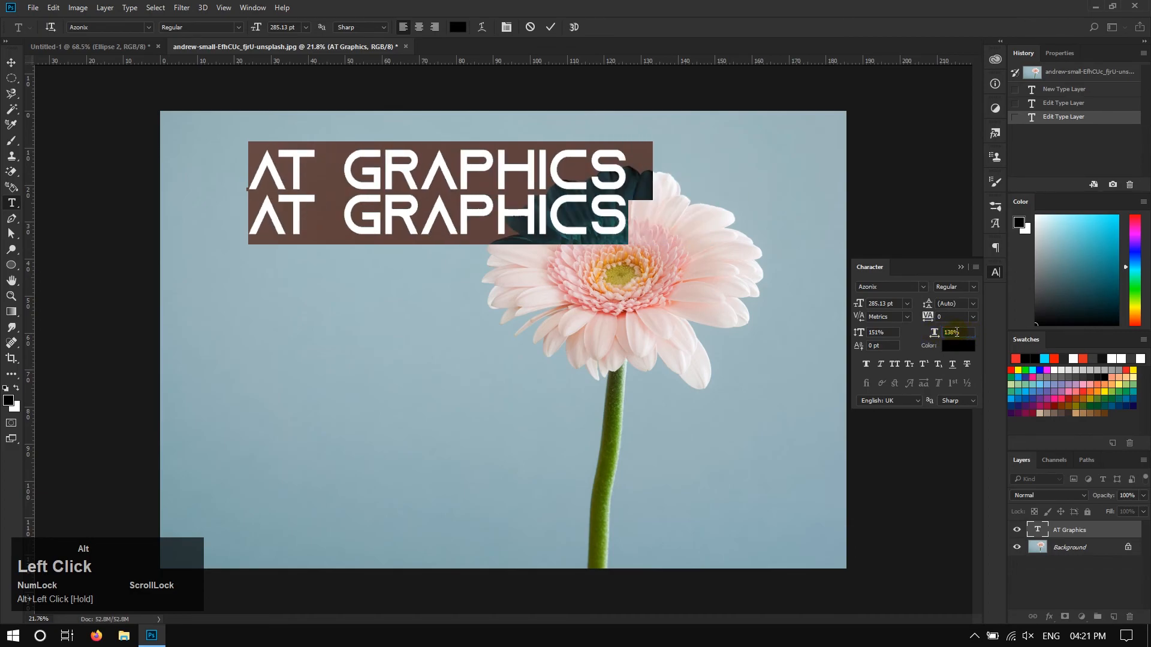
- Try Faux Bold, All Caps, Small Caps, Superscript, Underline and Strikethrough on the text, turning each style off again
{"action": "left_click", "coordinate": [868, 365]}
{"action": "left_click", "coordinate": [867, 365]}
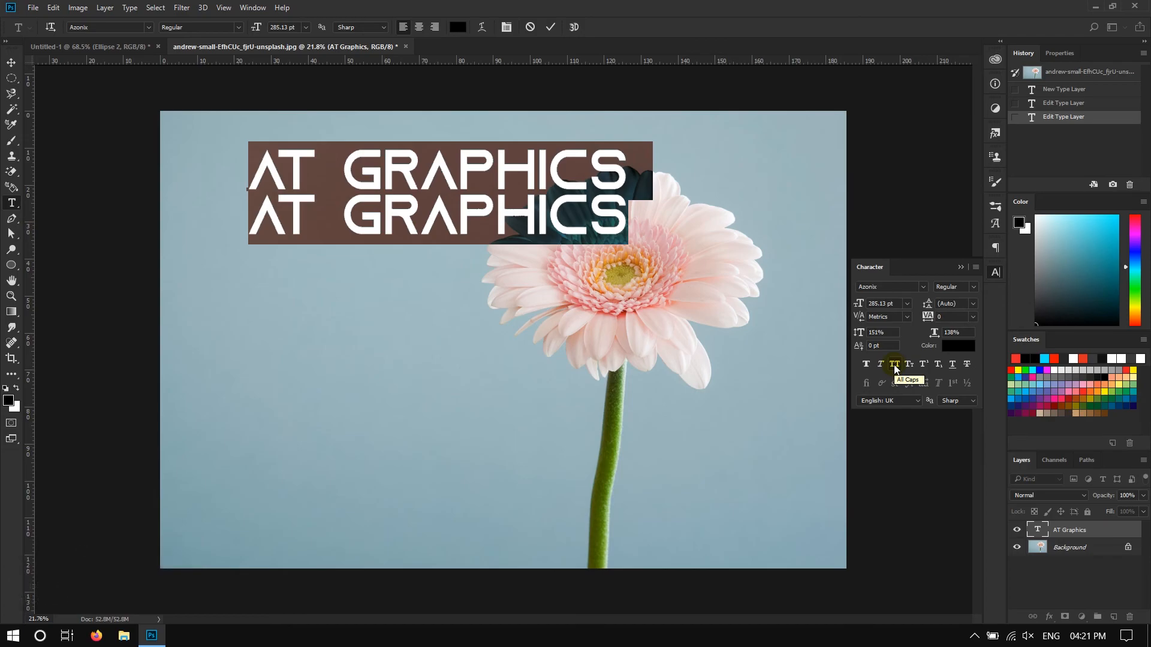
{"action": "left_click", "coordinate": [895, 364], "text": "alt"}
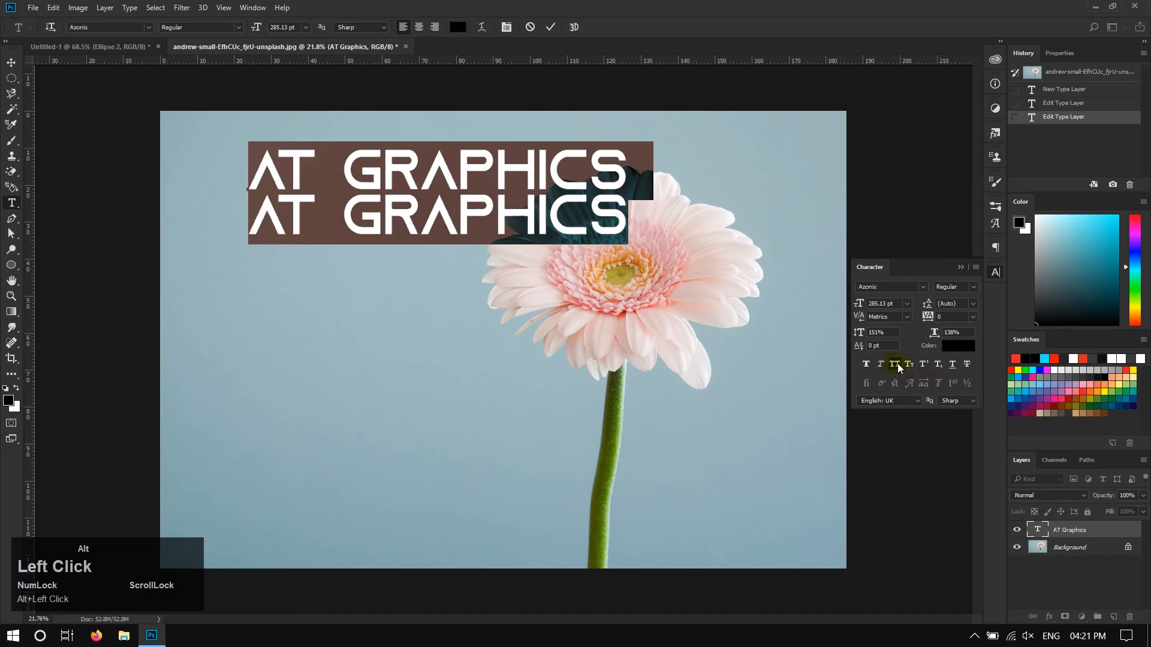
{"action": "left_click", "coordinate": [911, 363], "text": "alt"}
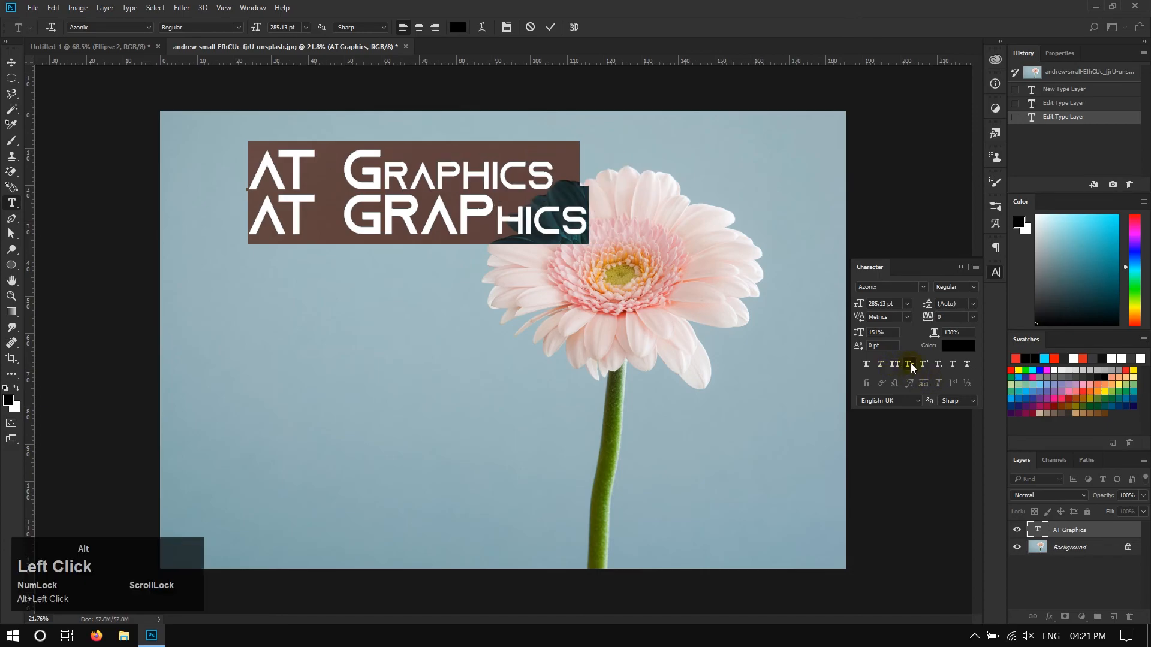
{"action": "left_click", "coordinate": [911, 363], "text": "alt"}
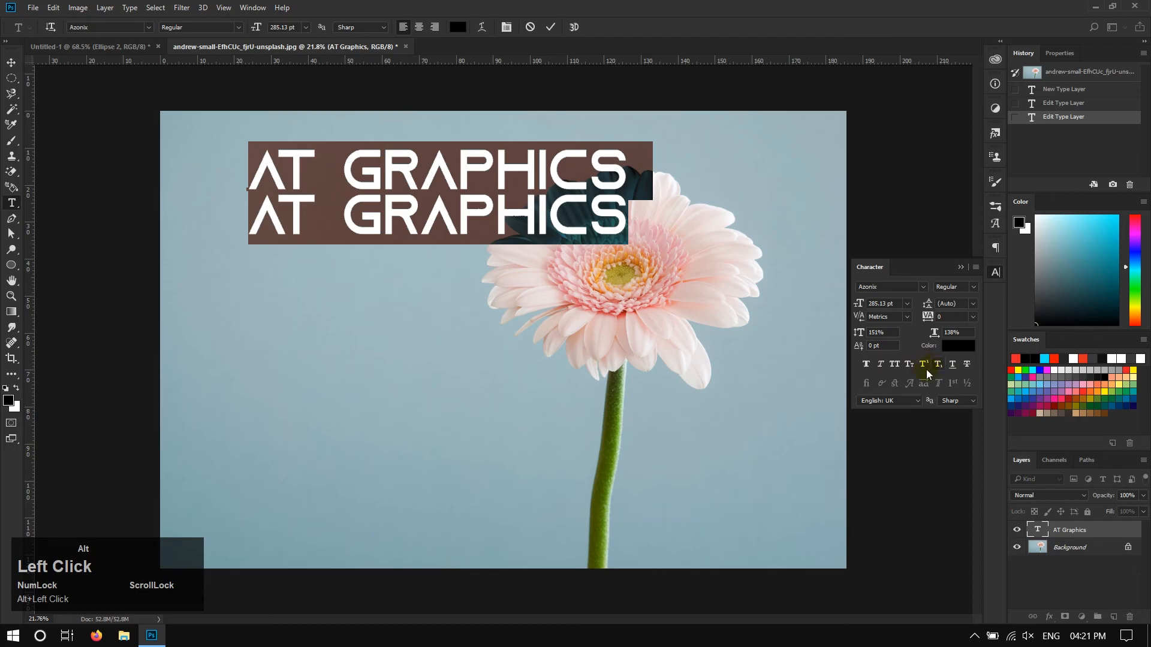
{"action": "left_click", "coordinate": [923, 364], "text": "alt"}
{"action": "left_click", "coordinate": [923, 364], "text": "alt"}
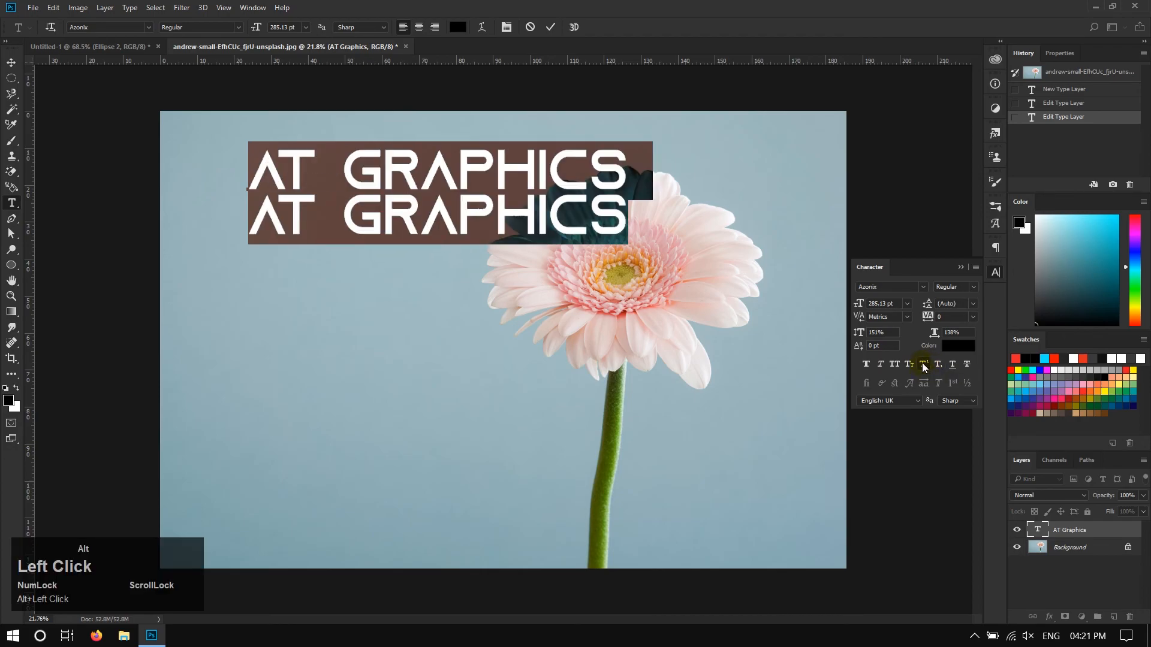
{"action": "left_click", "coordinate": [953, 364], "text": "alt"}
{"action": "left_click", "coordinate": [953, 364], "text": "alt"}
{"action": "left_click", "coordinate": [968, 363], "text": "alt"}
{"action": "left_click", "coordinate": [968, 364], "text": "alt"}
- Hide the Character settings, left-align the text and move it back inside the image, across the flower's upper petals
{"action": "left_click", "coordinate": [995, 272]}
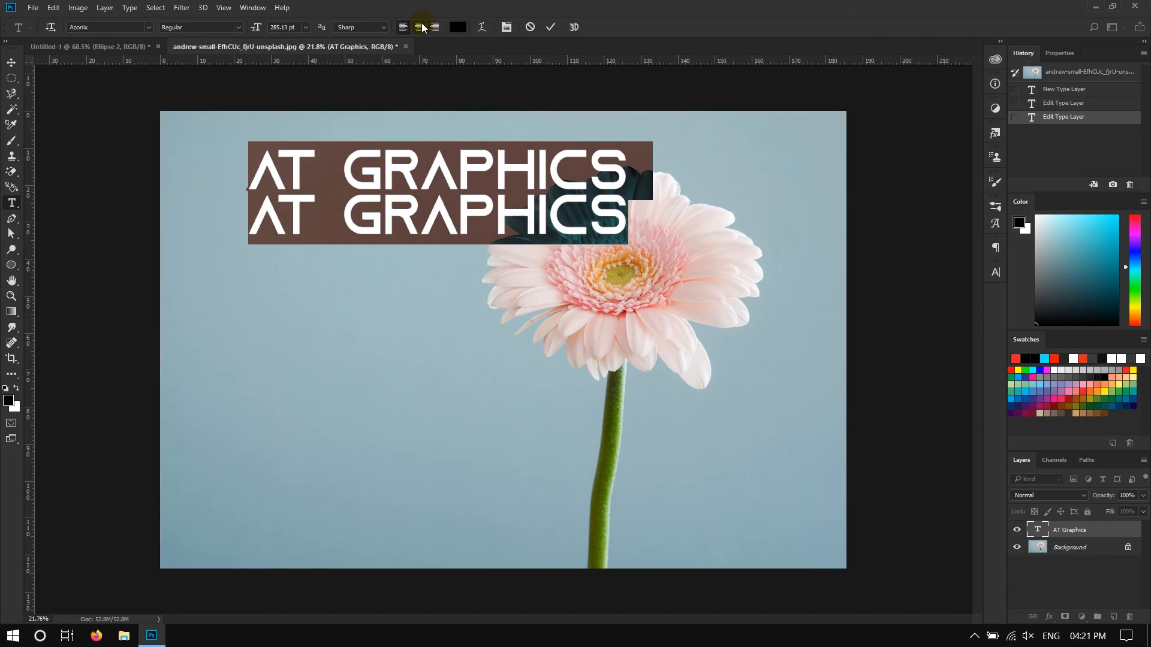
{"action": "left_click", "coordinate": [404, 26]}
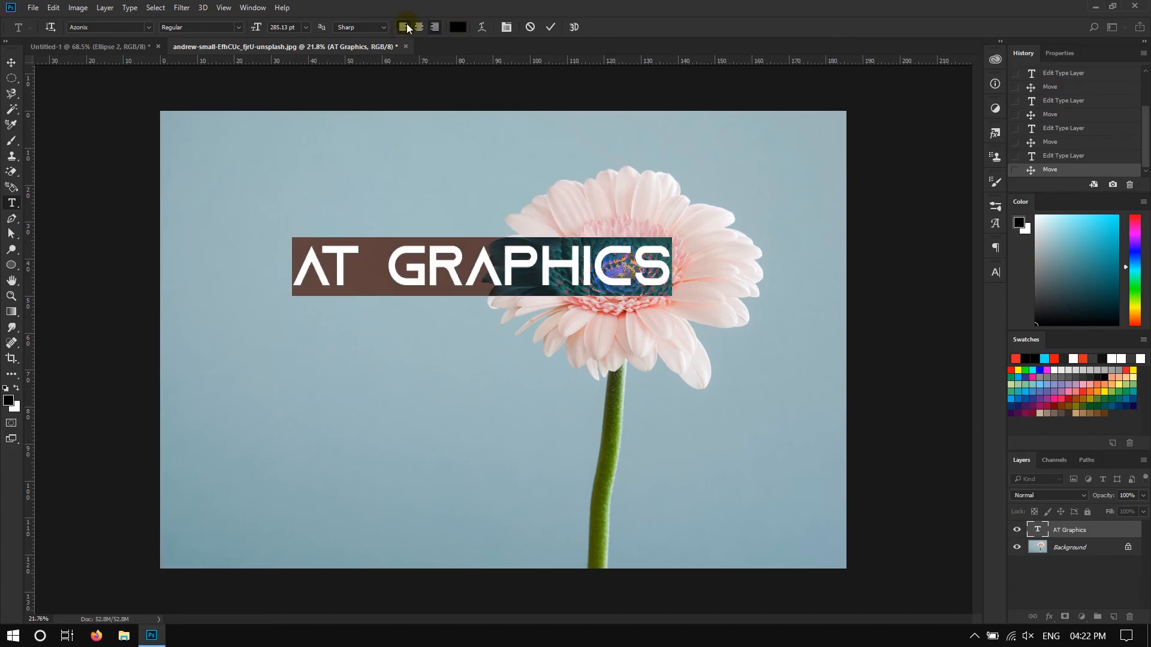
{"action": "left_click", "coordinate": [405, 26]}
{"action": "left_click", "coordinate": [11, 63]}
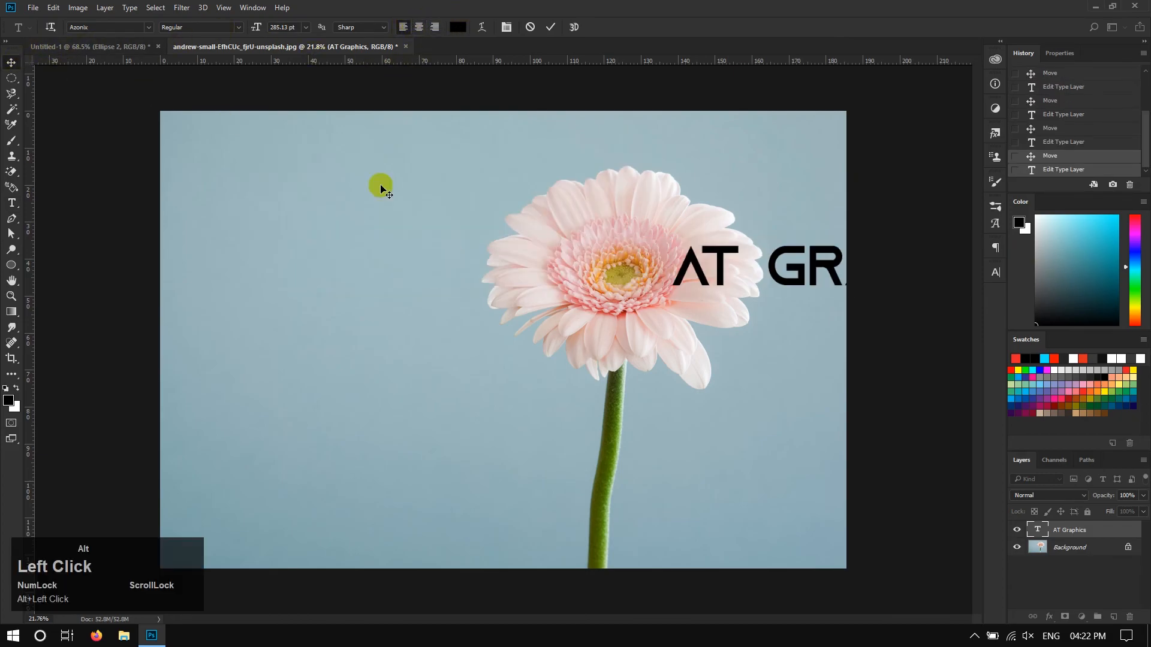
{"action": "left_click_drag", "start_coordinate": [786, 263], "coordinate": [383, 217]}
- Replace the whole text with the filler letters "hjksdjkhjdsfhj" to test left-aligned typing
{"action": "left_click", "coordinate": [10, 203]}
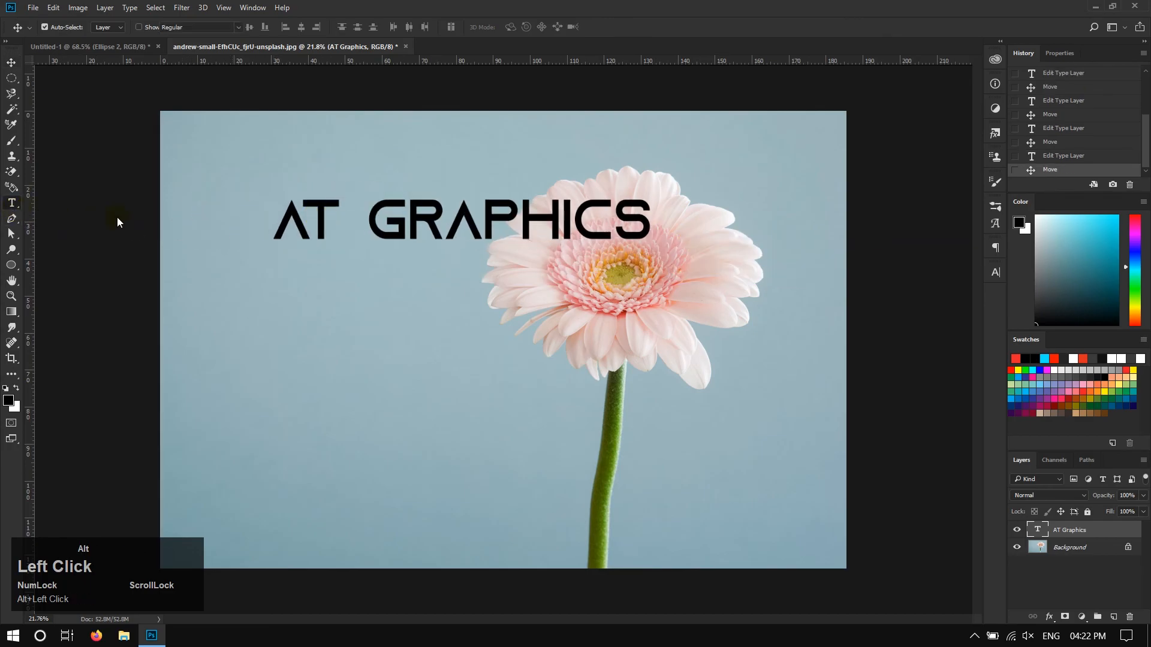
{"action": "left_click", "coordinate": [379, 215]}
{"action": "key", "text": "ctrl+a"}
{"action": "type", "text": "hjksdjkhjdsfhj"}
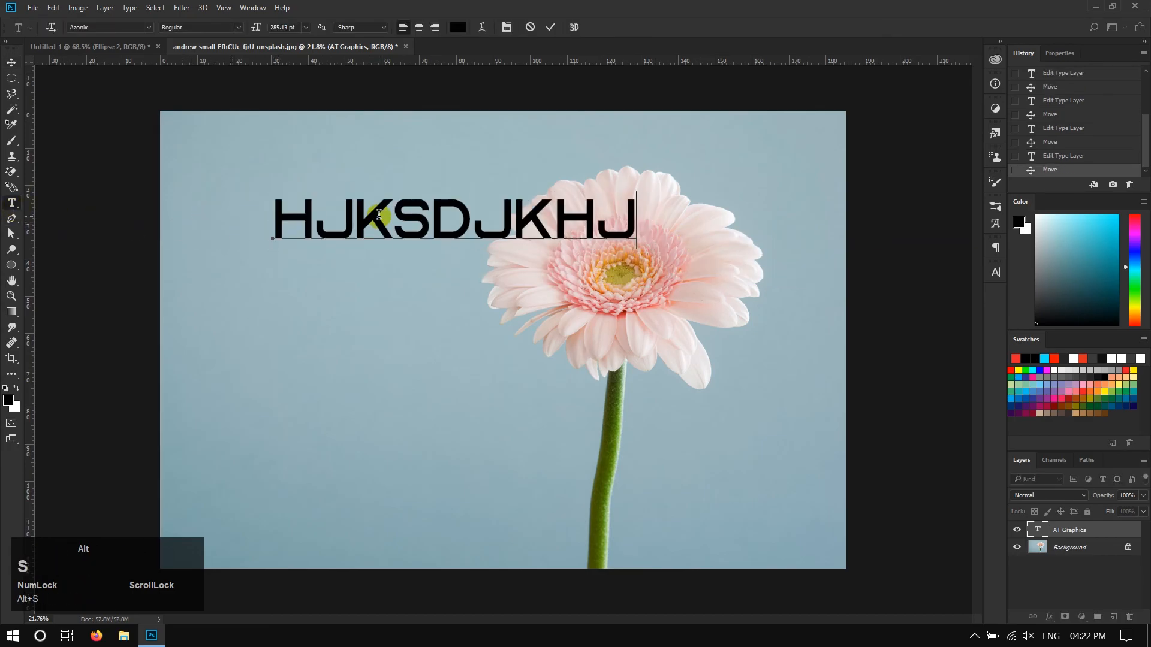
- Delete the filler letters except the first "h" and center-align the remaining letter
{"action": "key", "text": "BackSpace"}
{"action": "key", "text": "BackSpace"}
{"action": "key", "text": "BackSpace"}
{"action": "key", "text": "BackSpace"}
{"action": "key", "text": "BackSpace"}
{"action": "key", "text": "BackSpace"}
{"action": "key", "text": "BackSpace"}
{"action": "key", "text": "BackSpace"}
{"action": "key", "text": "BackSpace"}
{"action": "key", "text": "BackSpace"}
{"action": "key", "text": "BackSpace"}
{"action": "key", "text": "BackSpace"}
{"action": "key", "text": "BackSpace"}
{"action": "key", "text": "ctrl+a"}
{"action": "left_click", "coordinate": [419, 28]}
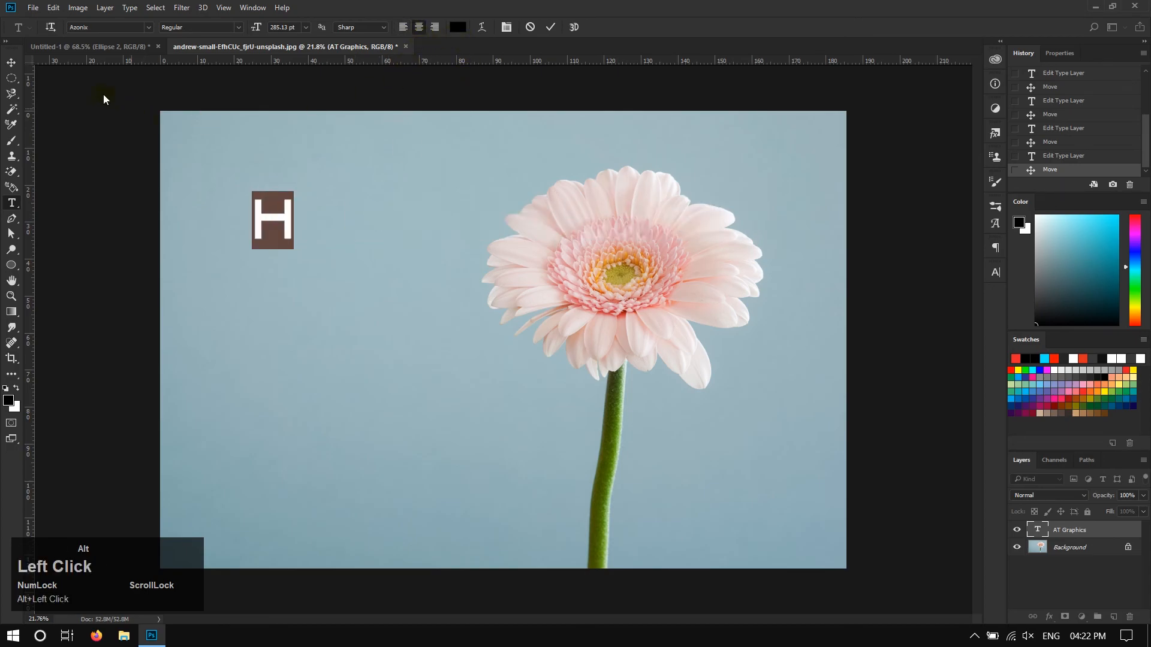
- Move the letter H across to the flower's outer petals with the Move tool
{"action": "left_click", "coordinate": [11, 63]}
{"action": "left_click", "coordinate": [252, 225]}
{"action": "left_click_drag", "start_coordinate": [252, 225], "coordinate": [477, 237]}
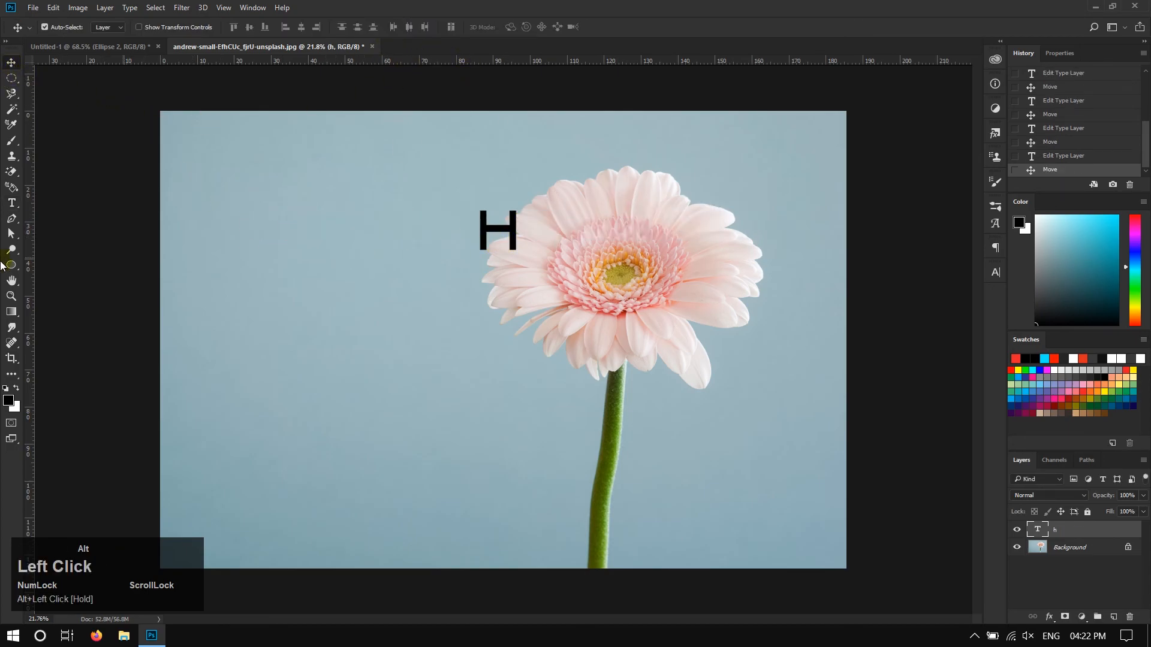
- Replace the centered letter H with "JKLSDKLDSFLJSD" and select all of the new text
{"action": "key", "text": "t"}
{"action": "left_click", "coordinate": [506, 237]}
{"action": "key", "text": "ctrl+alt+a"}
{"action": "type", "text": "JKLSDKLDSFLJSD"}
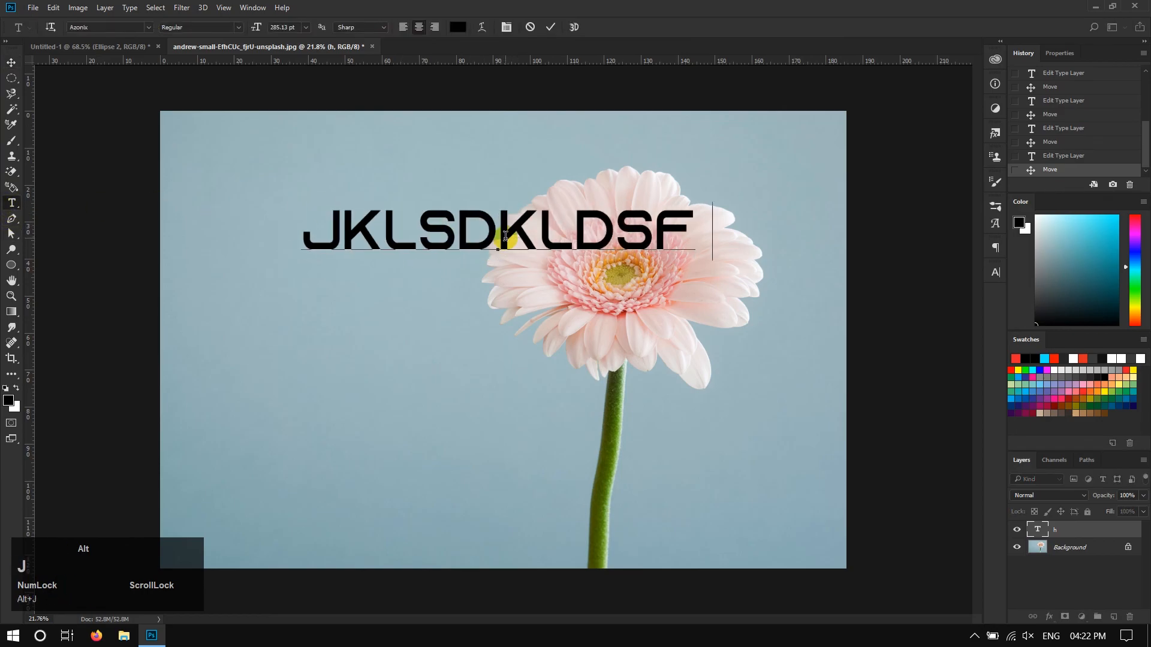
{"action": "key", "text": "ctrl+alt+a"}
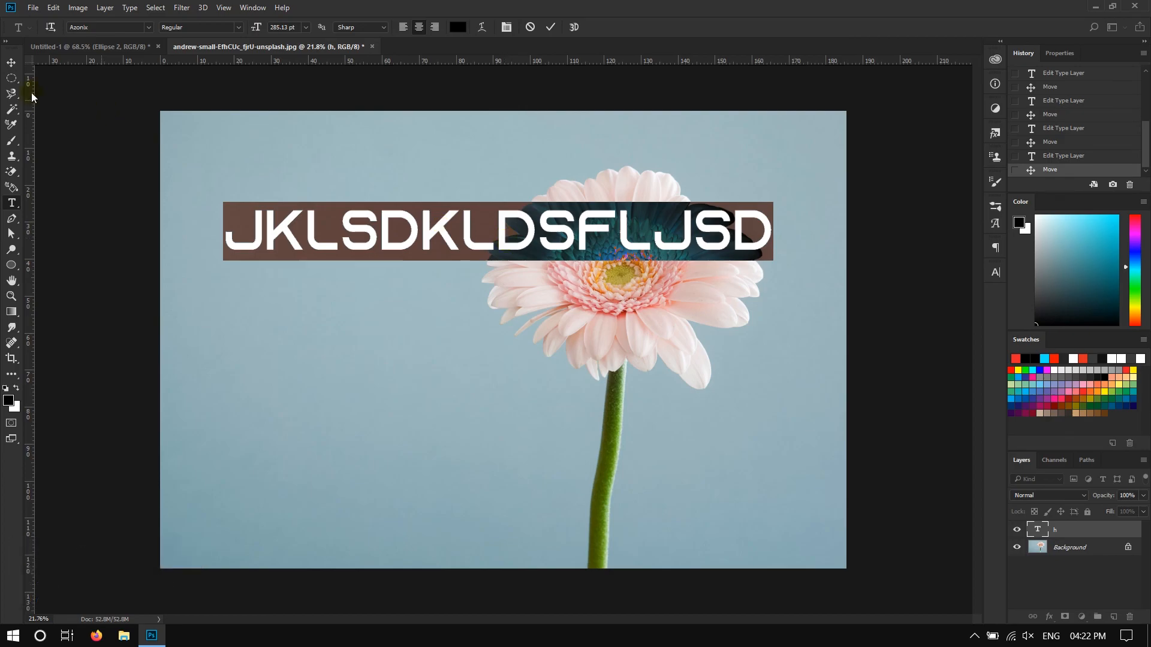
- Nudge the text "JKLSDKLDSFLJSD" slightly to the right on the canvas and switch all of its letters to right alignment
{"action": "left_click", "coordinate": [12, 63]}
{"action": "left_click_drag", "start_coordinate": [432, 239], "coordinate": [438, 238]}
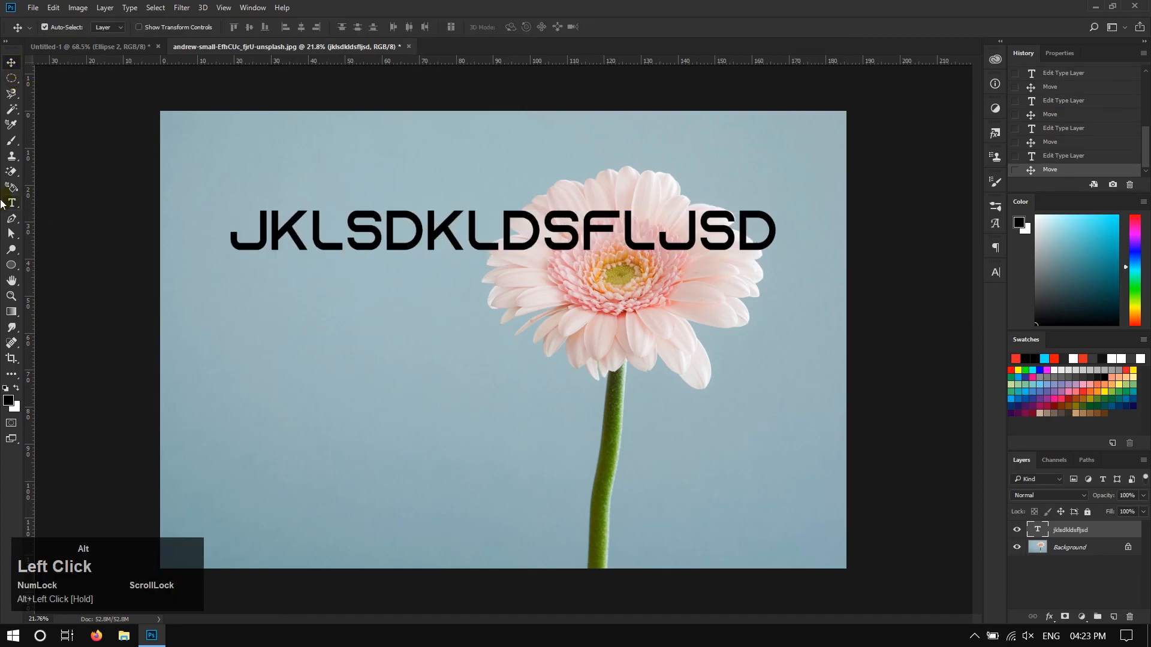
{"action": "key", "text": "t"}
{"action": "left_click", "coordinate": [281, 243]}
{"action": "key", "text": "ctrl+alt+a"}
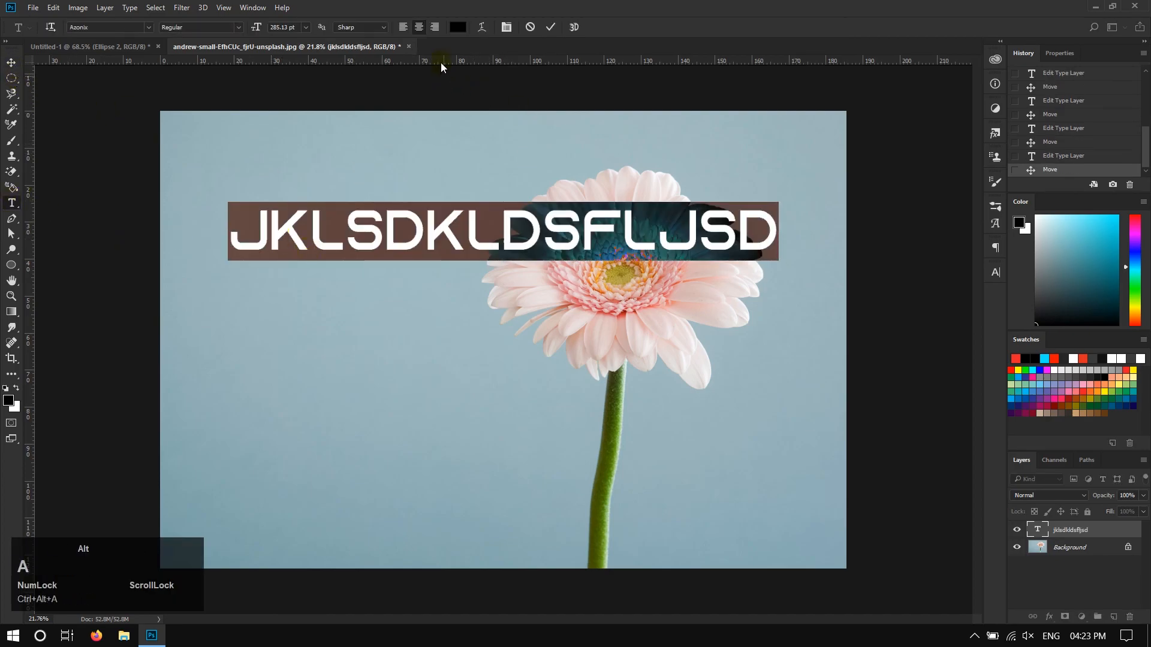
{"action": "left_click", "coordinate": [435, 27], "text": "alt"}
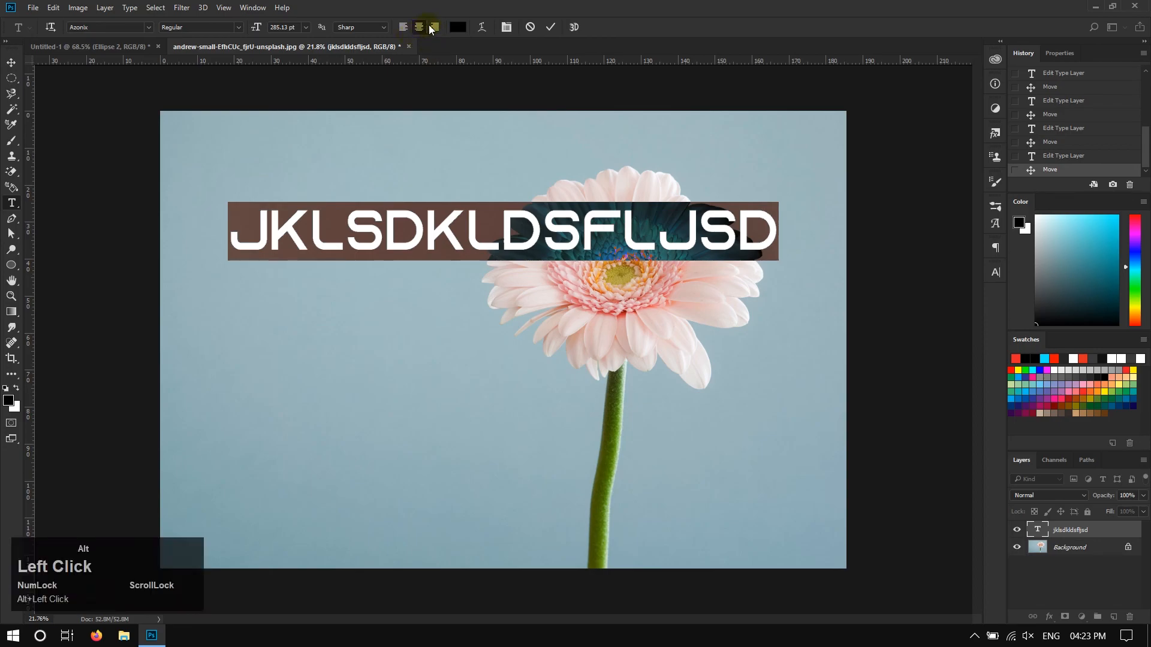
- Shift the right-aligned text slightly to the right and replace all of it with "SDKLFL;D;F;LDFJ"
{"action": "left_click", "coordinate": [12, 62]}
{"action": "left_click_drag", "start_coordinate": [308, 247], "coordinate": [612, 242]}
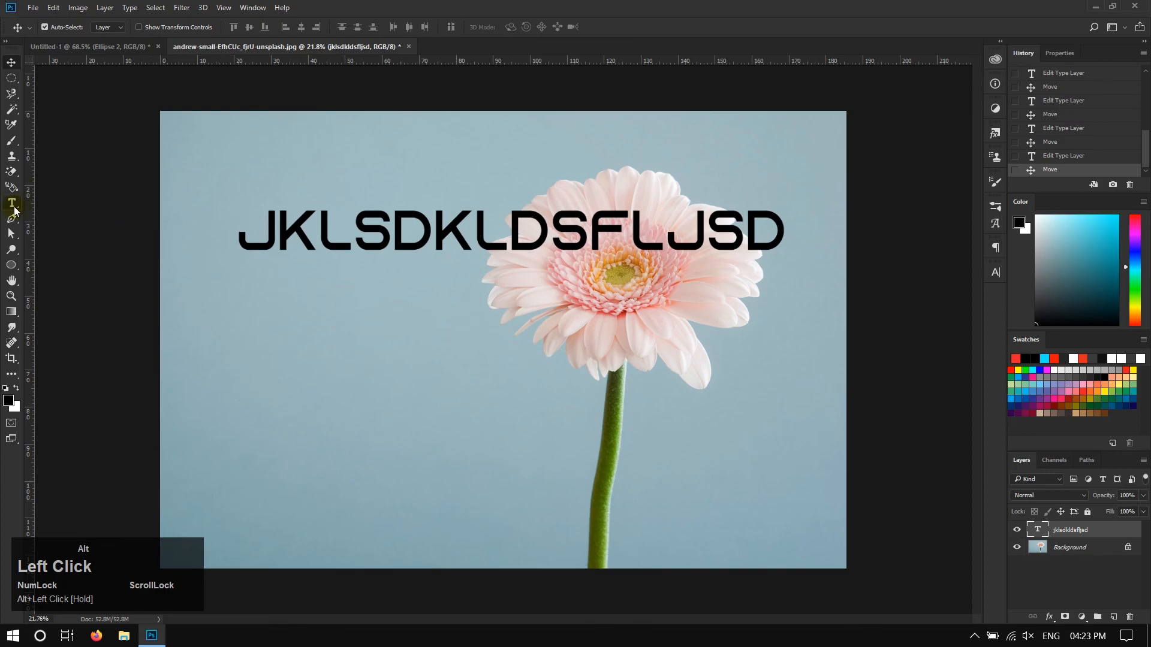
{"action": "left_click", "coordinate": [336, 226]}
{"action": "key", "text": "ctrl+a"}
{"action": "type", "text": "SDKLFL;D;F;LDFJ"}
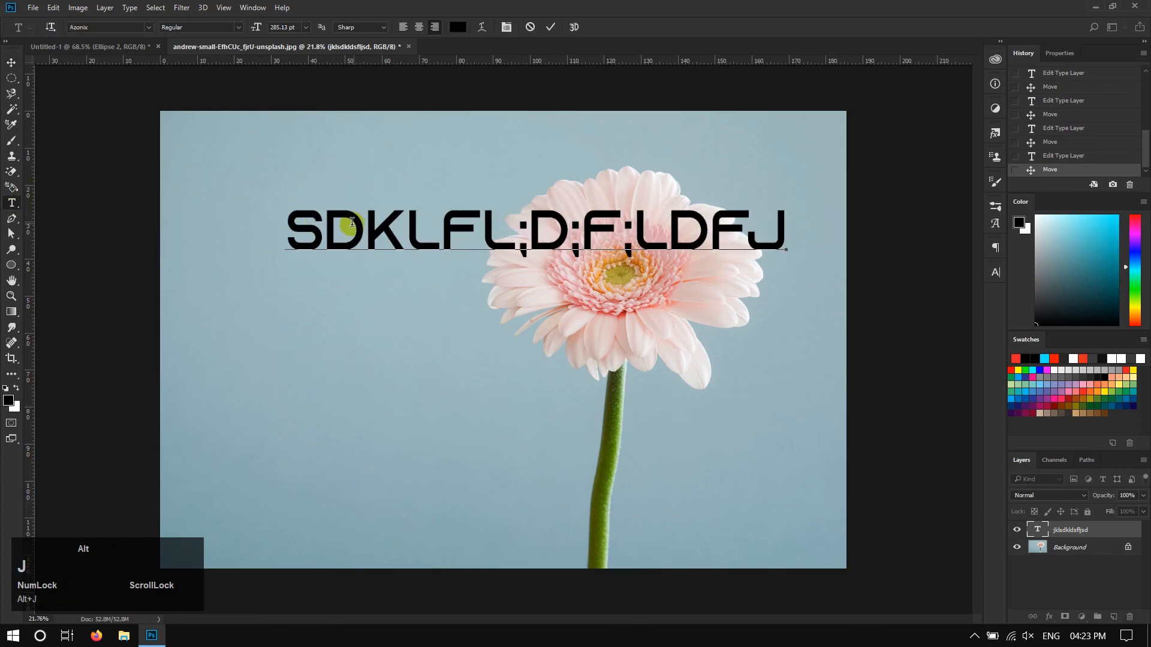
- Commit the text edit and delete the text layer from the flower image
{"action": "left_click", "coordinate": [11, 63]}
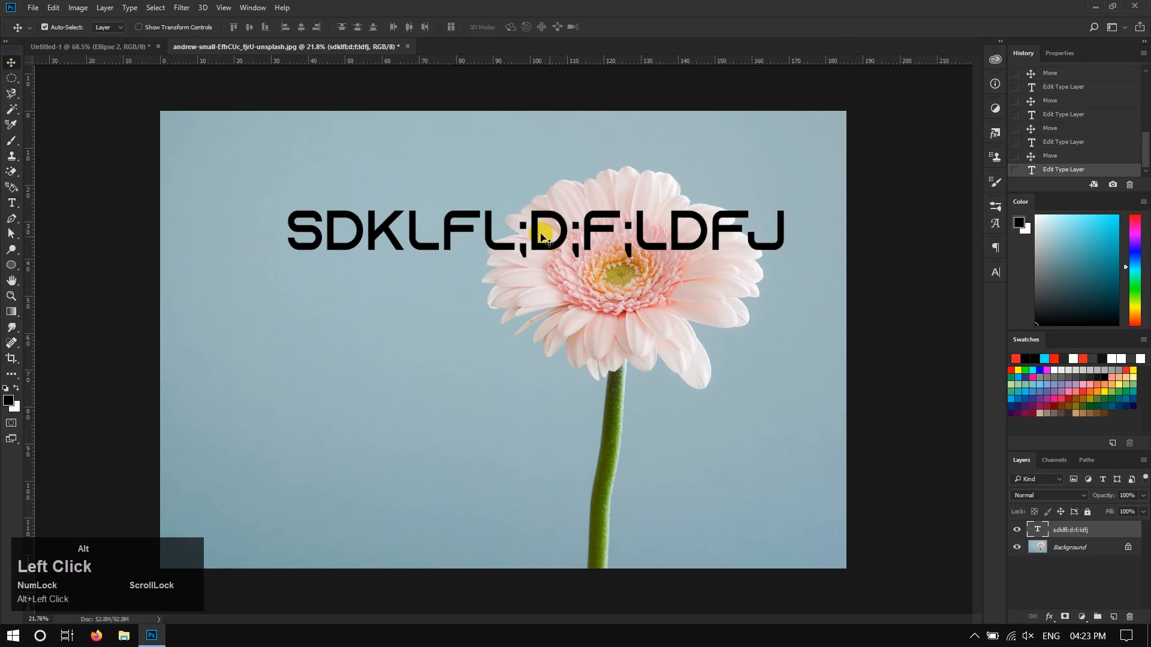
{"action": "key", "text": "Delete"}
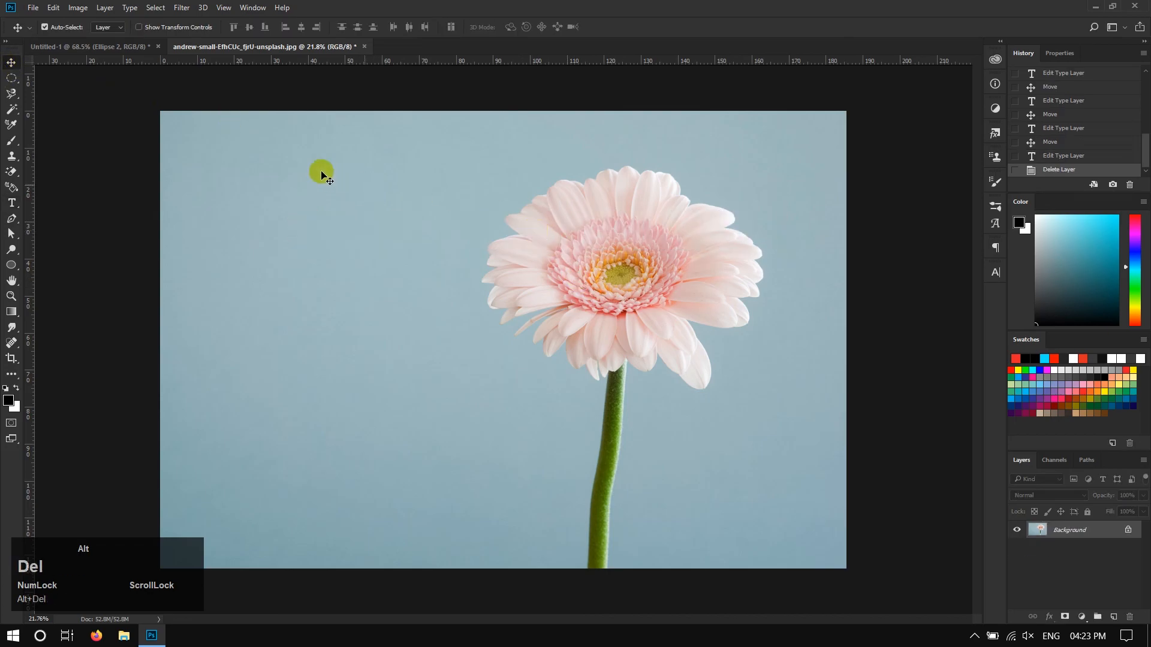
{"action": "left_click", "coordinate": [997, 244]}
{"action": "left_click", "coordinate": [998, 244]}
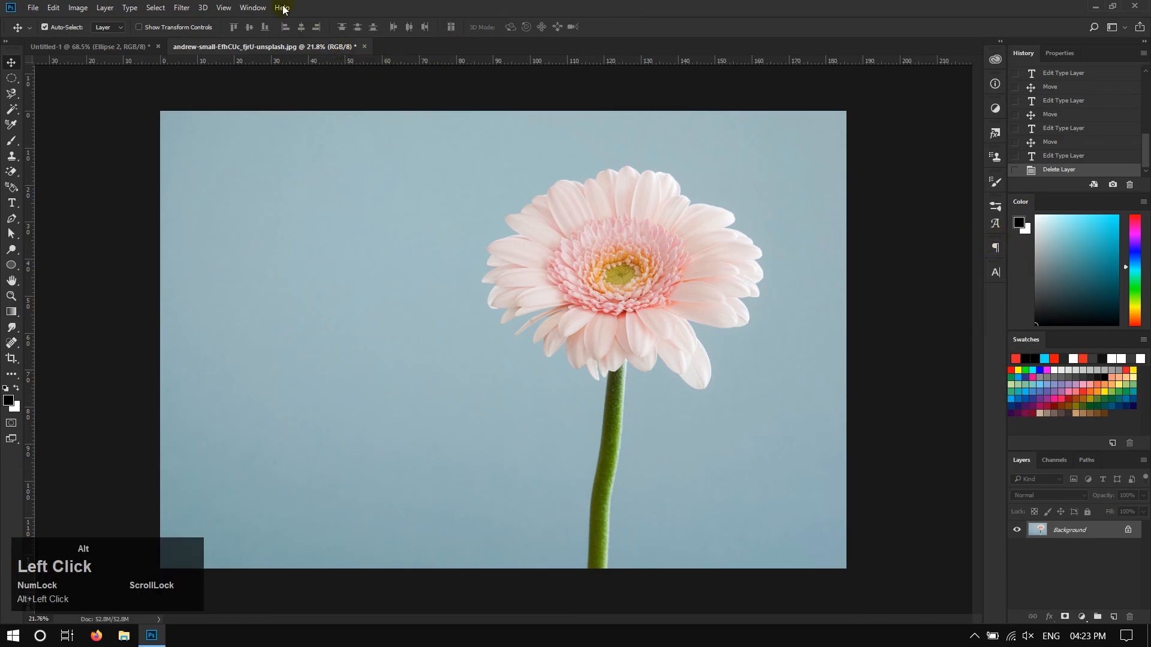
{"action": "left_click", "coordinate": [253, 8]}
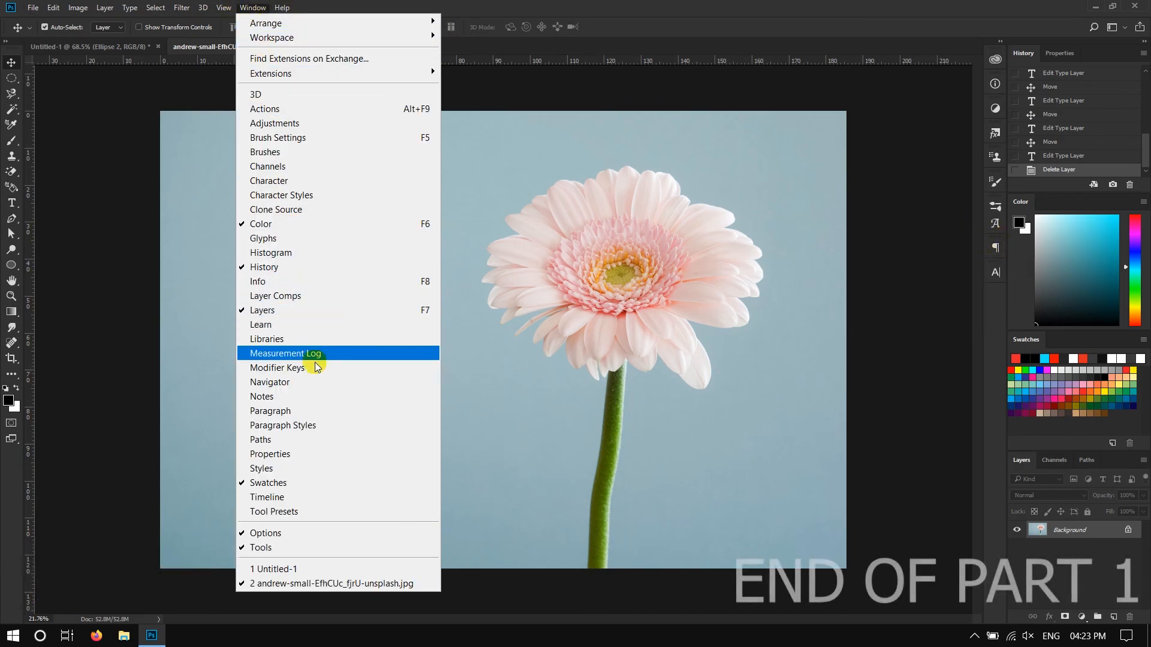
{"action": "left_click", "coordinate": [624, 241]}
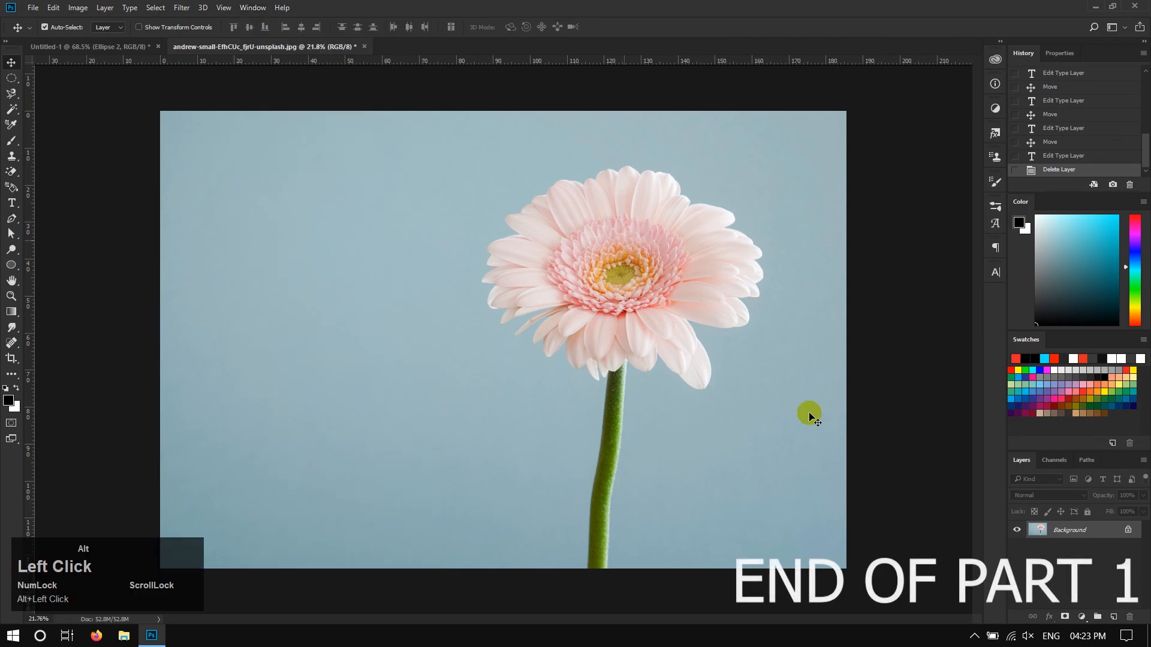